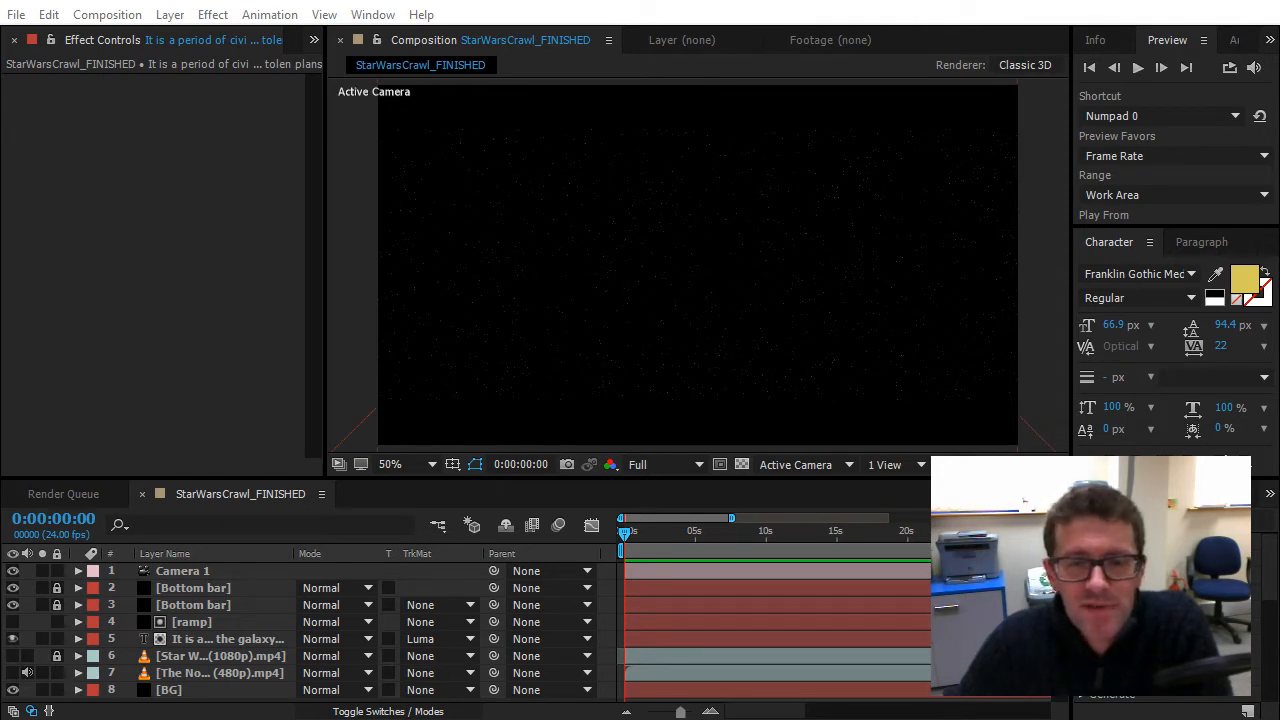
- Preview the finished crawl composition from the start in an enlarged viewer at 100% zoom, then restore the layout and 50% zoom
click(622, 536)
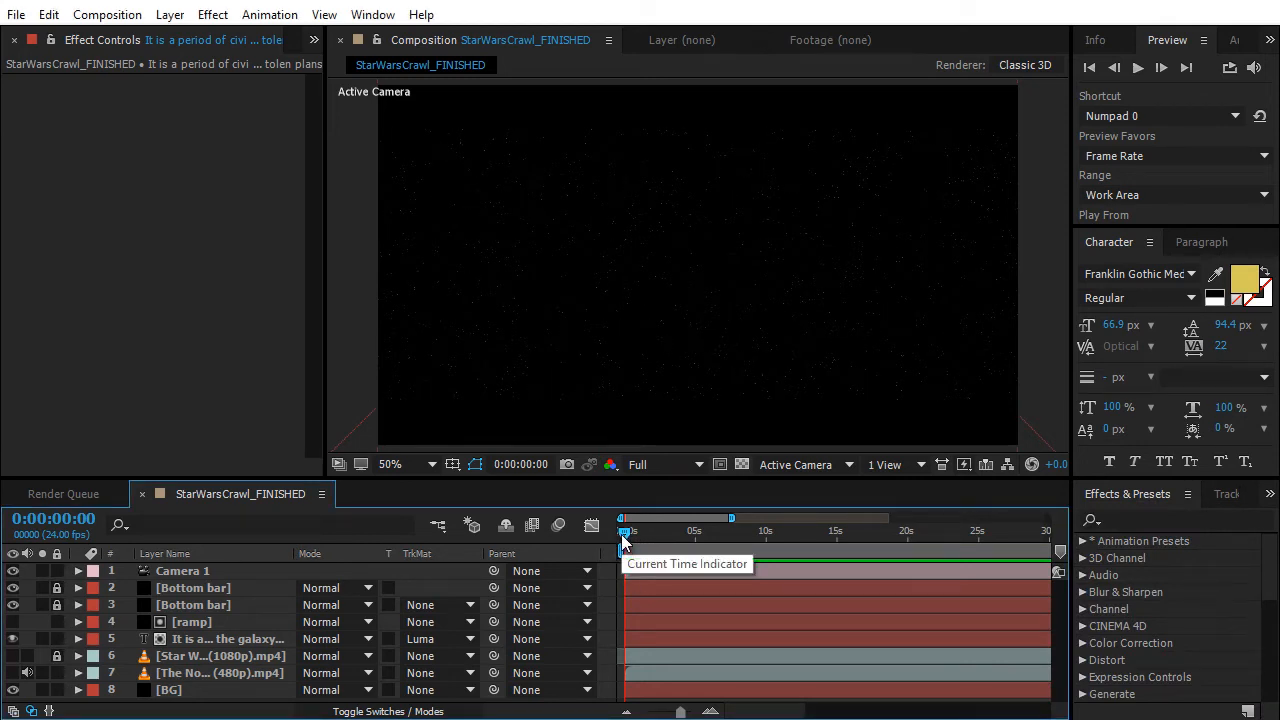
key(grave)
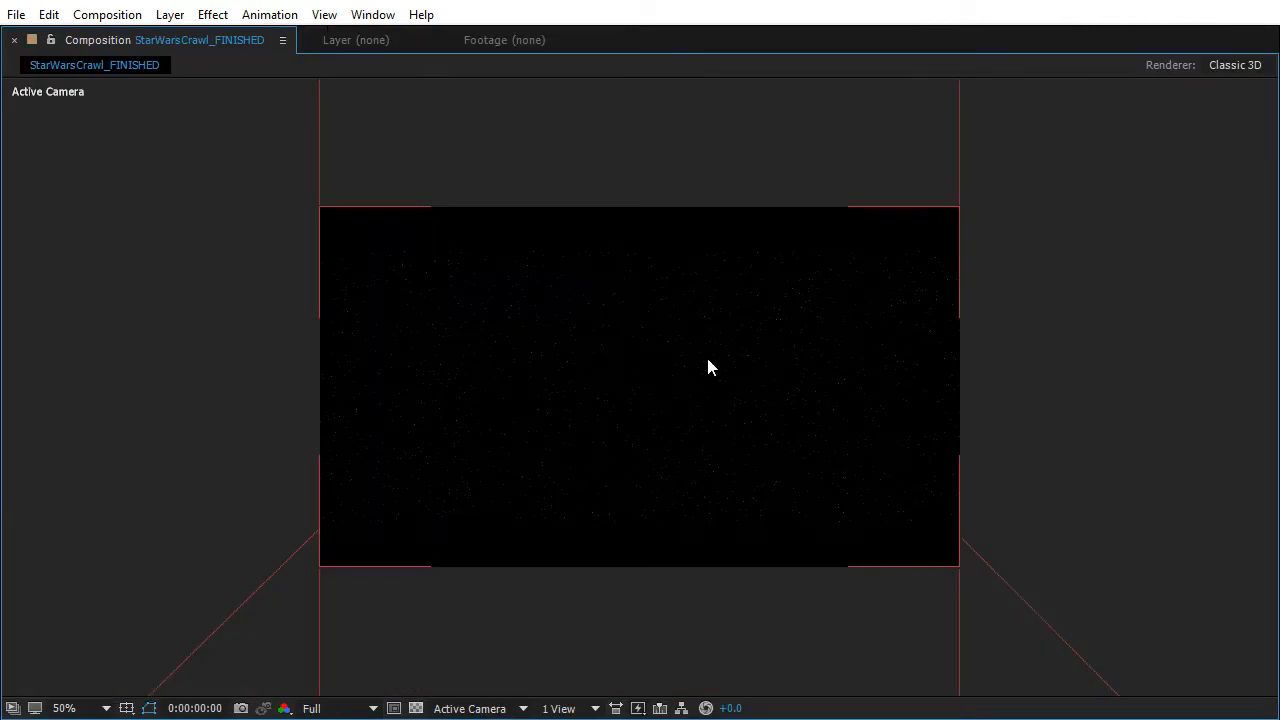
scroll(708, 360, up, 1)
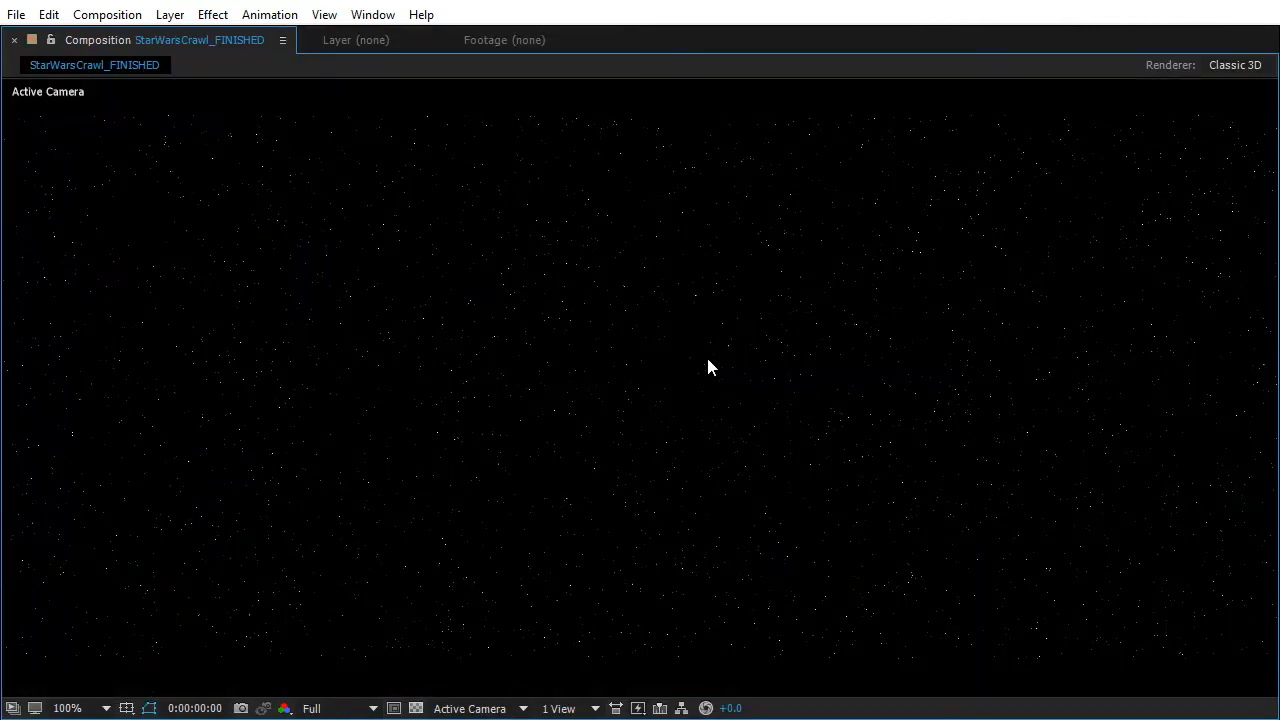
key(space)
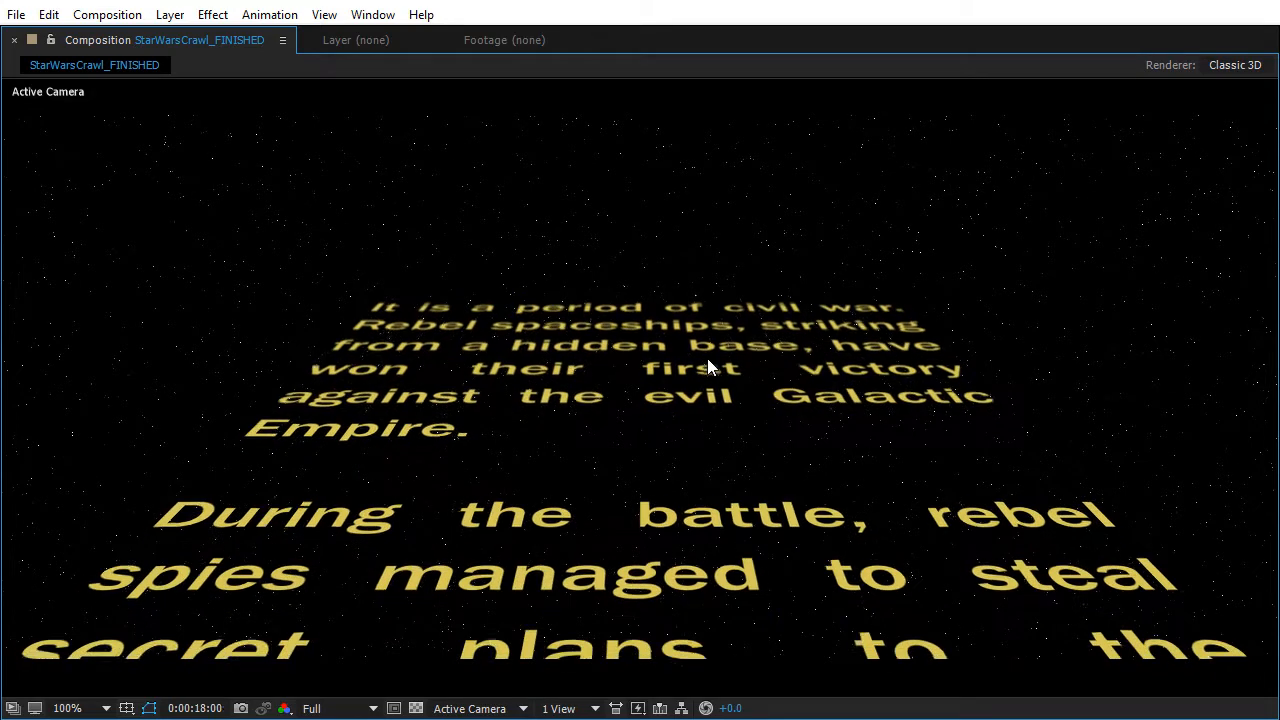
key(space)
key(grave)
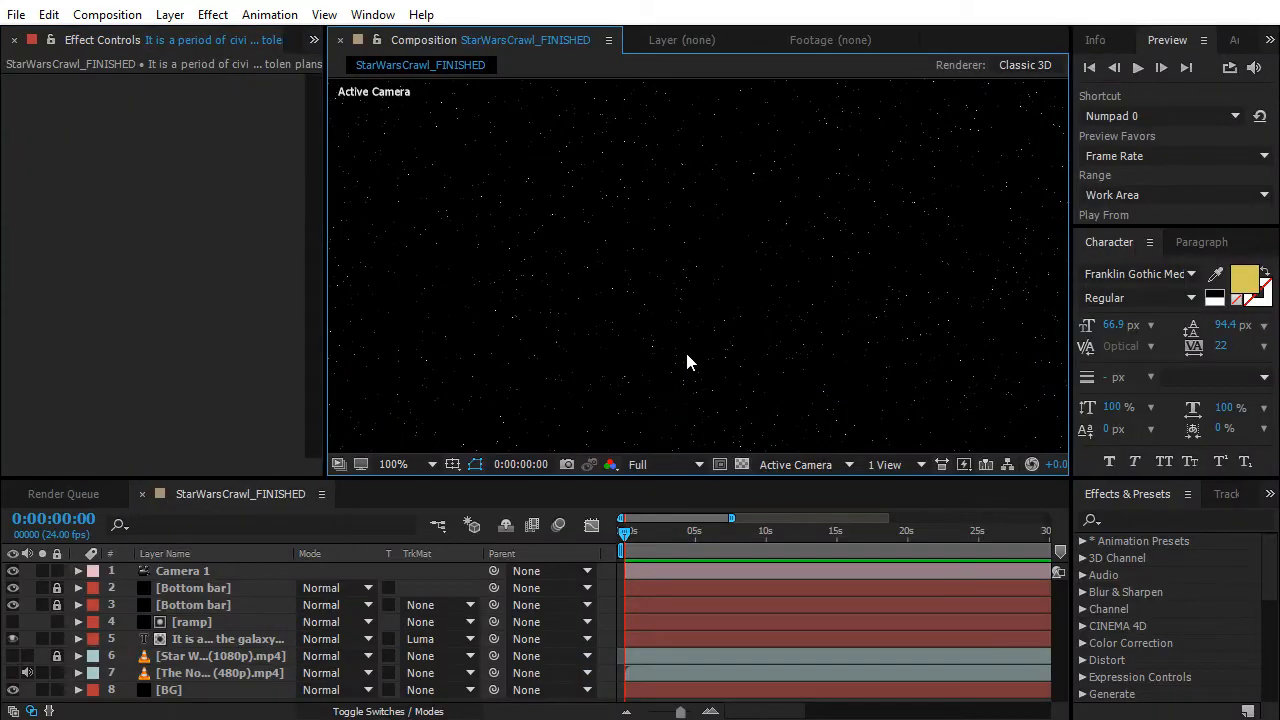
key(comma)
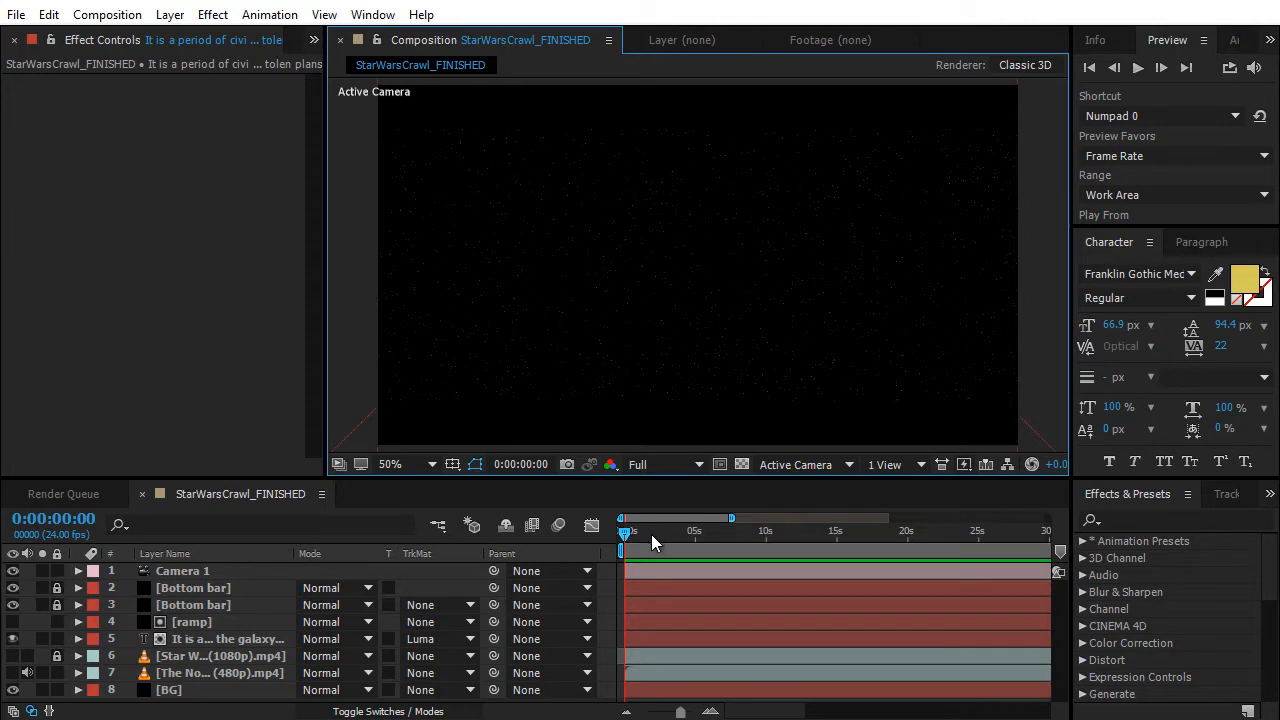
- Move the finished crawl to 0:00:24:22 and inspect the tilted yellow text up close near its vanishing edge
drag(651, 534, 977, 540)
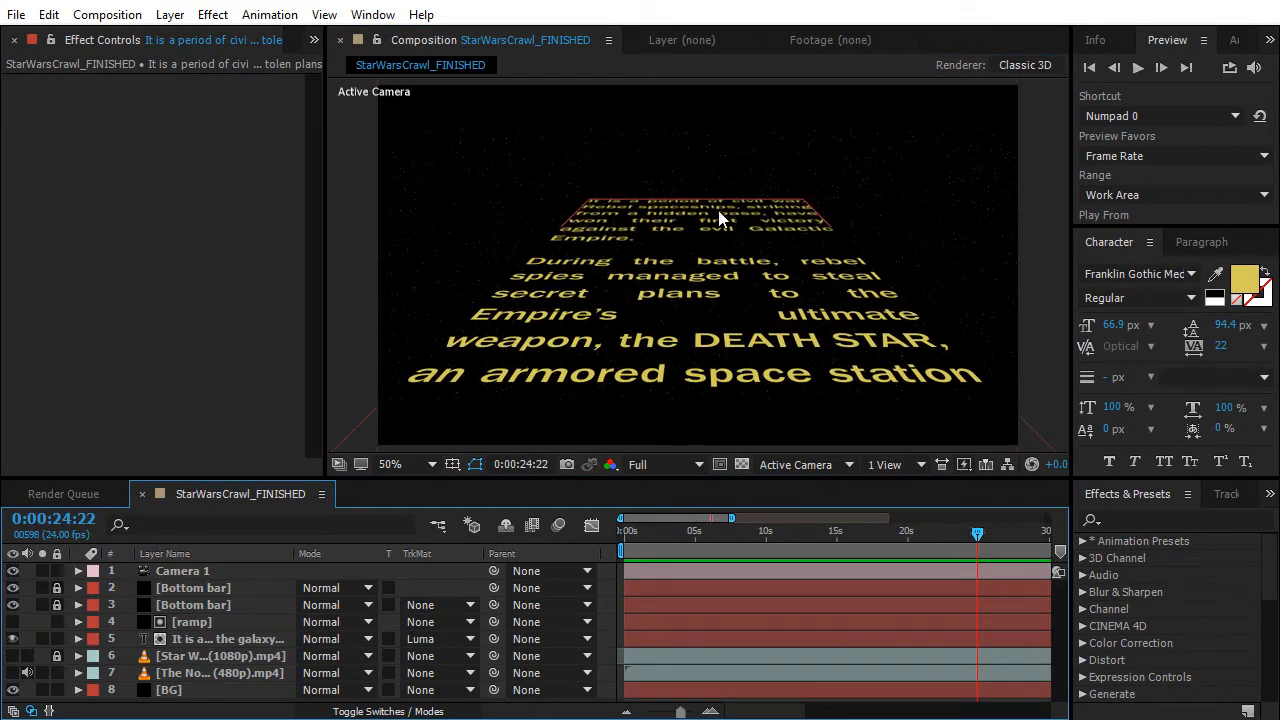
scroll(718, 217, up, 4)
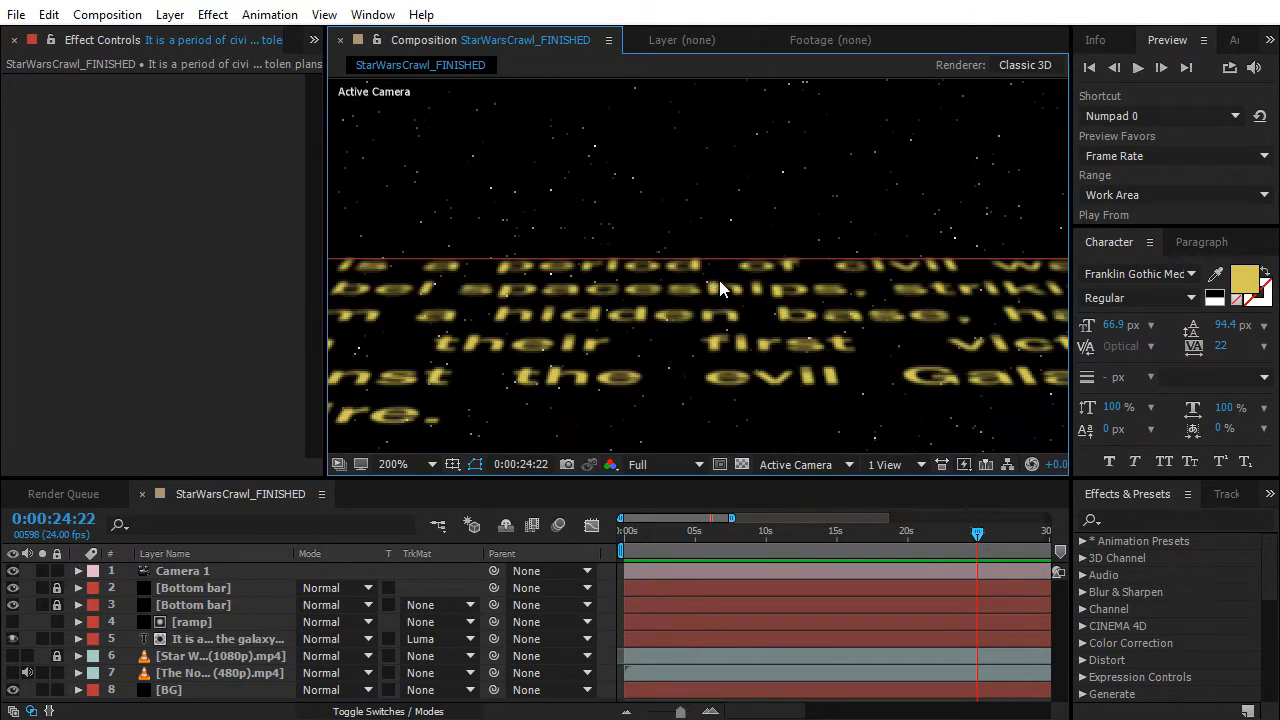
scroll(696, 281, down, 2)
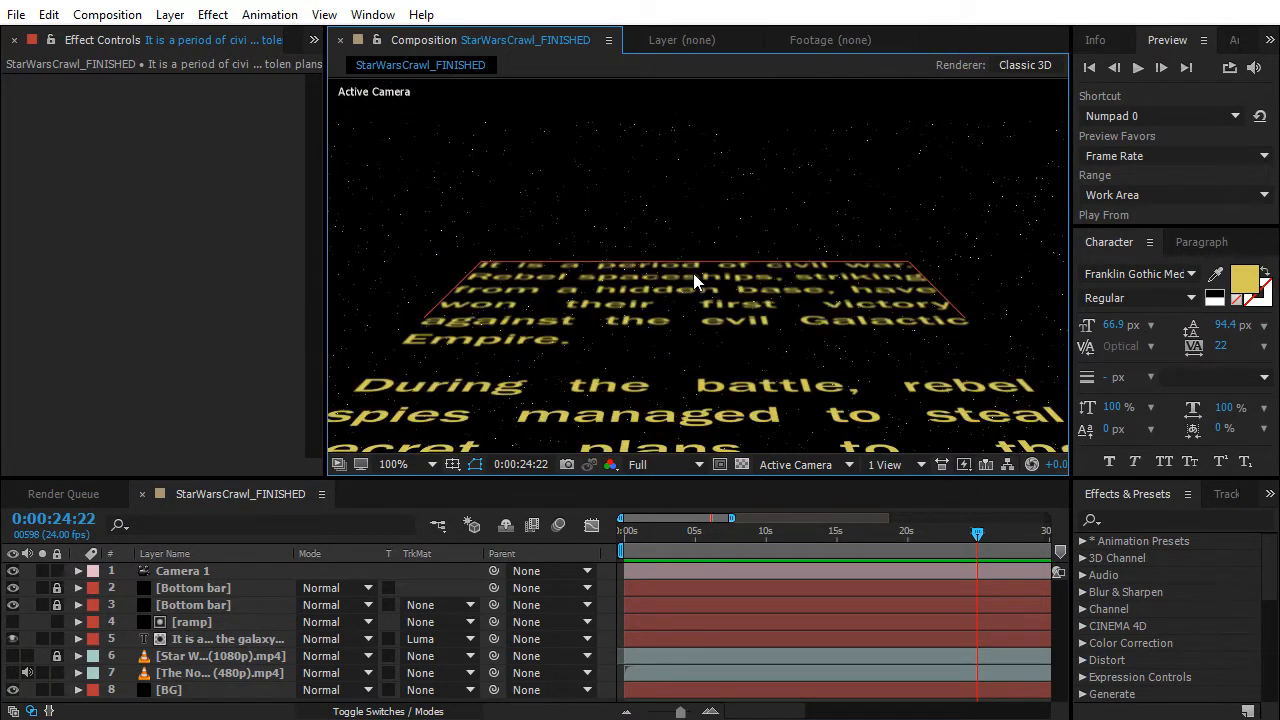
scroll(693, 273, down, 2)
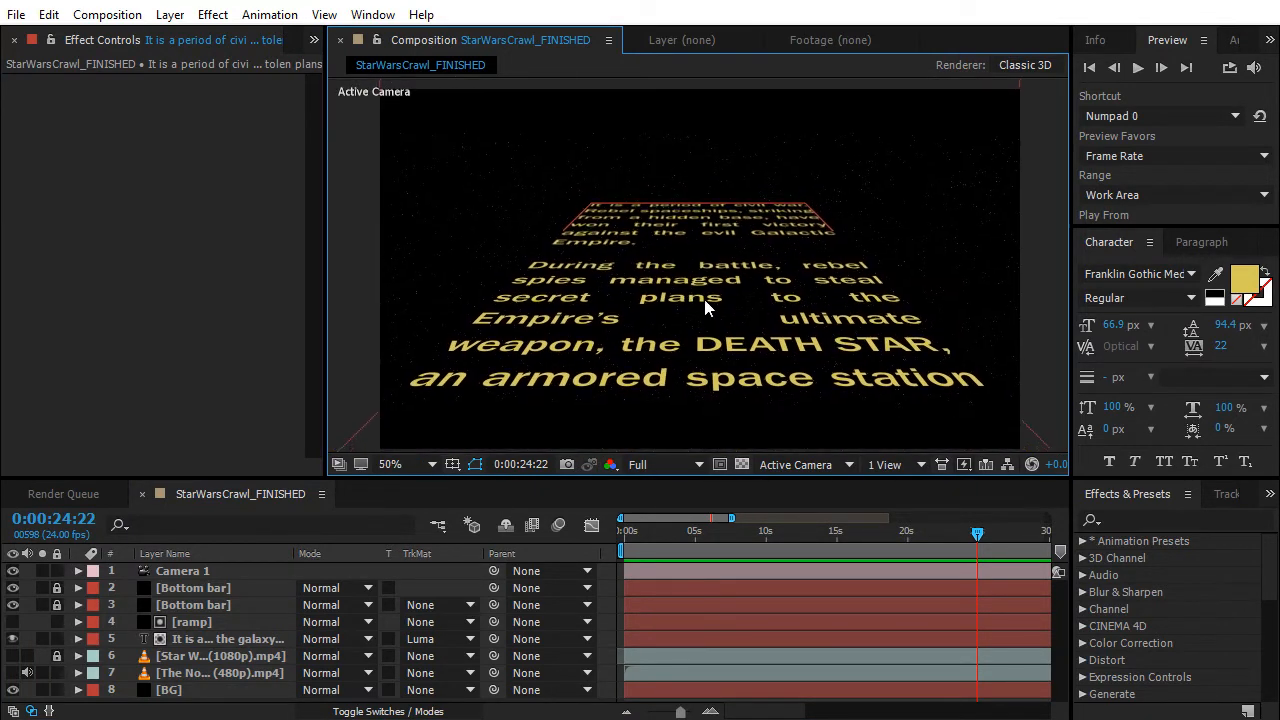
scroll(704, 299, up, 2)
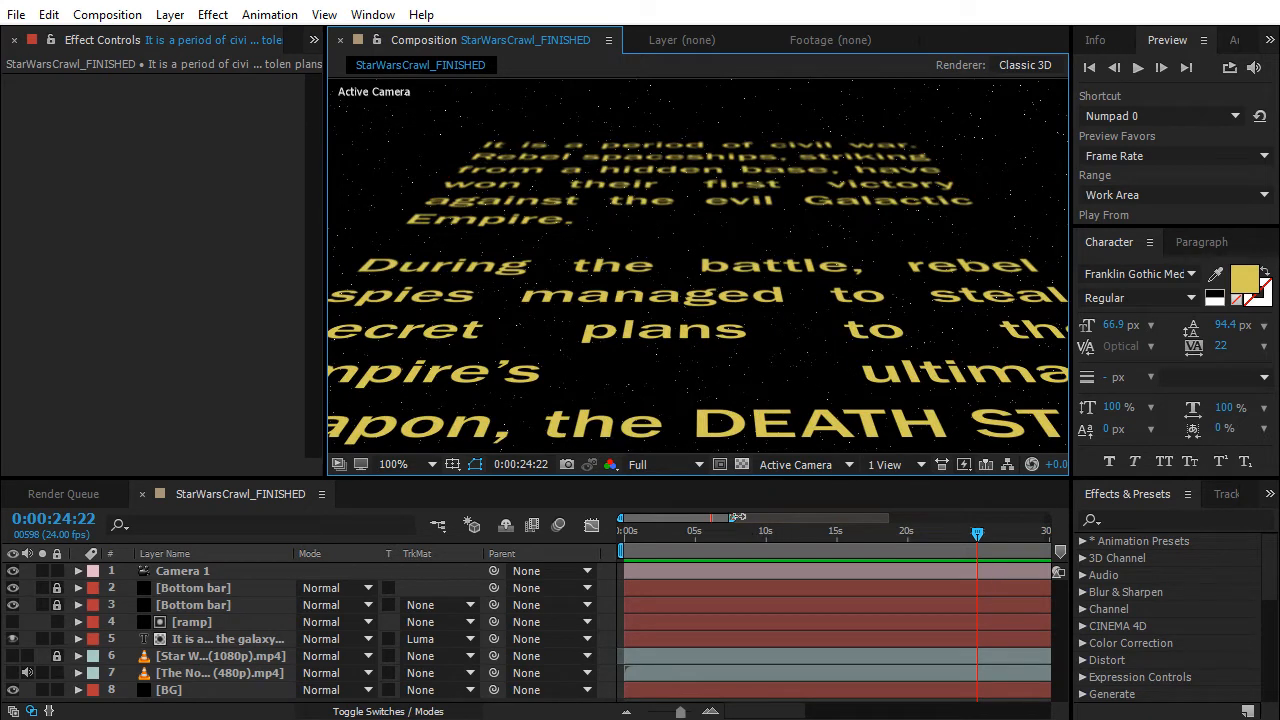
- Widen the visible timeline range and review the crawl at 0:00:45:03 and 0:01:03:16 before returning to the first frame
drag(736, 517, 884, 518)
click(884, 535)
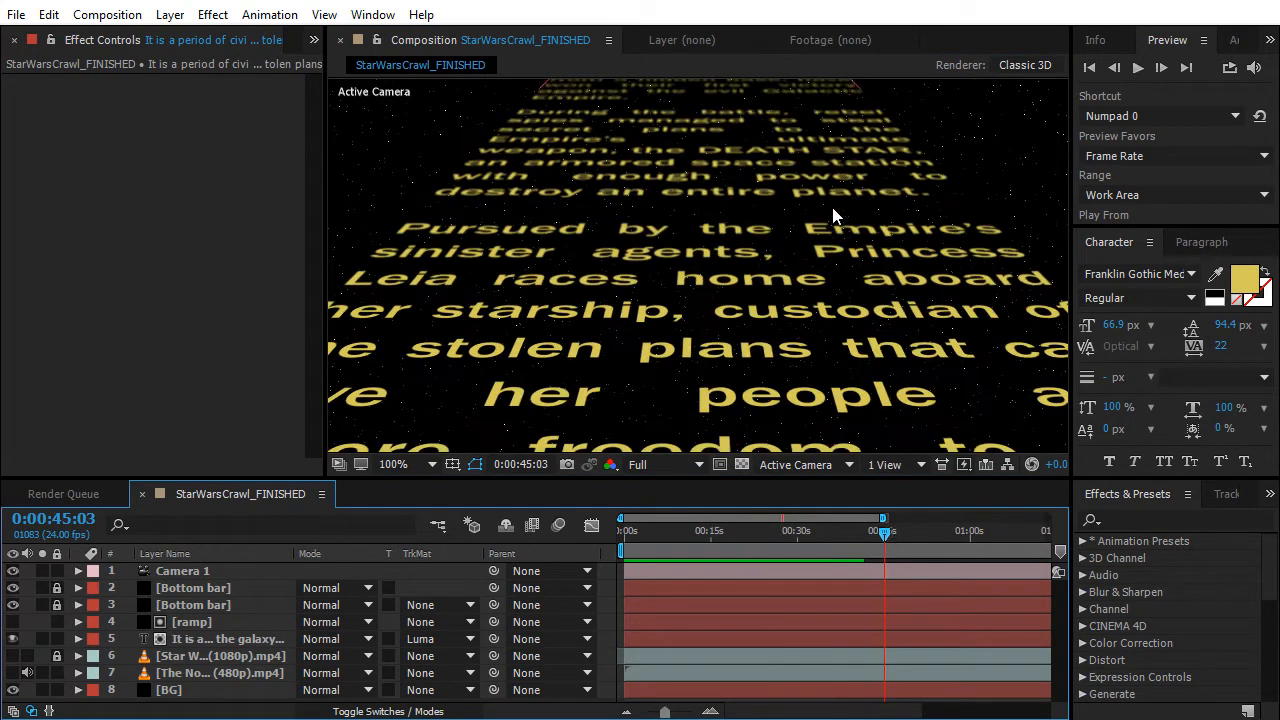
drag(930, 530, 990, 532)
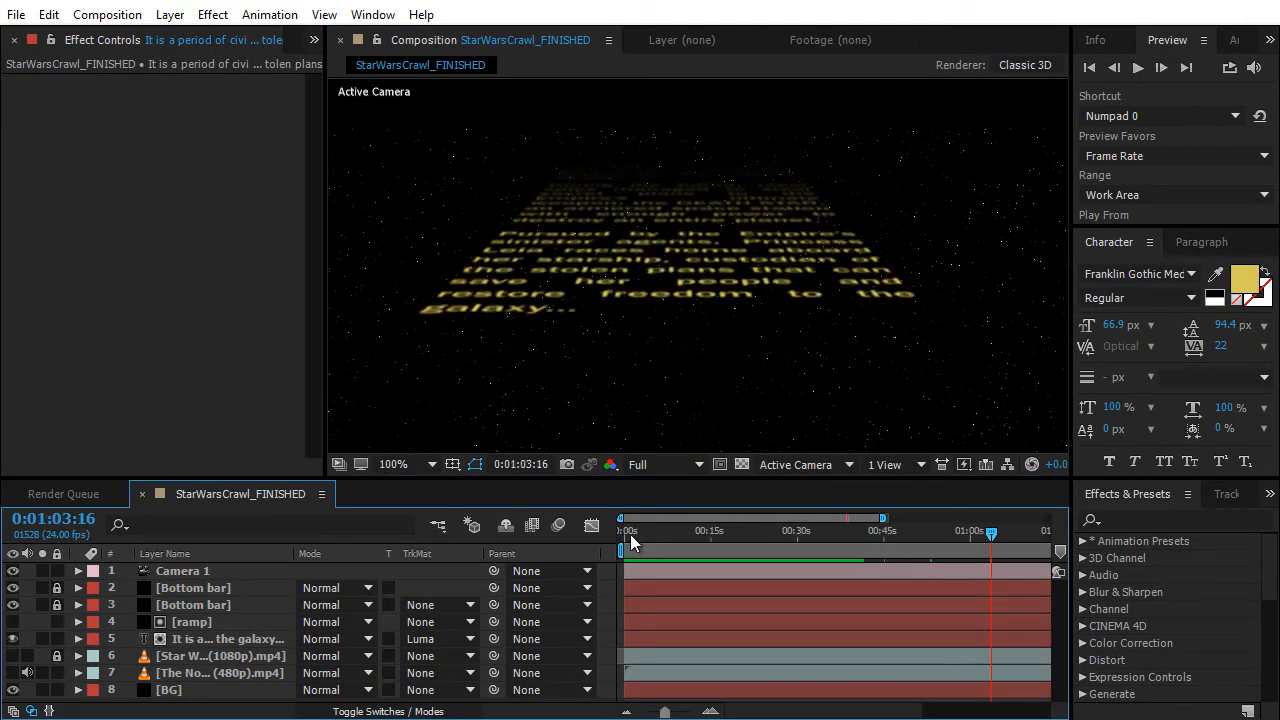
drag(630, 540, 605, 540)
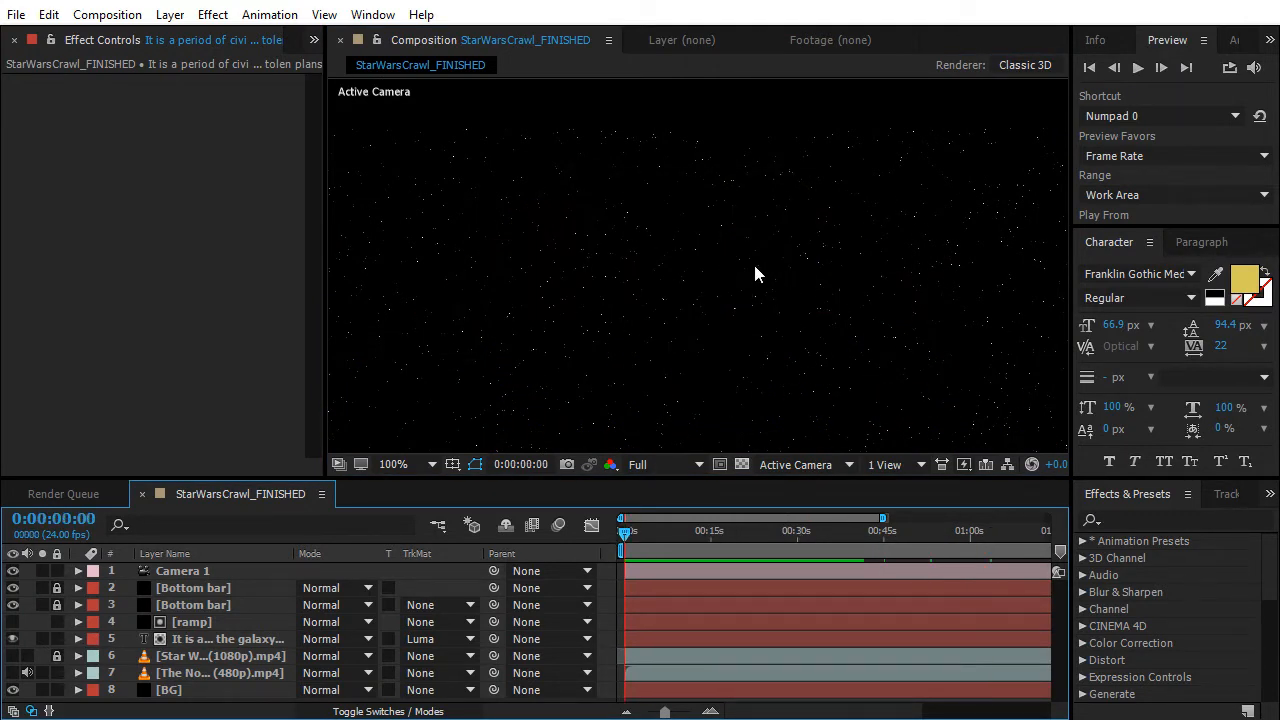
scroll(753, 261, down, 2)
scroll(718, 285, up, 2)
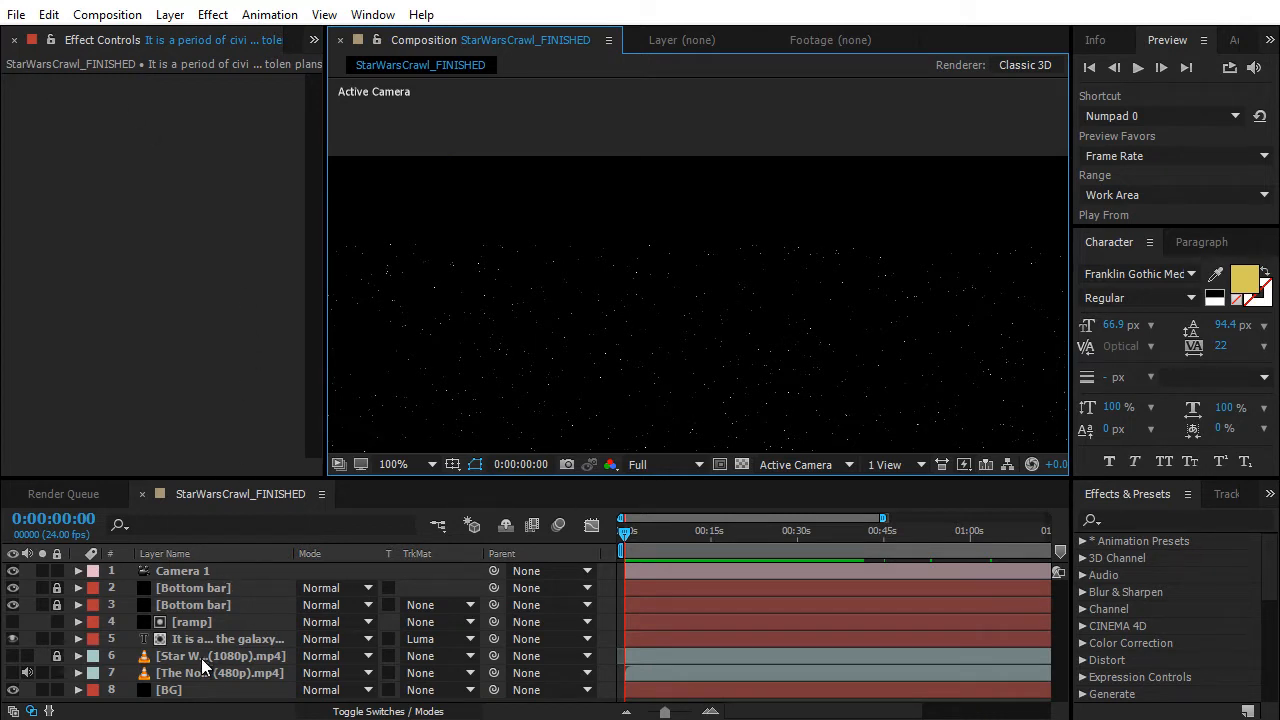
- Unlock the Star Wars 1080p reference video layer, review its opening footage in isolation, and return to the composition at 0:00:07:07
click(56, 657)
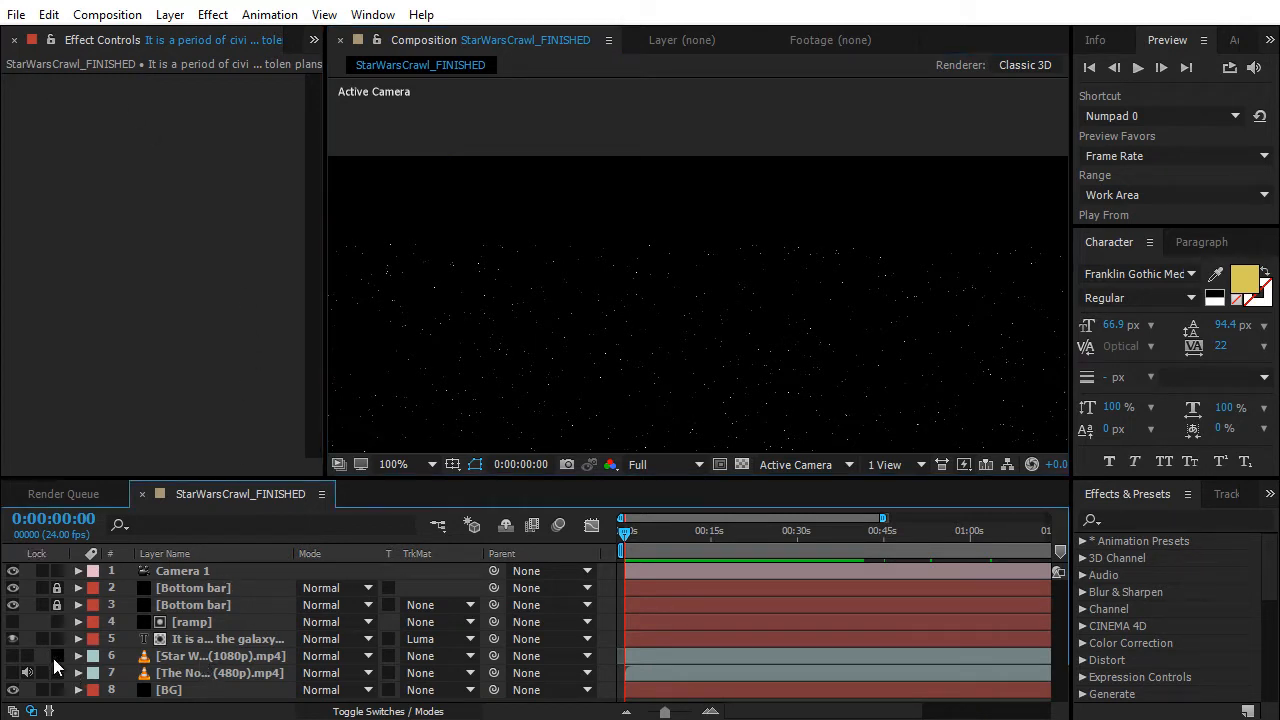
double_click(212, 660)
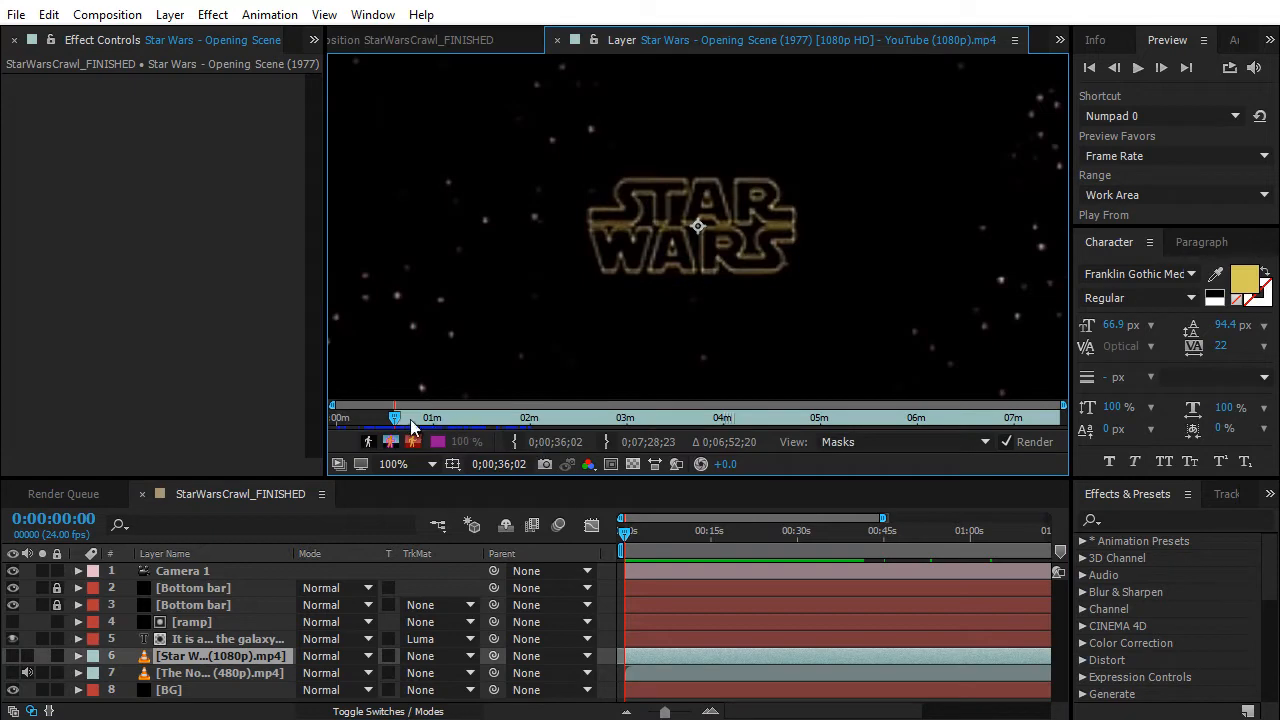
drag(410, 425, 340, 420)
scroll(666, 277, down, 2)
scroll(666, 277, down, 2)
click(440, 45)
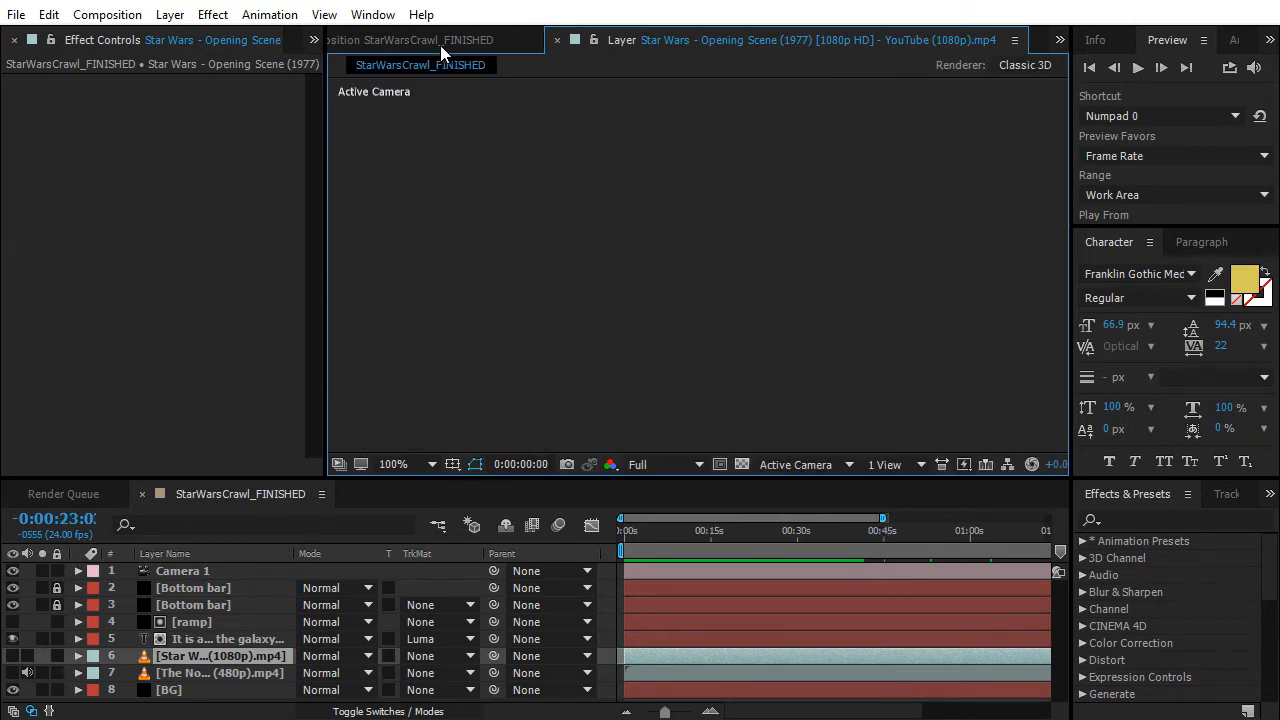
click(666, 530)
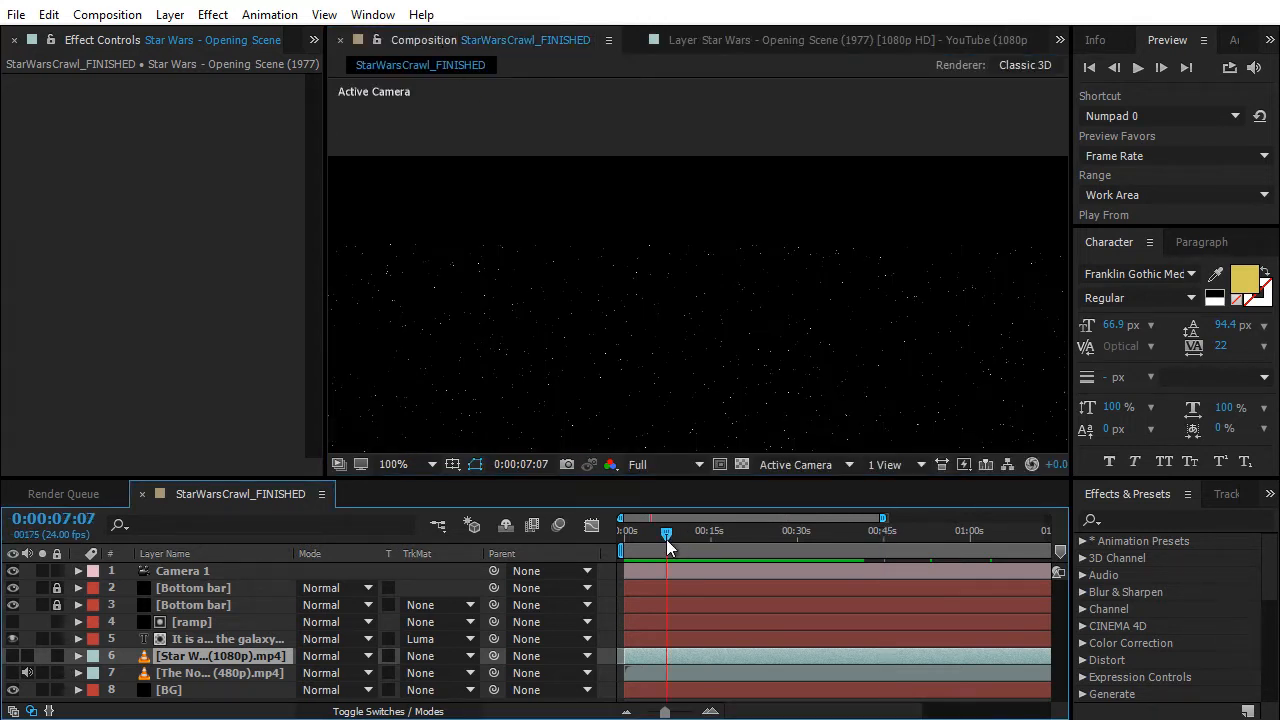
- Create a 1280 x 720, 24 fps, two-minute composition named StarWars with a black background and view it at 50%
key(ctrl+n)
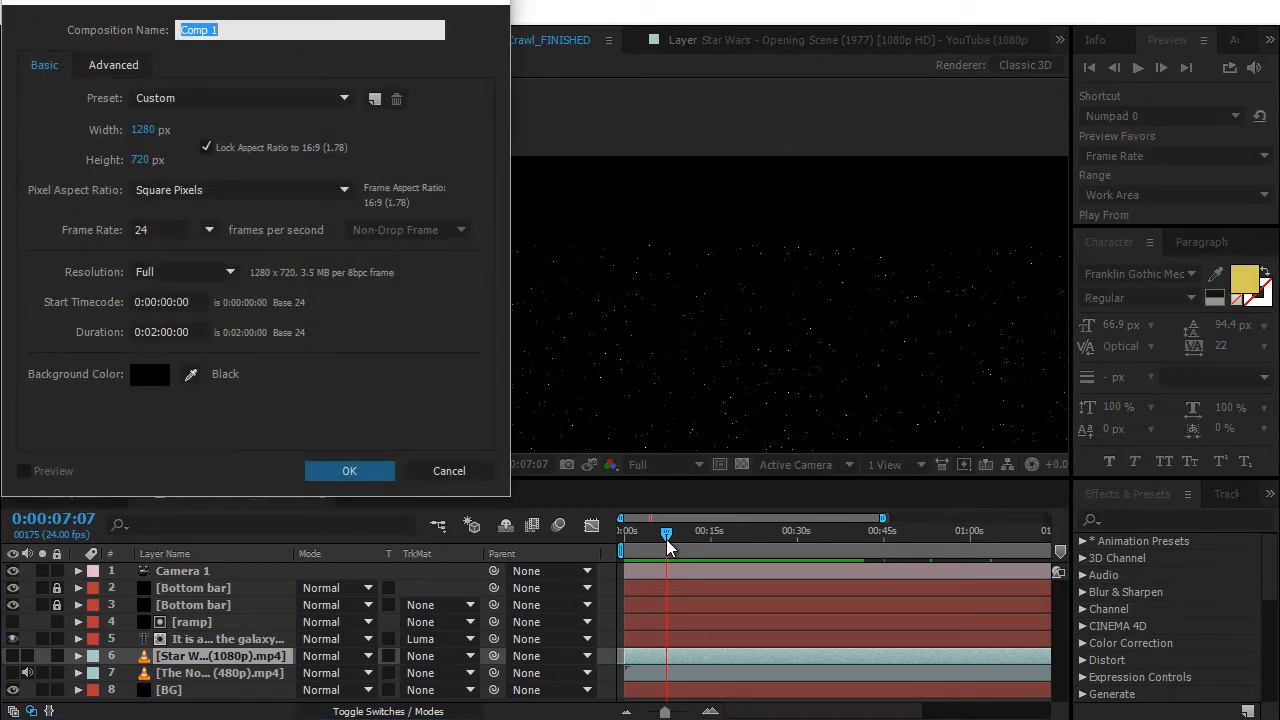
key(Escape)
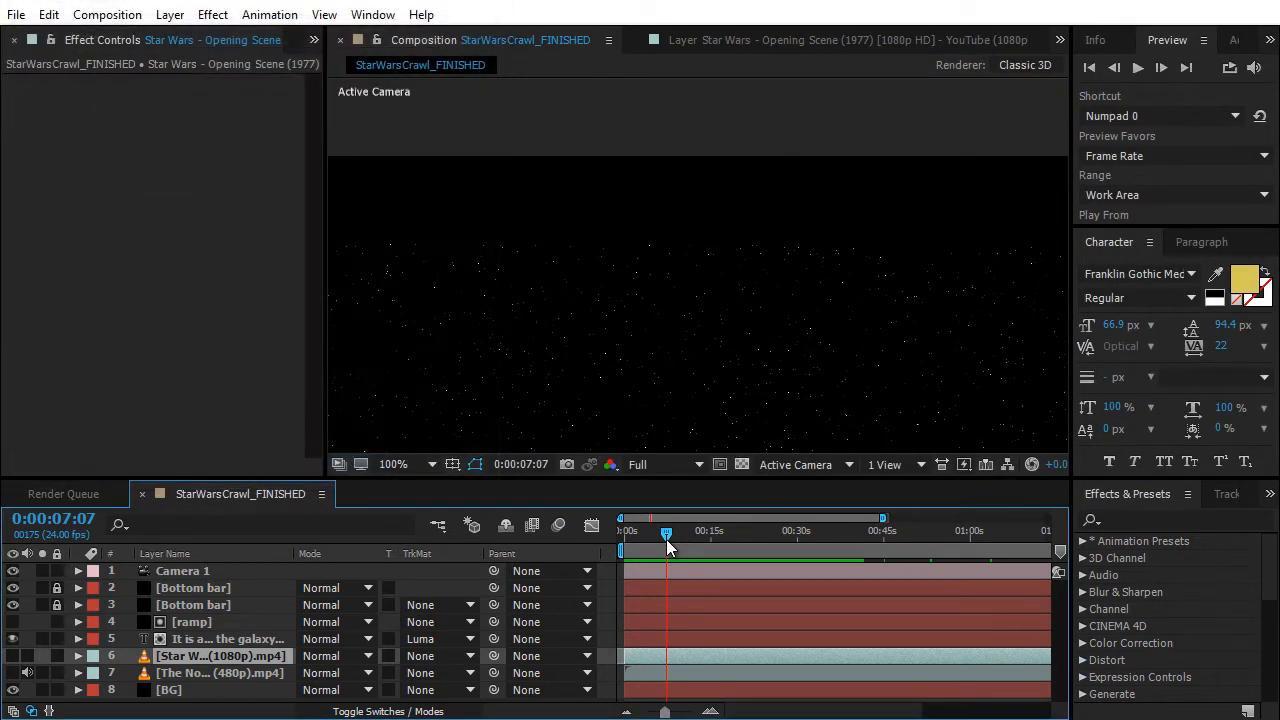
click(107, 15)
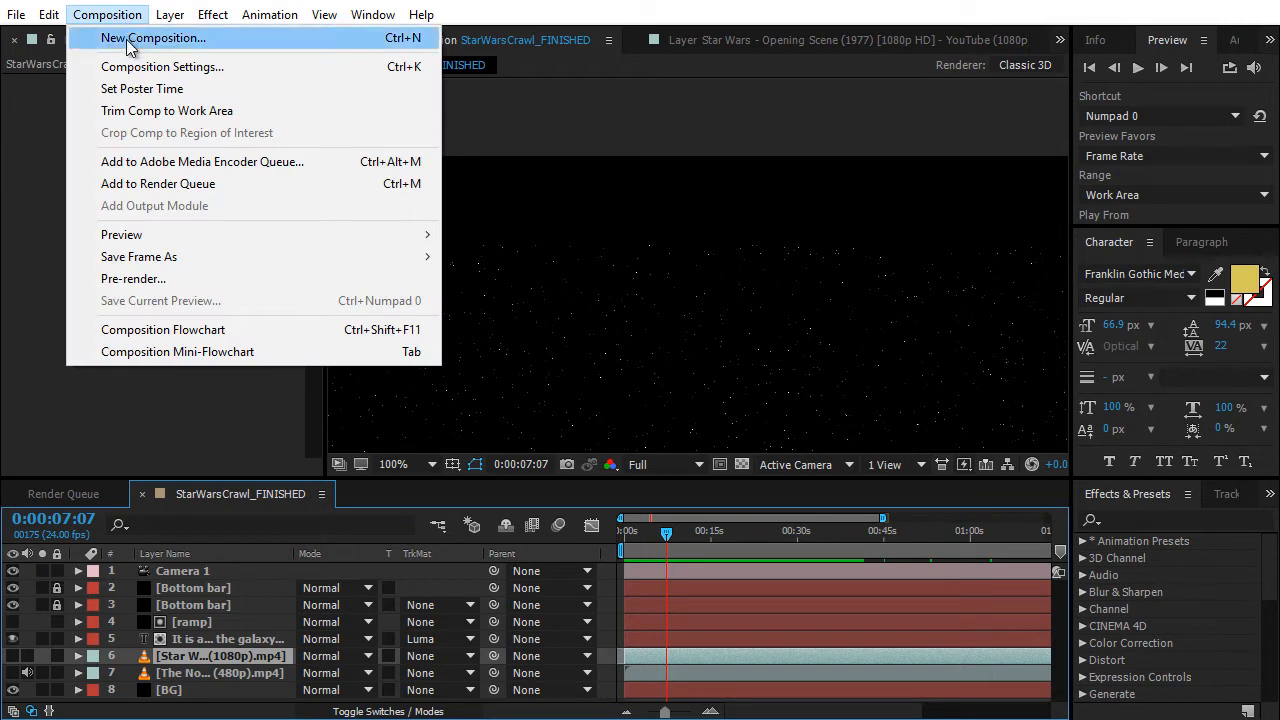
click(127, 40)
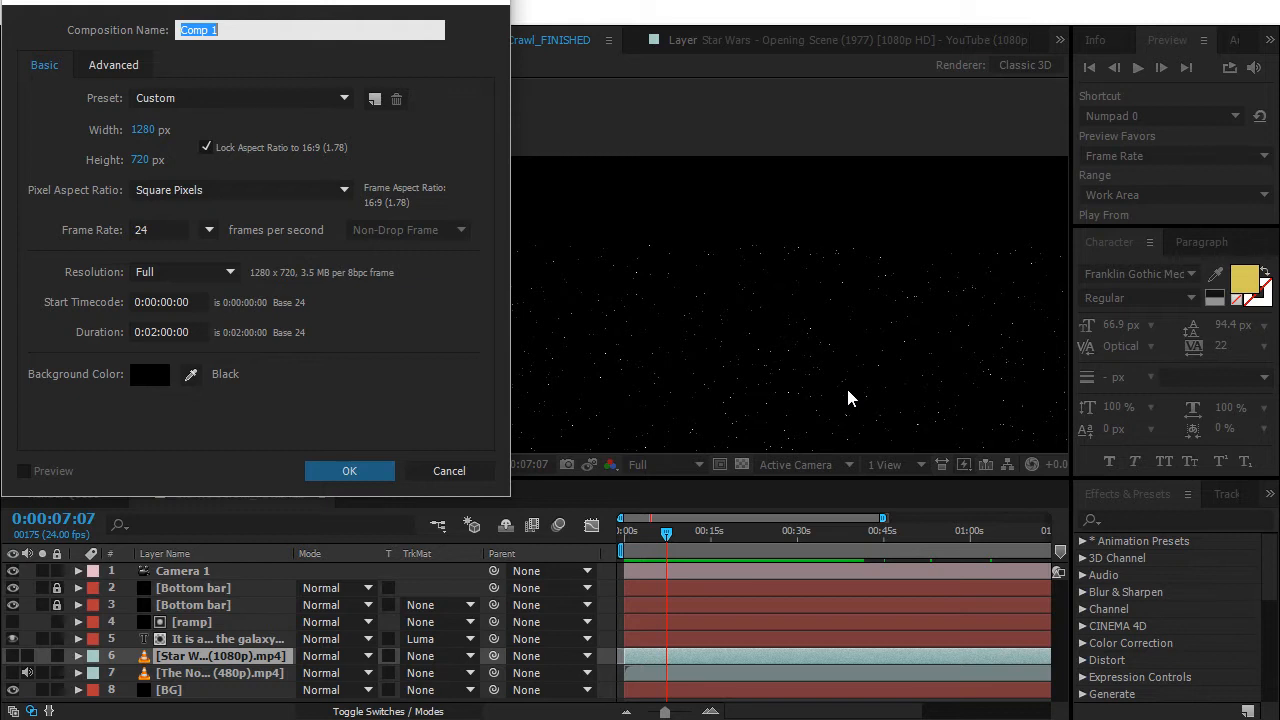
text(StarWars)
click(349, 471)
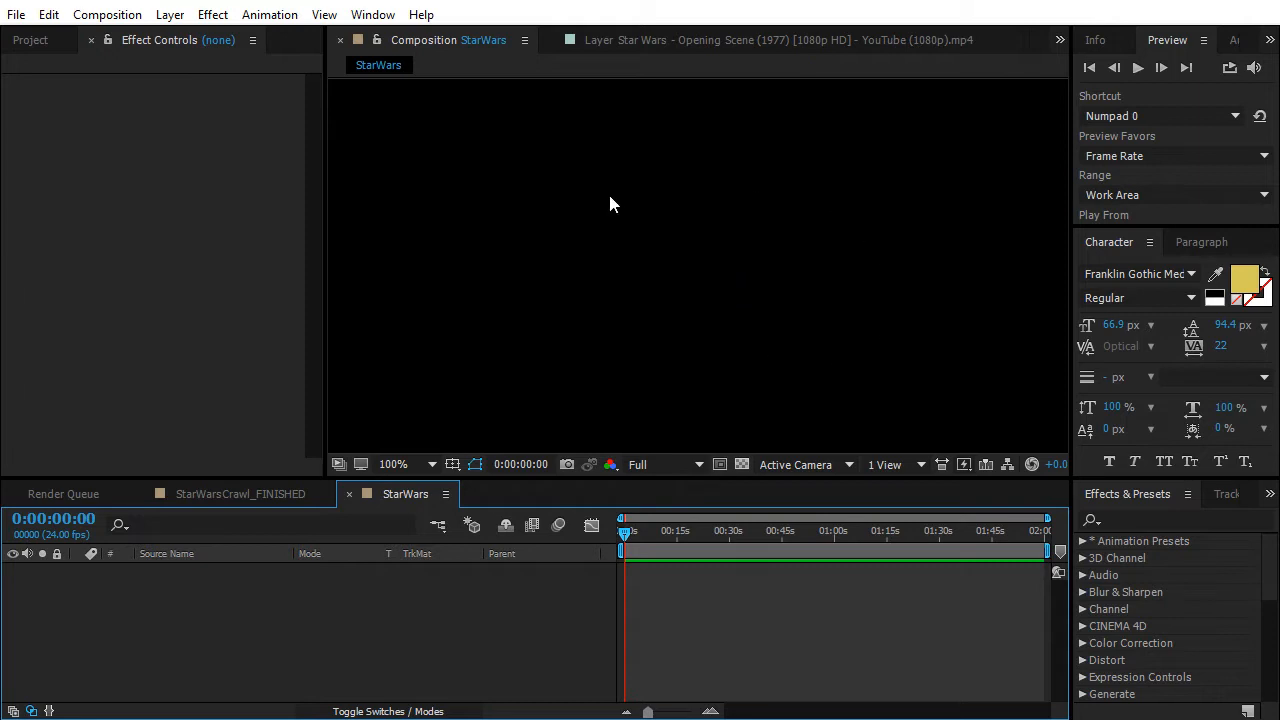
key(comma)
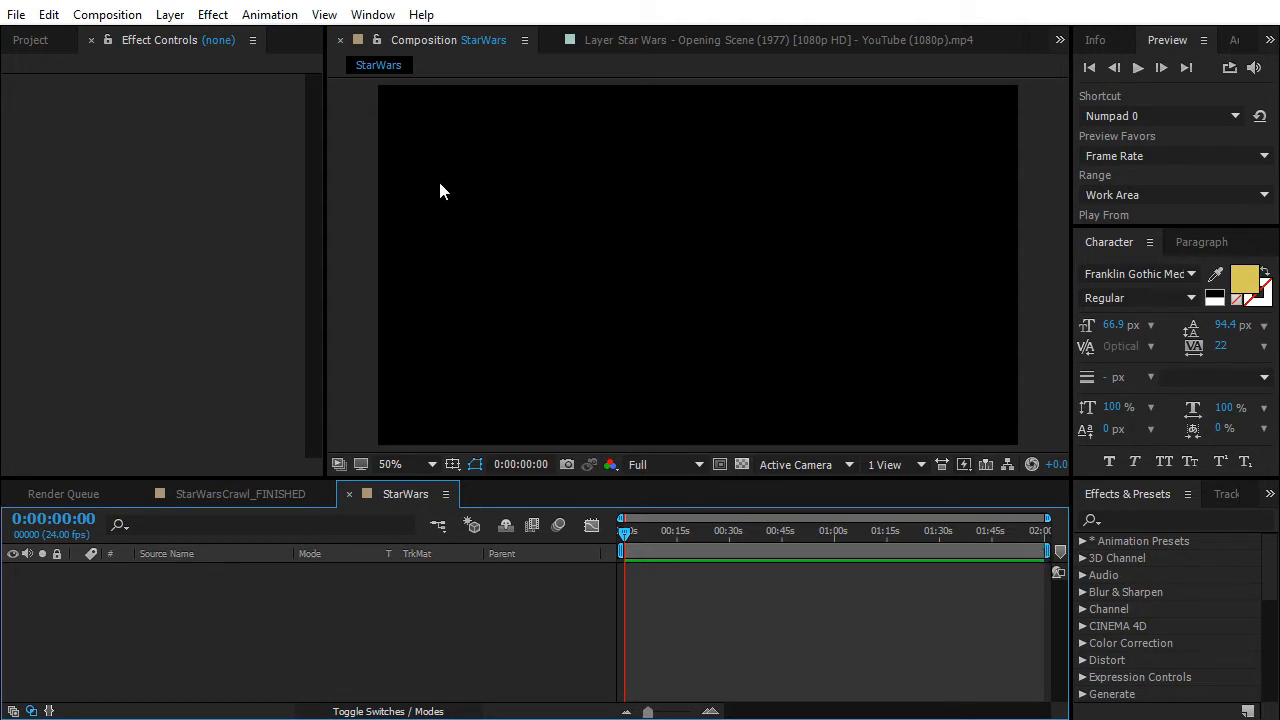
- Show the Tools panel in the workspace and verify that it is enabled
key(ctrl+1)
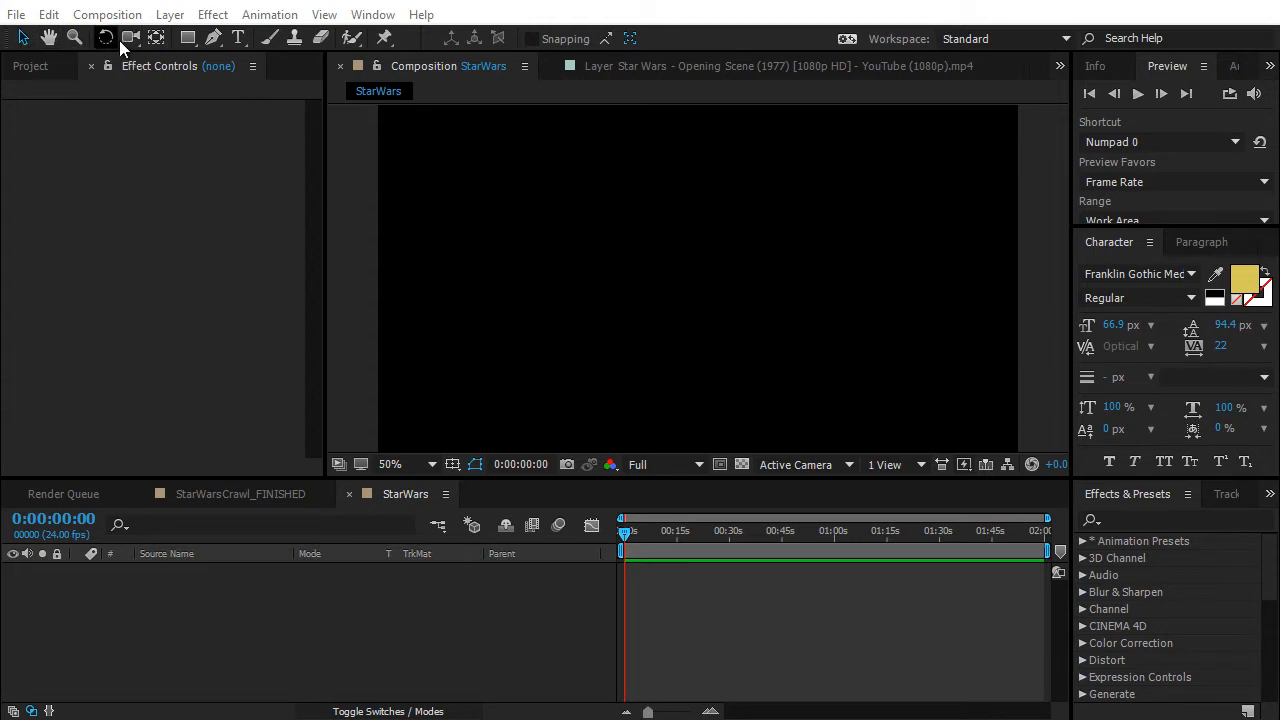
click(375, 14)
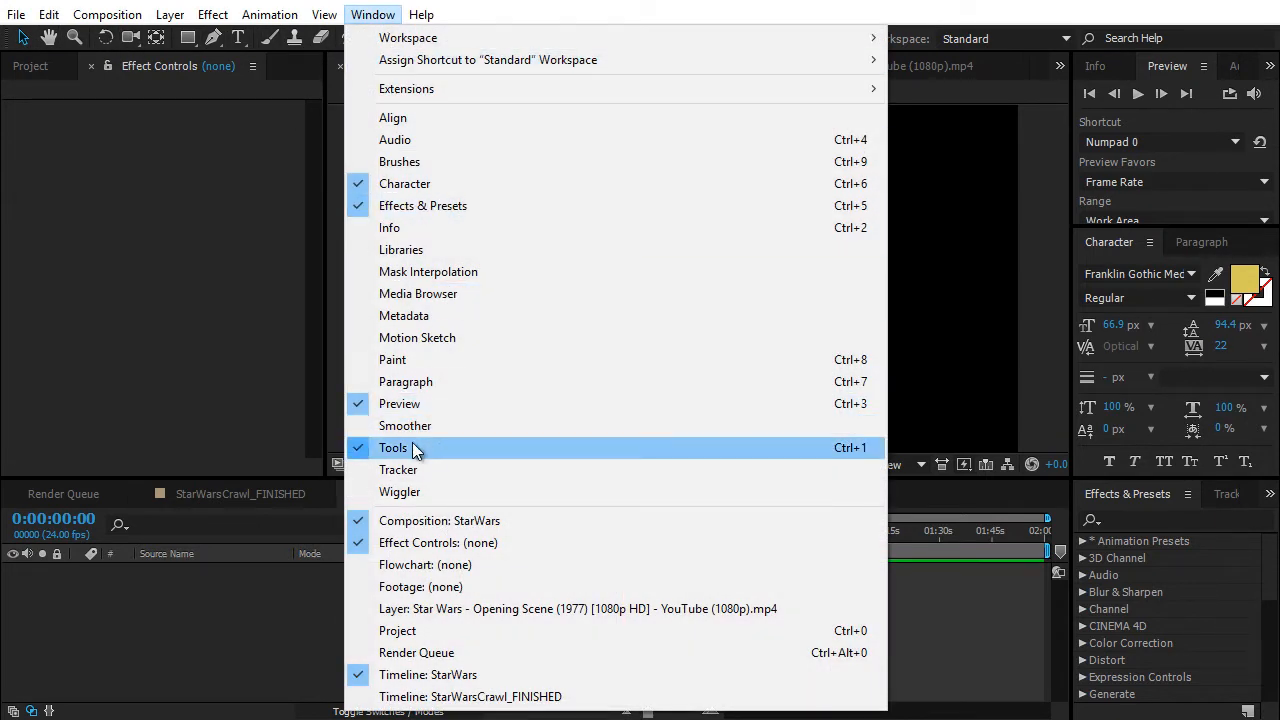
click(194, 125)
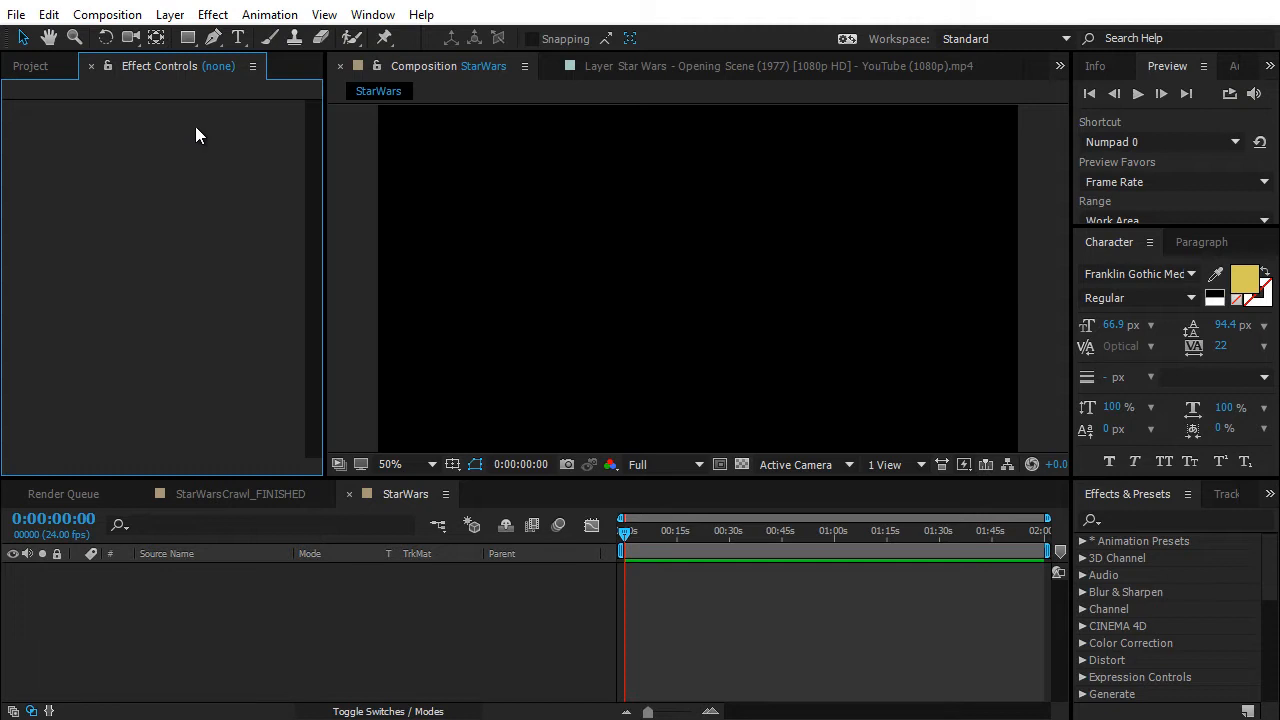
click(668, 254)
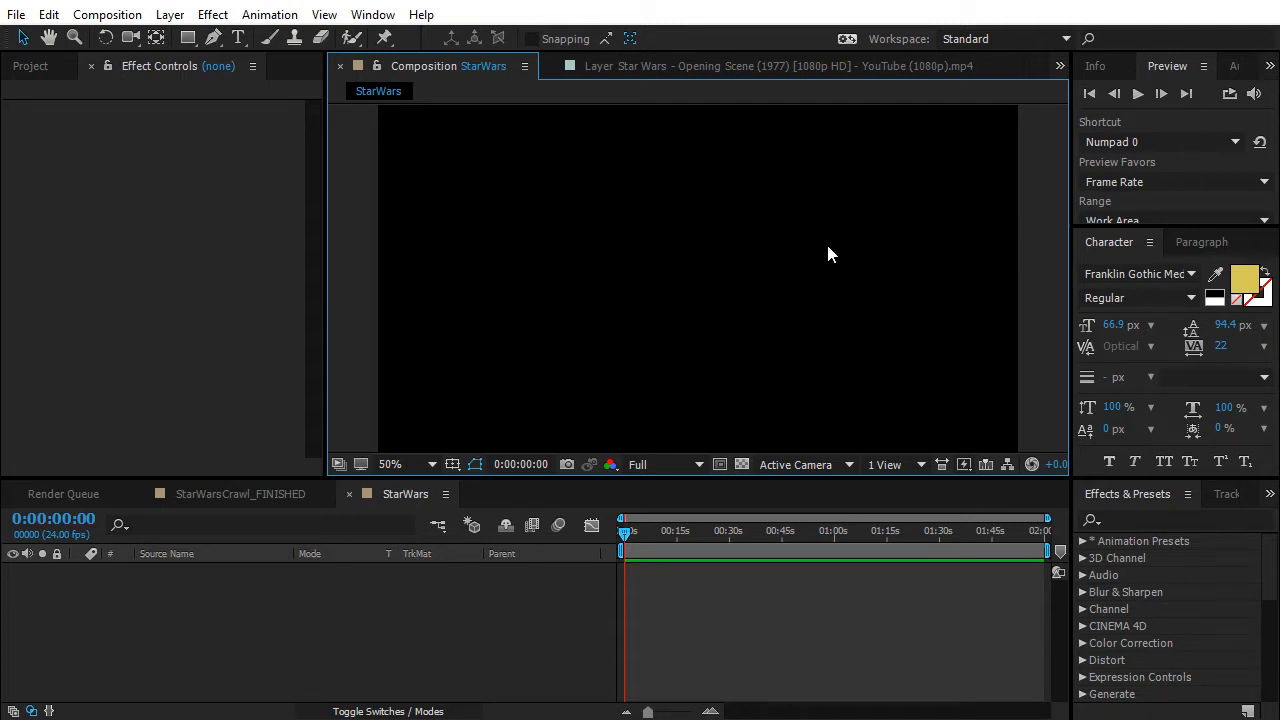
- Maximize and restore the Preview, Character, and Effects & Presets panels in turn
key(grave)
key(grave)
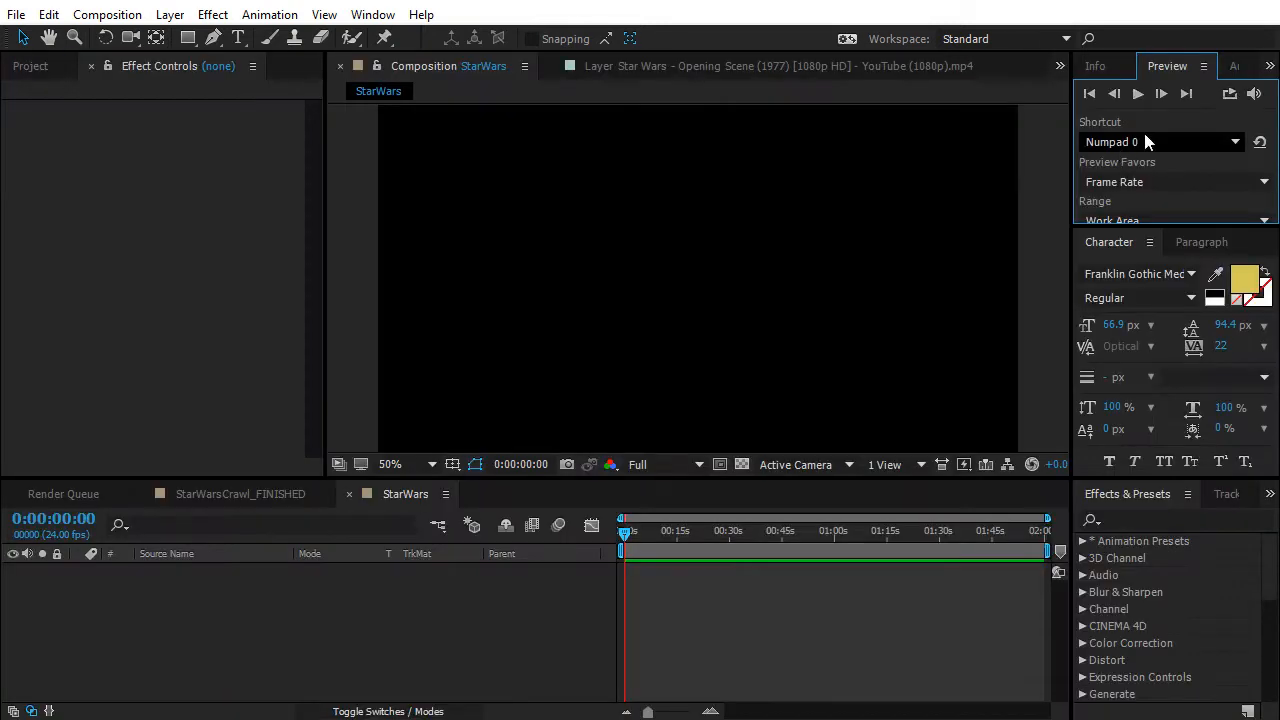
key(grave)
key(grave)
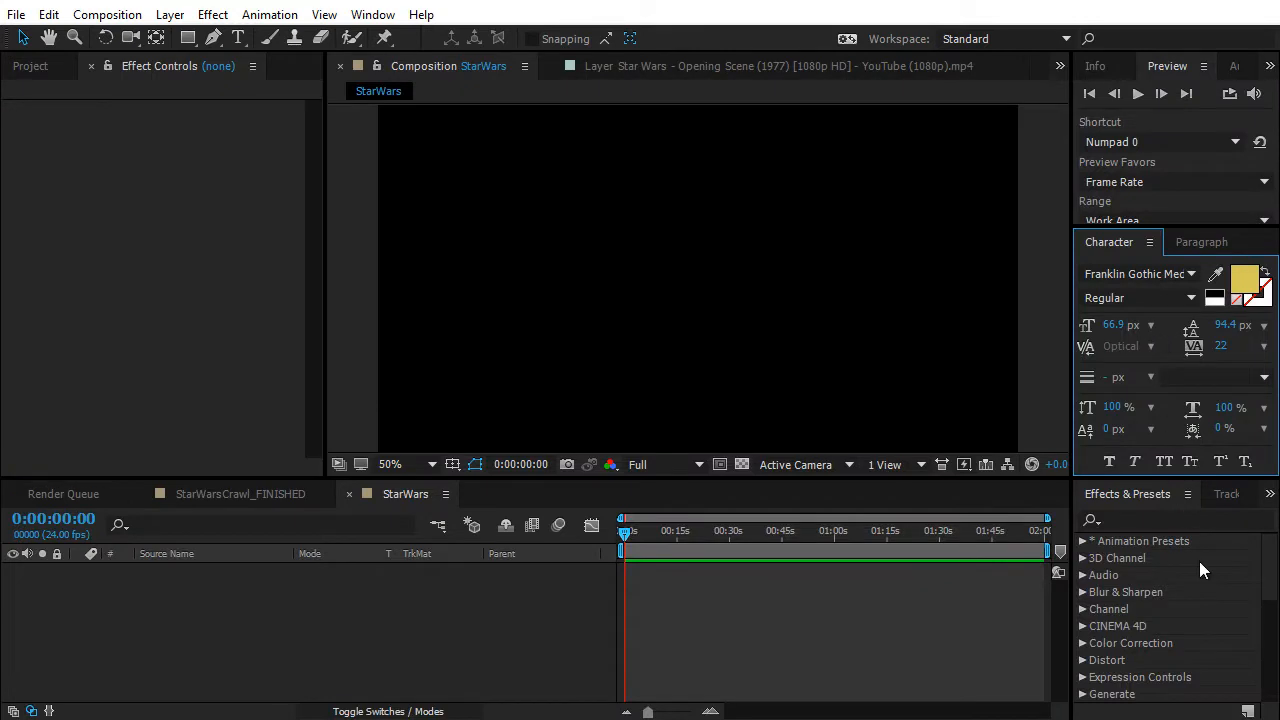
key(grave)
key(grave)
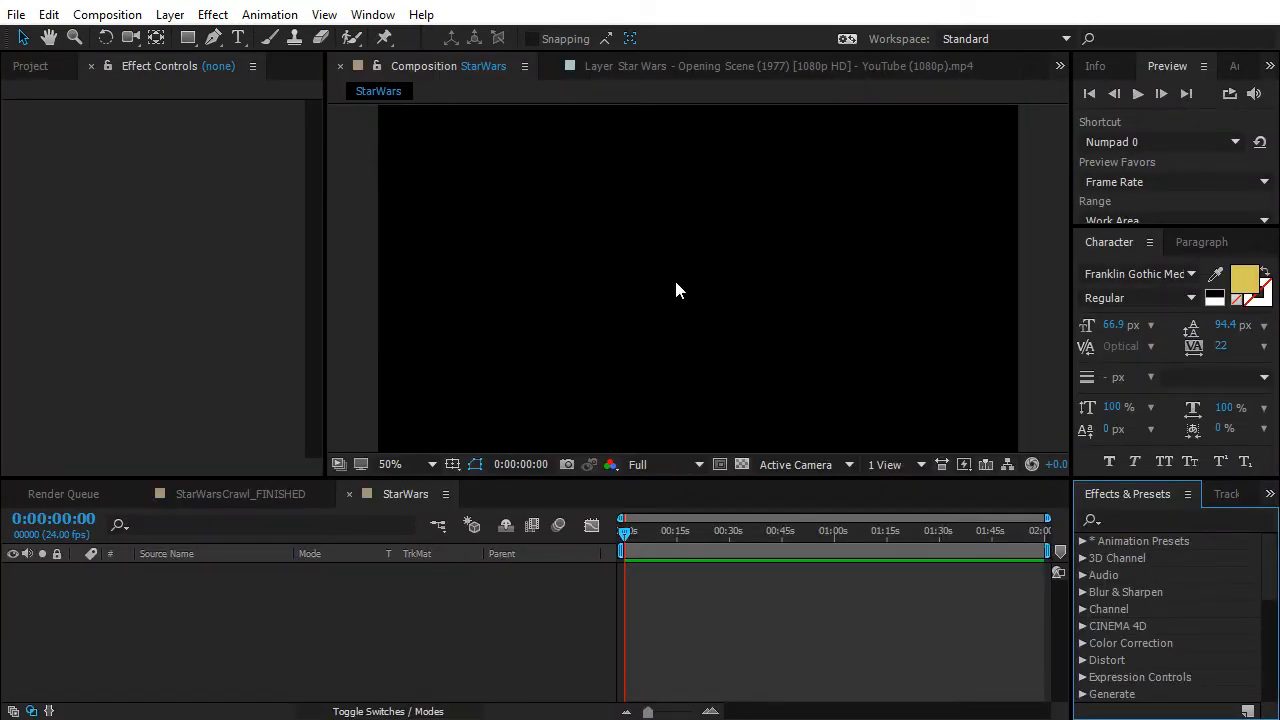
- Enlarge the StarWars viewer and add point text reading "dghfuyihsdufihsduifhsduhfuisdhfuihs" in the upper part of the frame with the Type tool
click(237, 38)
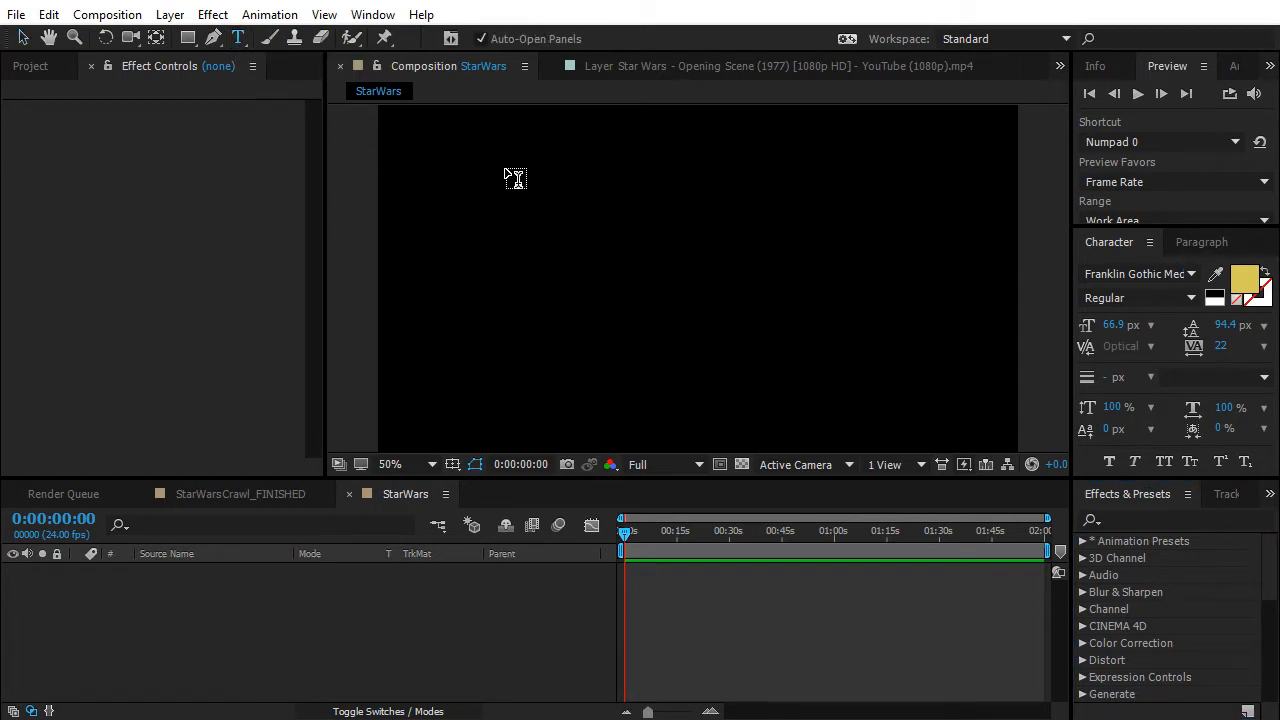
key(grave)
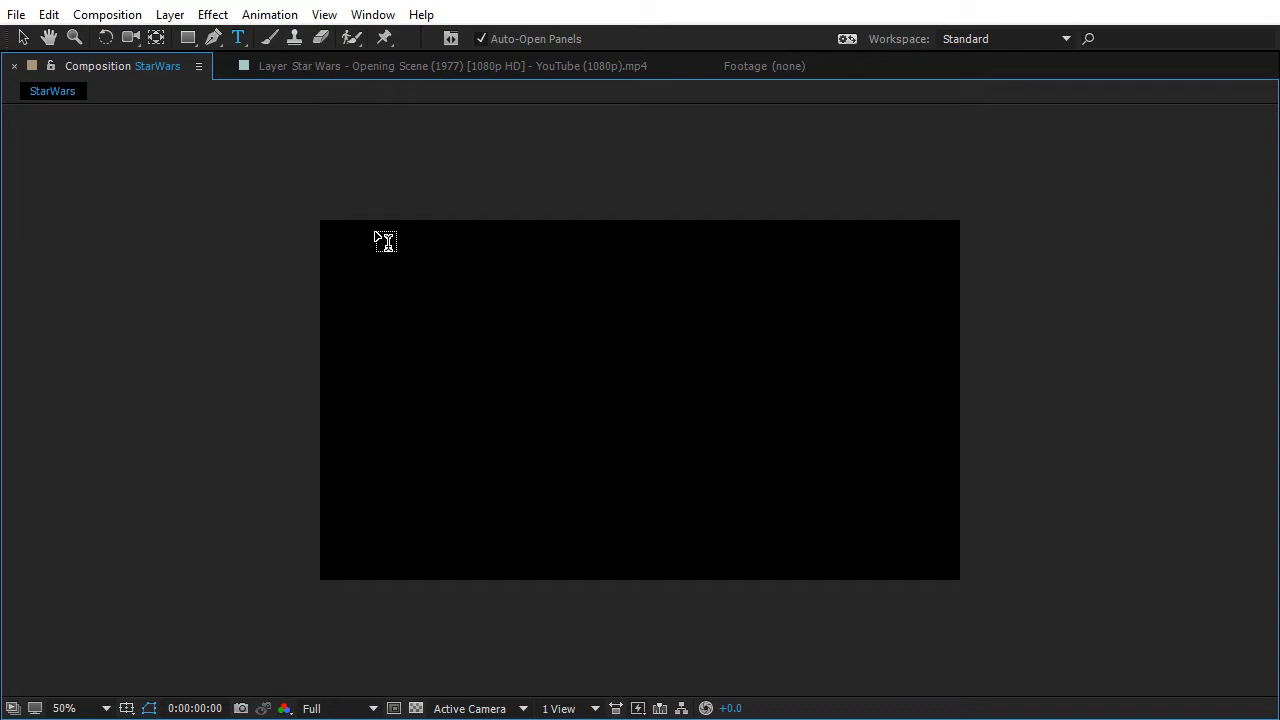
click(440, 320)
text(dghfuyihsdufihsduifhsduhfuisdhfuihs)
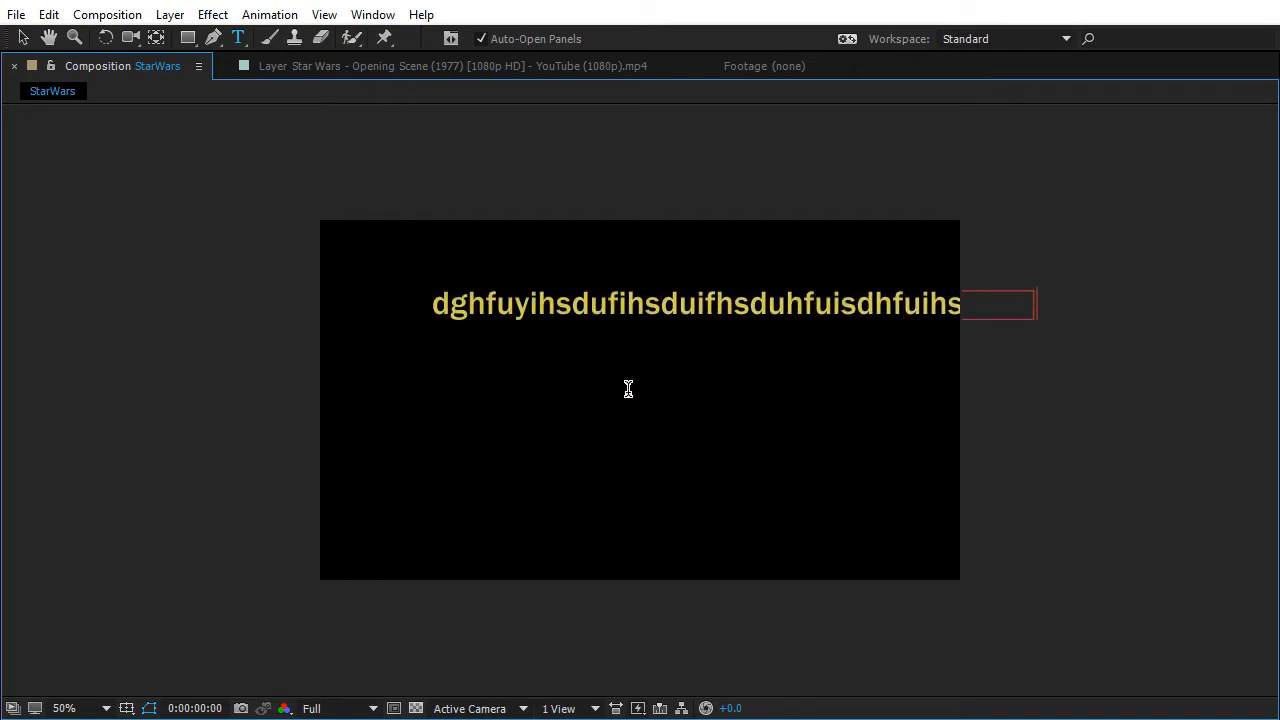
- Undo the point text and fill a paragraph text box extending below the frame with "huifghsdufihsduifhoa usdfho asduiof hsdui fhauisdo fhuasd o"
text(dufihsdu)
key(ctrl+z)
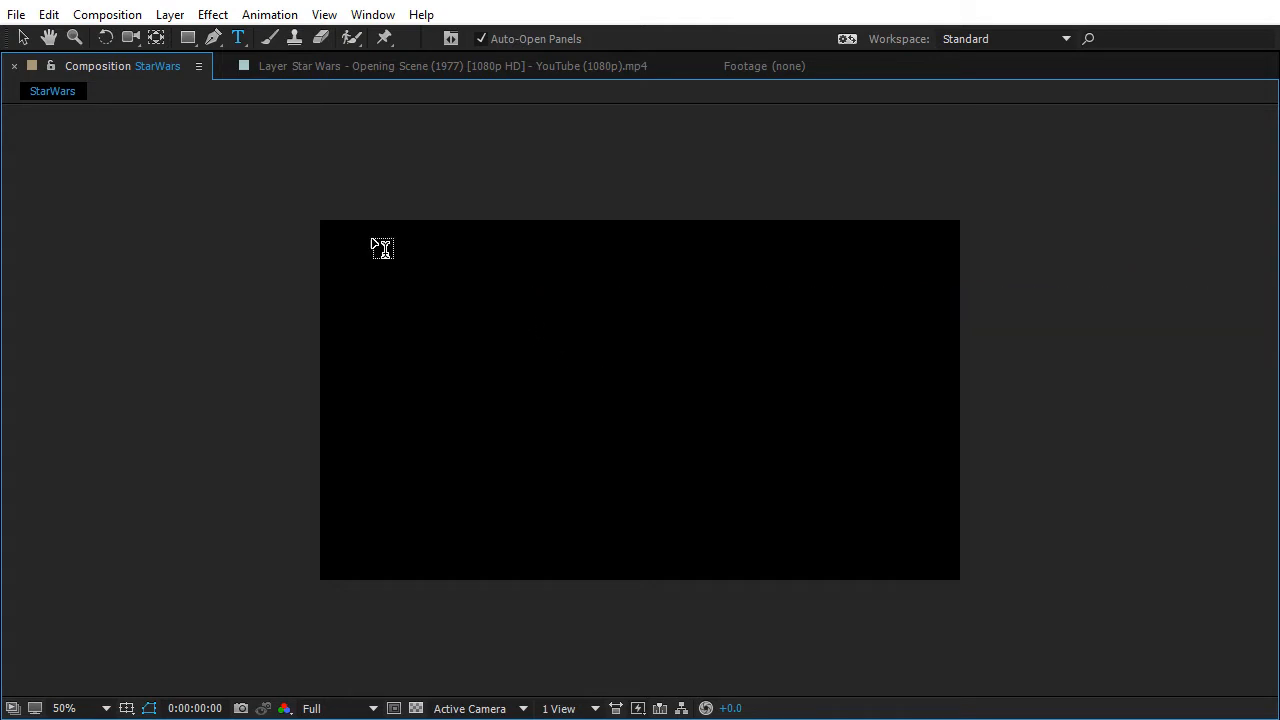
drag(365, 237, 919, 700)
text(huifghsdufih)
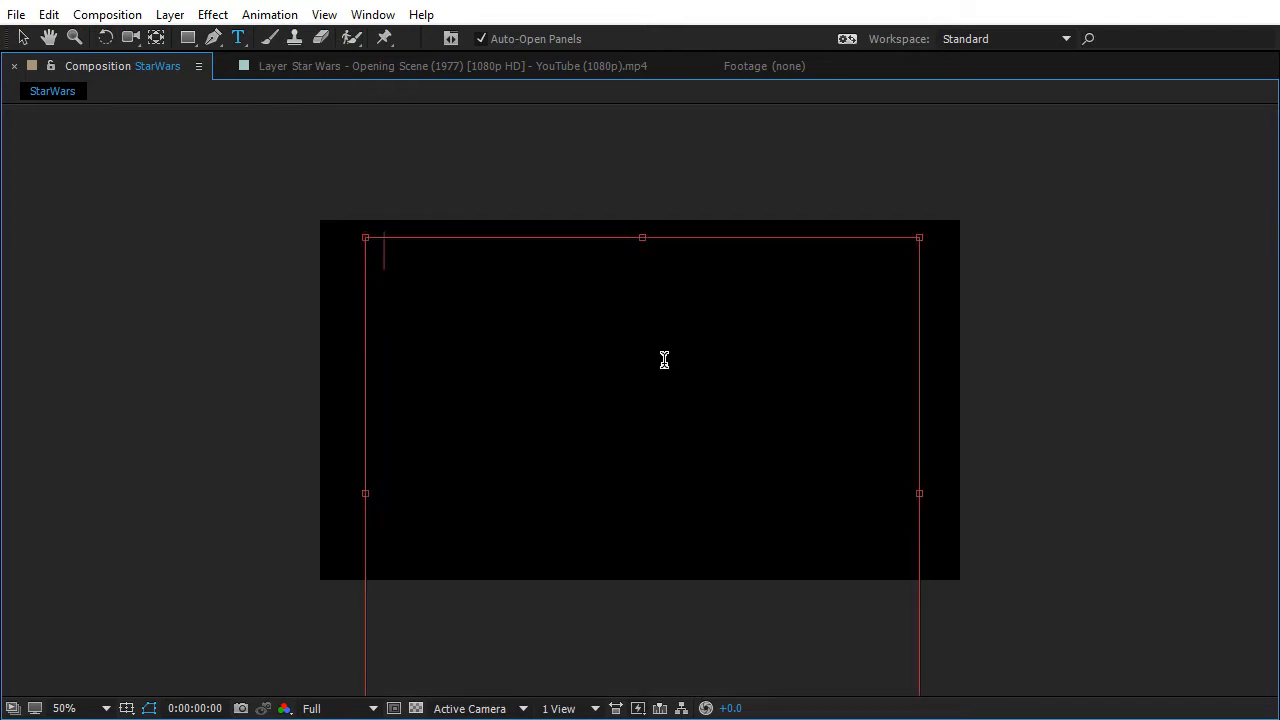
text(sduifhoa usdfho asduiof hsdui fhauisdo fhuasd o)
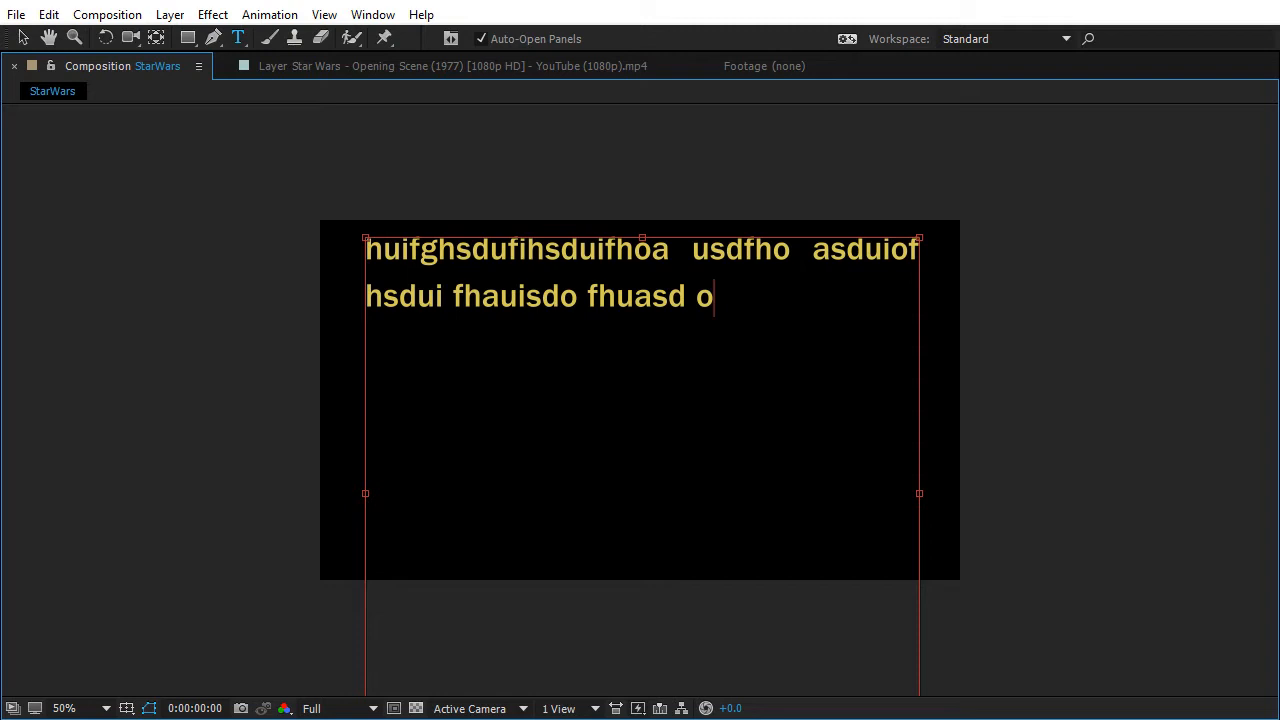
- Replace the placeholder paragraph with the copied crawl text beginning "It is a period of civil war" and restore the viewer to its normal size
key(ctrl+a)
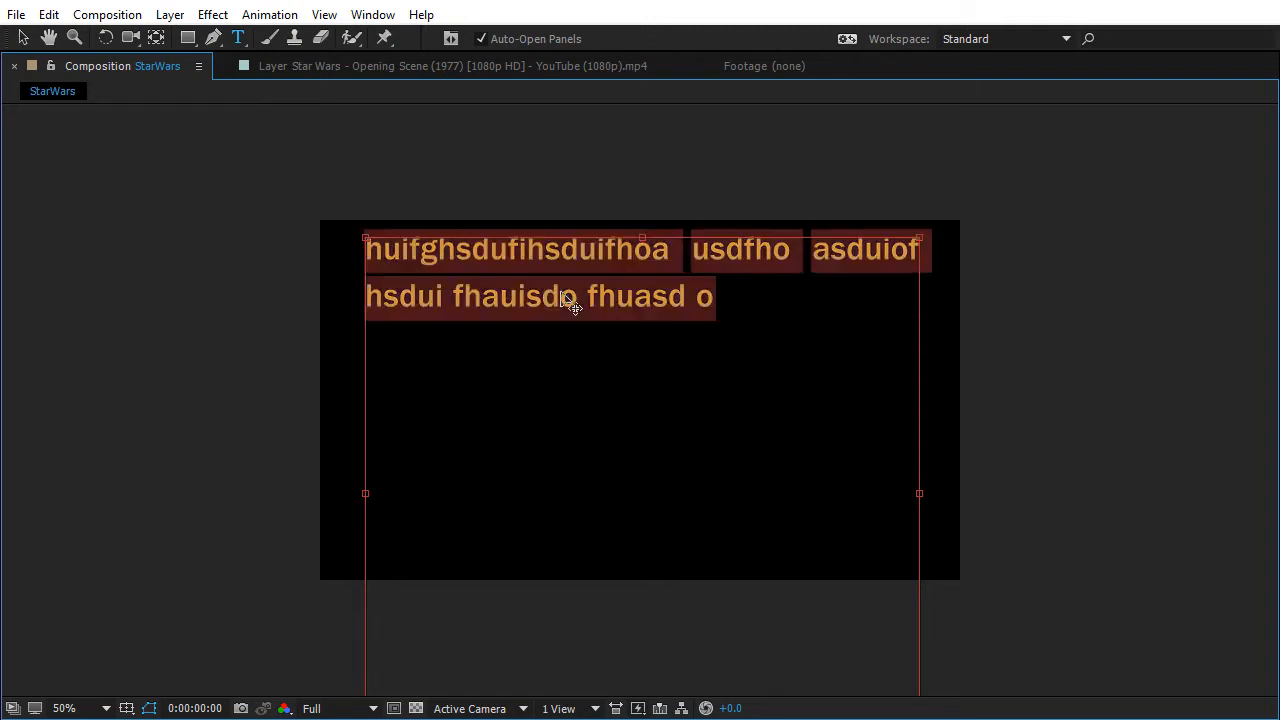
key(ctrl+v)
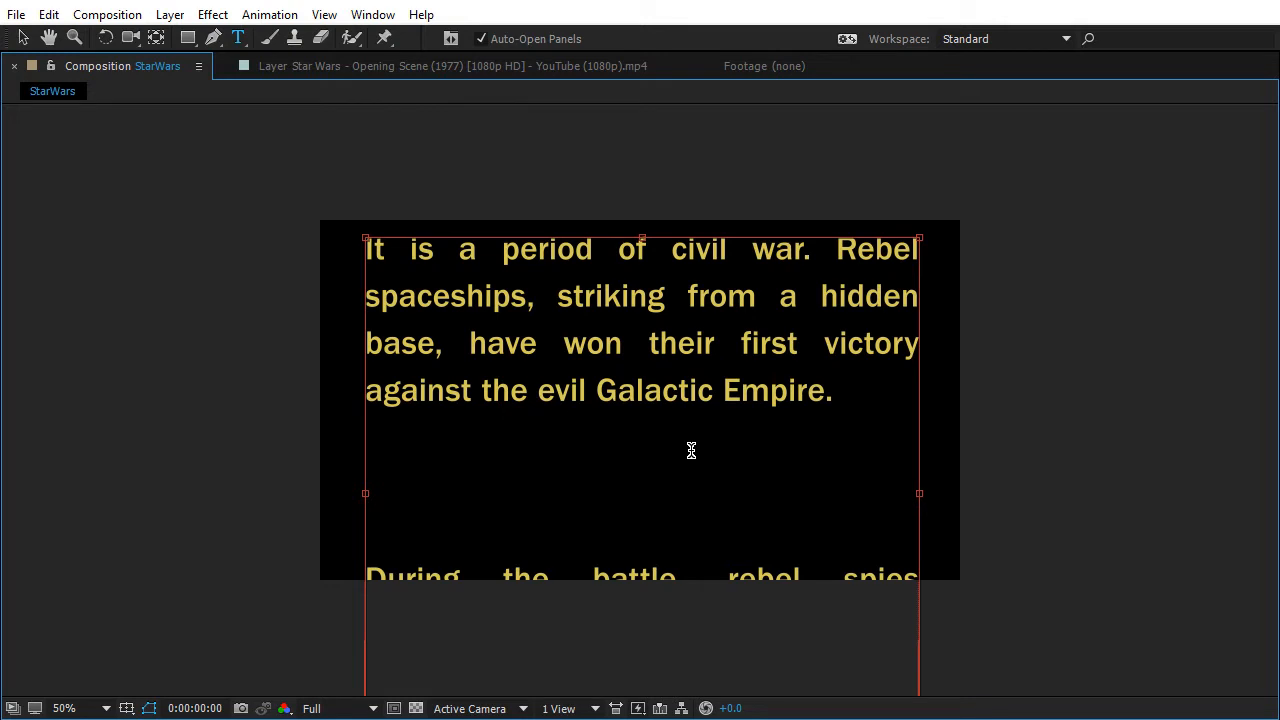
key(Escape)
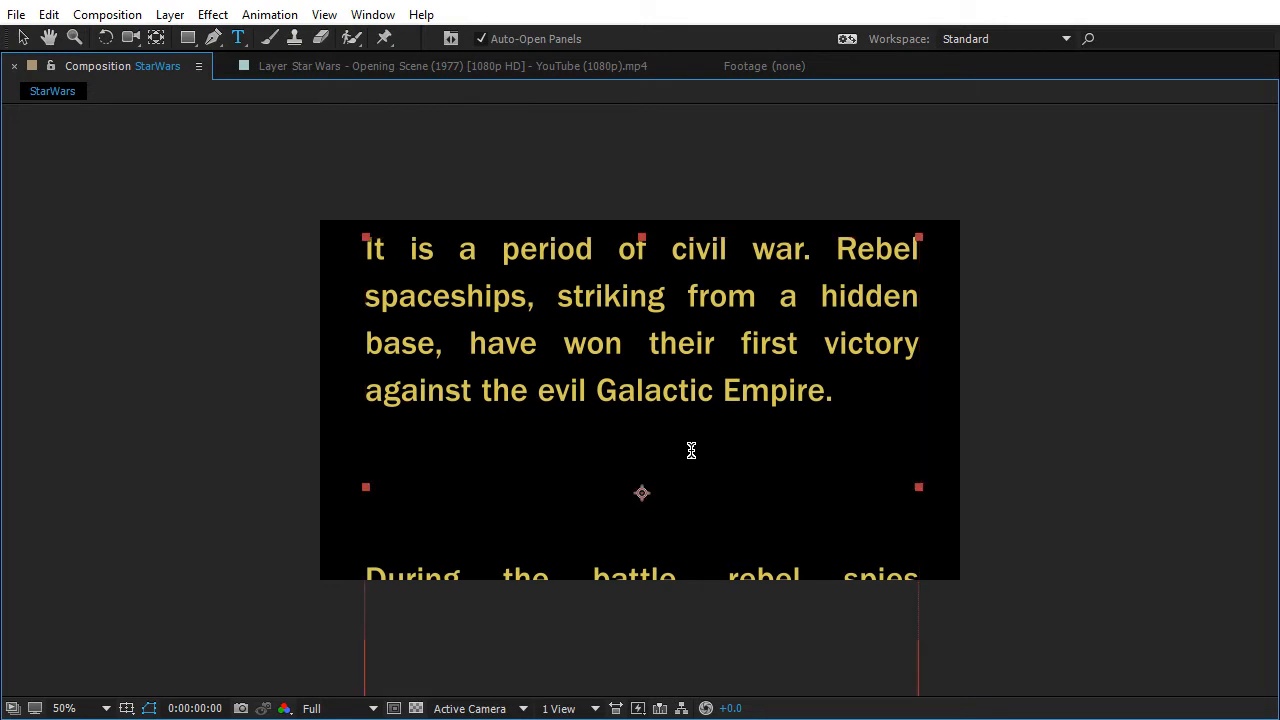
key(grave)
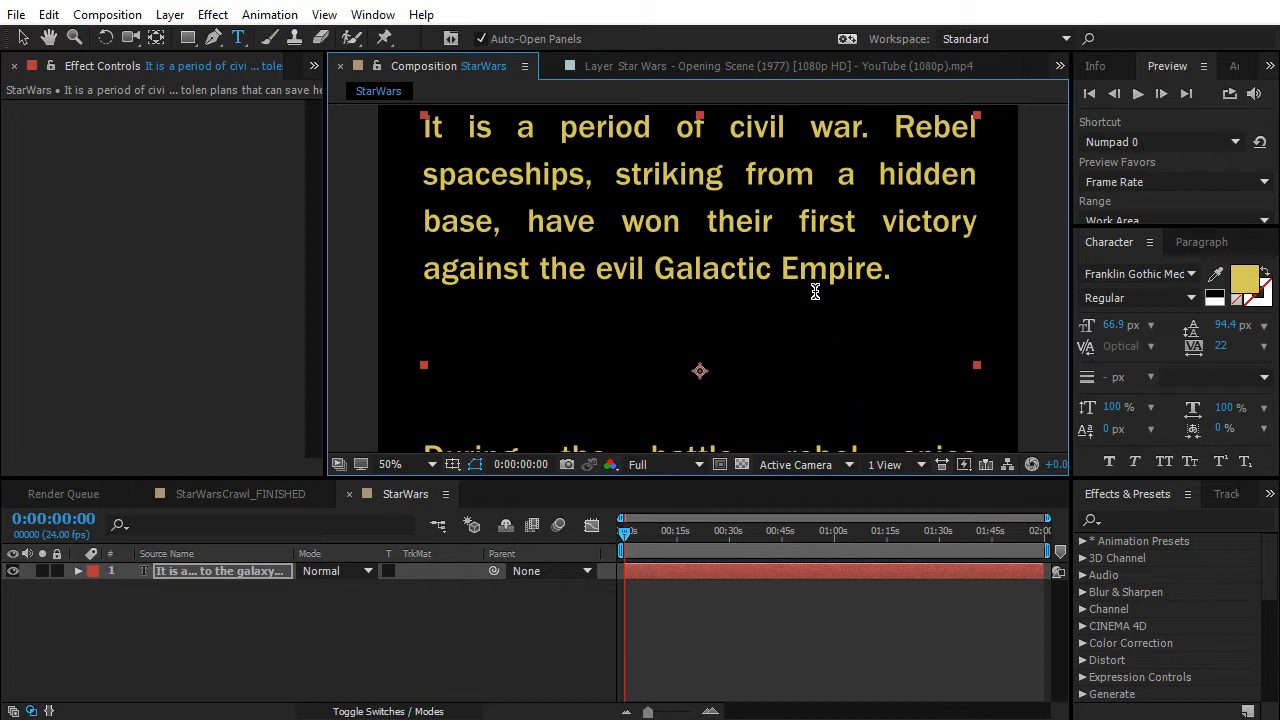
- Check the crawl text's font in the font list and its fill colour's hex value, leaving both settings as they are
click(1196, 272)
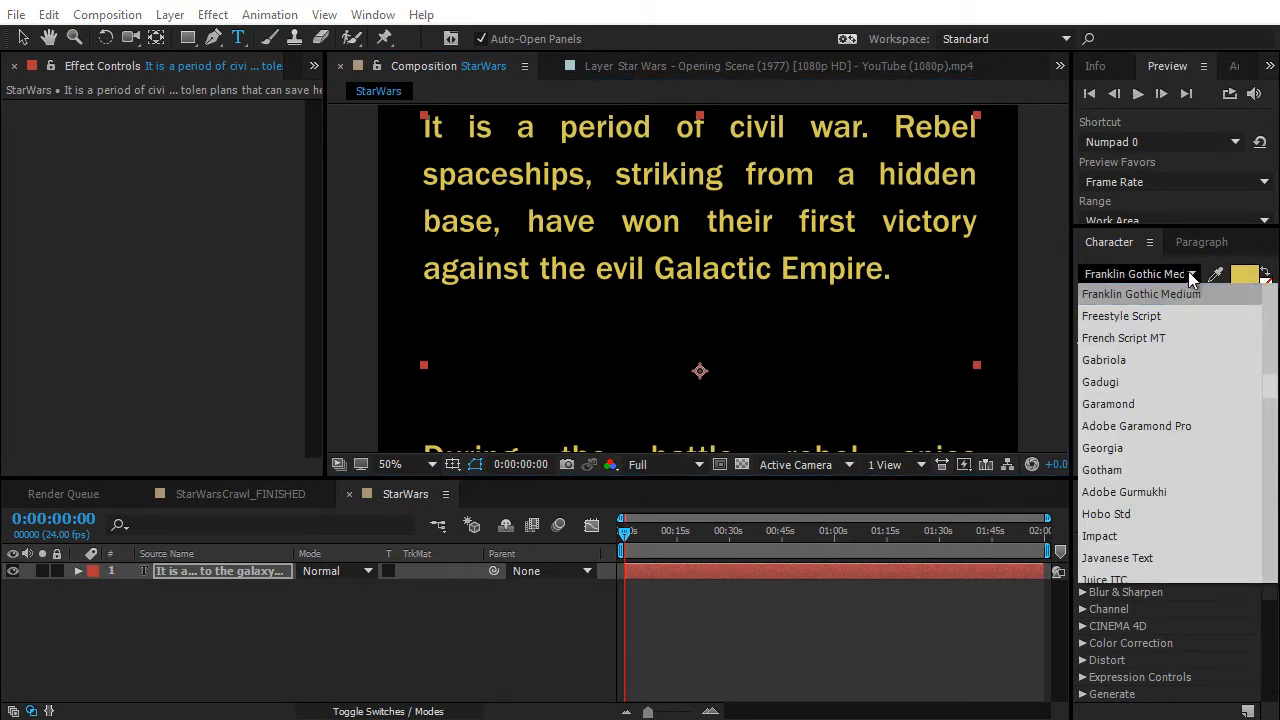
click(1086, 263)
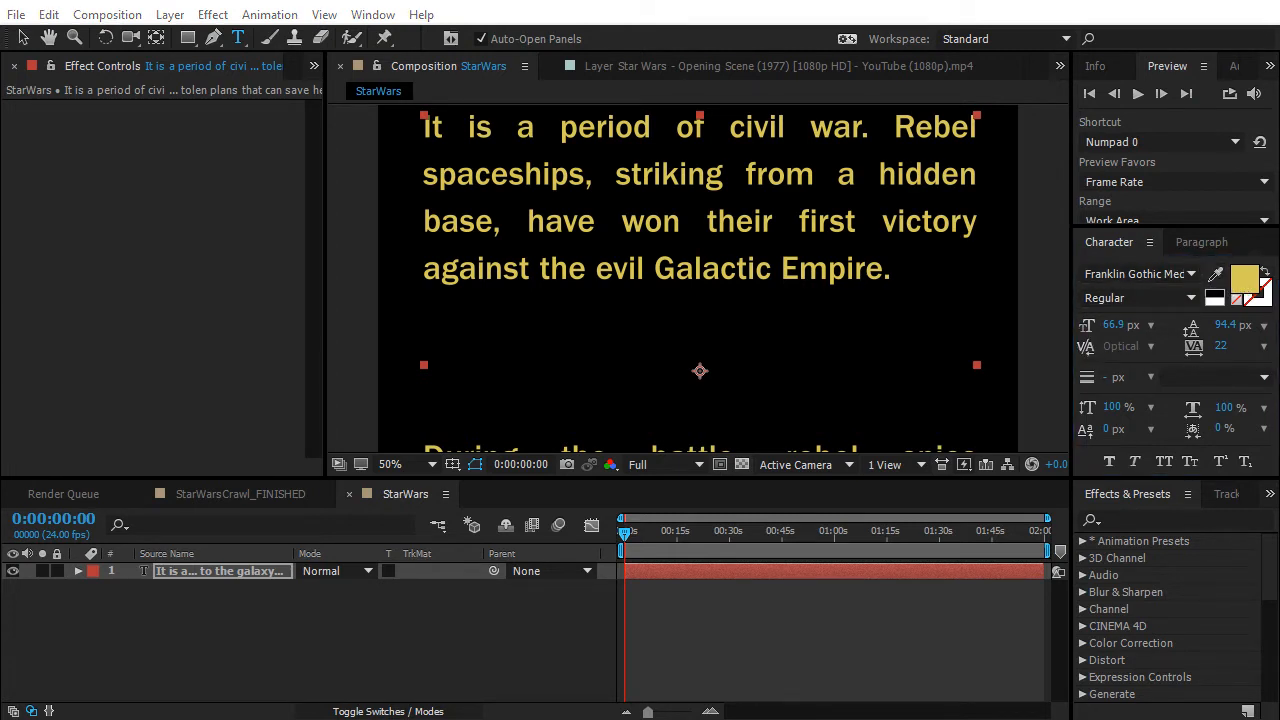
click(1247, 283)
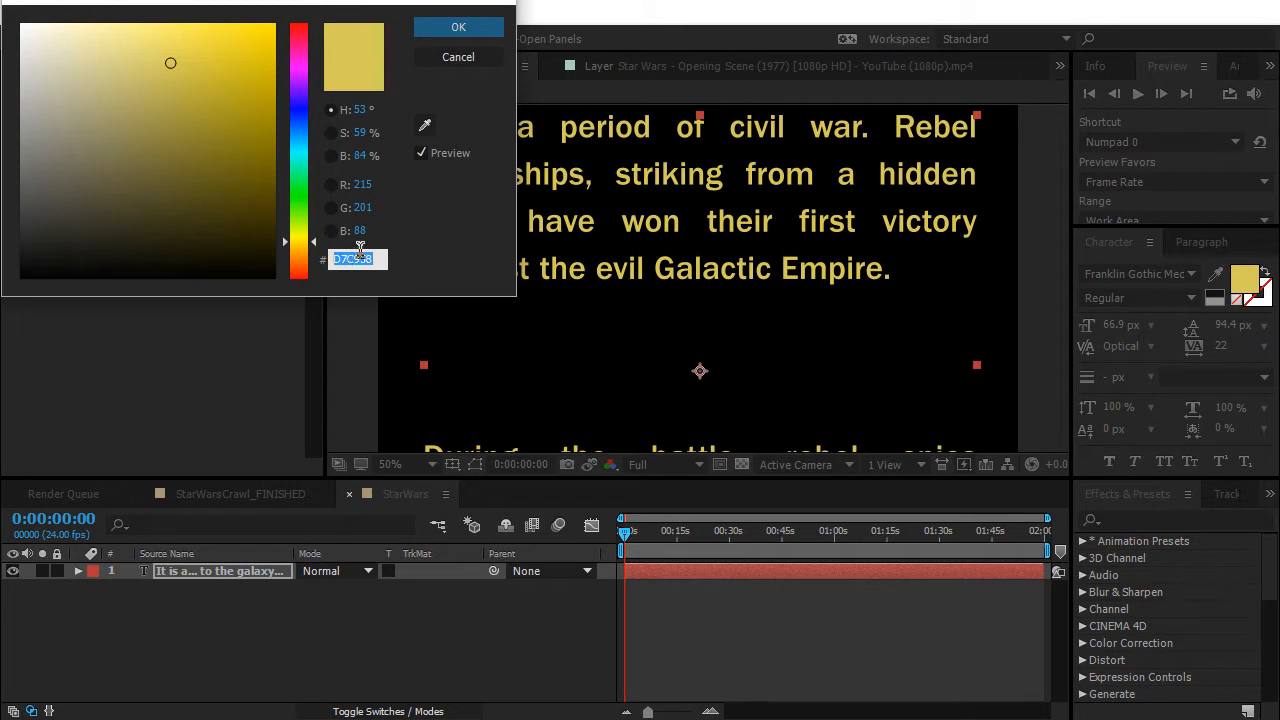
click(458, 58)
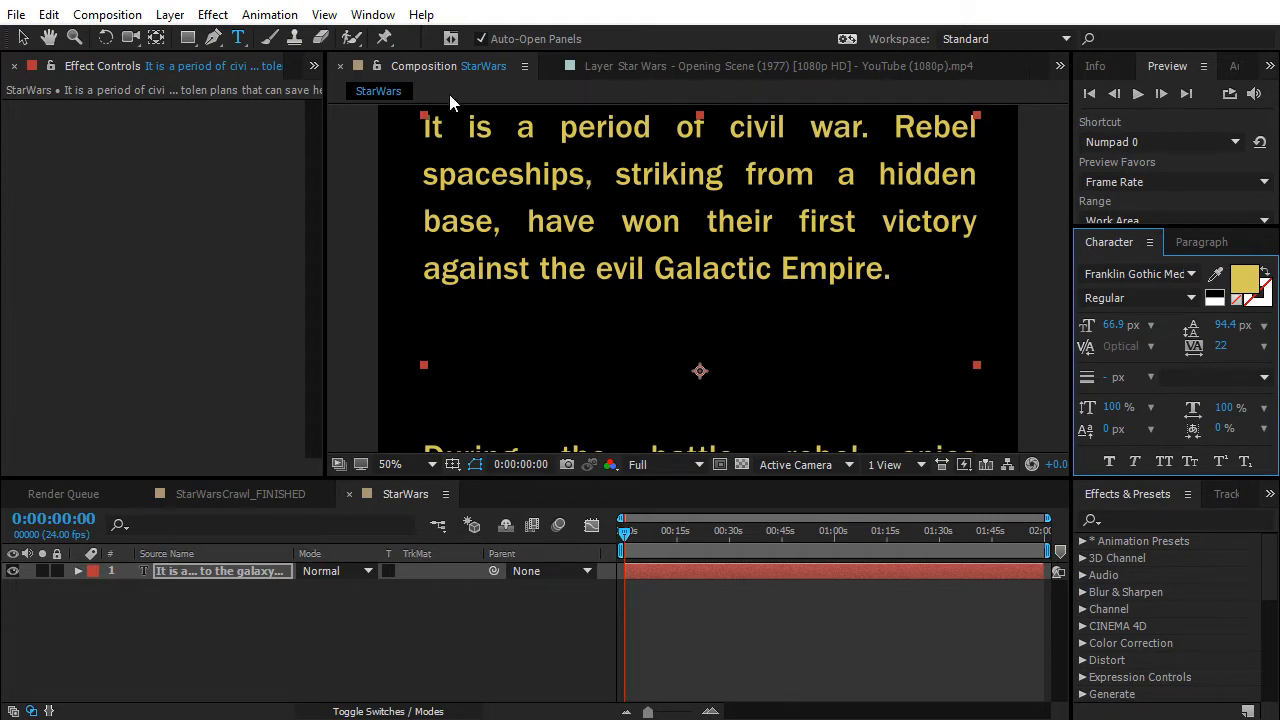
- Examine the first paragraph's line layout in the film's opening scene footage and return to the StarWars composition
click(668, 66)
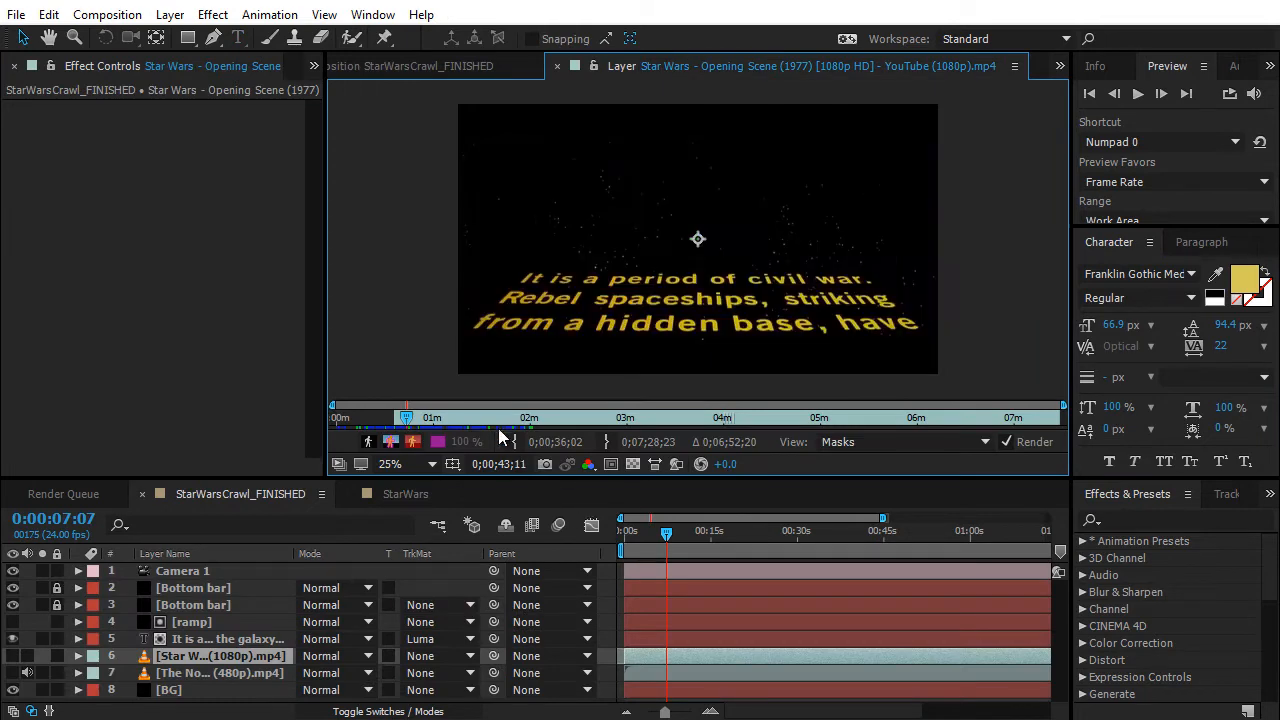
click(434, 416)
drag(434, 416, 420, 424)
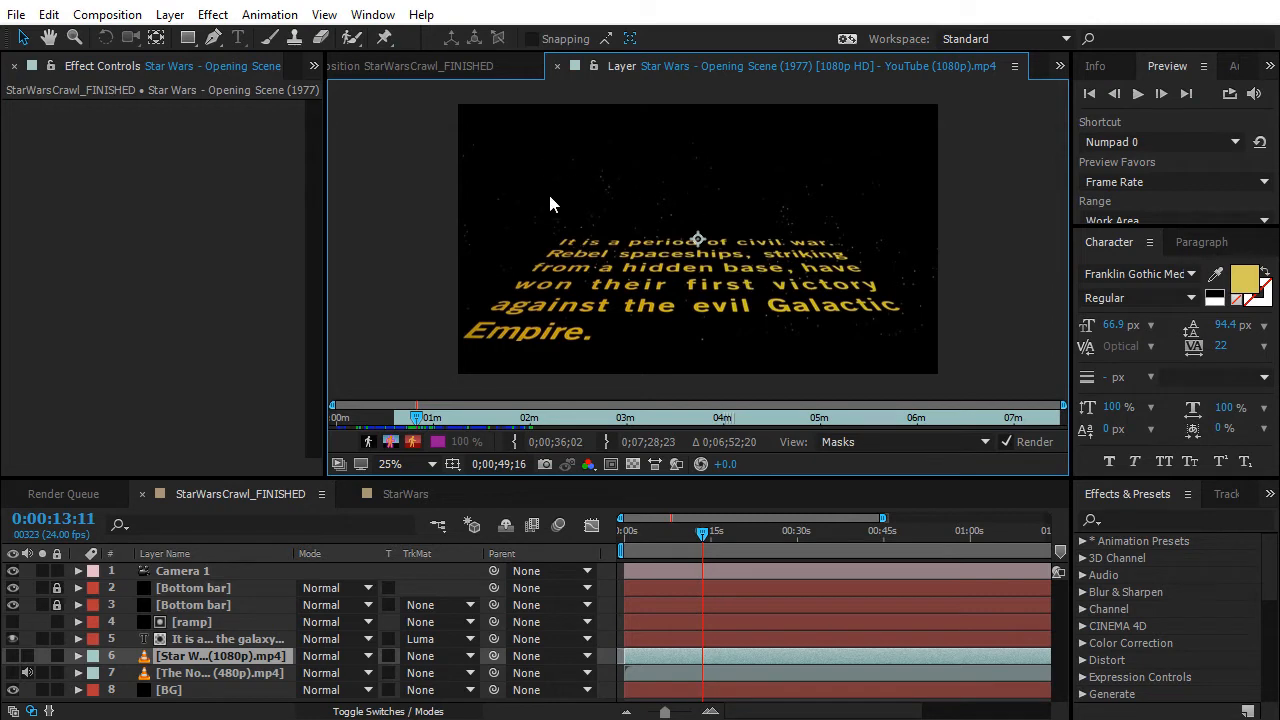
click(452, 65)
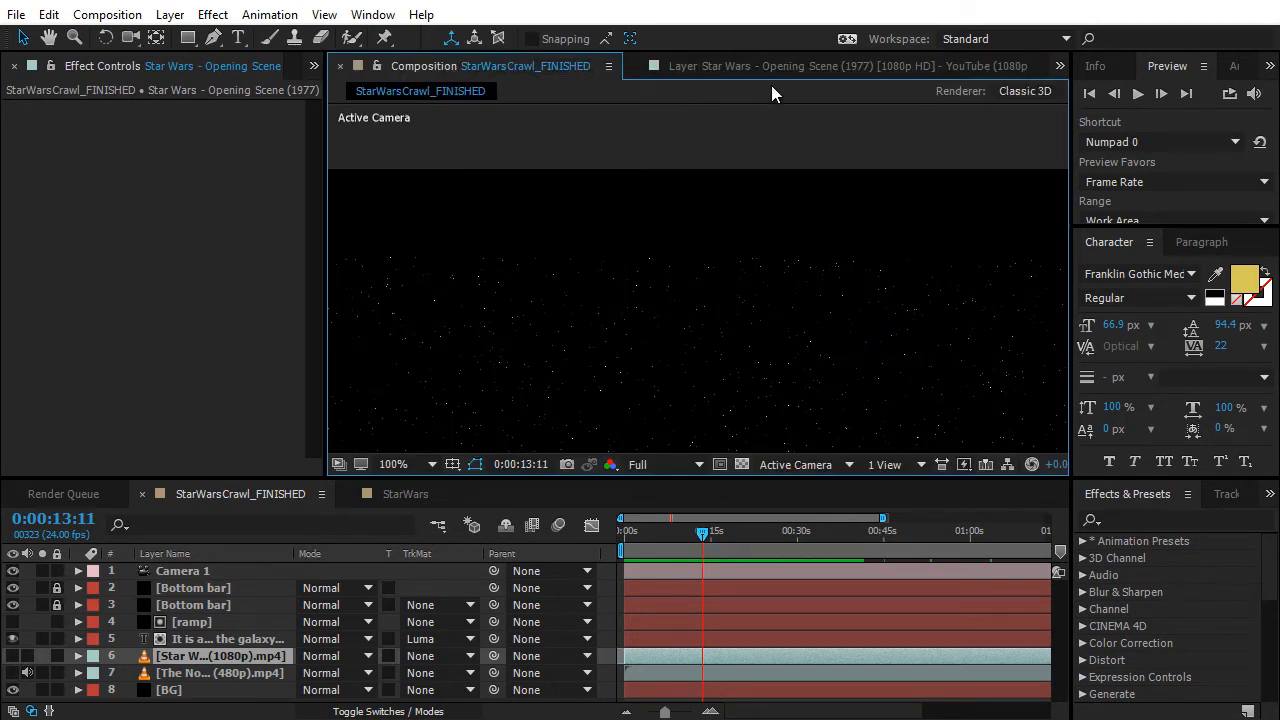
click(772, 64)
click(1060, 66)
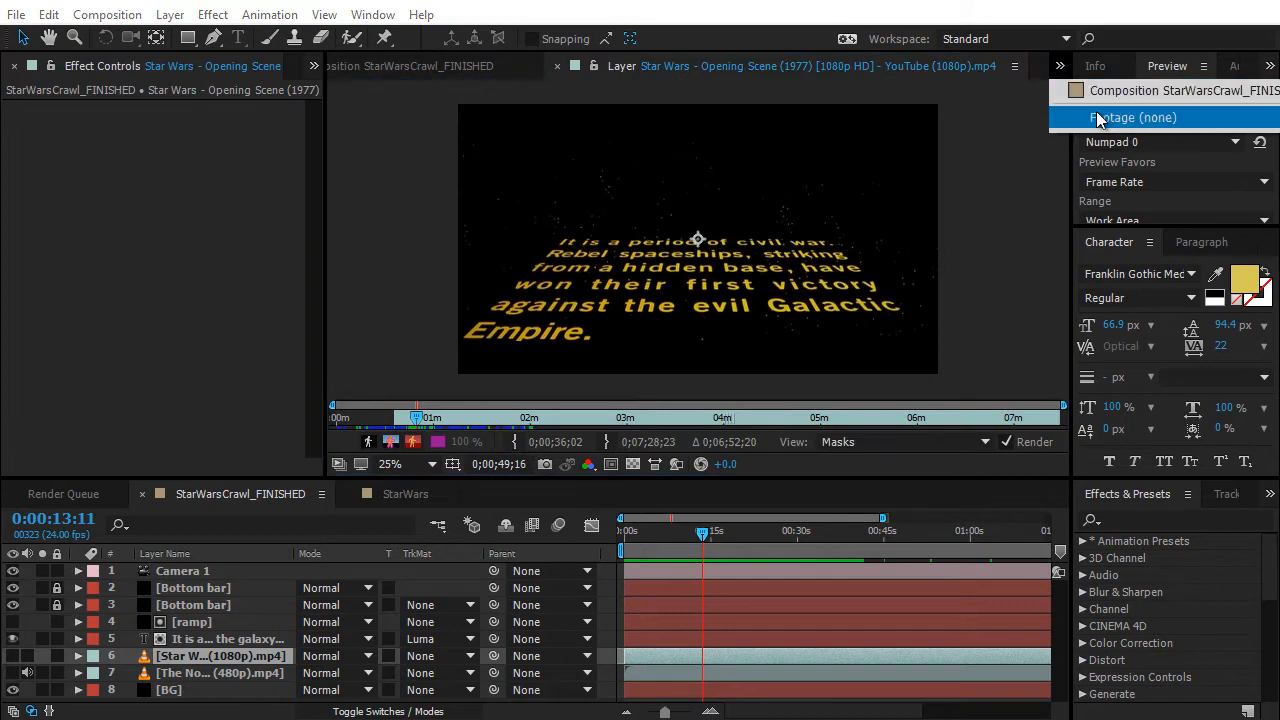
click(393, 495)
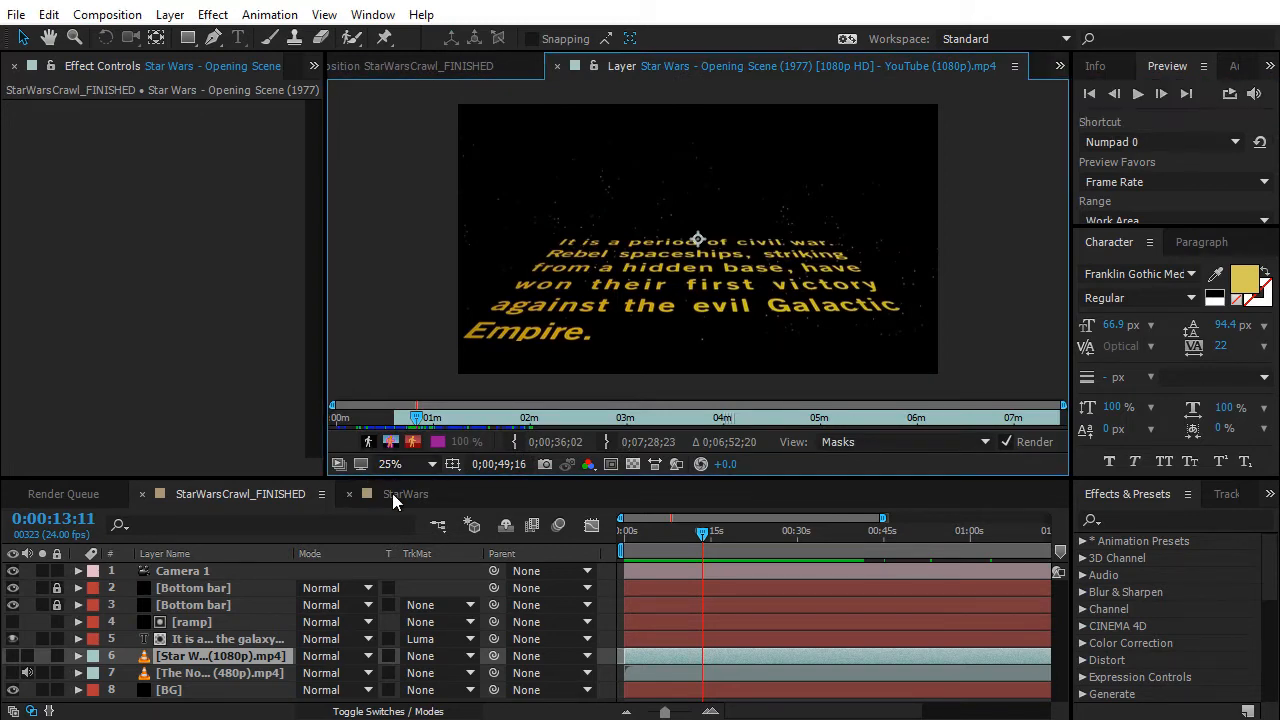
click(392, 493)
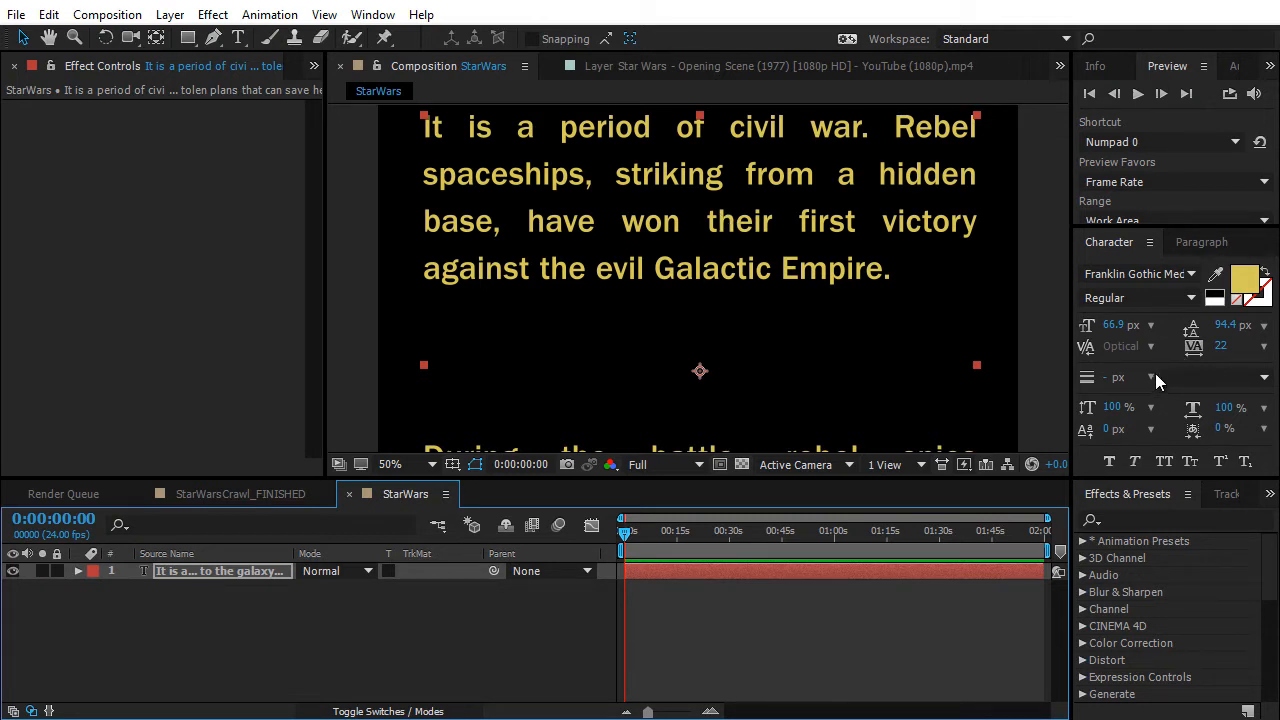
- Try a font size of 79 px and a leading of 169 px on the crawl text
click(1115, 325)
drag(1121, 327, 1137, 330)
key(Down)
key(Down)
key(Down)
key(Down)
key(Down)
key(Down)
key(Down)
key(Down)
key(Down)
key(Down)
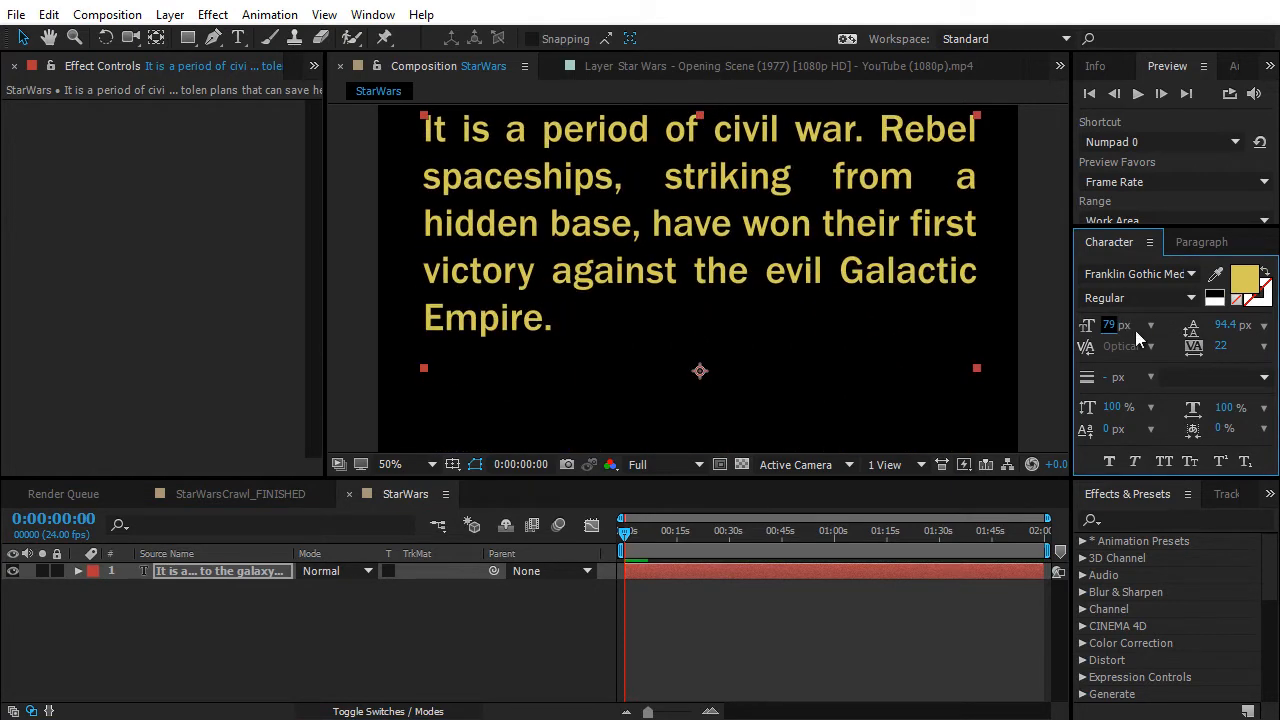
key(Escape)
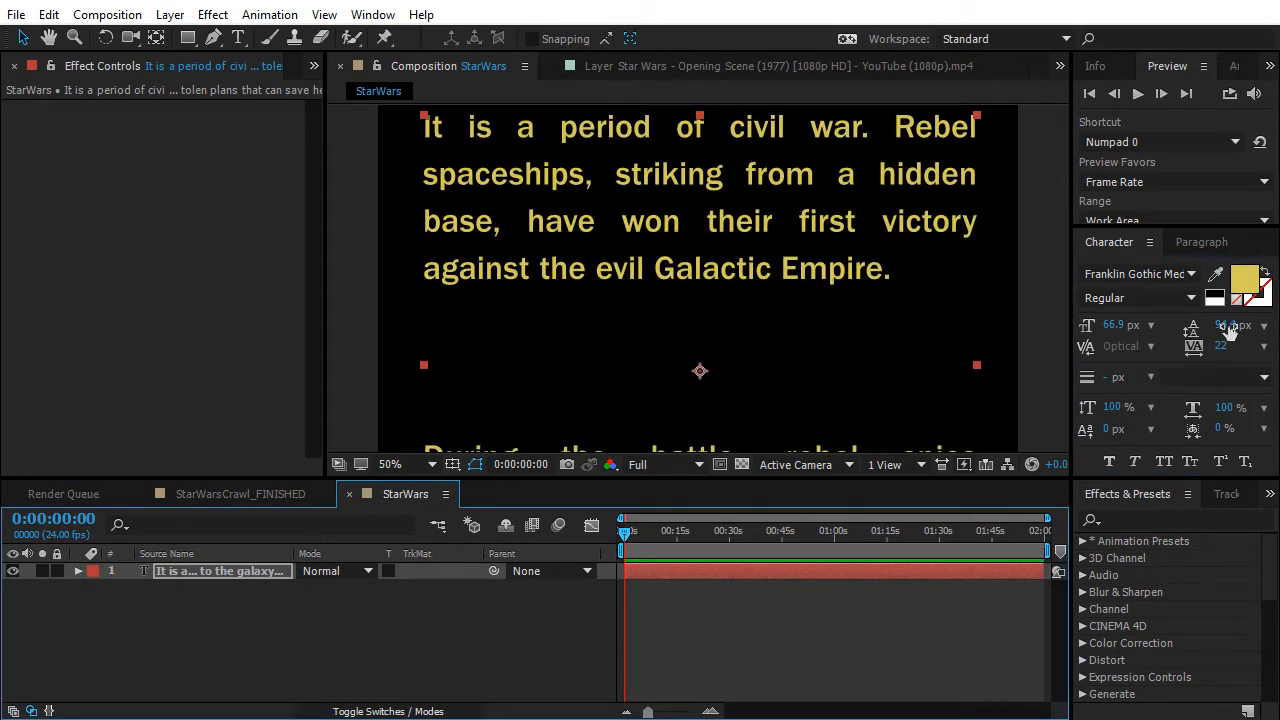
drag(1229, 329, 1275, 340)
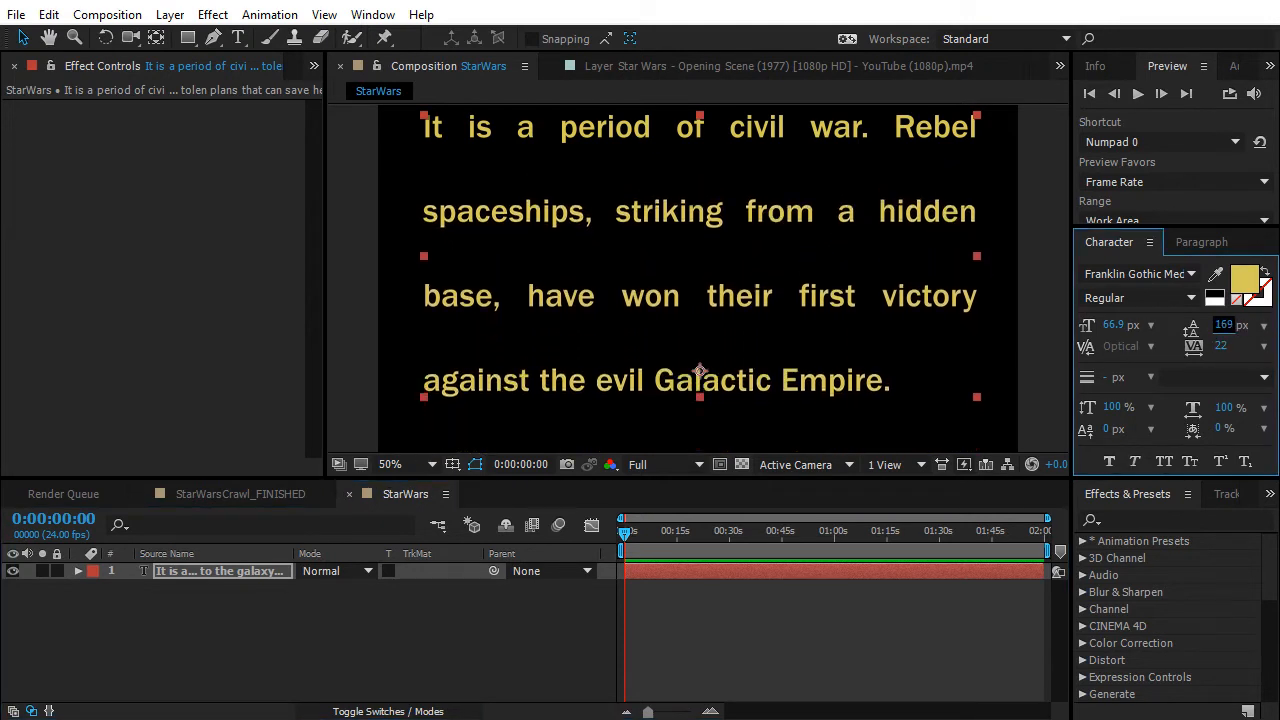
key(ctrl+z)
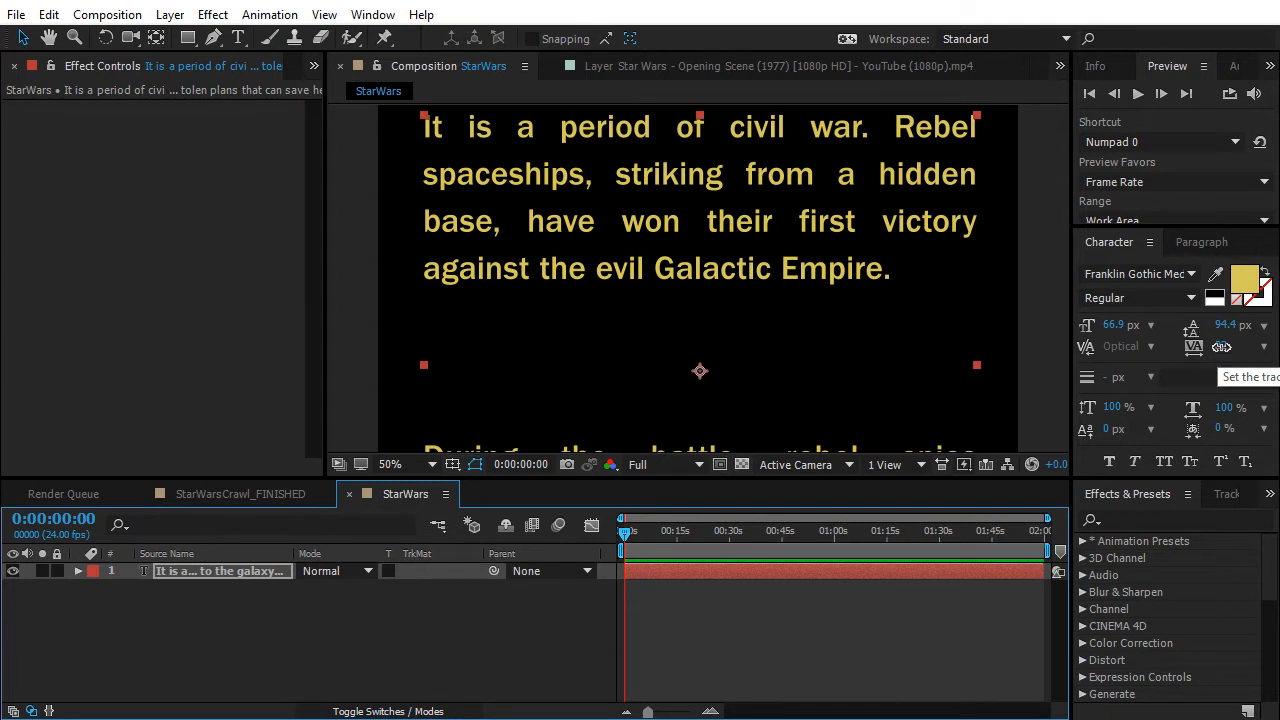
- Set the crawl text's tracking to 141 and compare its spacing with the film footage up to 0;01;02;18
drag(1221, 346, 1279, 346)
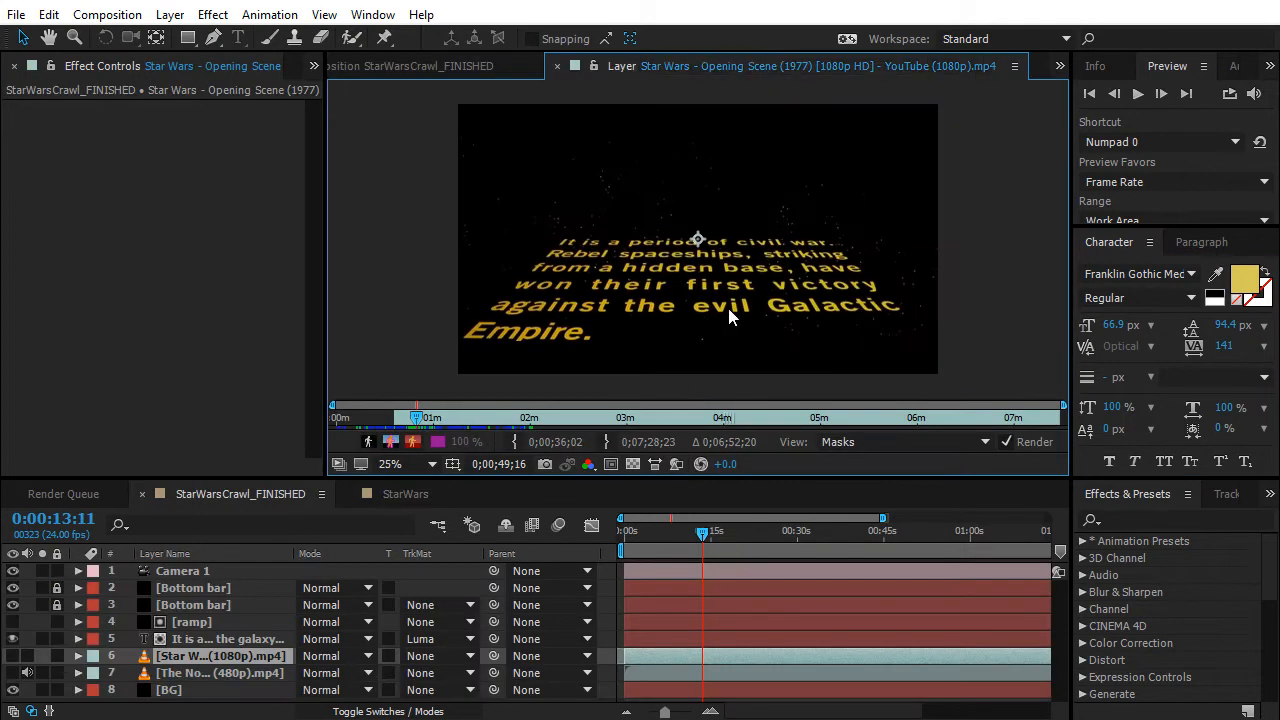
mouse_move(416, 418)
mouse_down()
mouse_move(458, 420)
mouse_move(437, 418)
mouse_up()
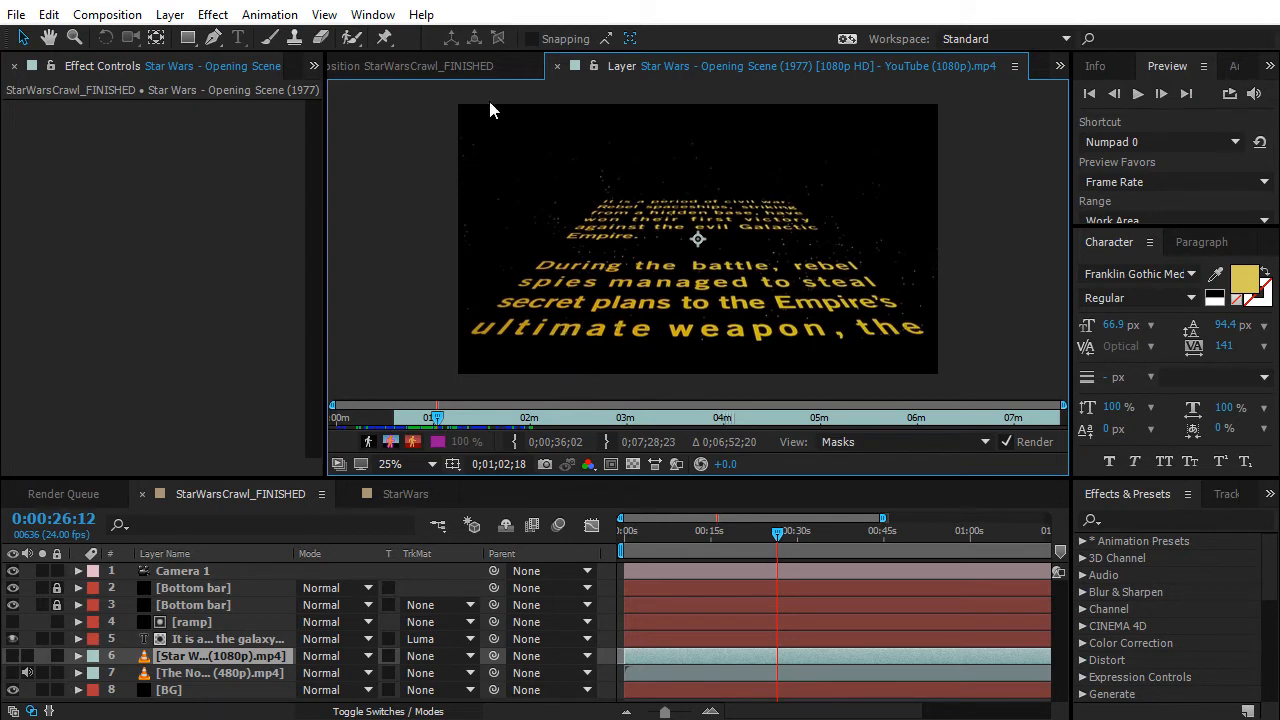
- Close the StarWarsCrawl_FINISHED viewer and move the StarWars composition's playhead to 0:00:07:17
click(471, 66)
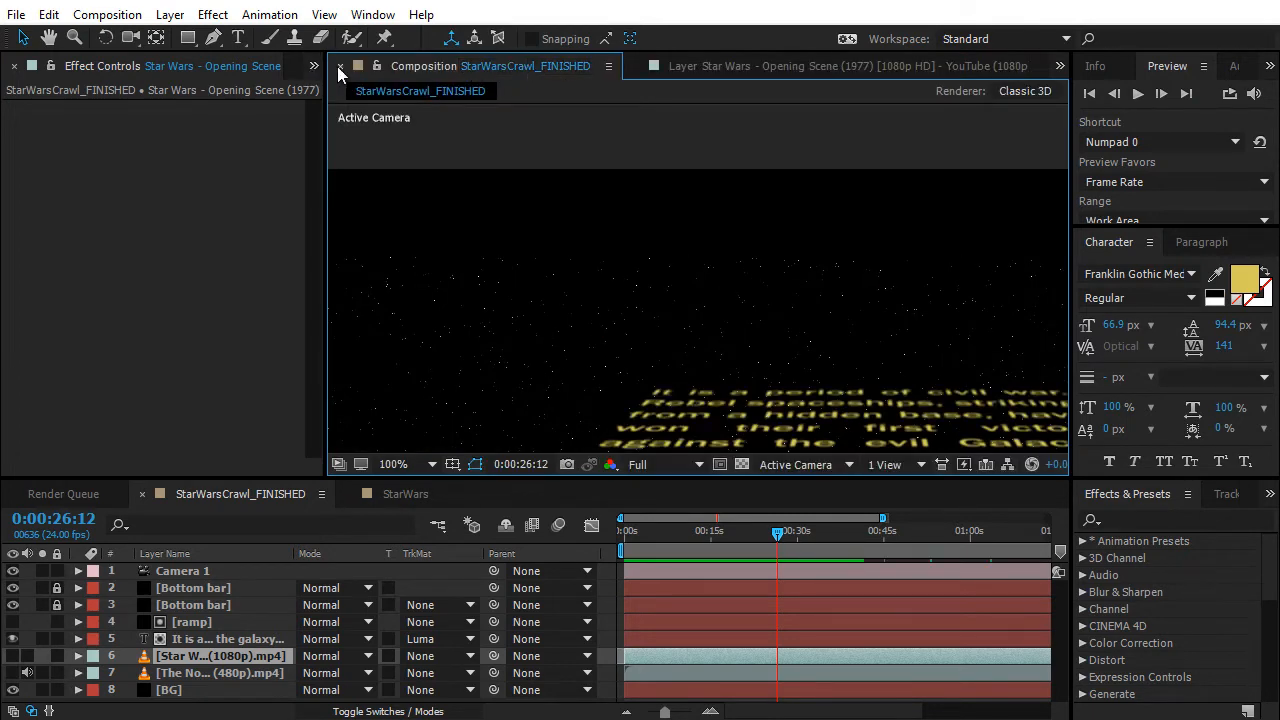
click(339, 66)
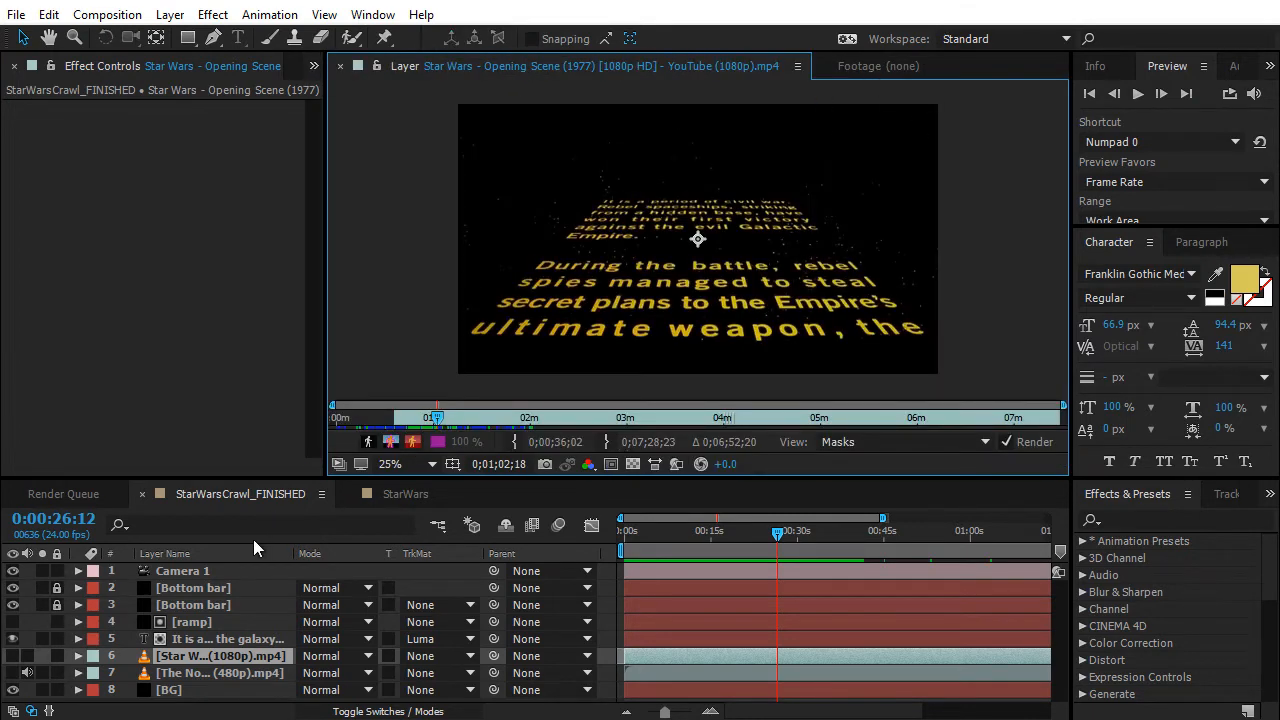
click(381, 492)
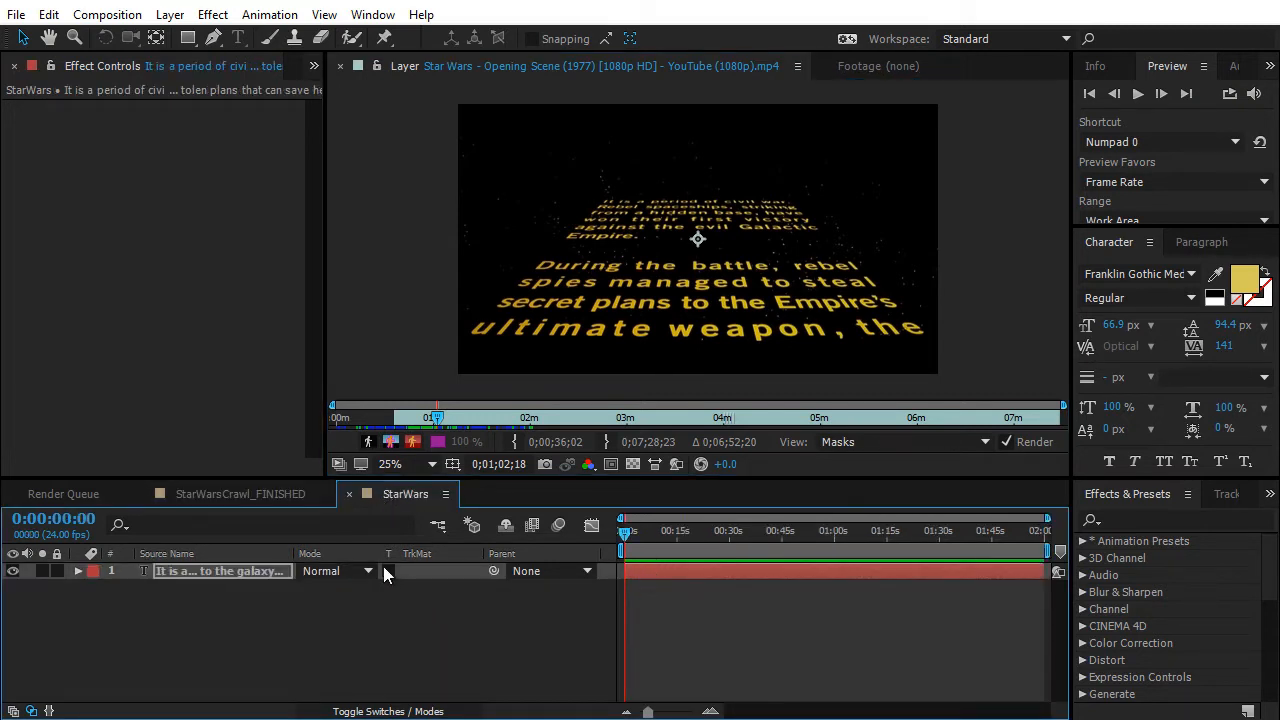
drag(625, 532, 651, 532)
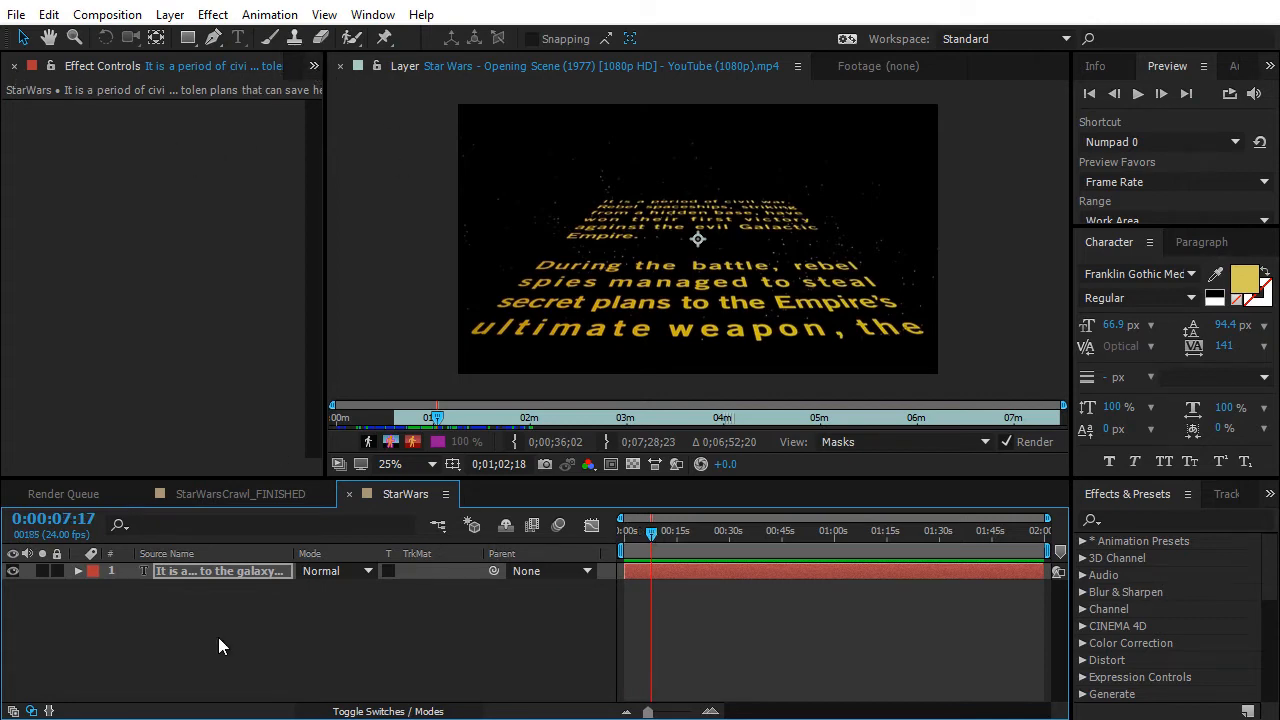
- Delete the extra blank lines between the first and second paragraphs of the crawl text, leaving a single empty line
double_click(245, 575)
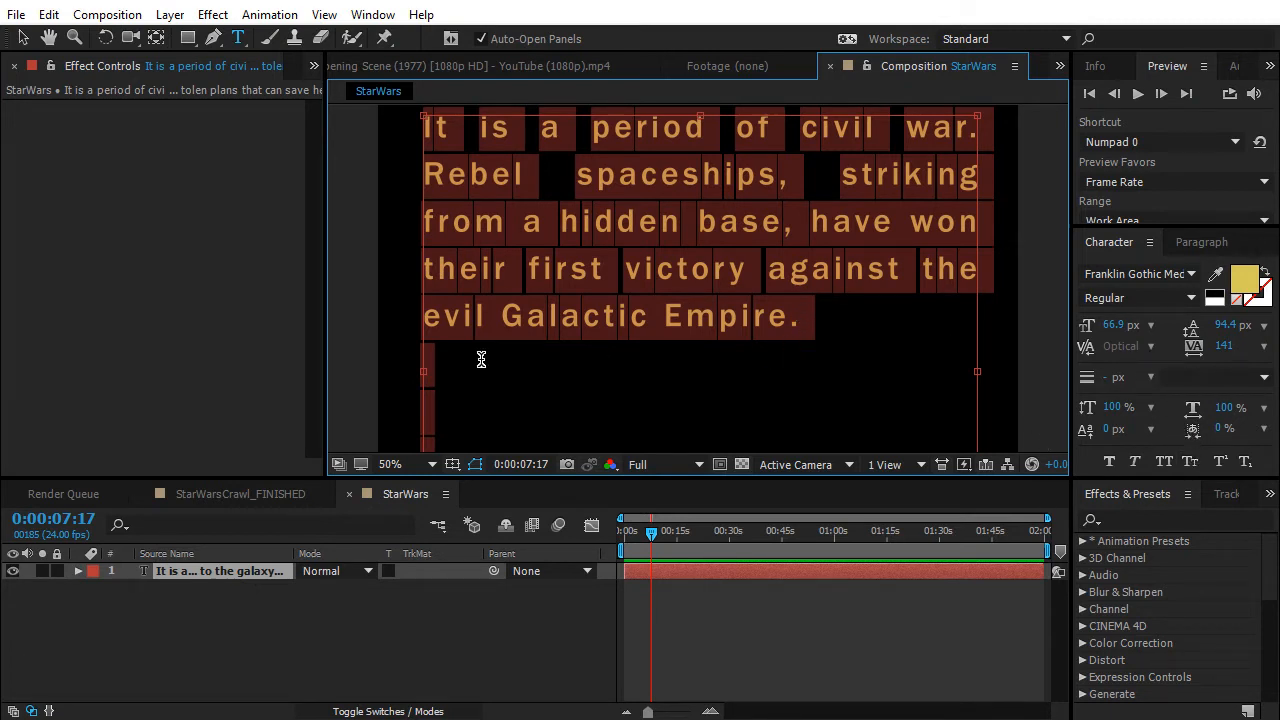
click(466, 385)
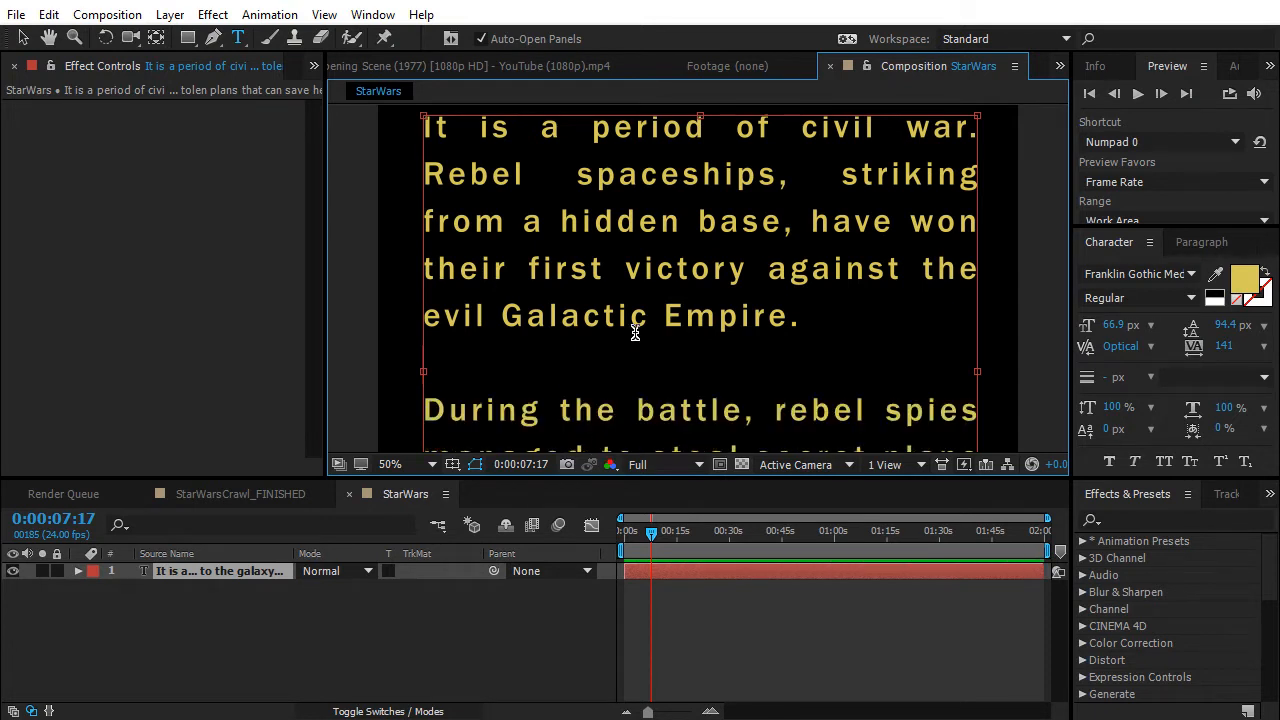
key(comma)
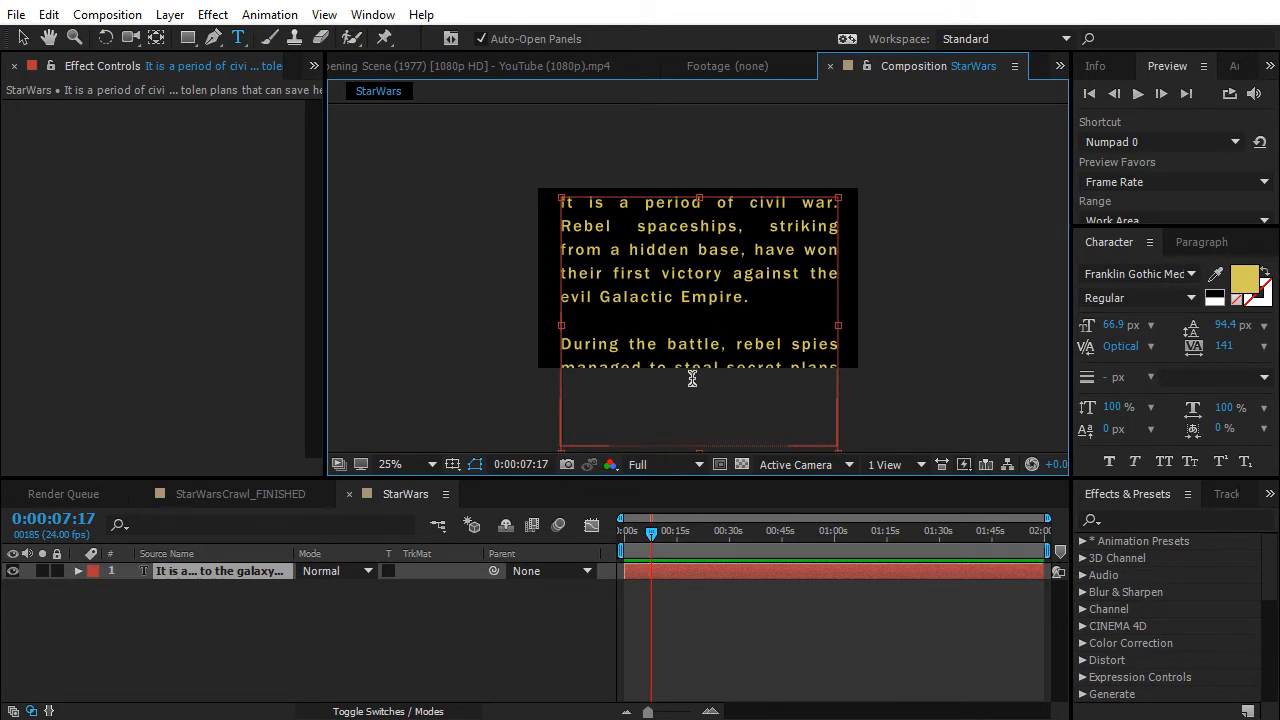
key(Escape)
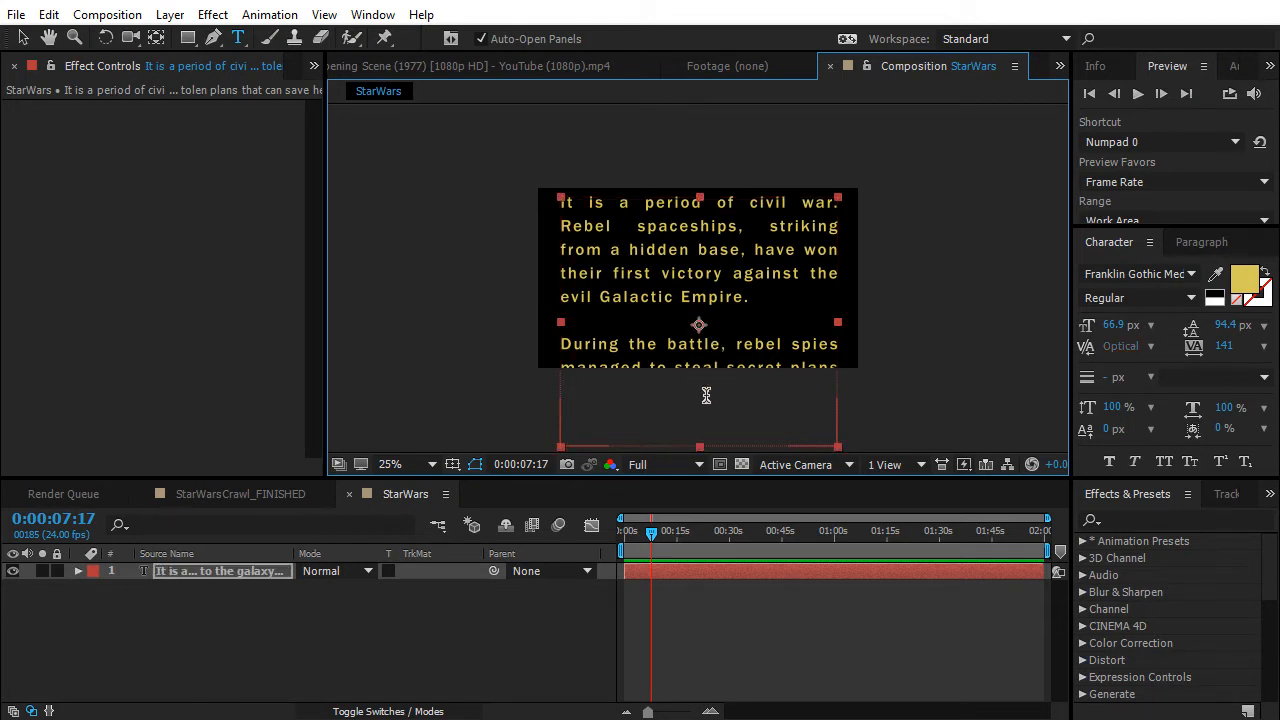
- Move the crawl text layer upward past the top of the frame and extend its text box downward to fit the third paragraph
click(24, 38)
drag(755, 354, 626, 203)
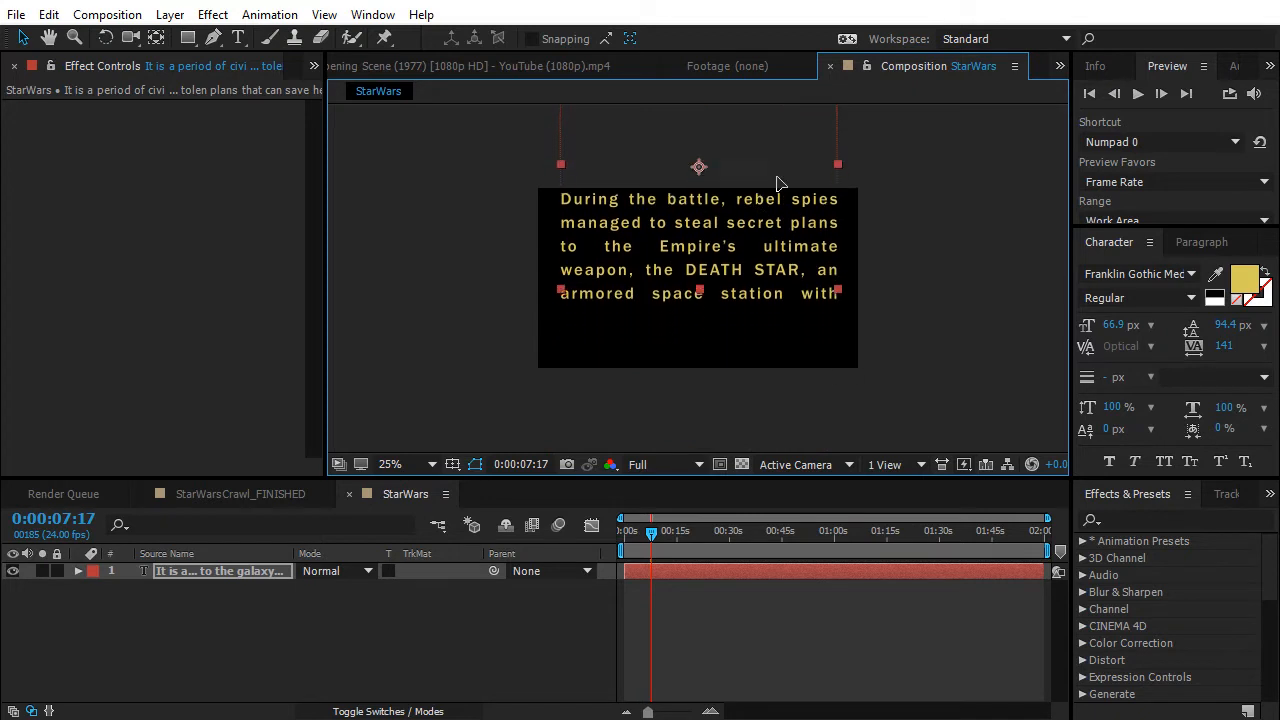
drag(777, 178, 780, 157)
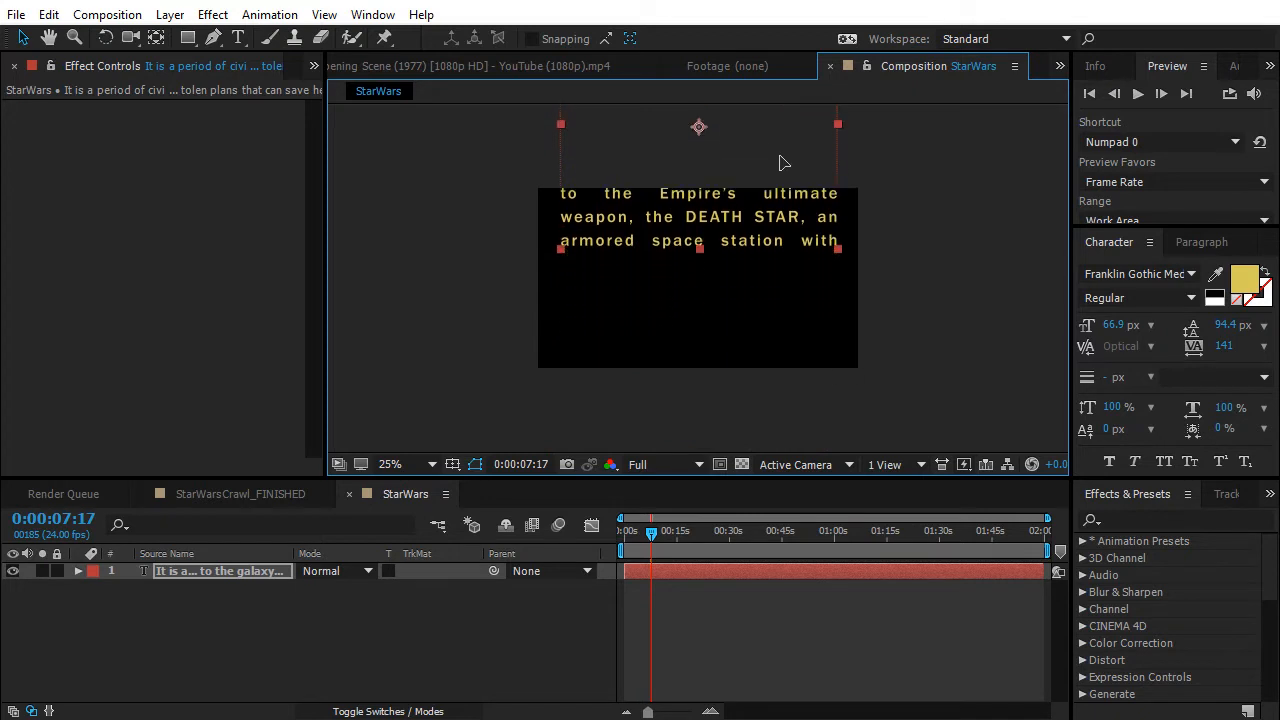
double_click(724, 241)
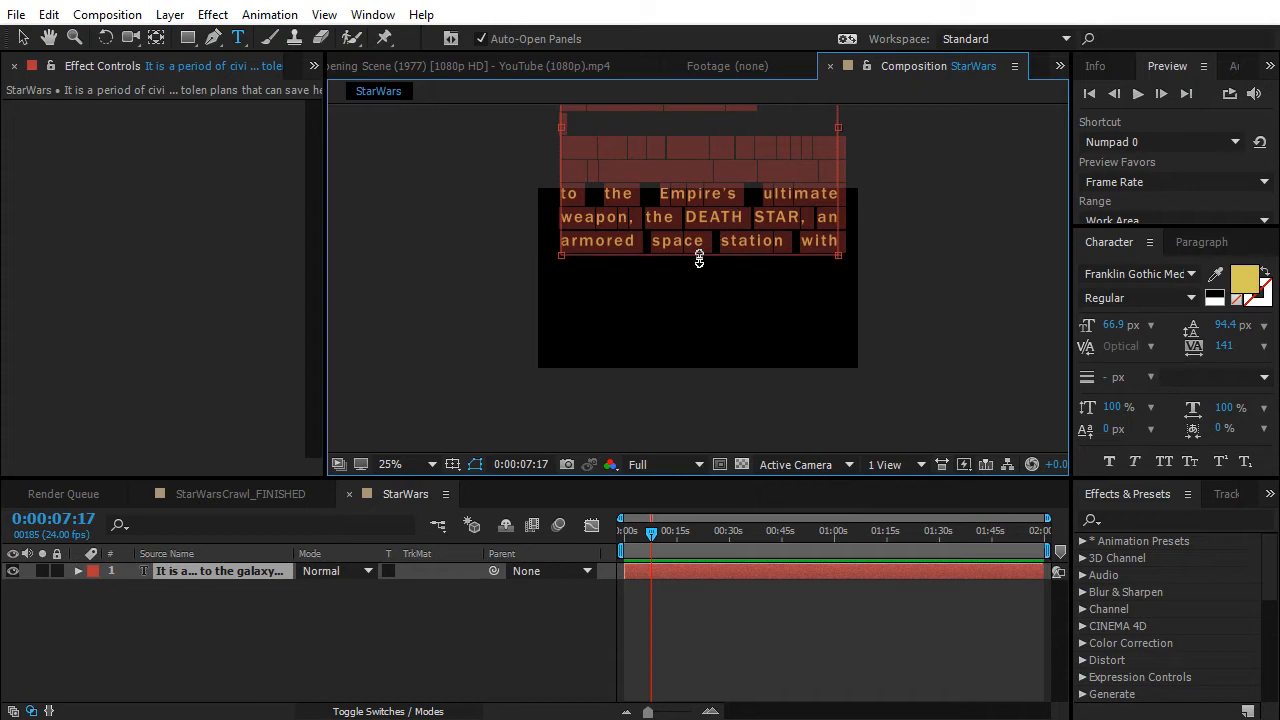
drag(701, 252, 655, 540)
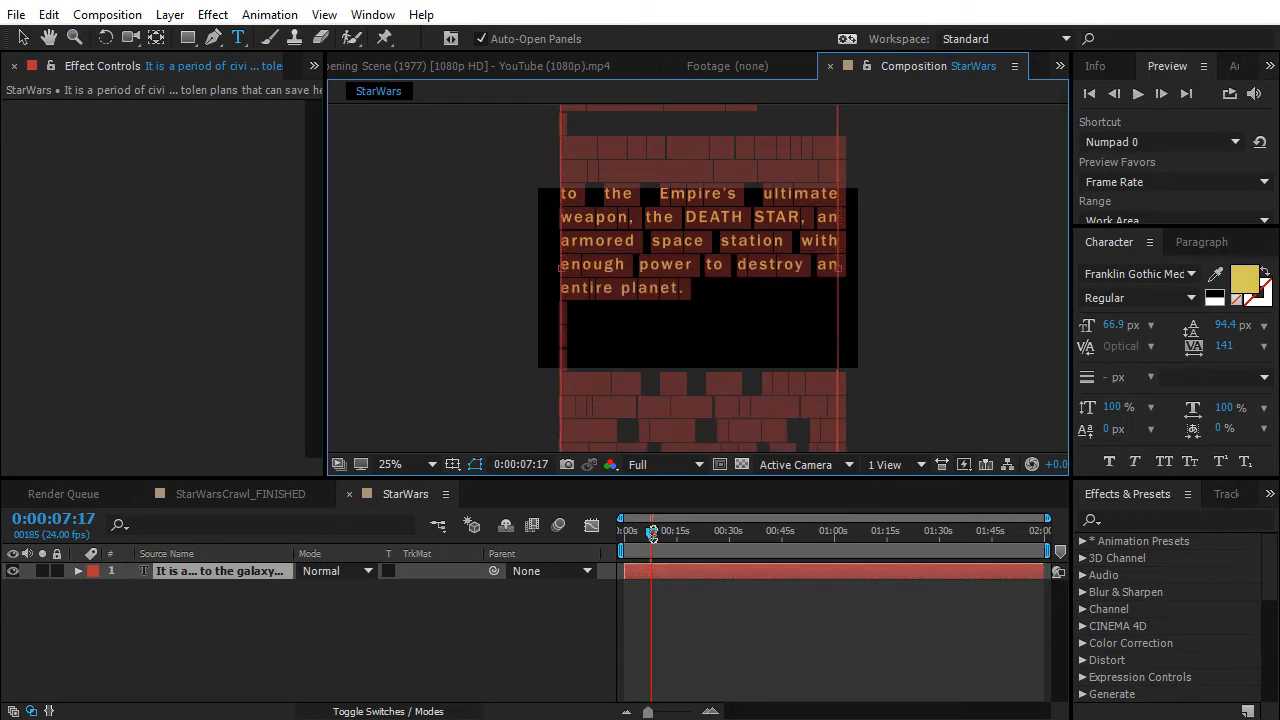
- Delete the extra blank lines between the second and third paragraphs, leaving one empty line, and move the crawl text layer down
click(791, 348)
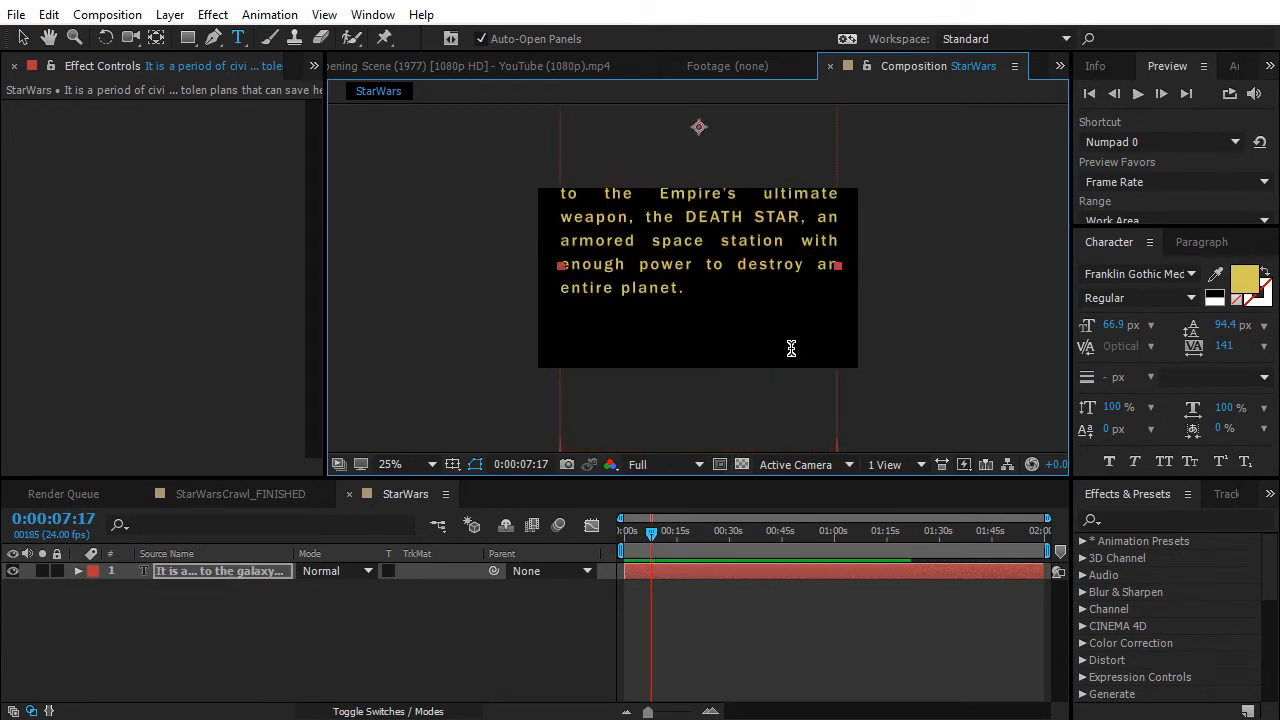
click(676, 288)
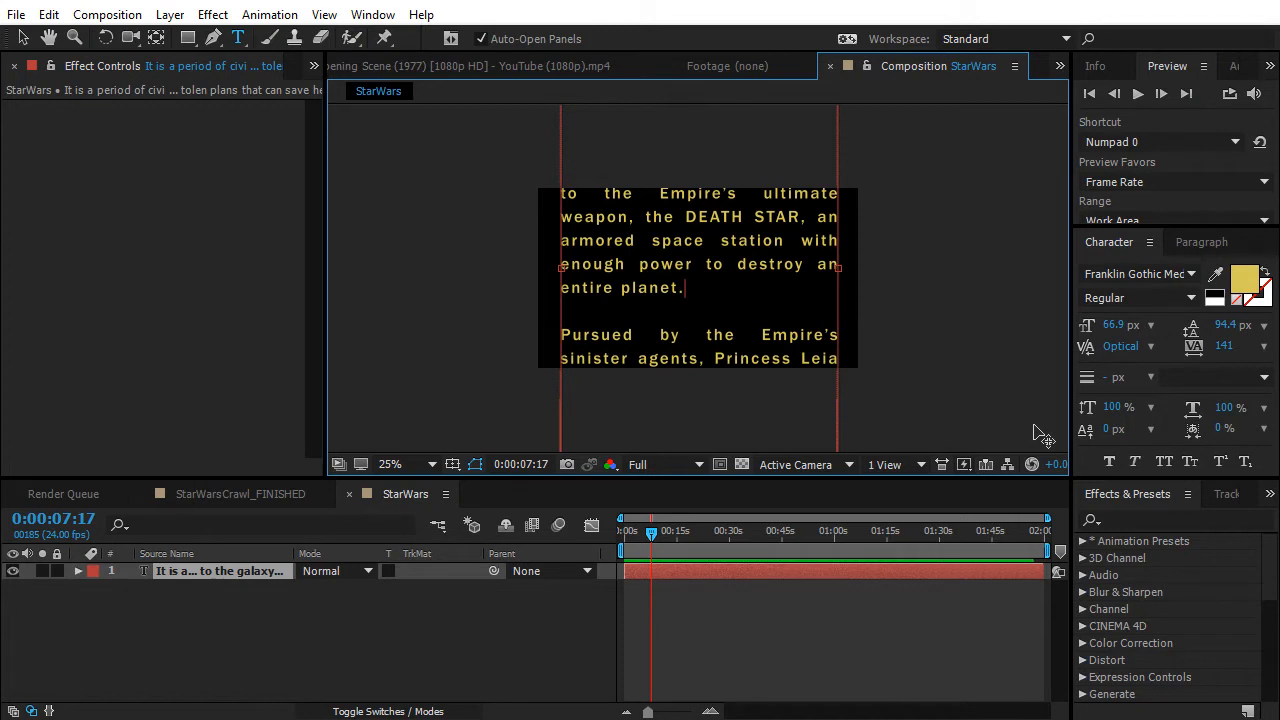
key(Escape)
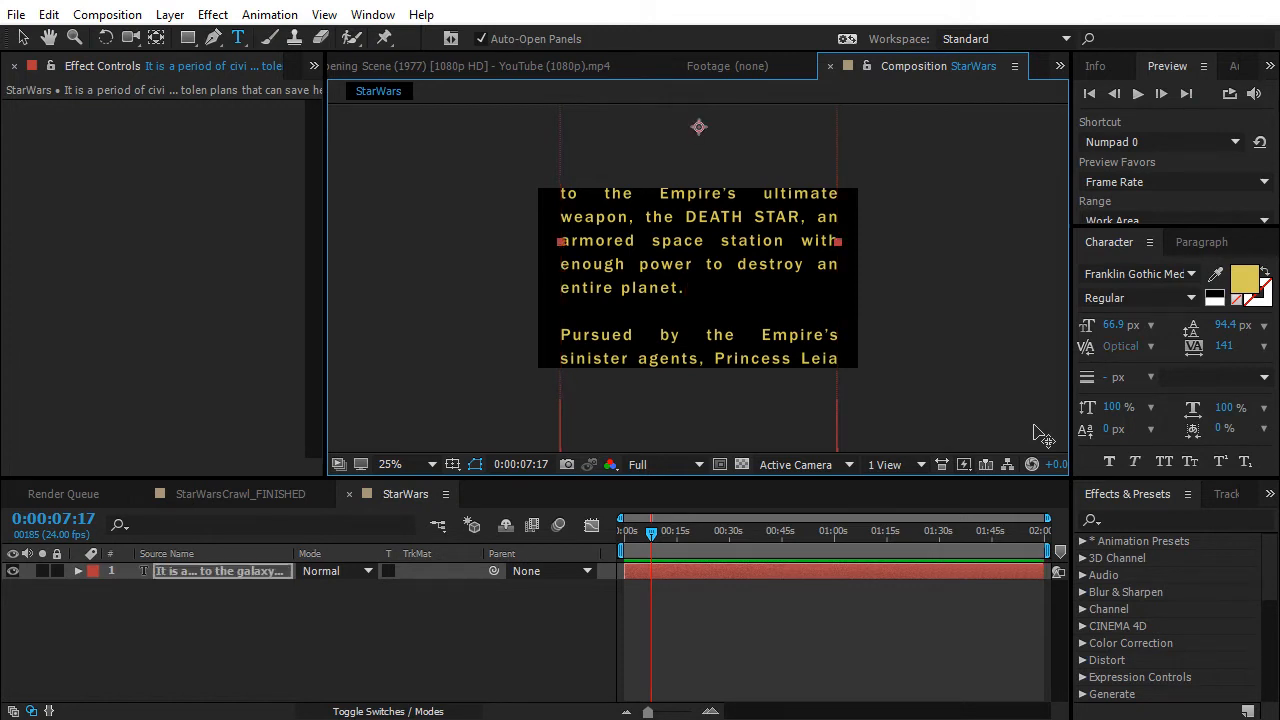
click(23, 40)
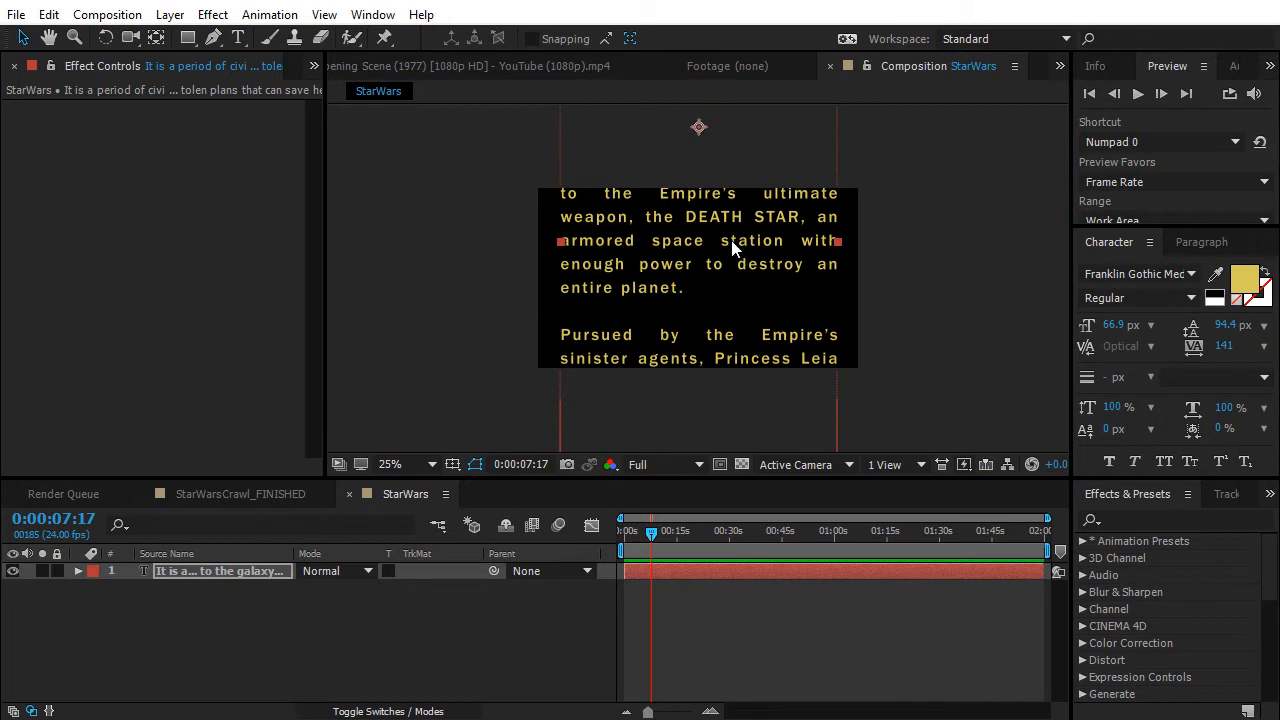
drag(722, 214, 695, 380)
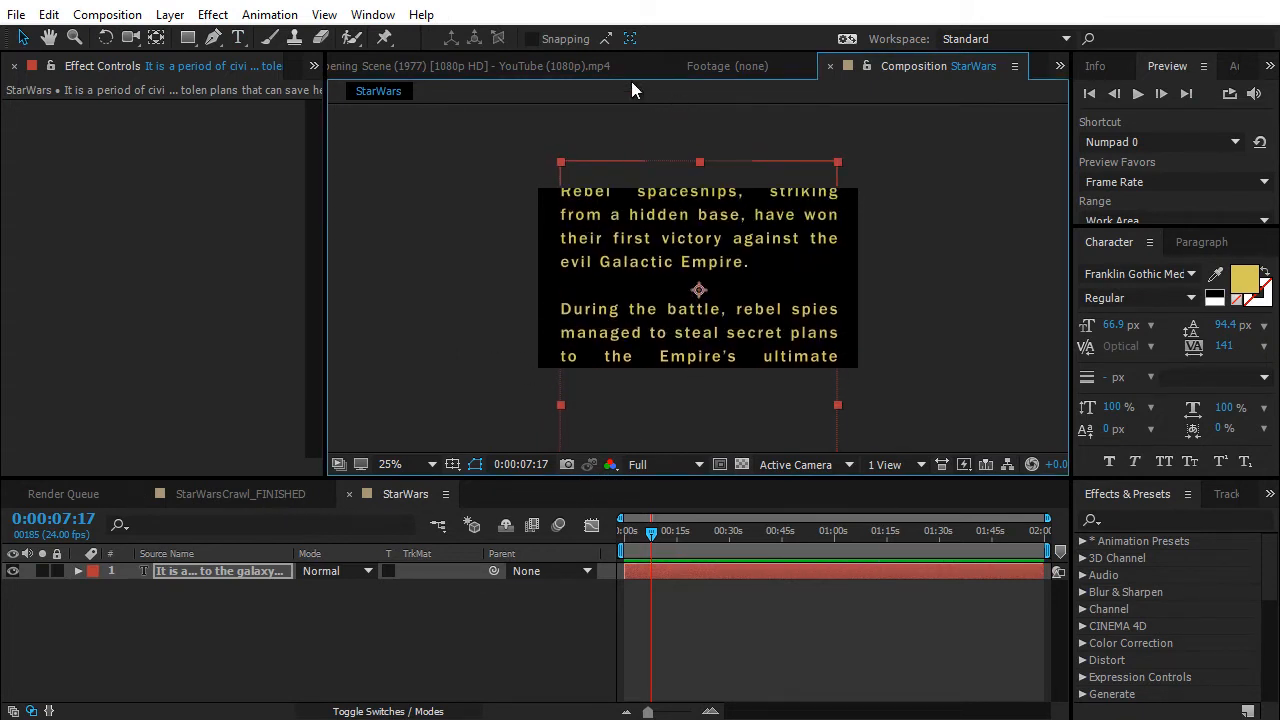
- Close the StarWarsCrawl_FINISHED composition's viewer and timeline
click(519, 63)
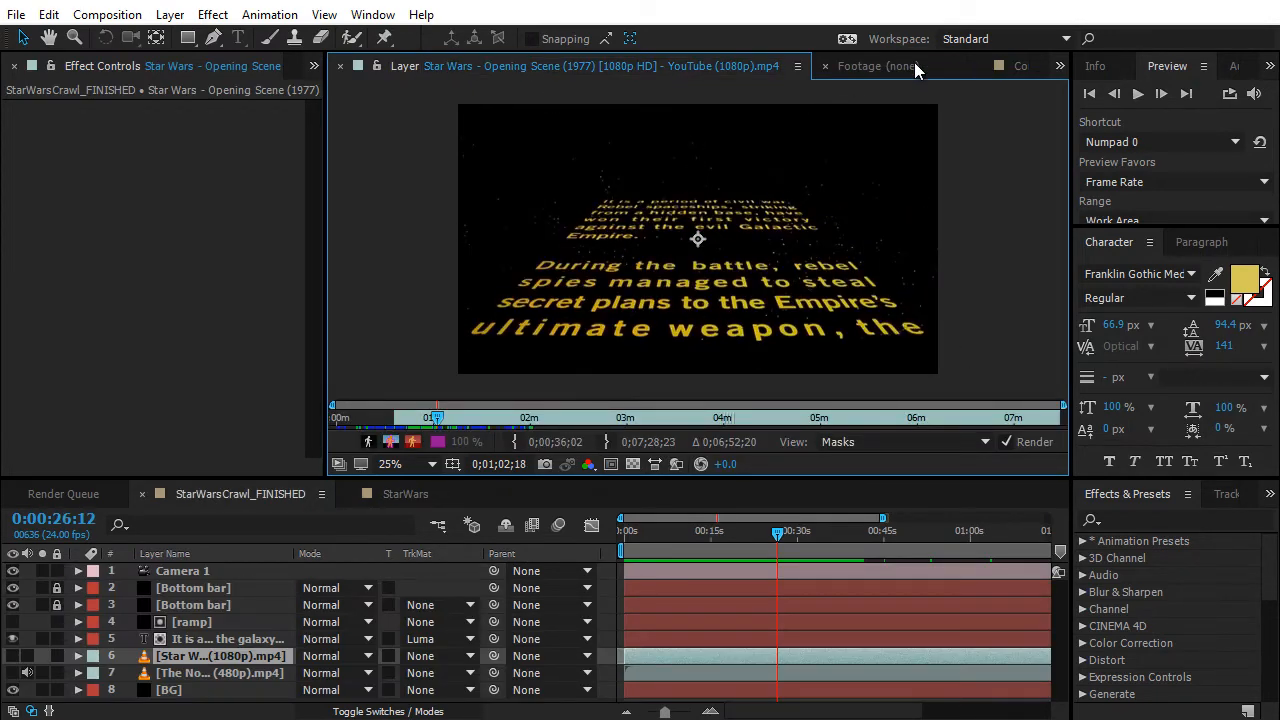
click(1010, 63)
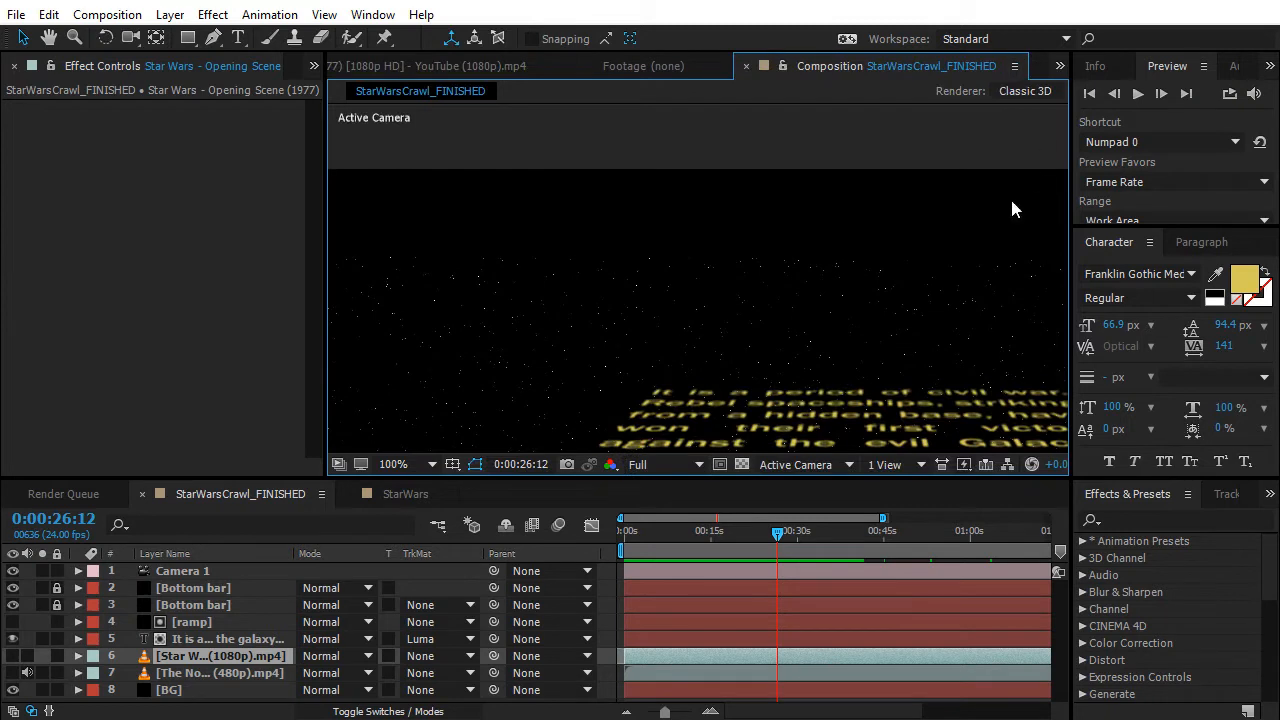
click(747, 66)
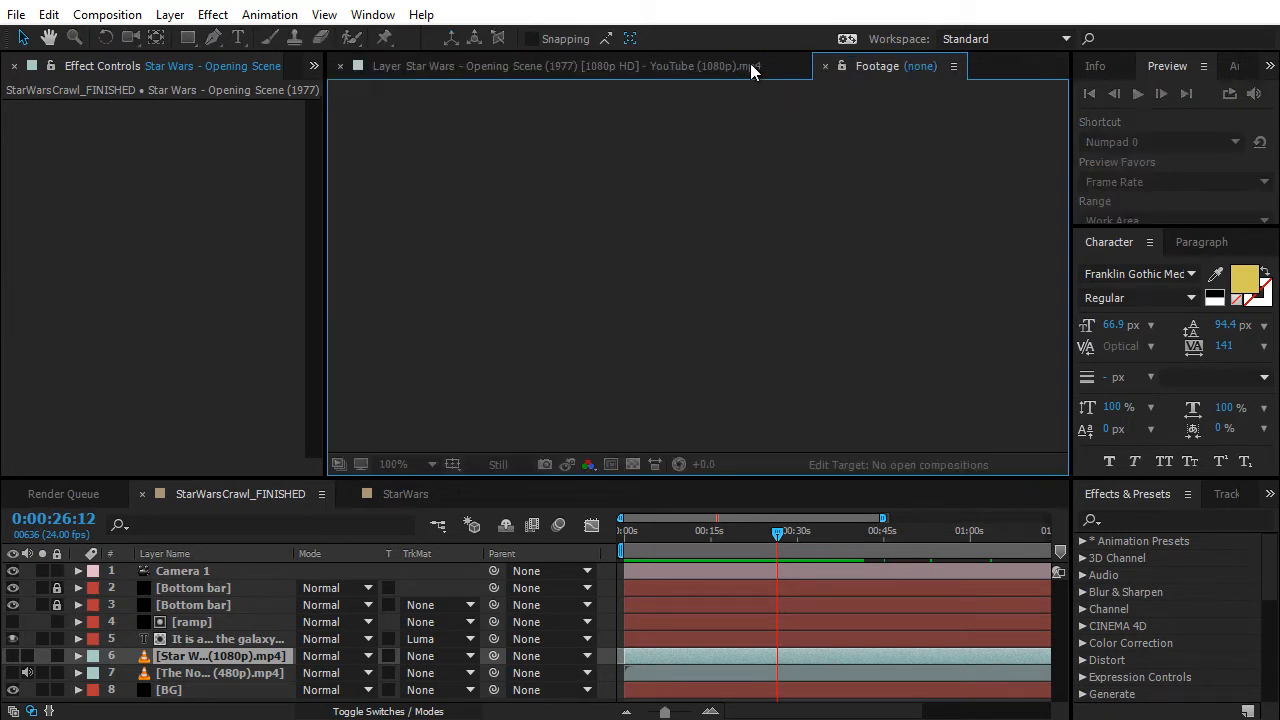
click(142, 494)
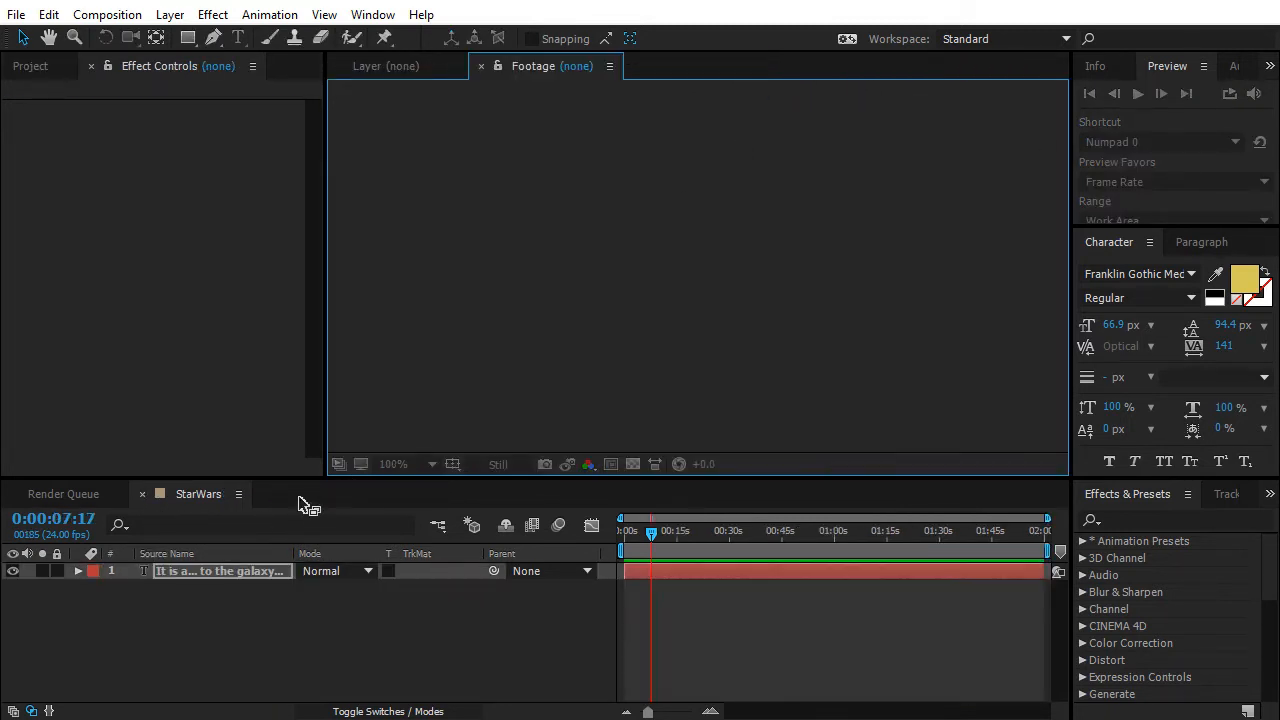
- Reopen the StarWars composition and move the crawl text layer down until its first line sits just inside the frame's upper edge
click(213, 490)
double_click(213, 570)
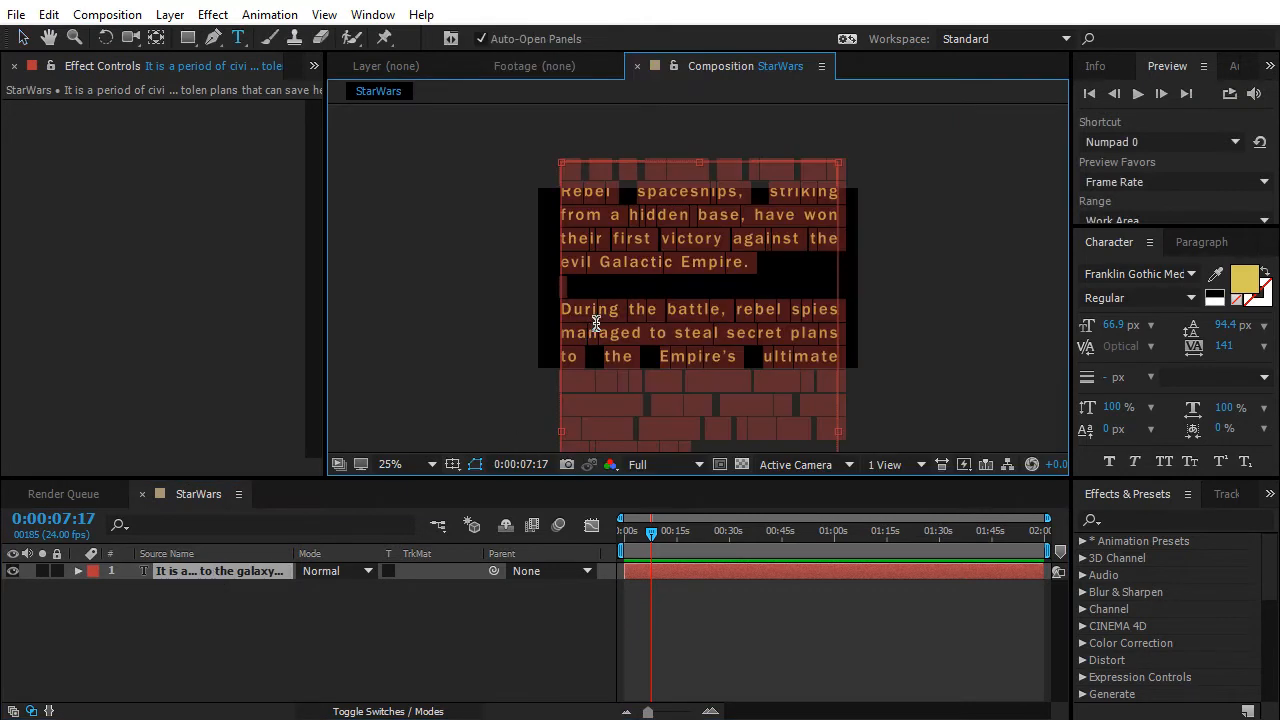
click(737, 292)
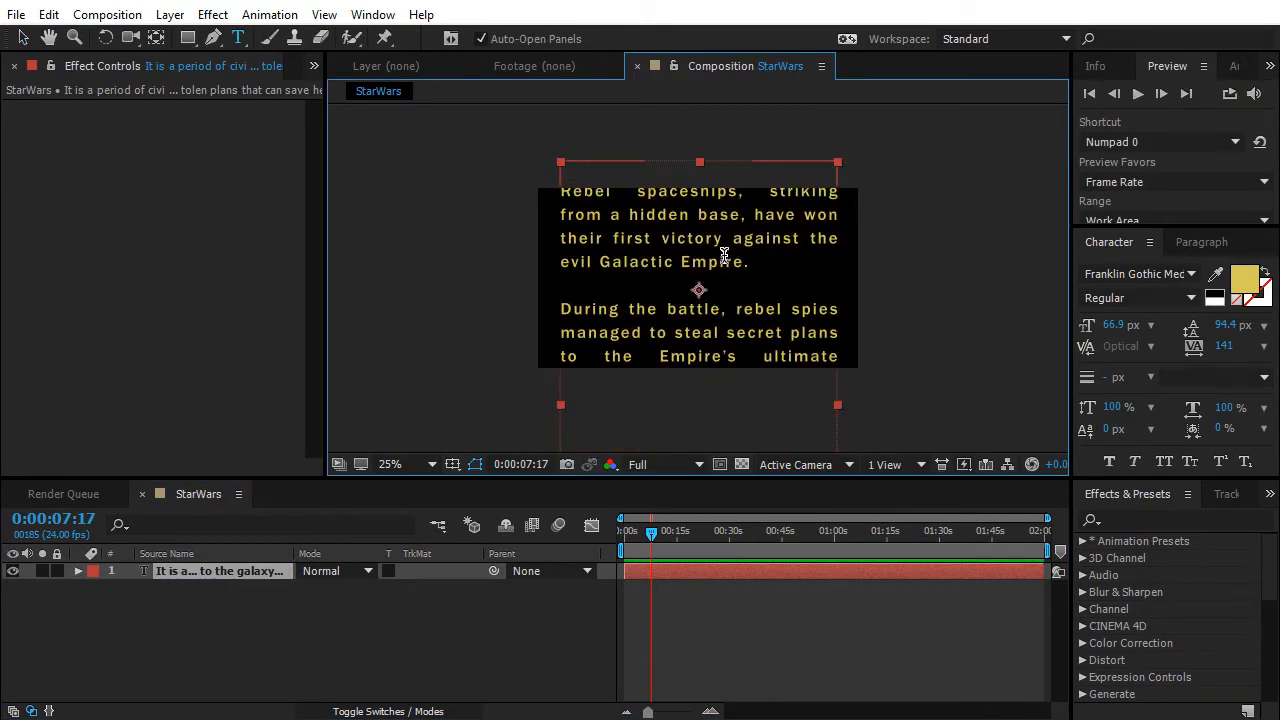
key(v)
drag(716, 237, 703, 275)
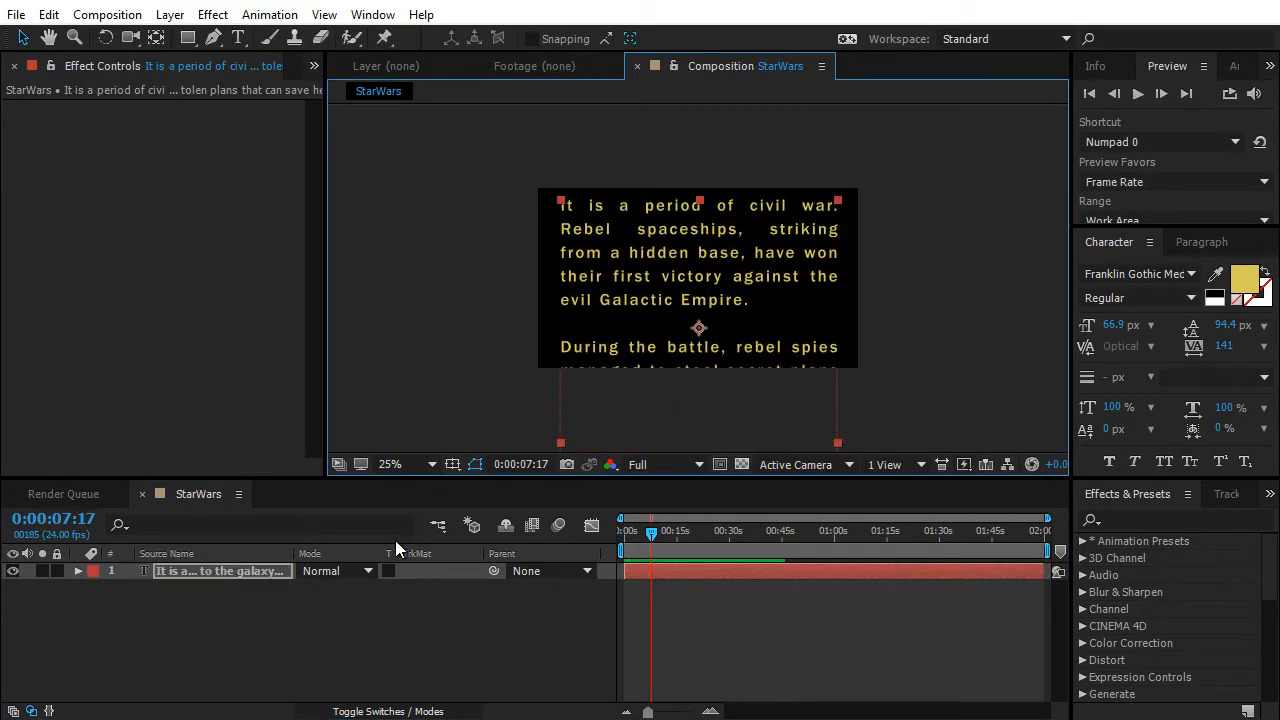
- Add a two-node camera with the 28mm preset to the StarWars composition
click(220, 578)
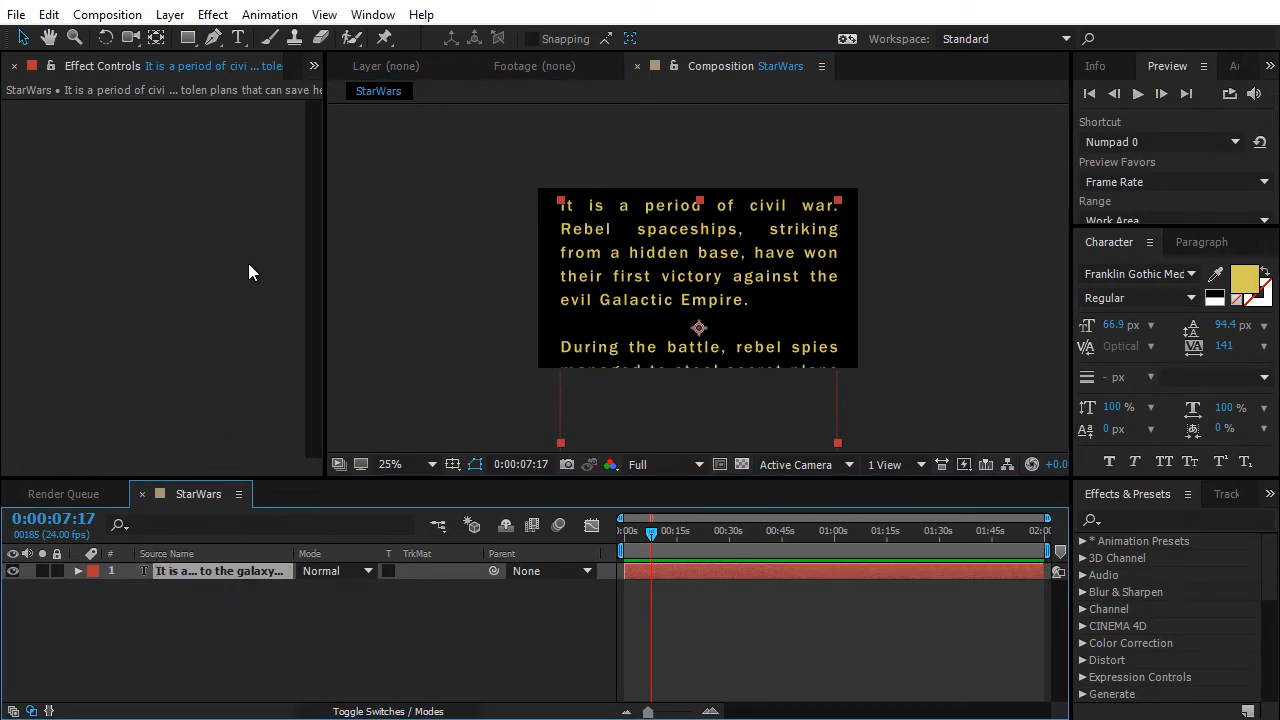
click(122, 18)
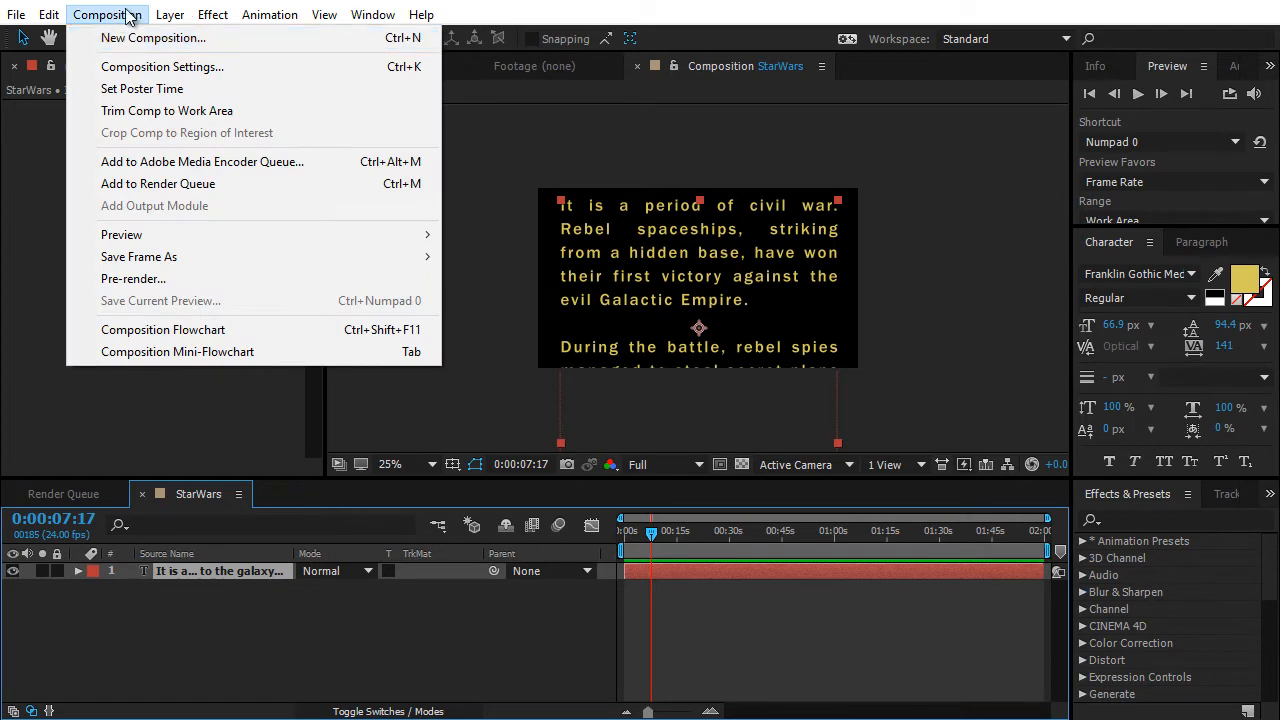
mouse_move(170, 21)
mouse_move(424, 40)
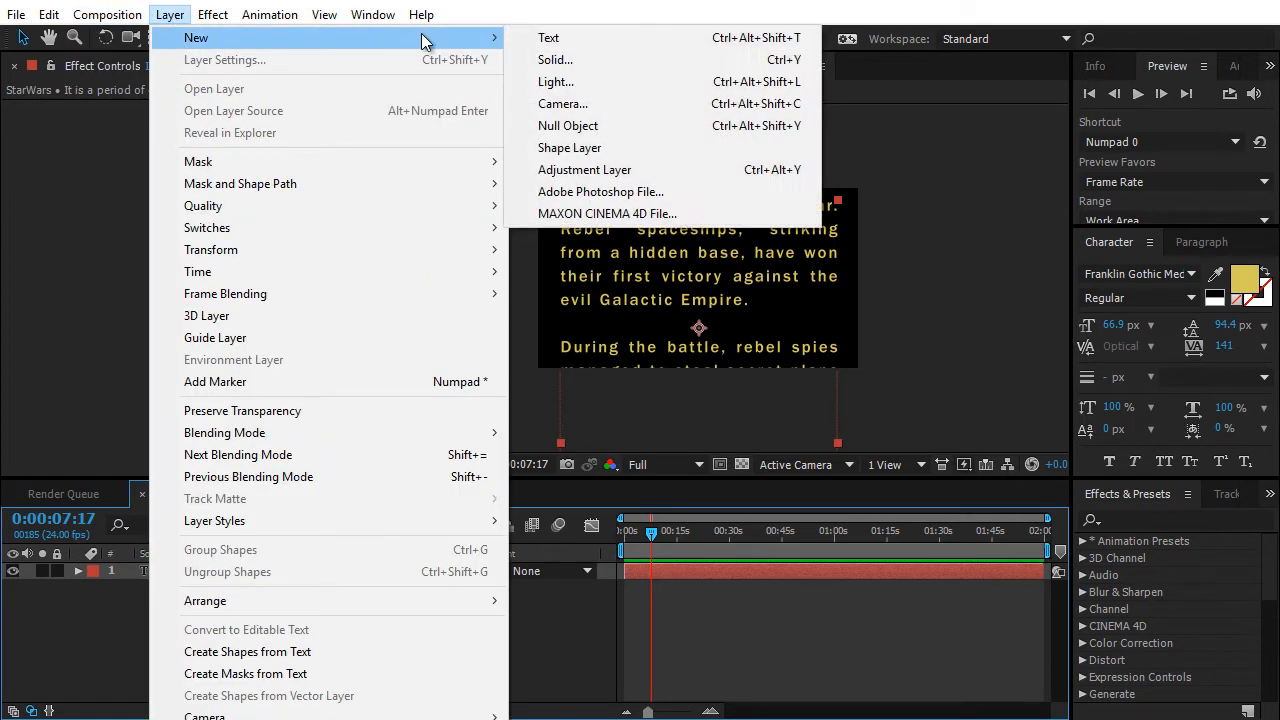
click(566, 104)
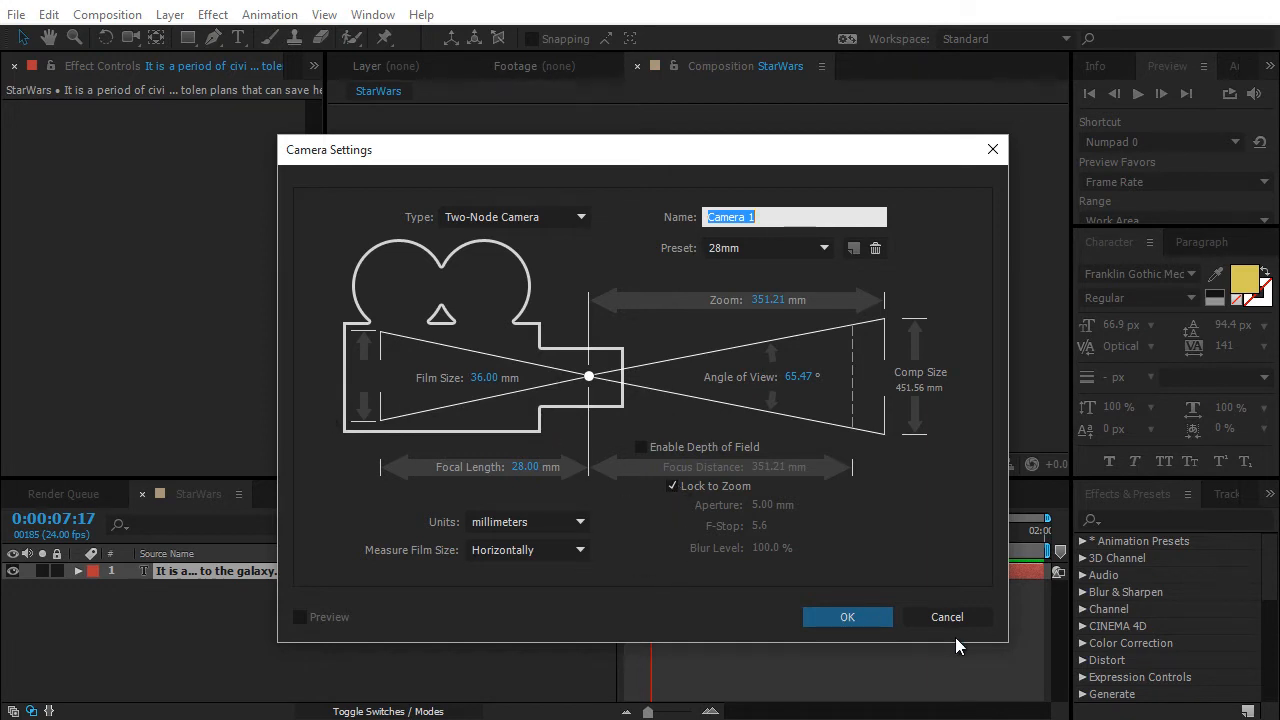
click(870, 618)
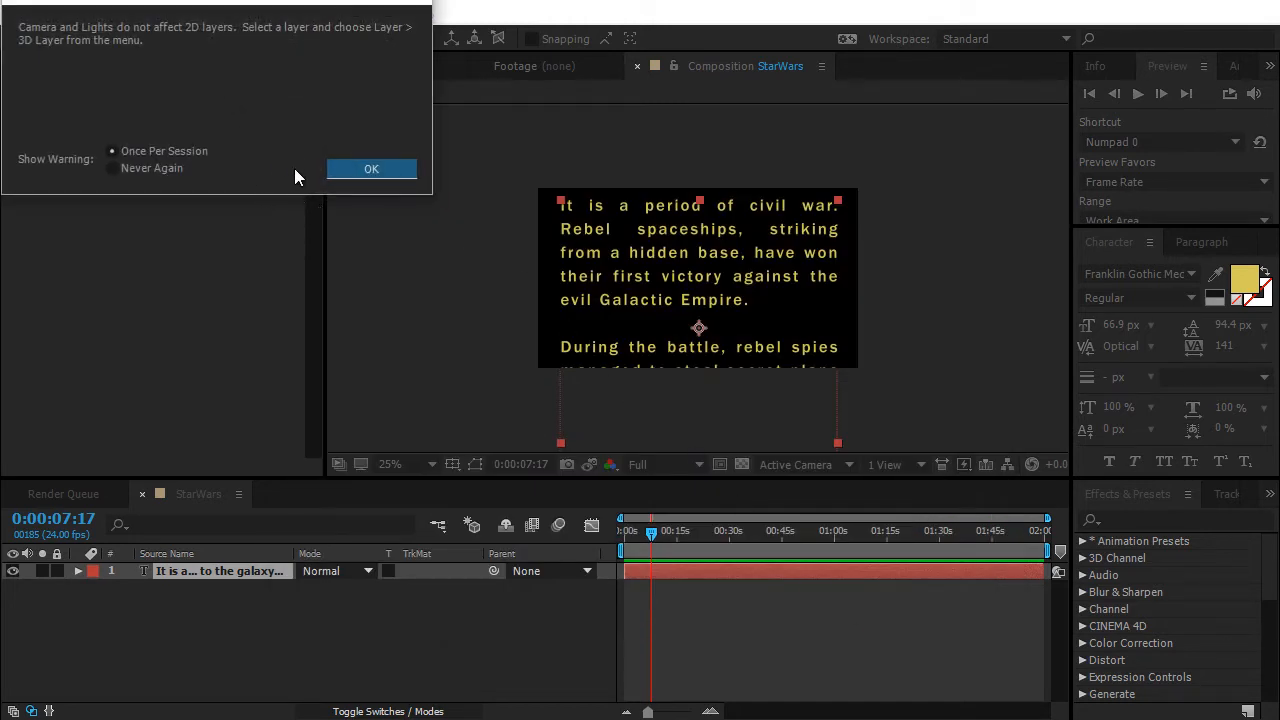
click(381, 173)
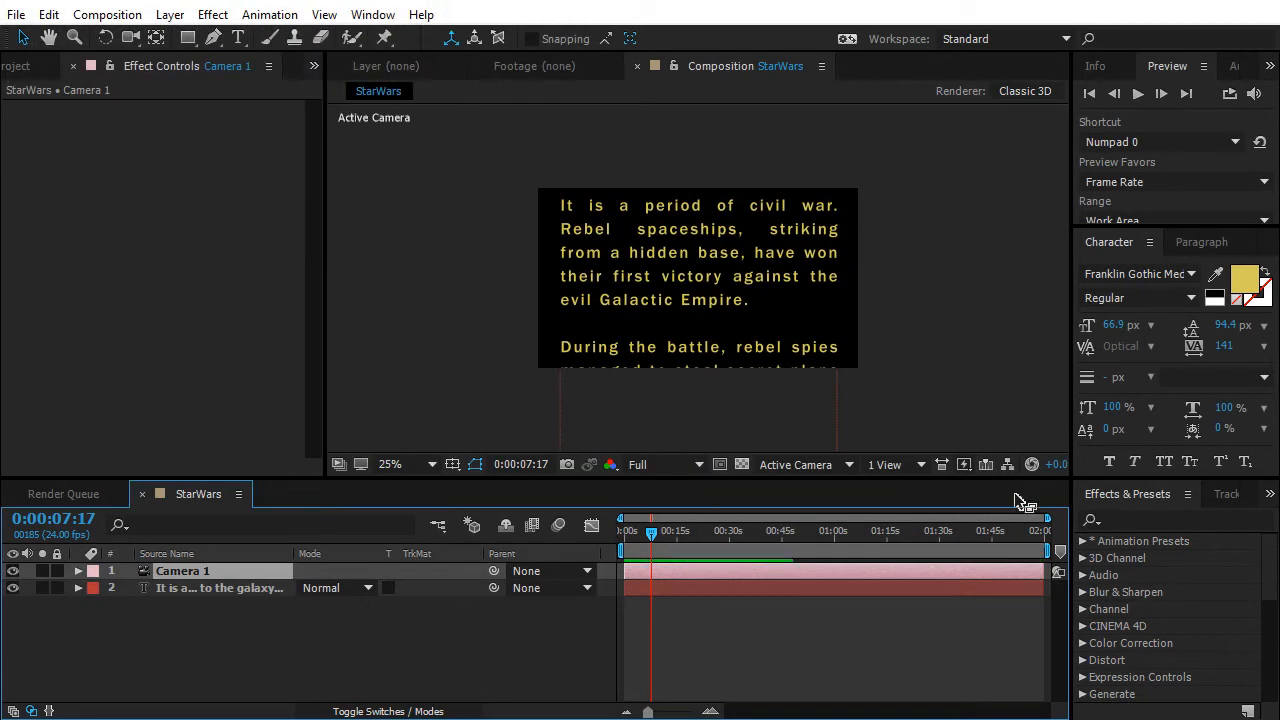
- Show the layer switches and turn the crawl text into a 3D layer
click(210, 587)
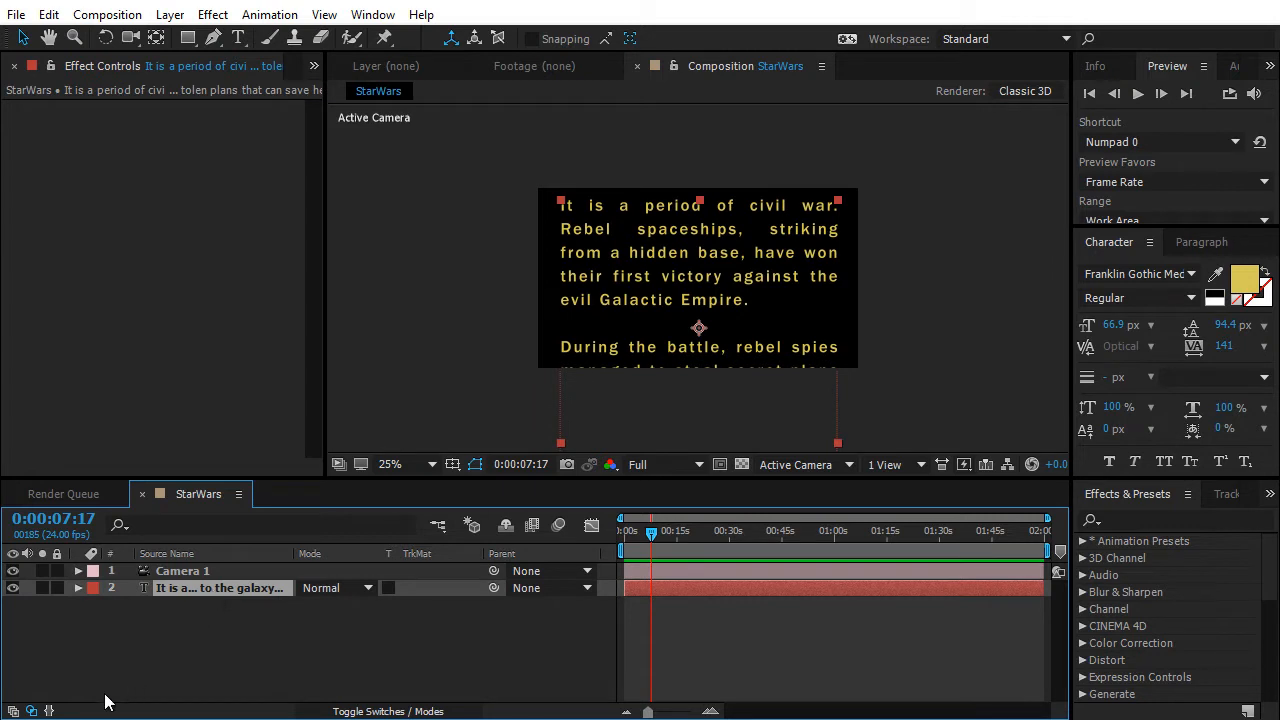
click(13, 711)
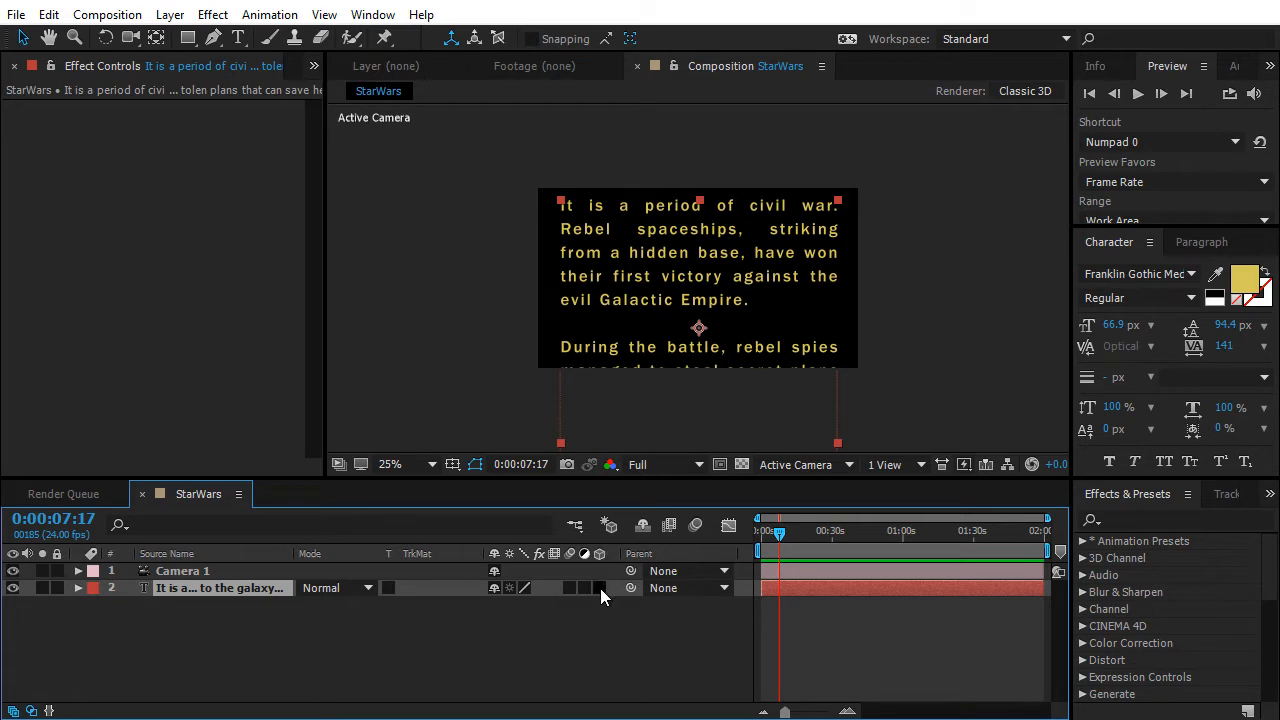
click(600, 588)
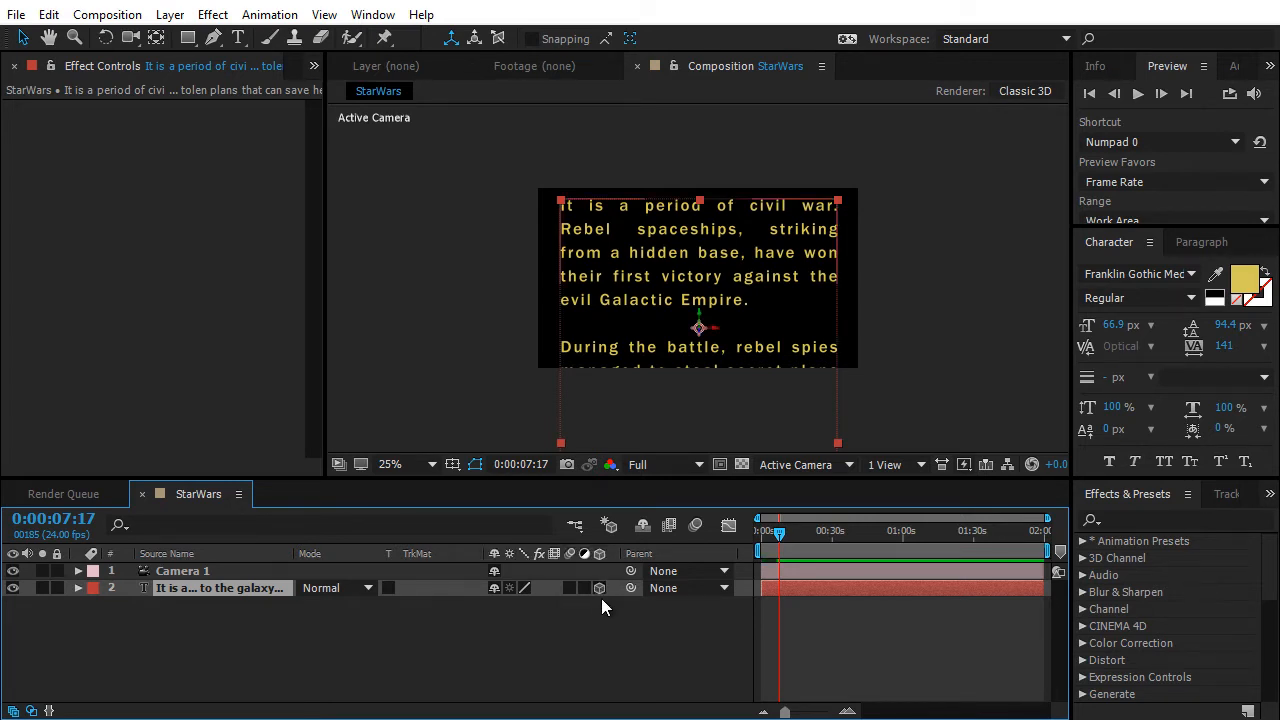
- Push the crawl text layer slightly back in depth and tilt it backward about its X axis so it recedes into the distance
key(period)
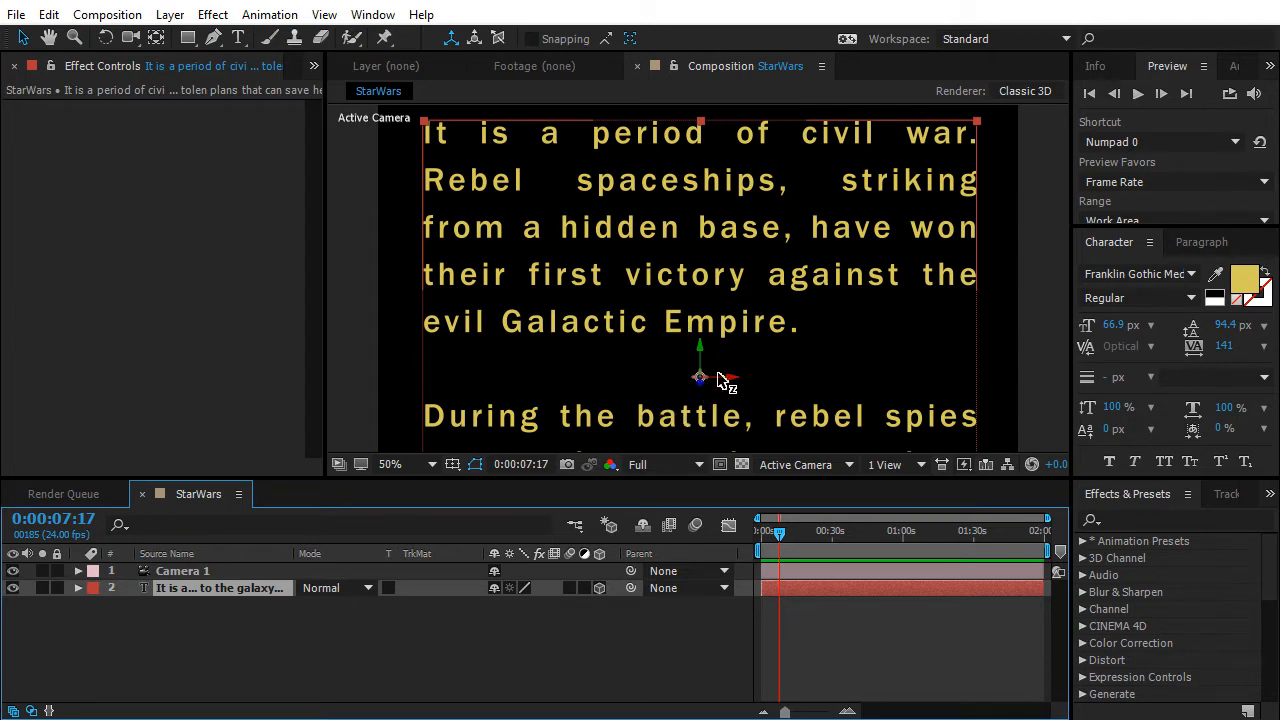
drag(700, 381, 800, 305)
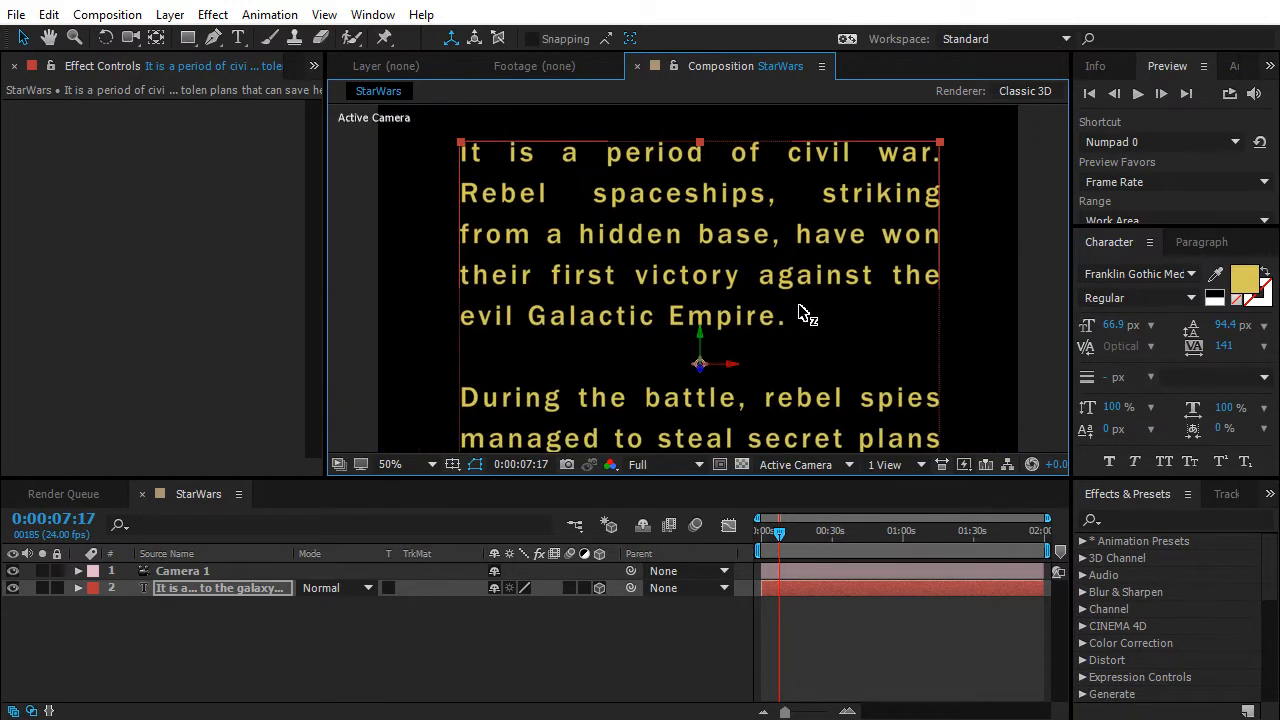
click(105, 40)
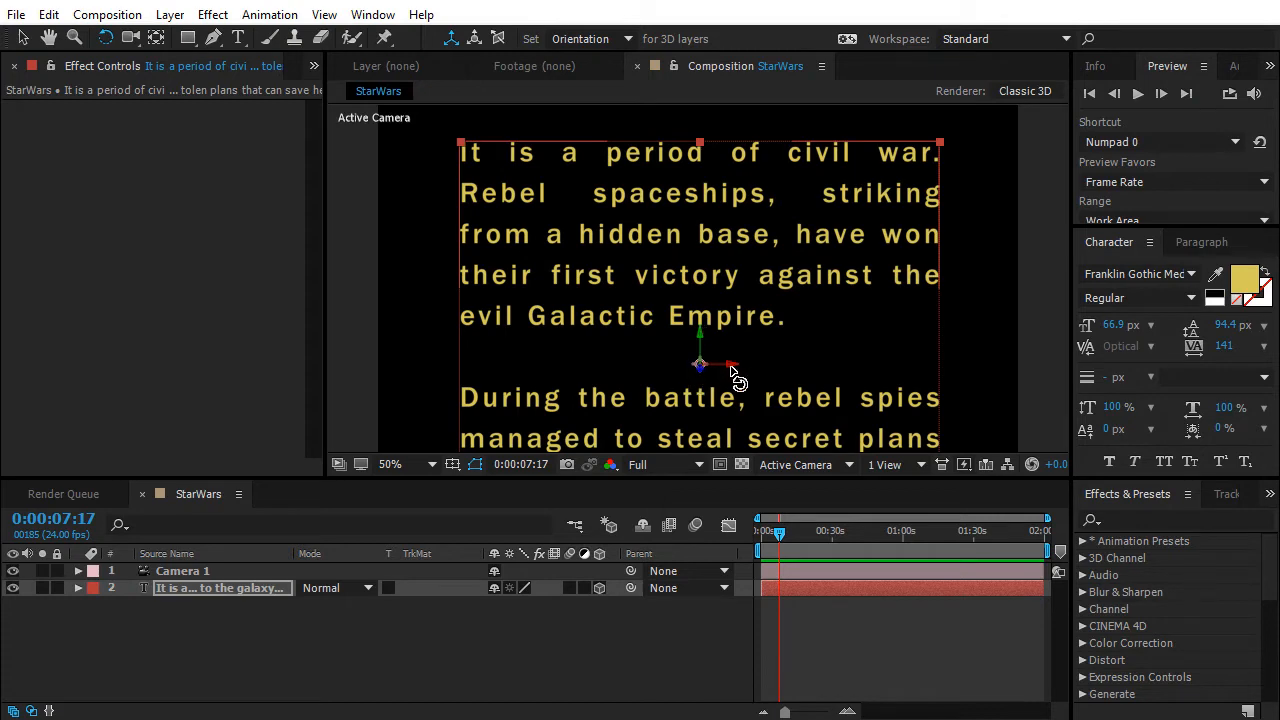
drag(737, 368, 734, 332)
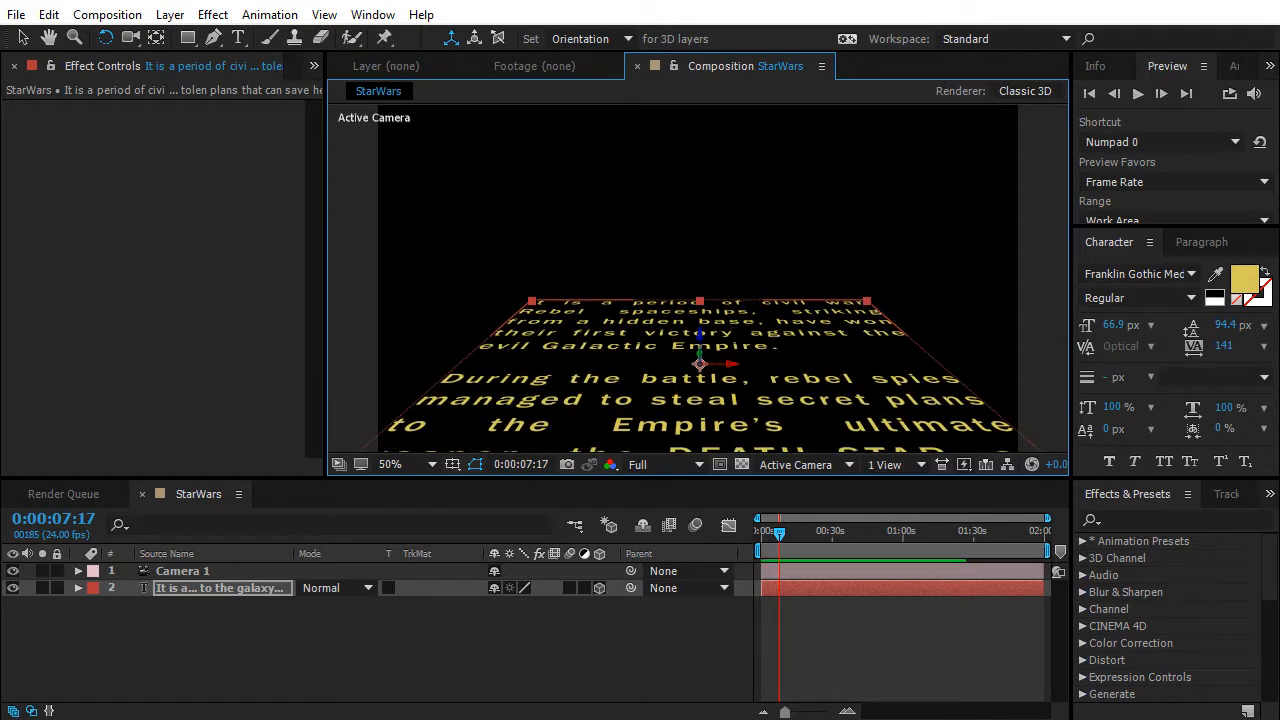
- Open the settings of Camera 1 and try the 50mm preset to see its effect on the crawl text
click(194, 571)
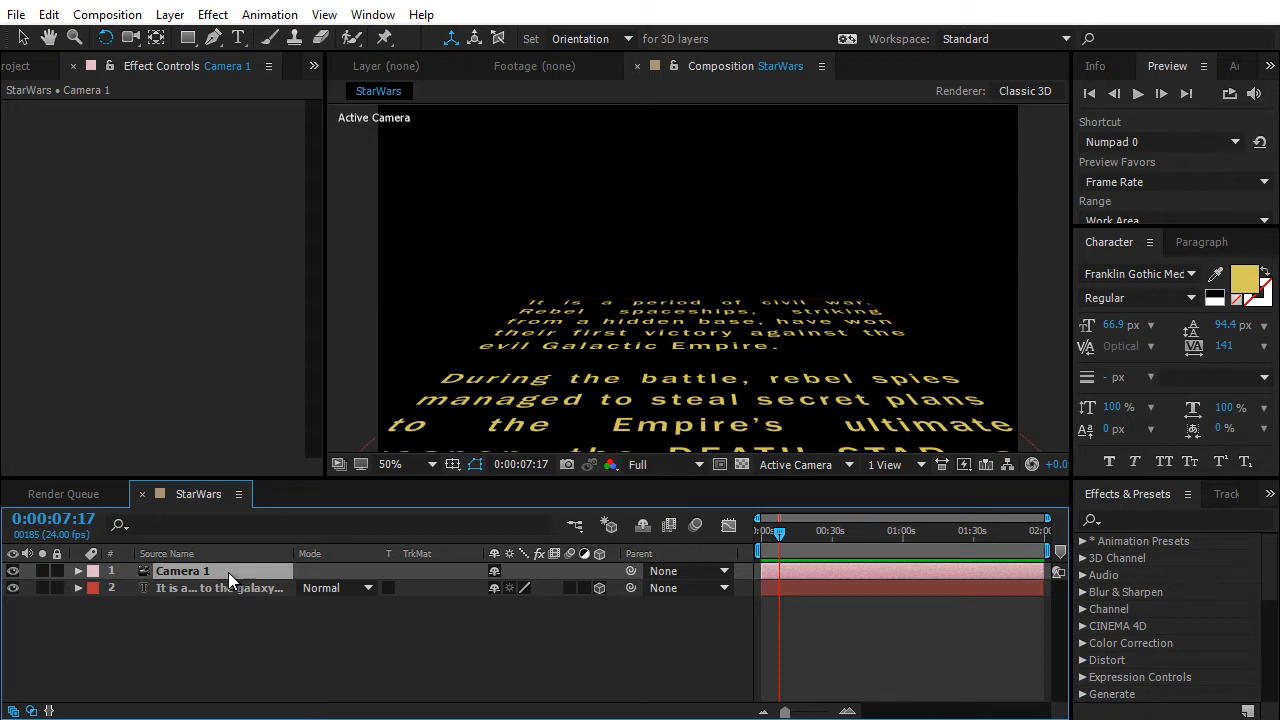
right_click(228, 572)
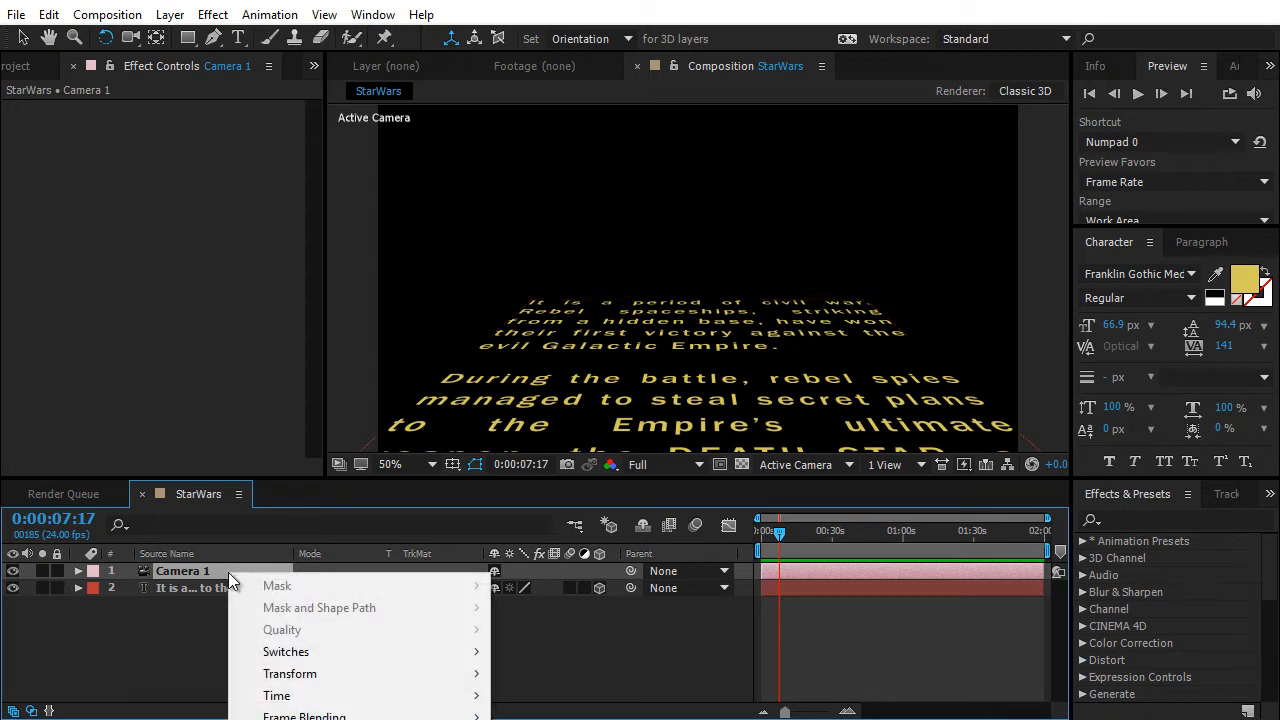
click(178, 568)
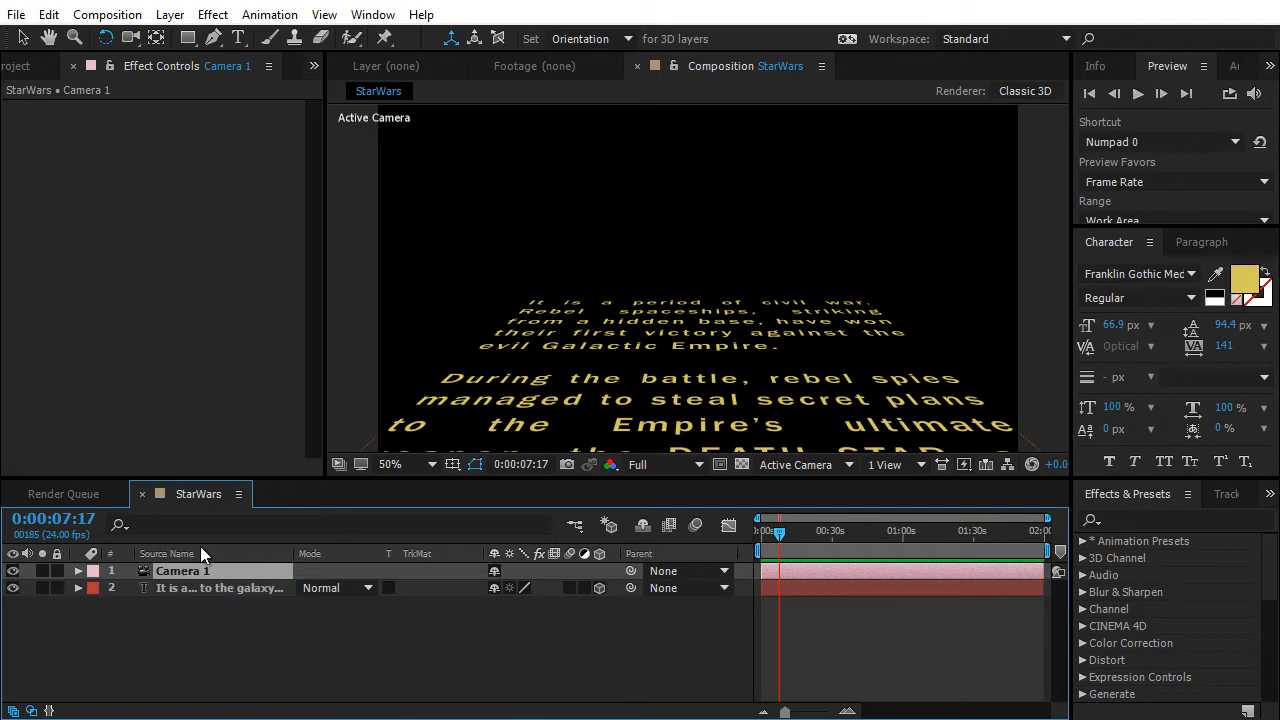
click(169, 18)
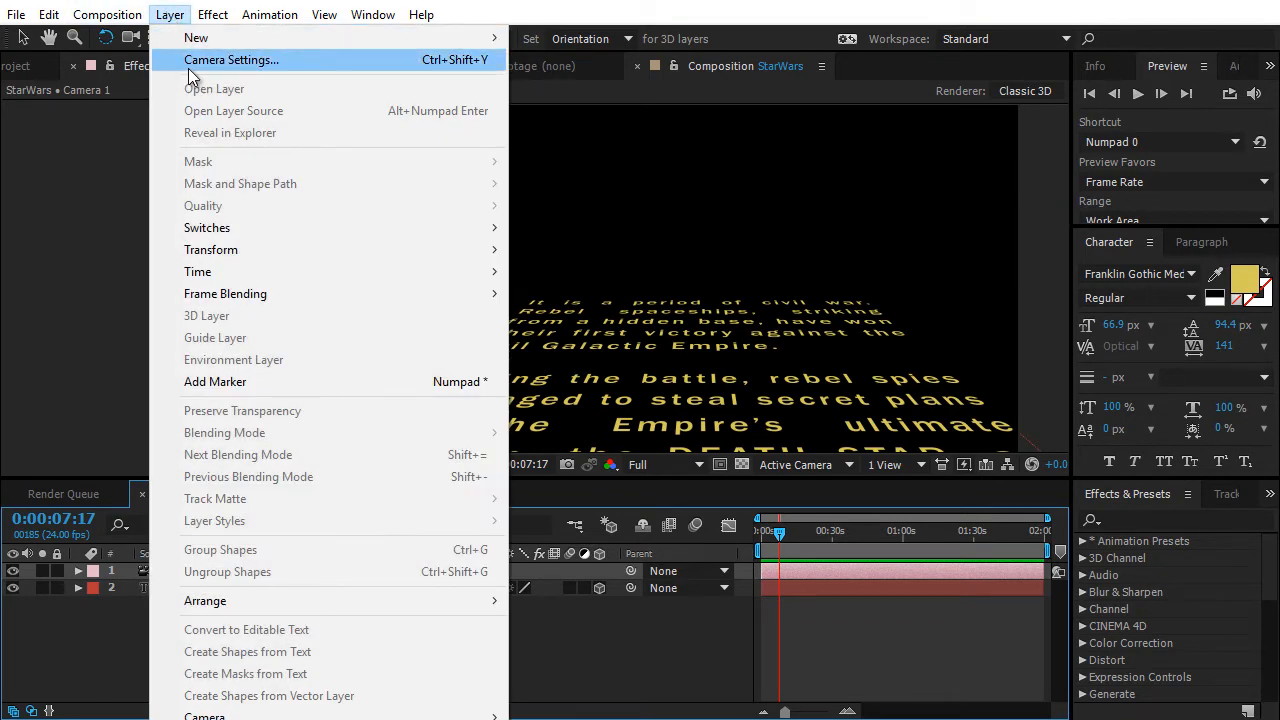
click(198, 61)
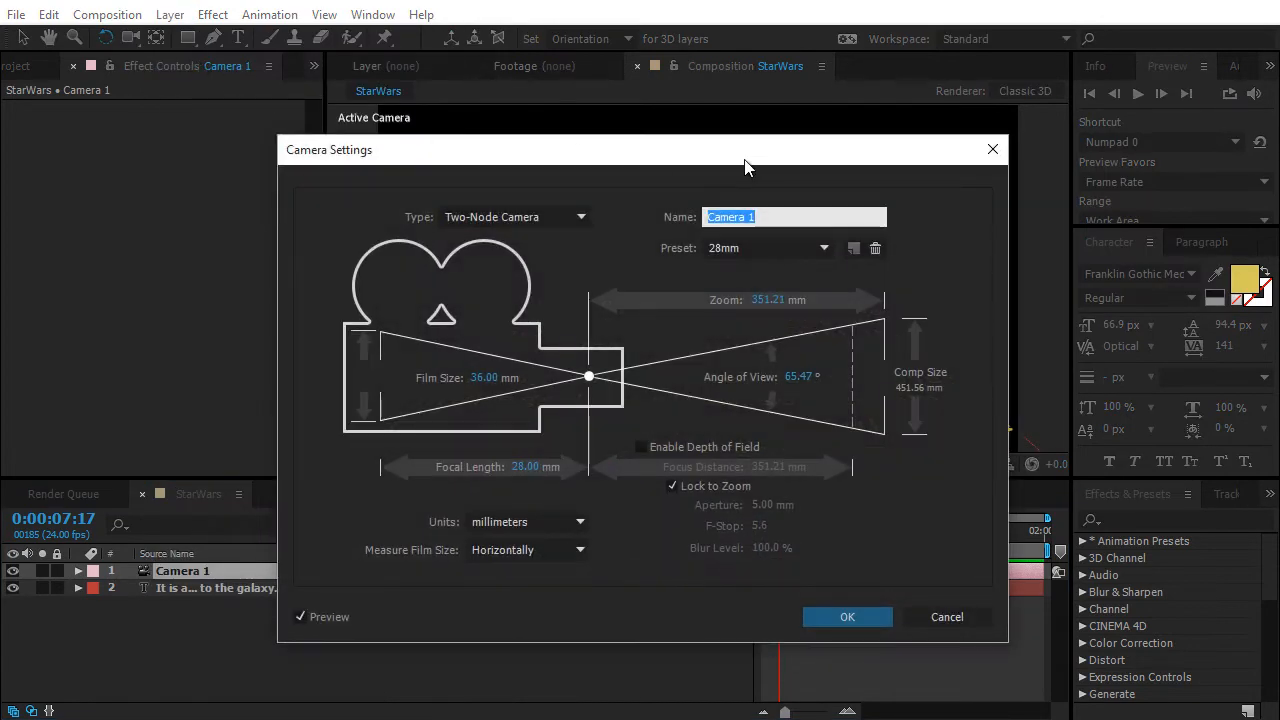
drag(757, 147, 465, 324)
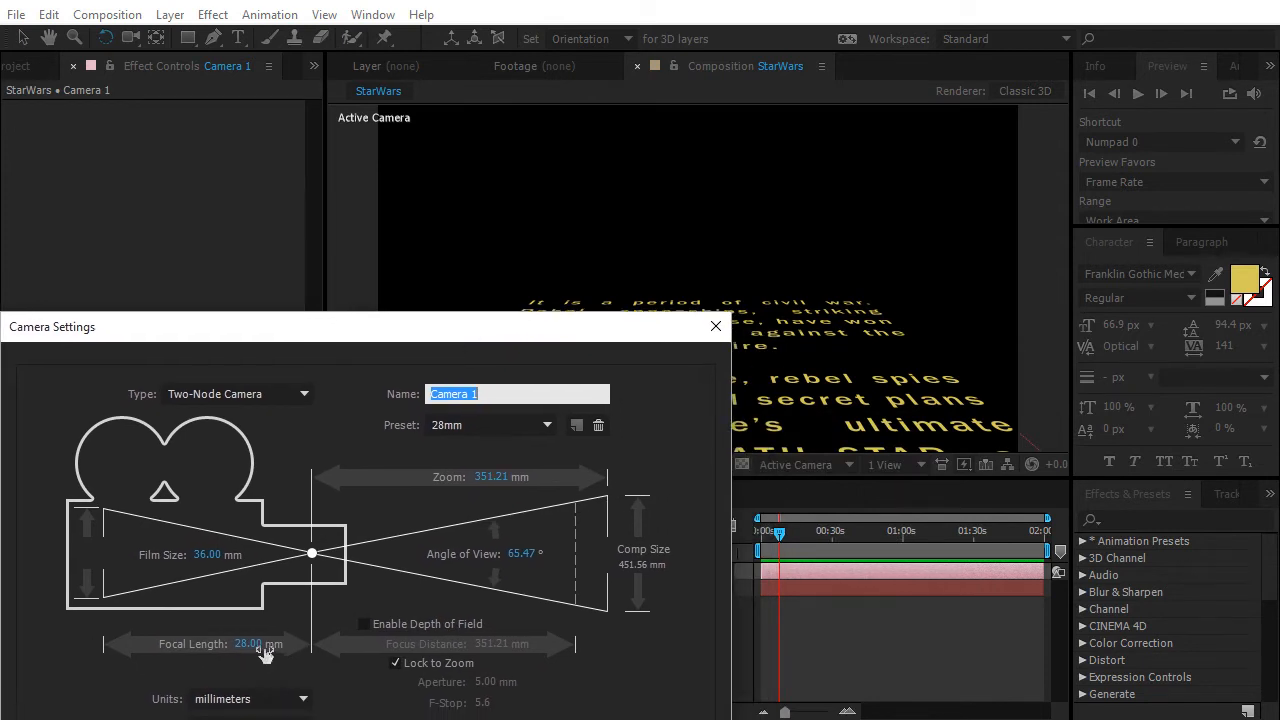
click(495, 423)
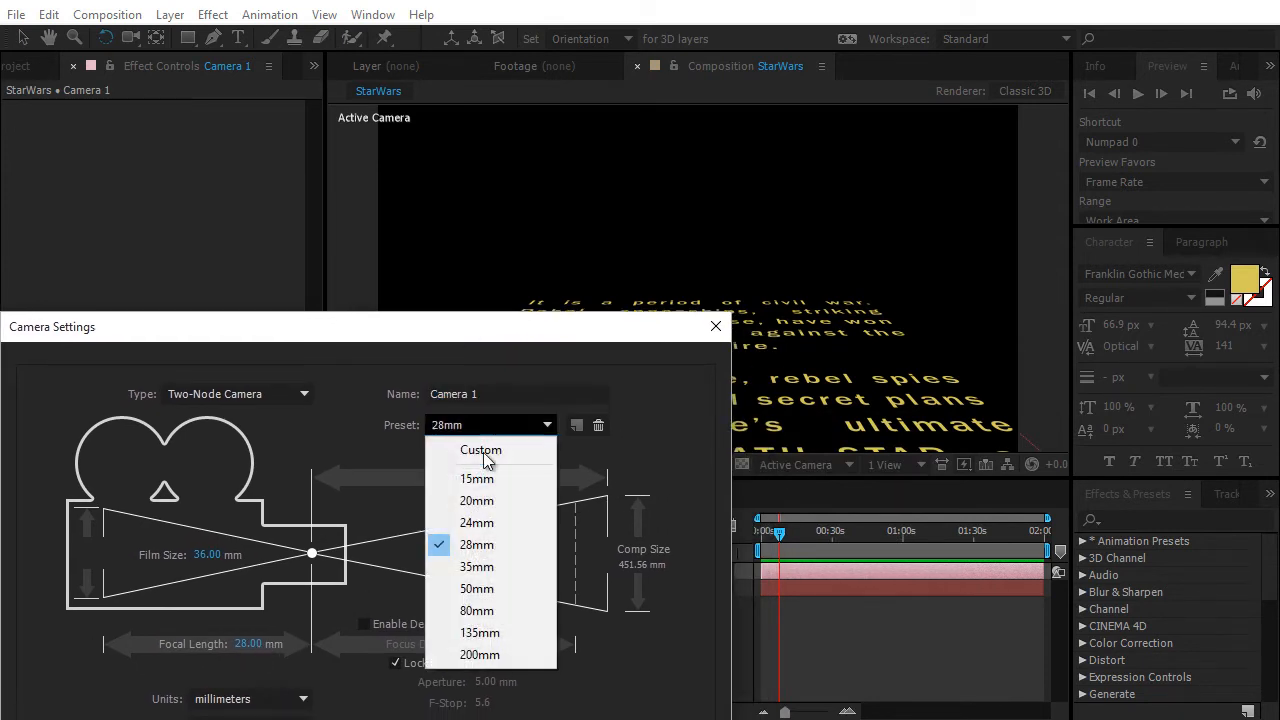
click(460, 589)
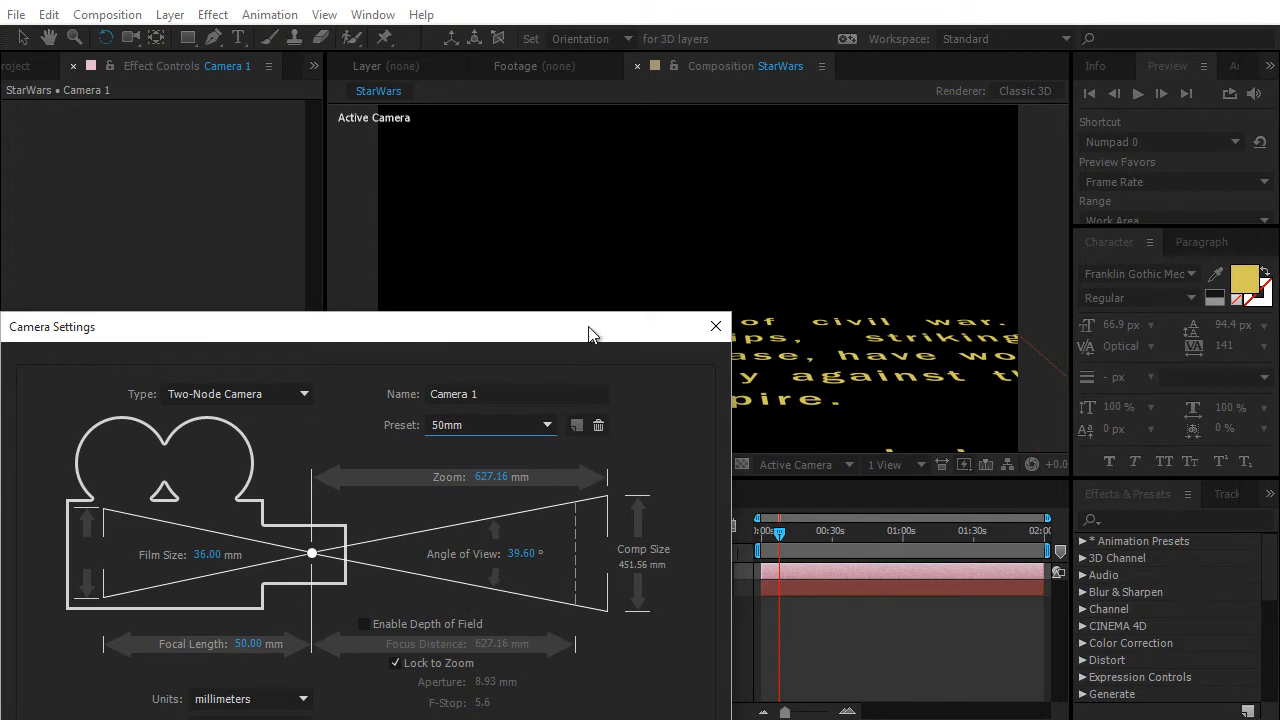
drag(590, 333, 541, 529)
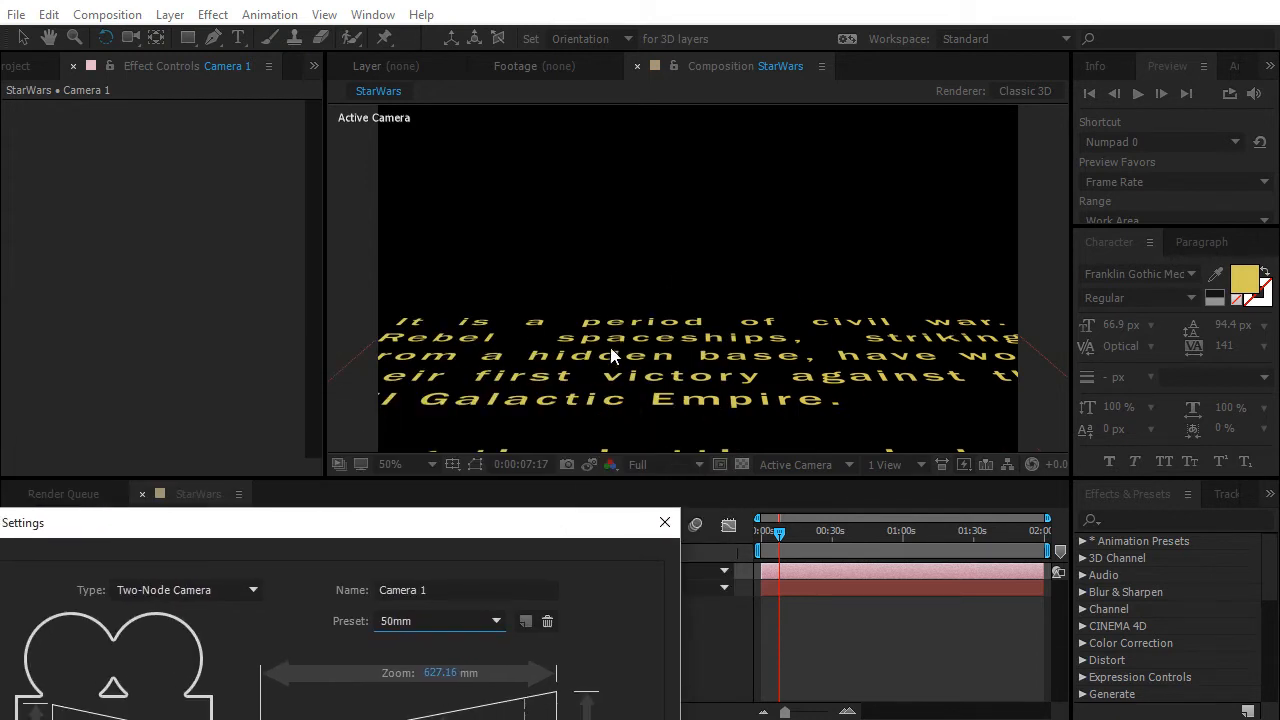
- Try the 200mm preset on Camera 1, then return the camera to 28mm
click(468, 623)
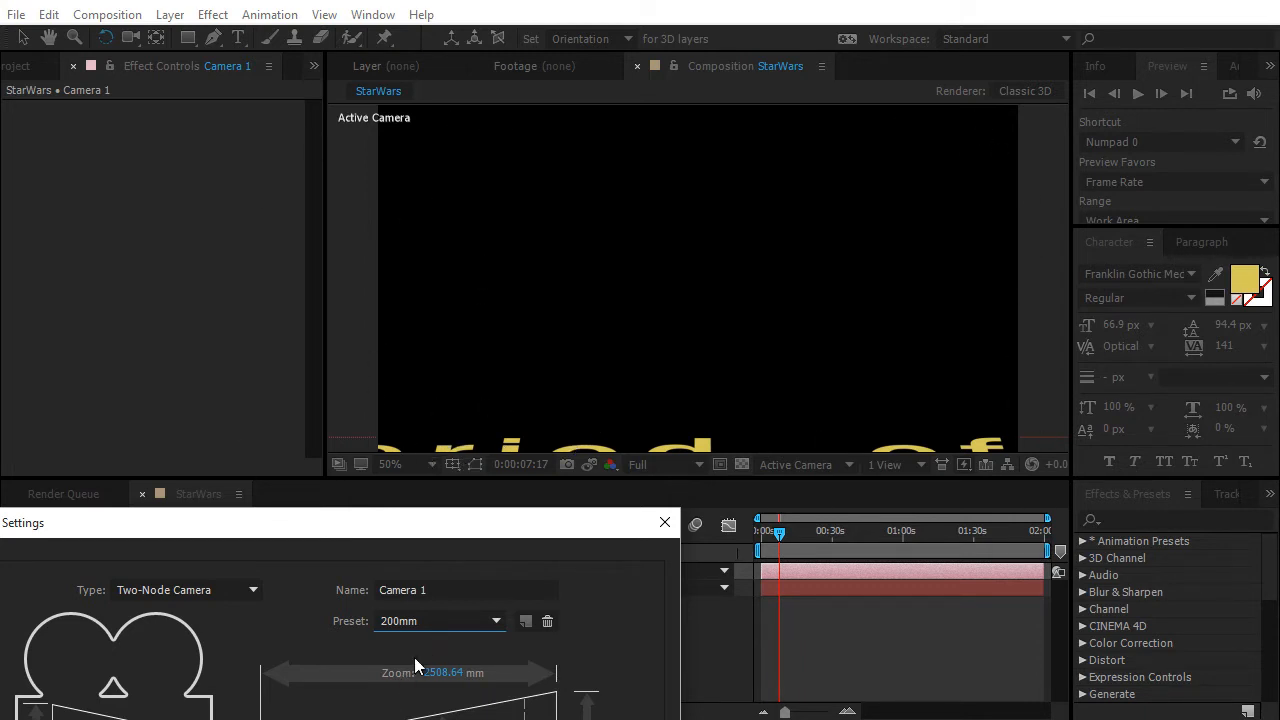
click(430, 622)
click(426, 719)
key(Return)
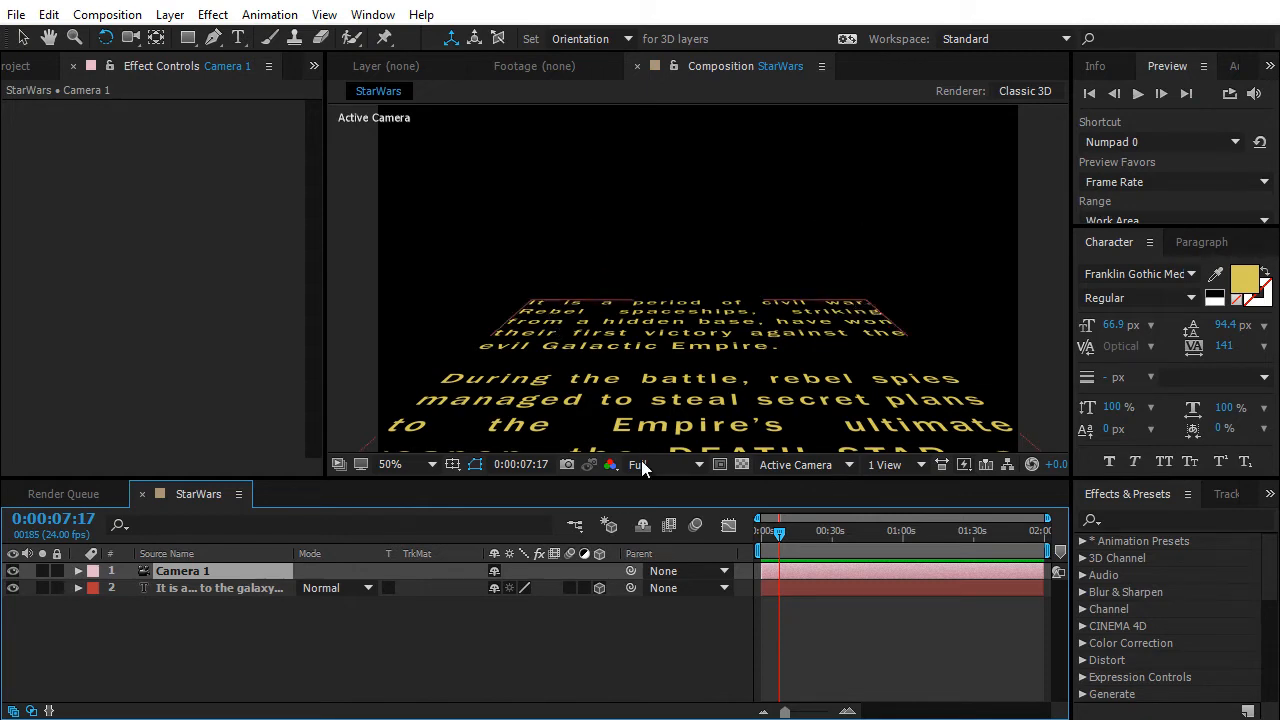
- Reopen the Camera 1 settings and try the 15mm preset, then close them with the camera back at 28mm
click(169, 15)
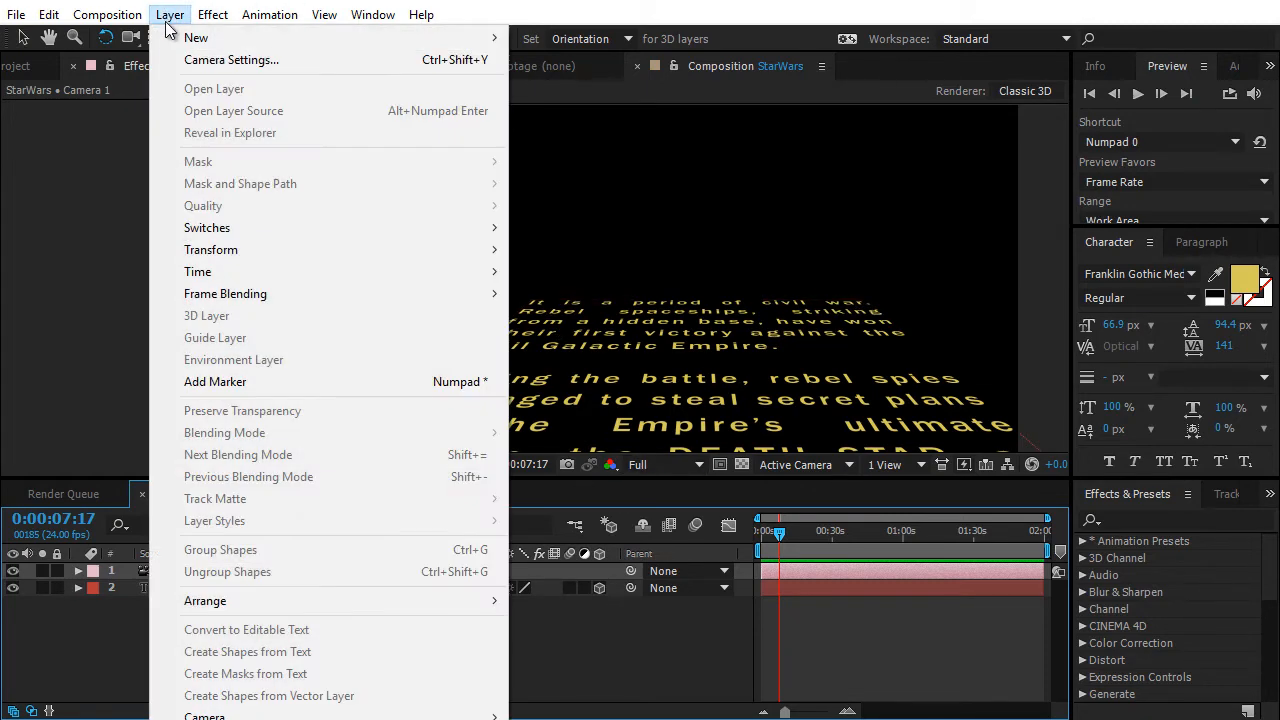
click(166, 60)
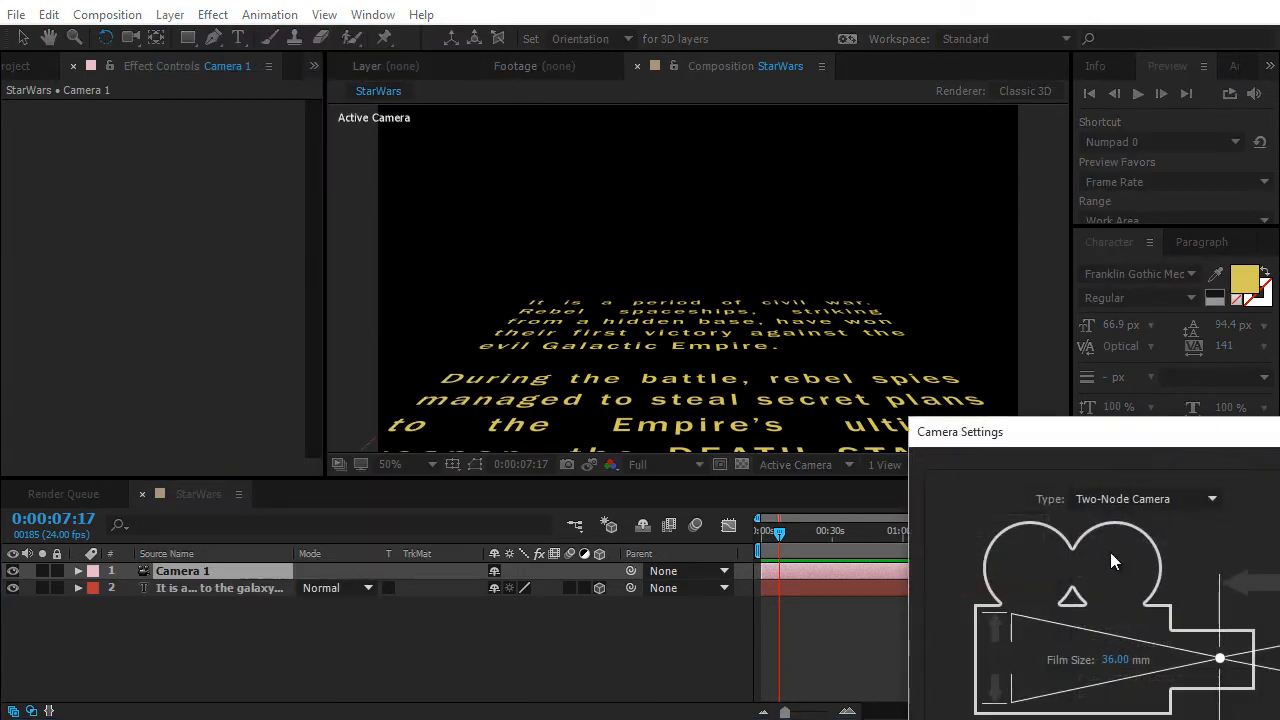
drag(1131, 437, 414, 250)
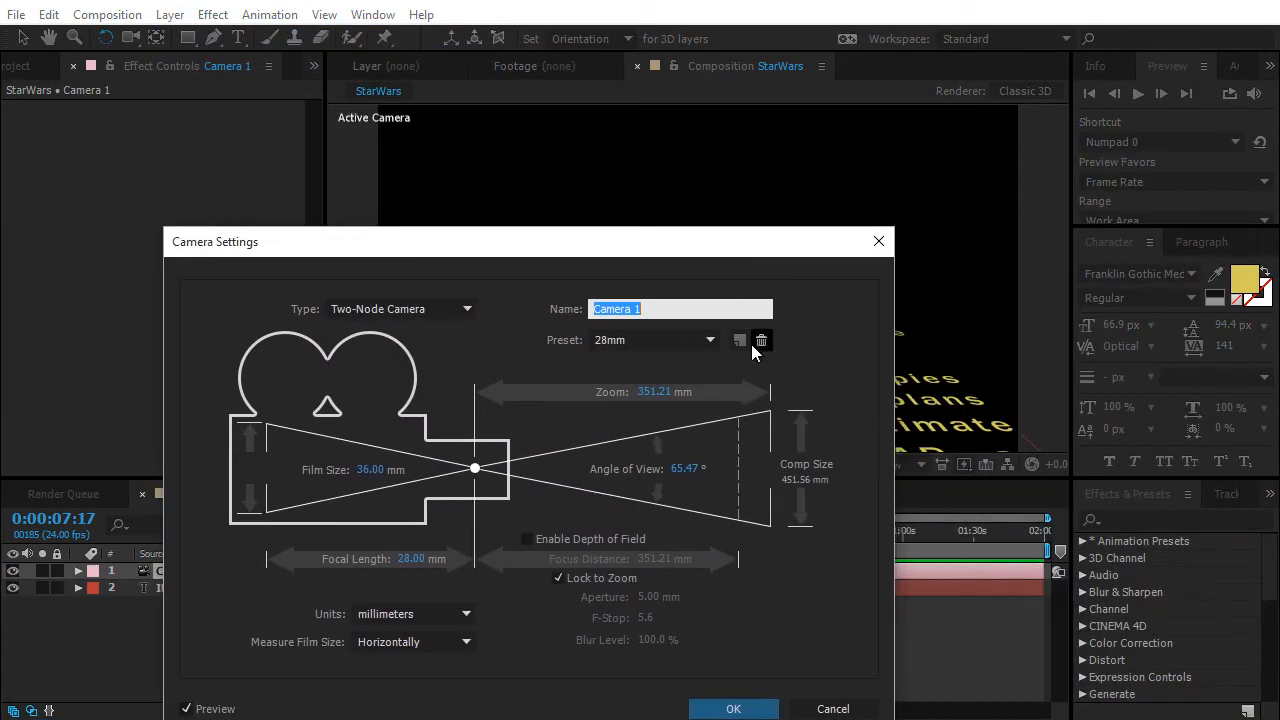
click(657, 339)
click(645, 394)
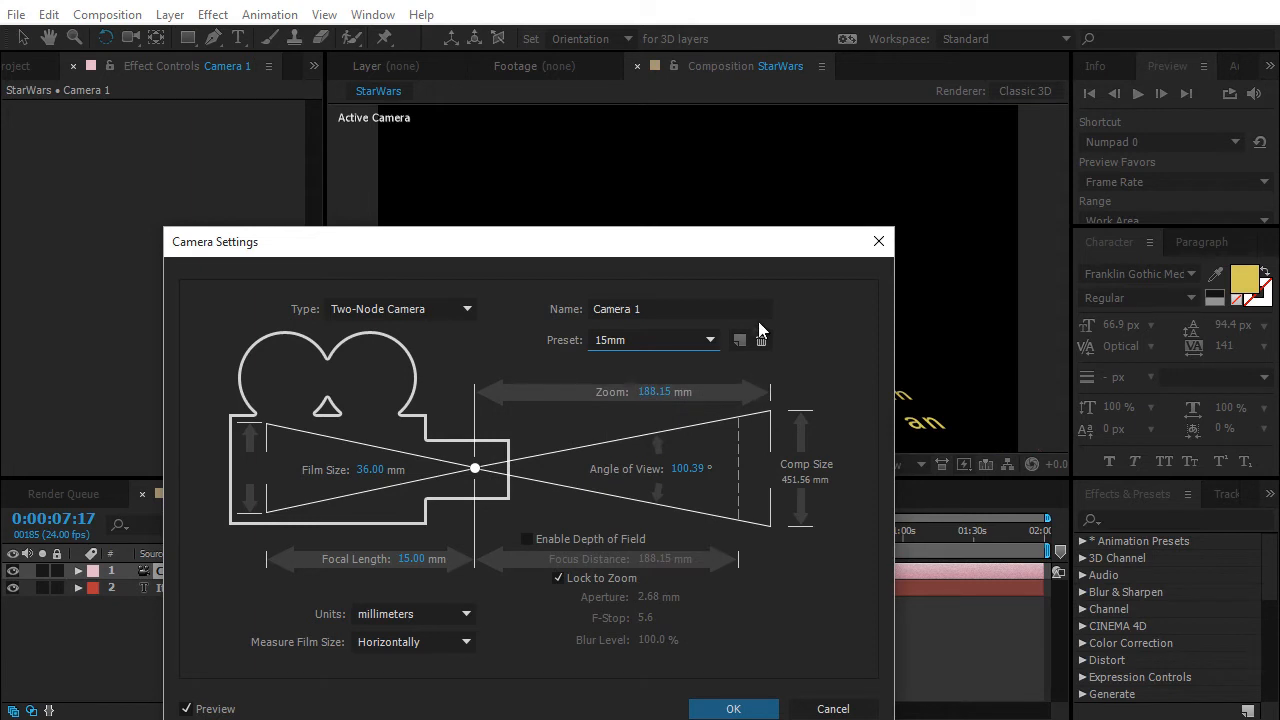
drag(761, 258, 287, 125)
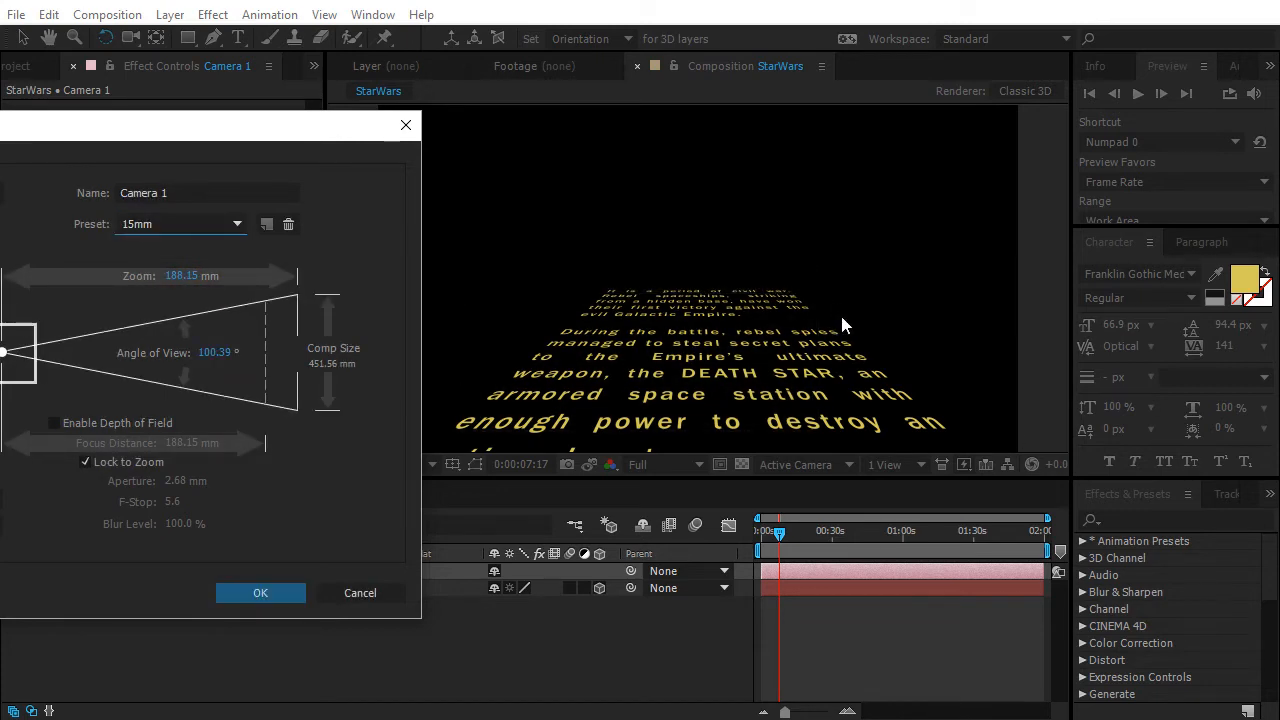
key(Down)
click(258, 596)
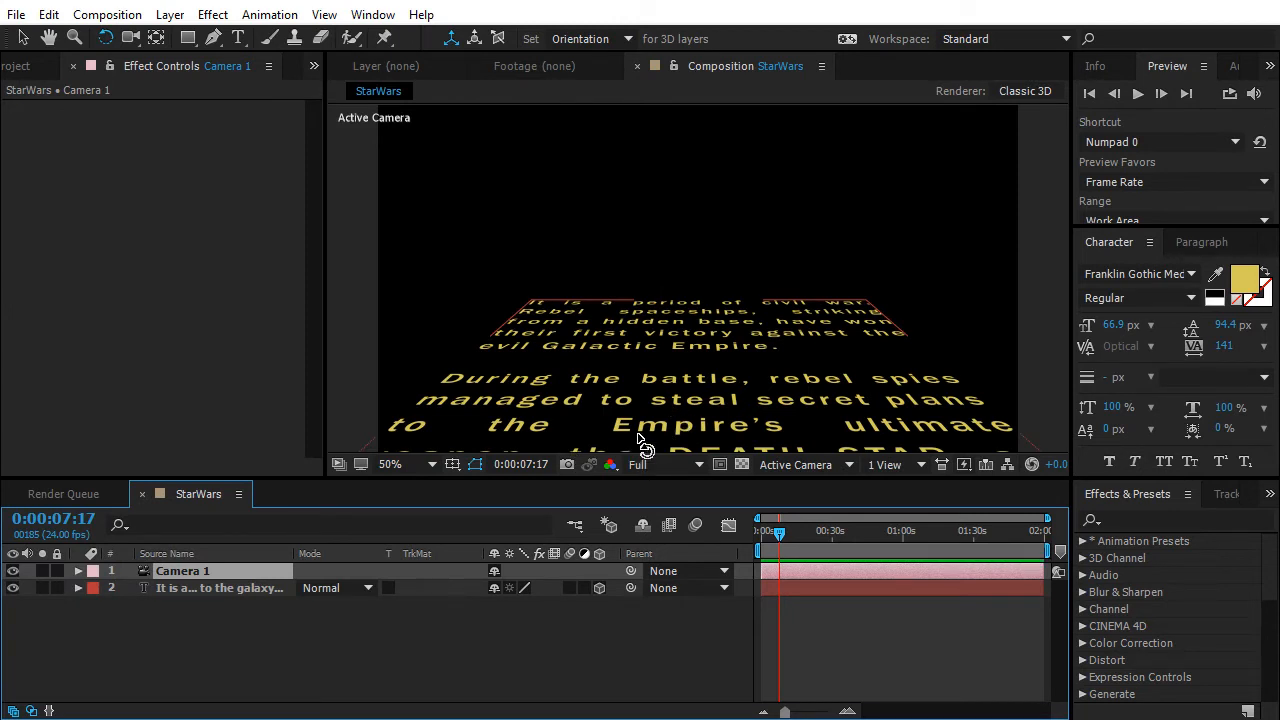
- Reveal the crawl text layer's transform properties and set its X orientation to 289°
click(225, 589)
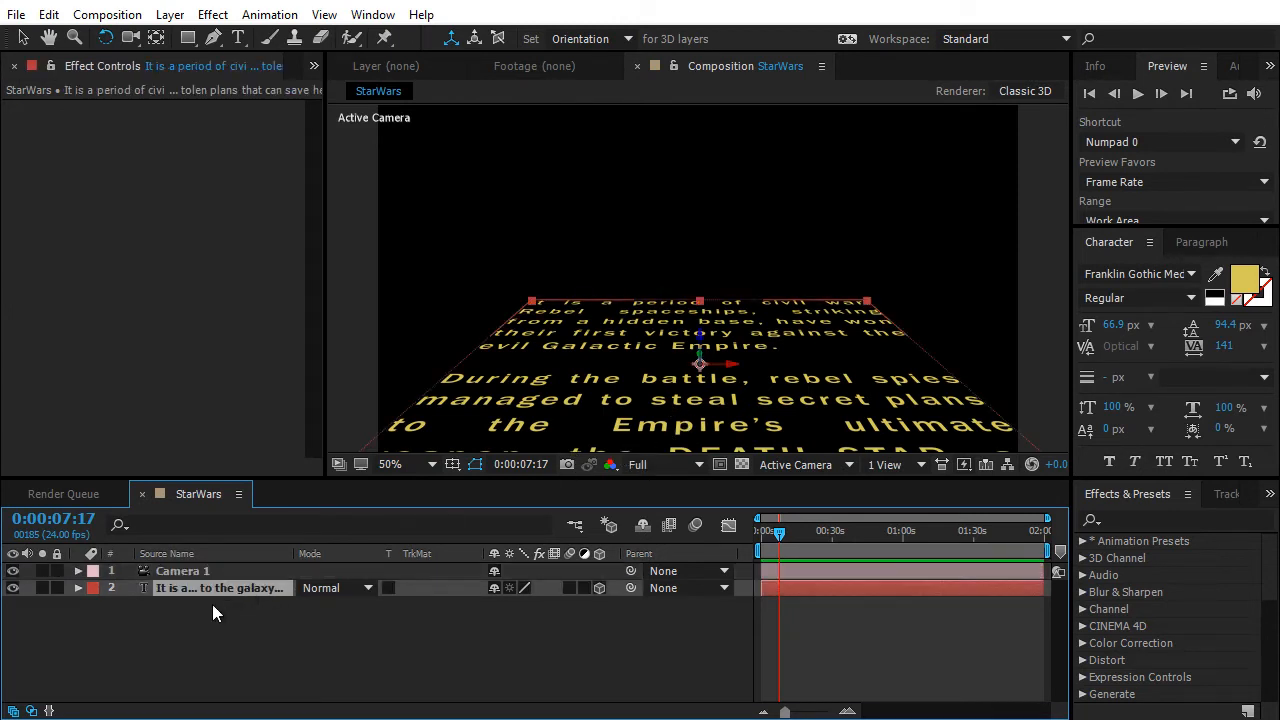
click(79, 588)
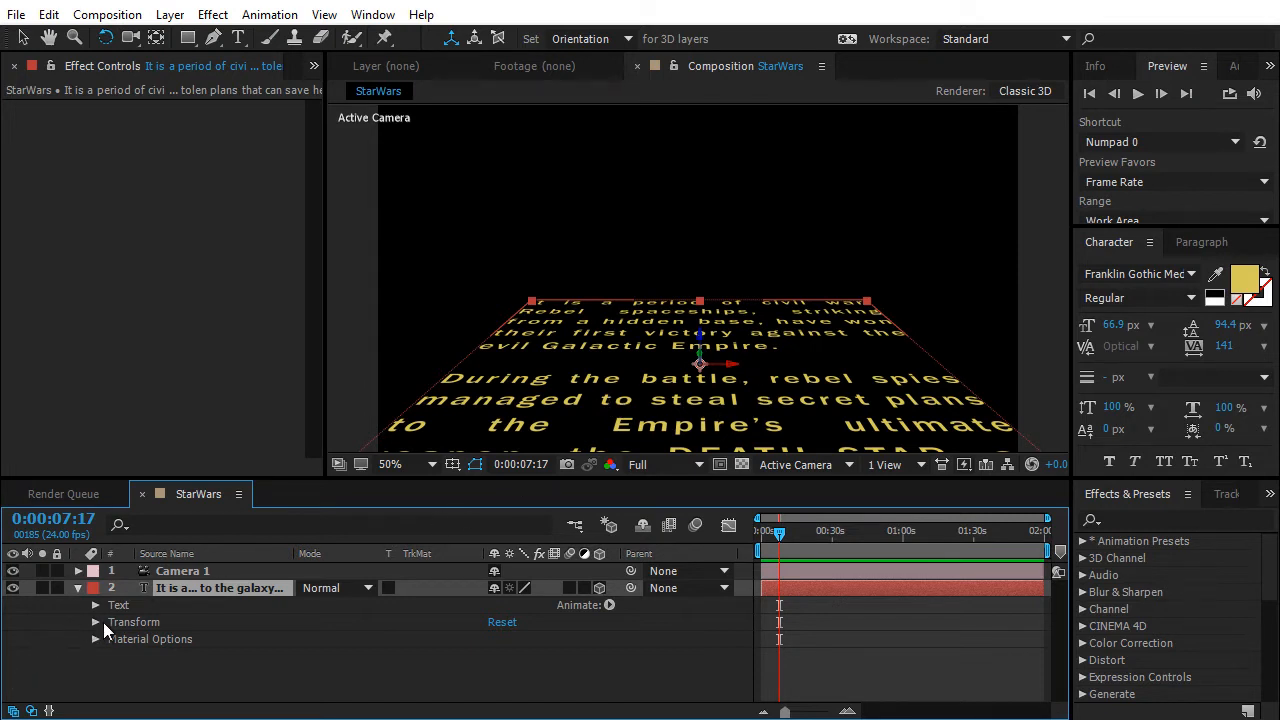
click(93, 622)
scroll(91, 622, down, 1)
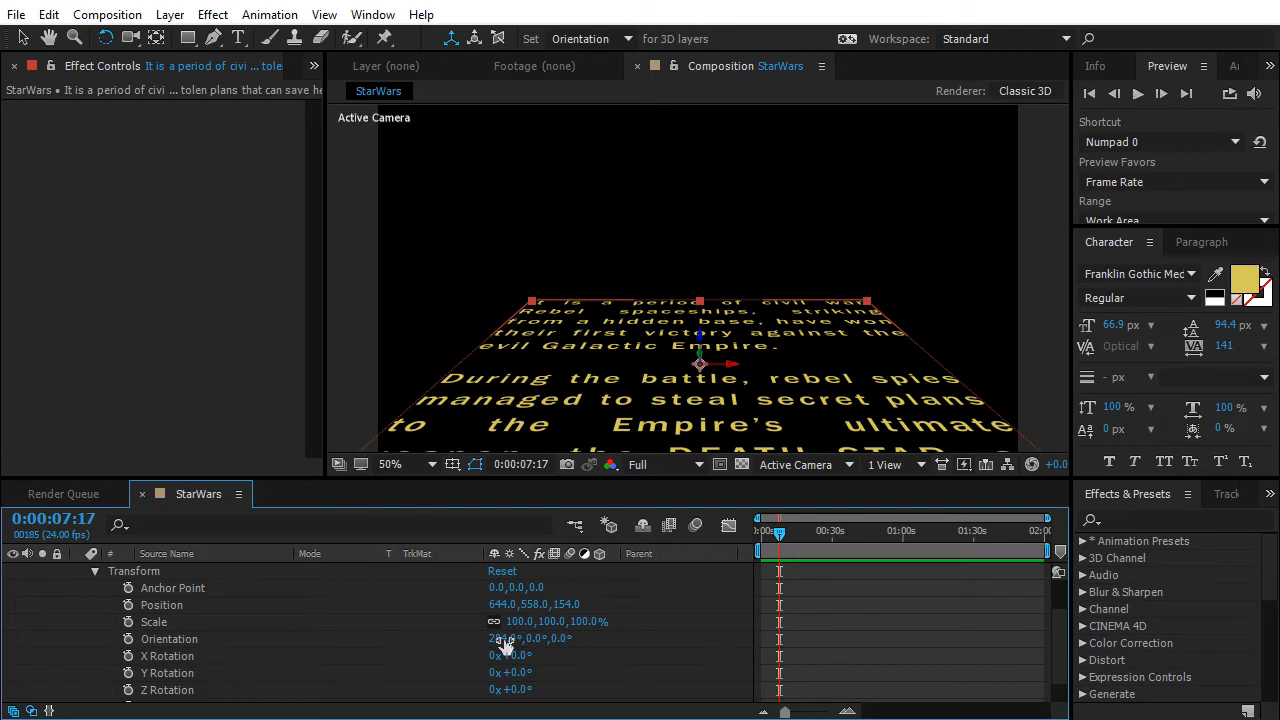
click(173, 640)
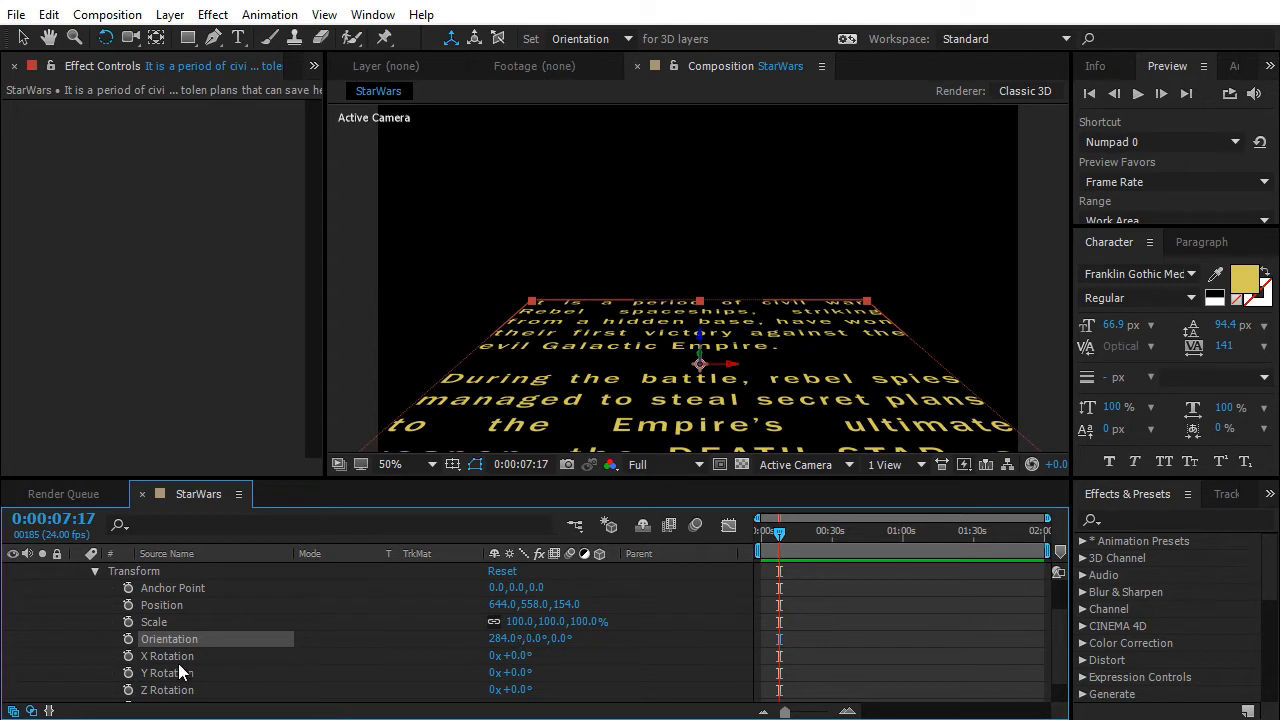
click(502, 639)
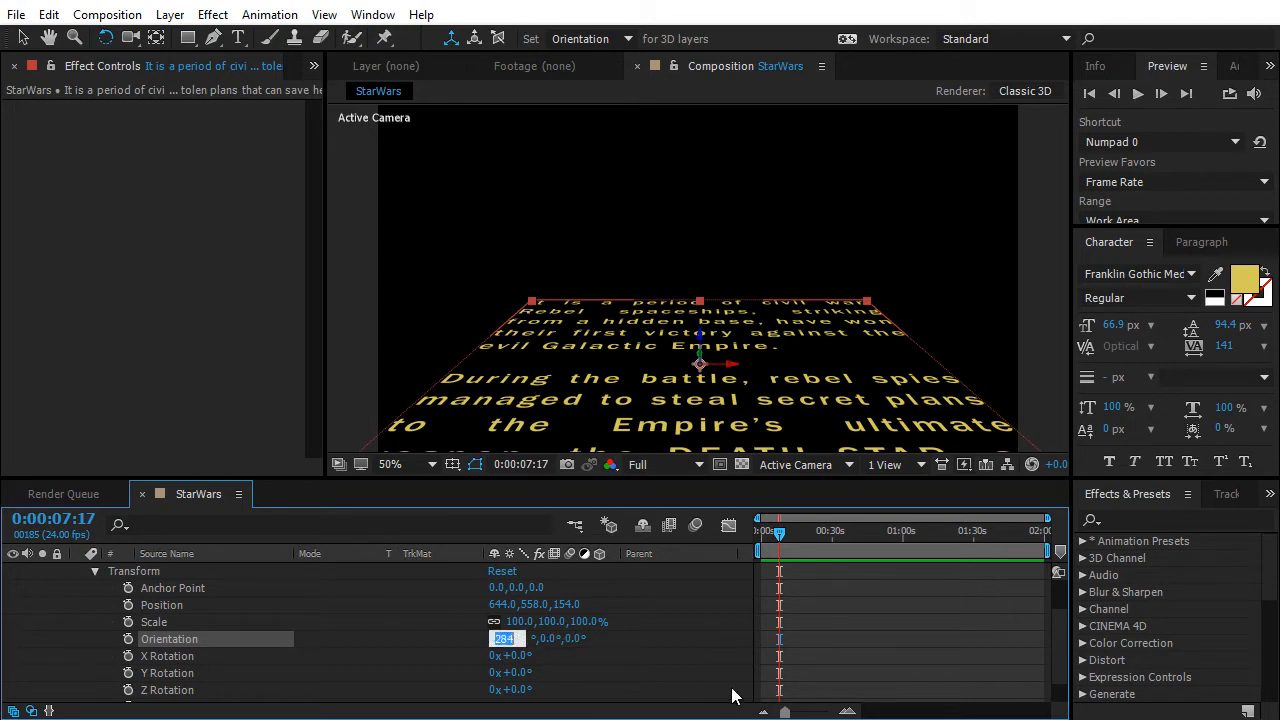
text(289)
key(Return)
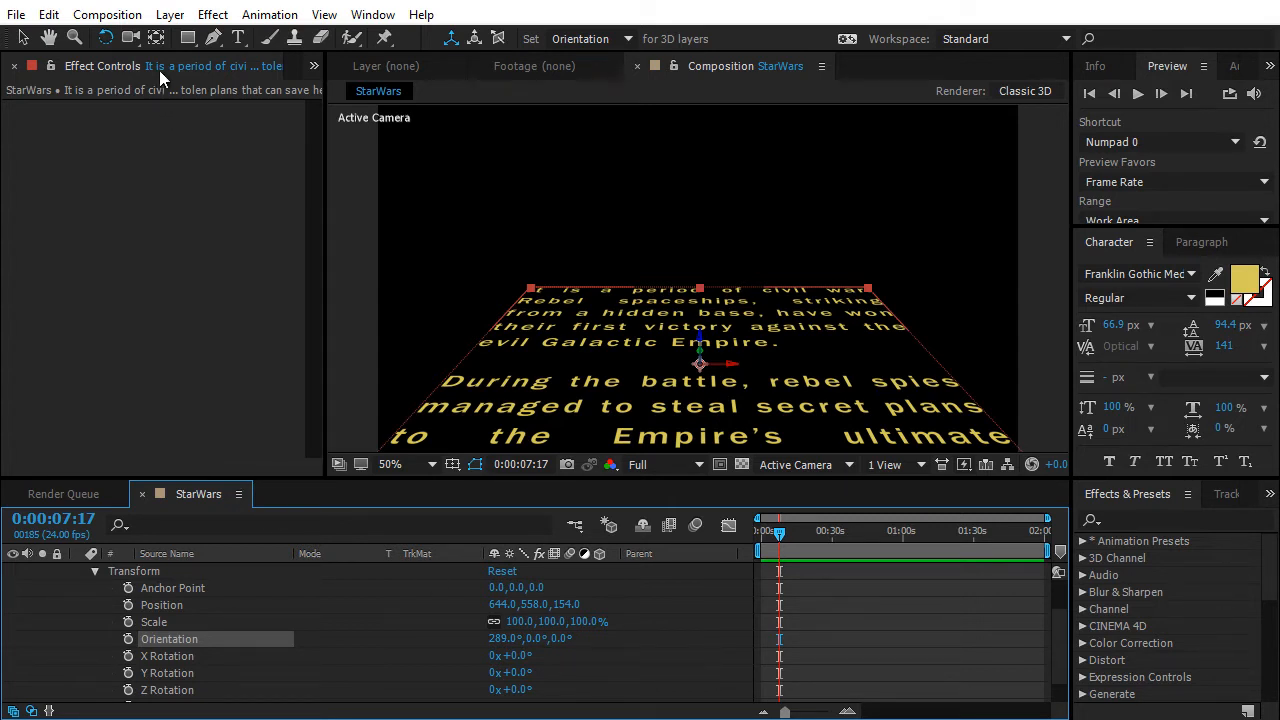
- Add the 1080p Star Wars reference video beneath the crawl text and slide it in time until its crawl shows at the current frame
click(314, 66)
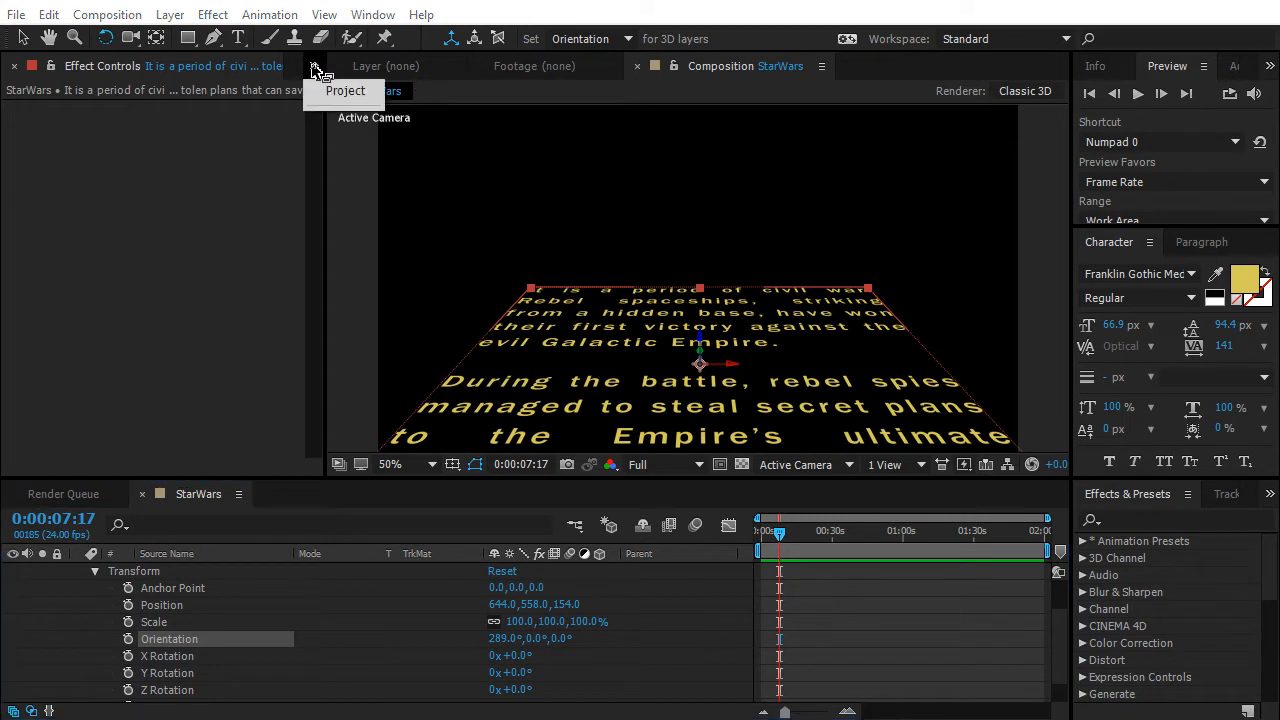
click(335, 91)
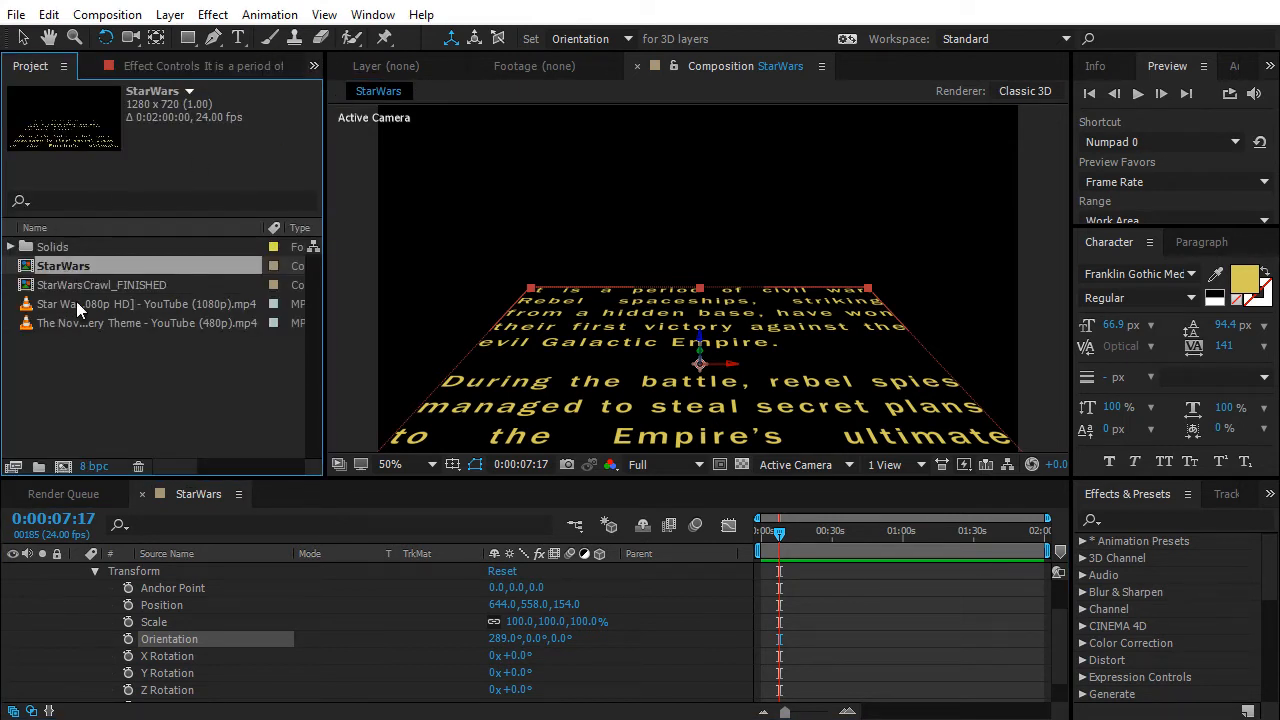
drag(76, 301, 169, 691)
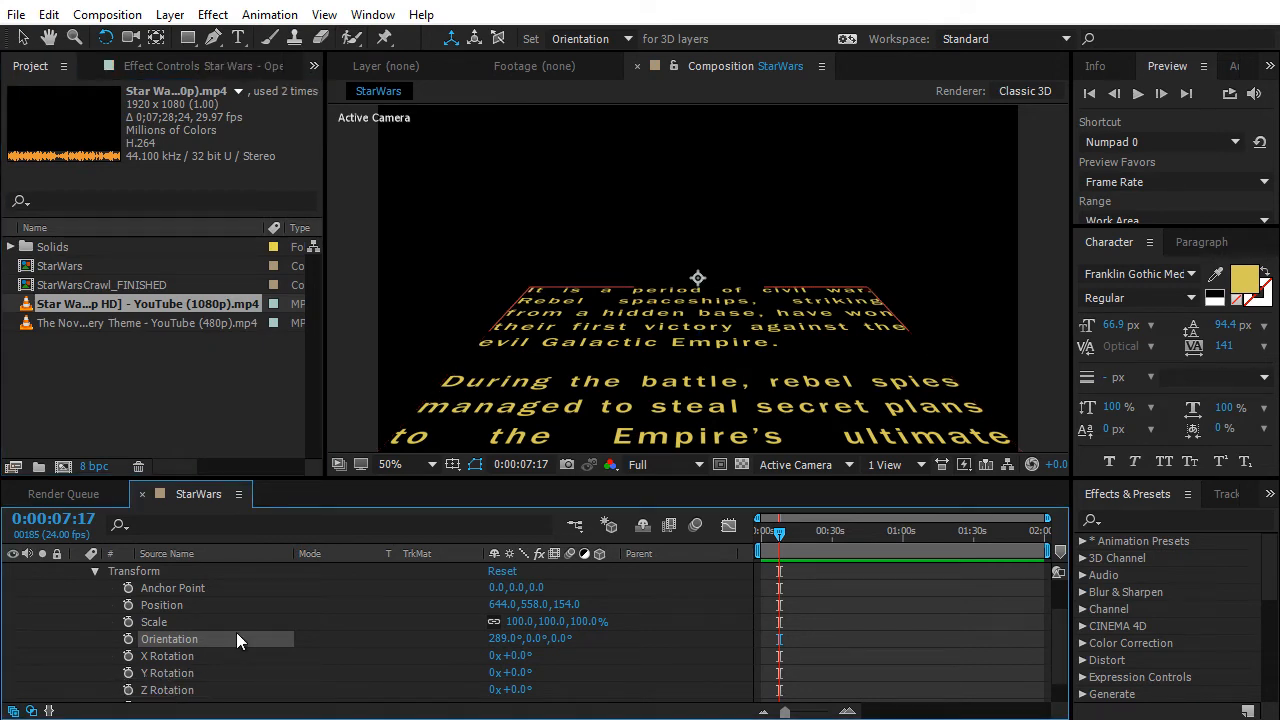
scroll(236, 632, down, 2)
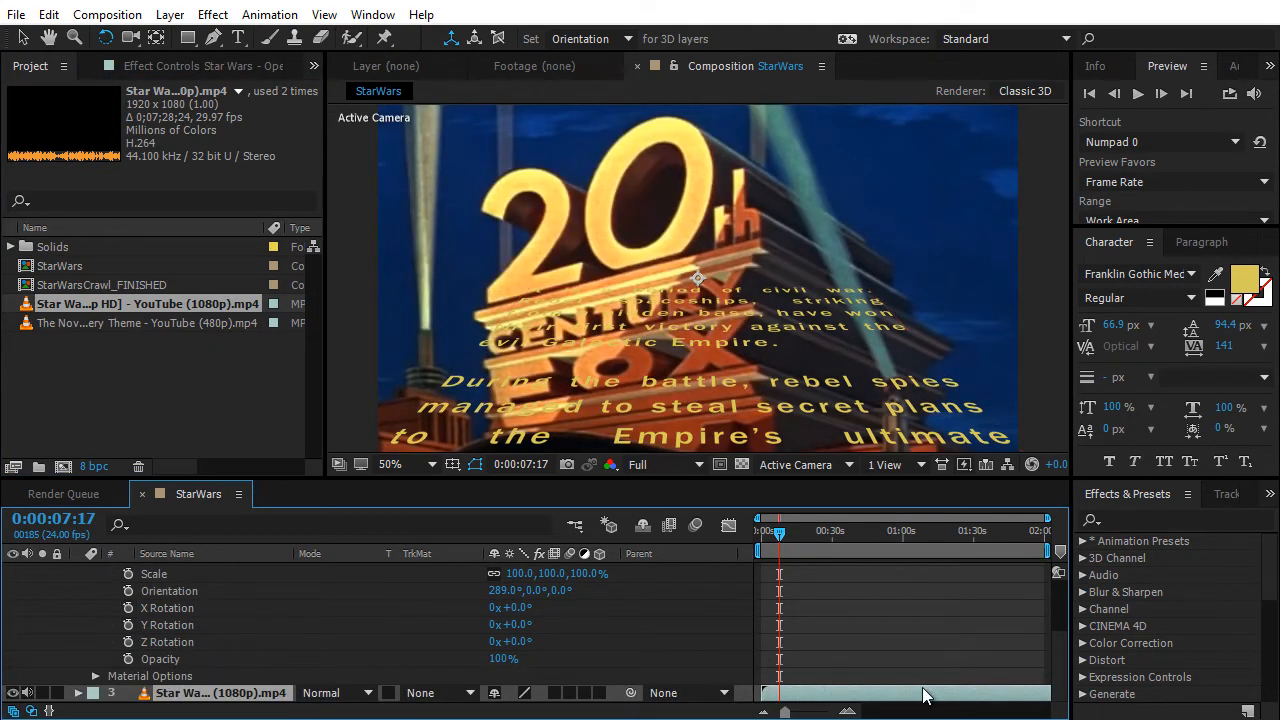
click(830, 695)
drag(755, 703, 806, 708)
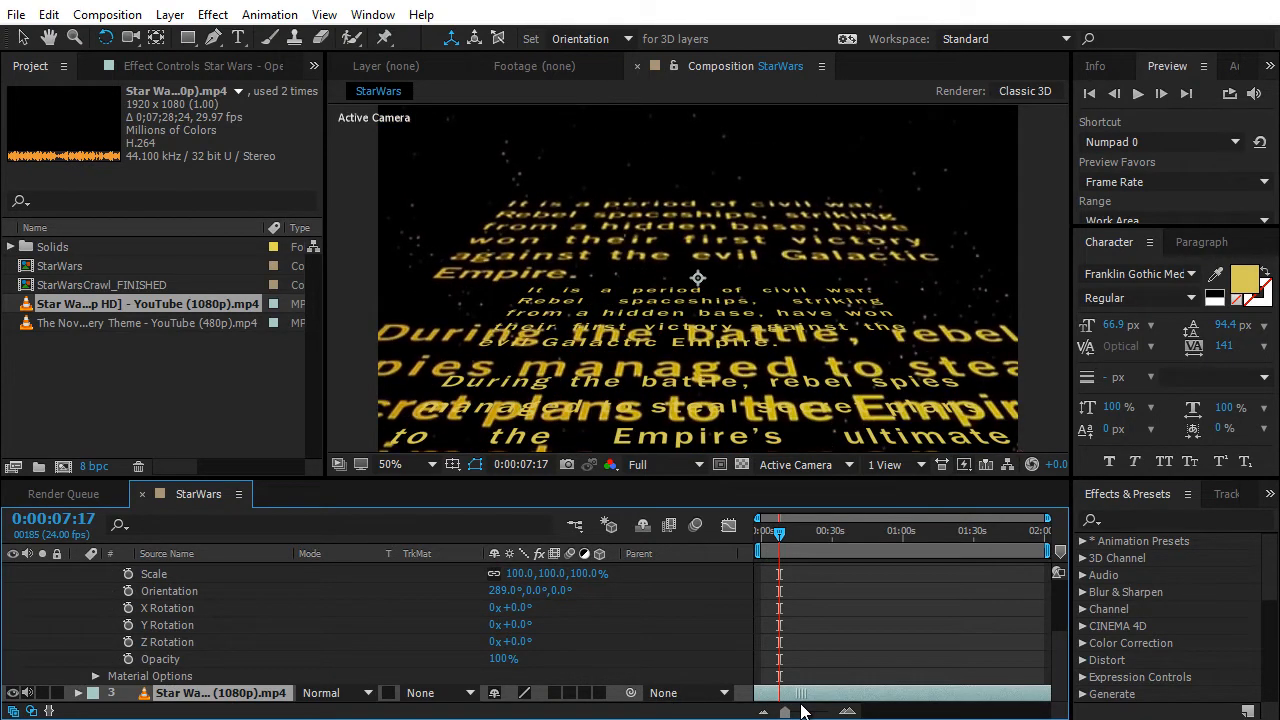
- Move the crawl text layer up toward the reference crawl, to position 644, 350, 82.4
scroll(218, 594, up, 3)
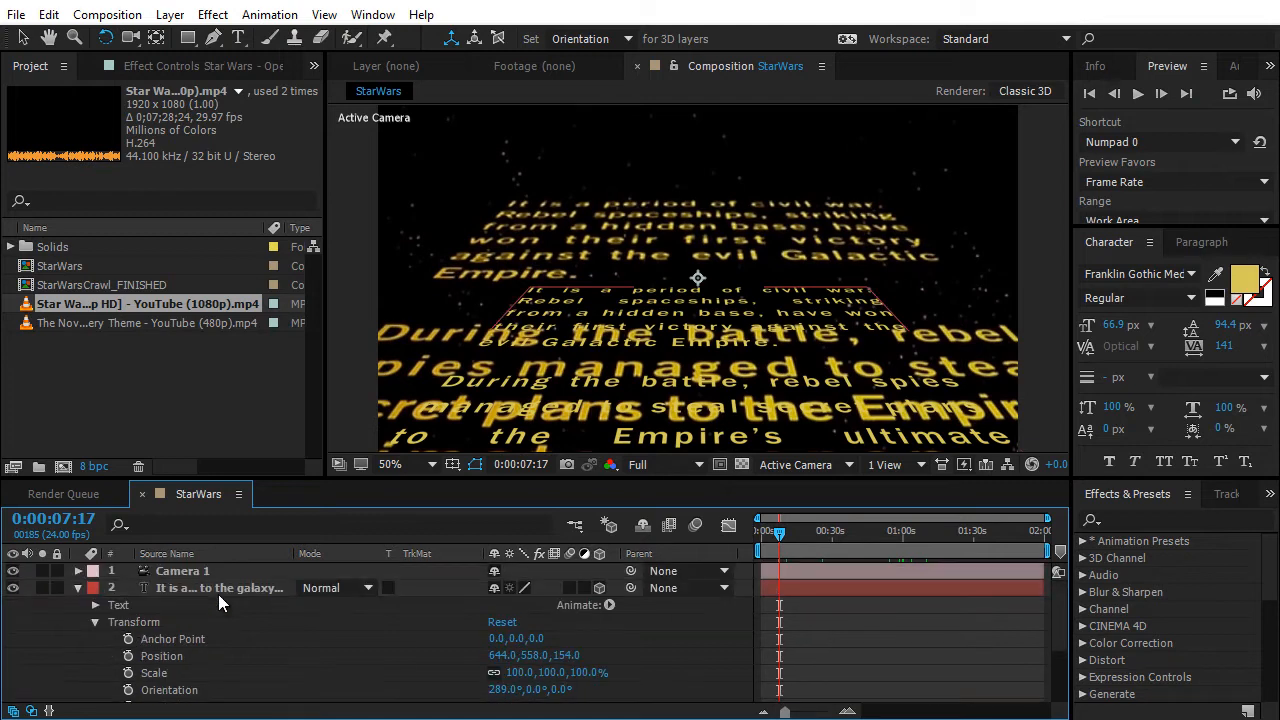
click(206, 587)
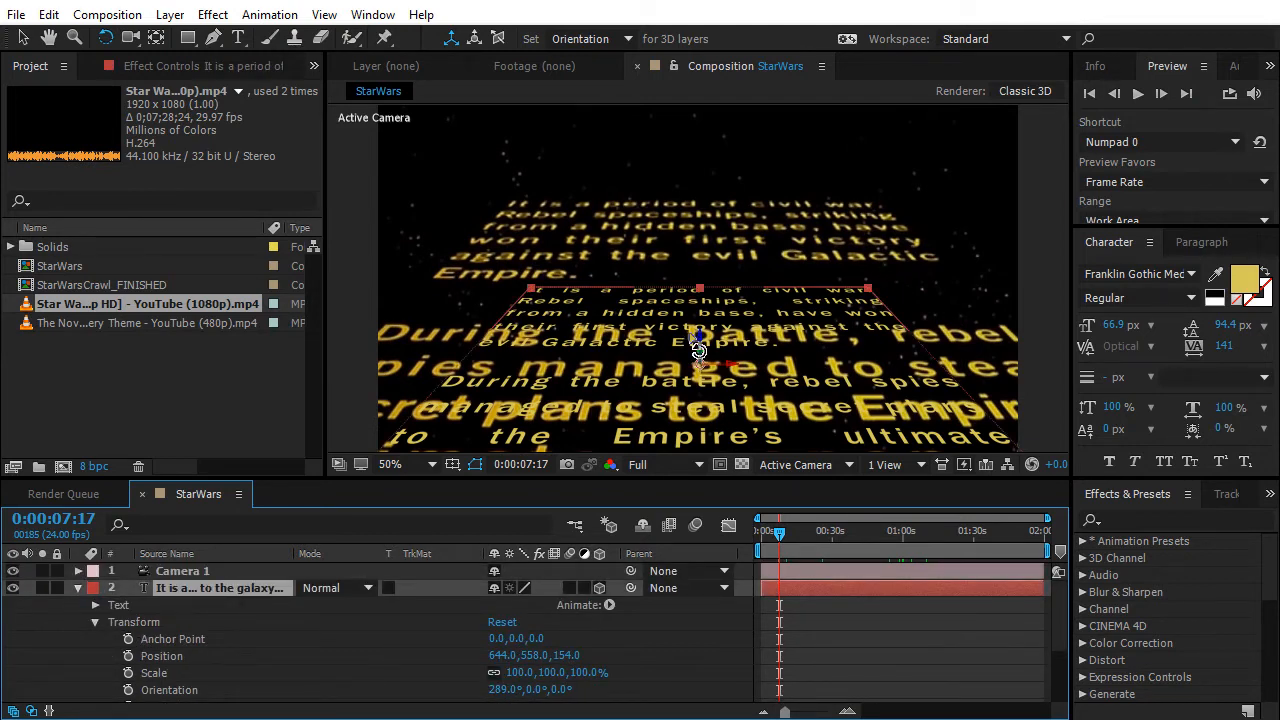
key(v)
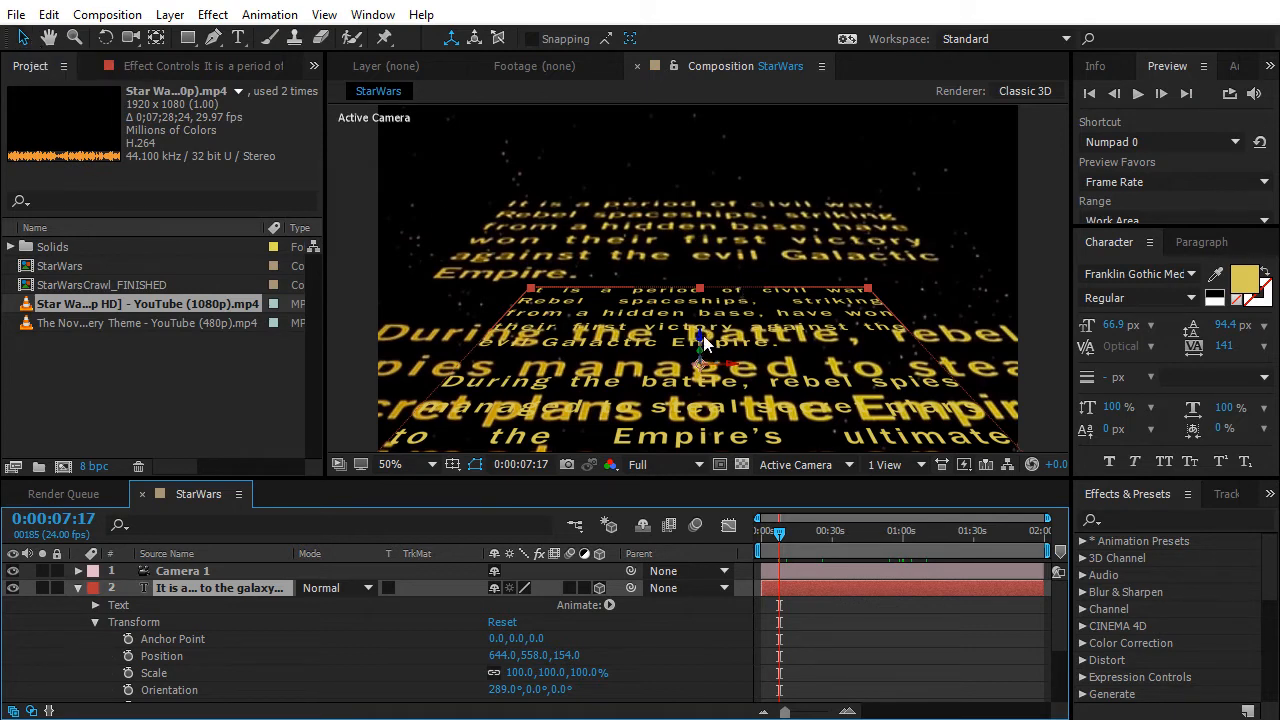
drag(703, 340, 708, 232)
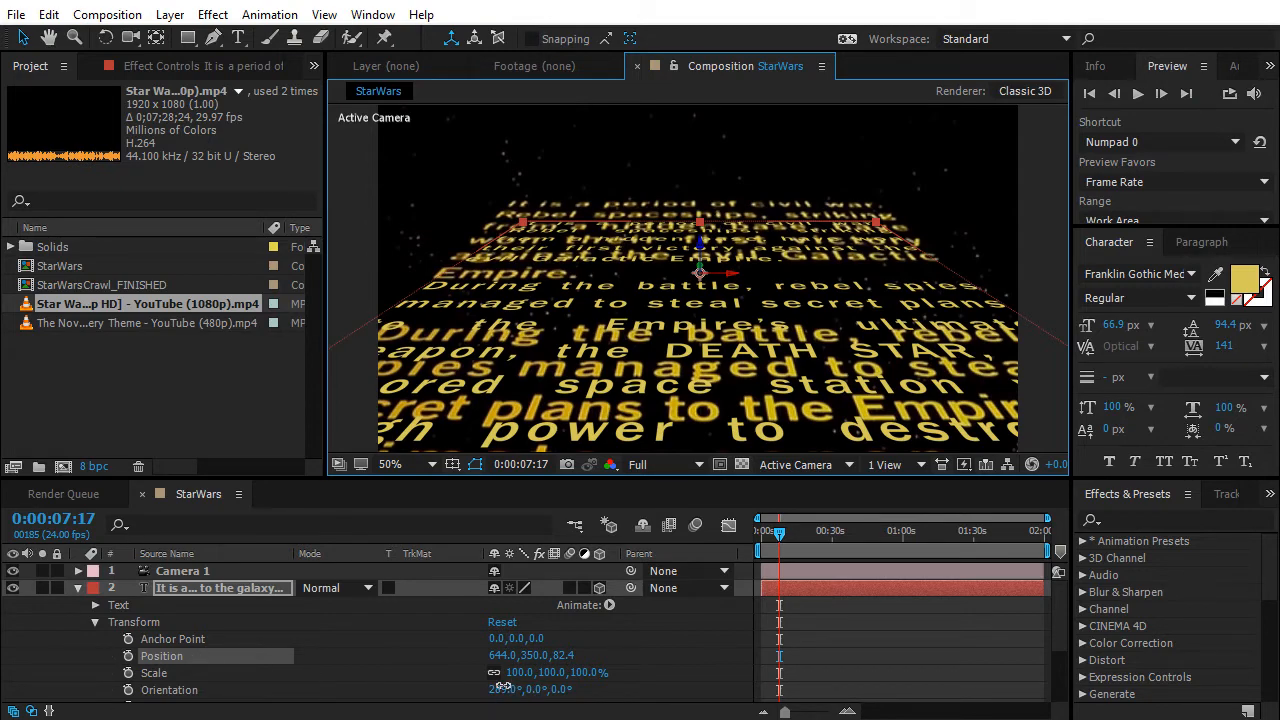
- Adjust the crawl text's X orientation to 297.7° to match the reference crawl's tilt, then hide the reference video layer
drag(508, 689, 709, 688)
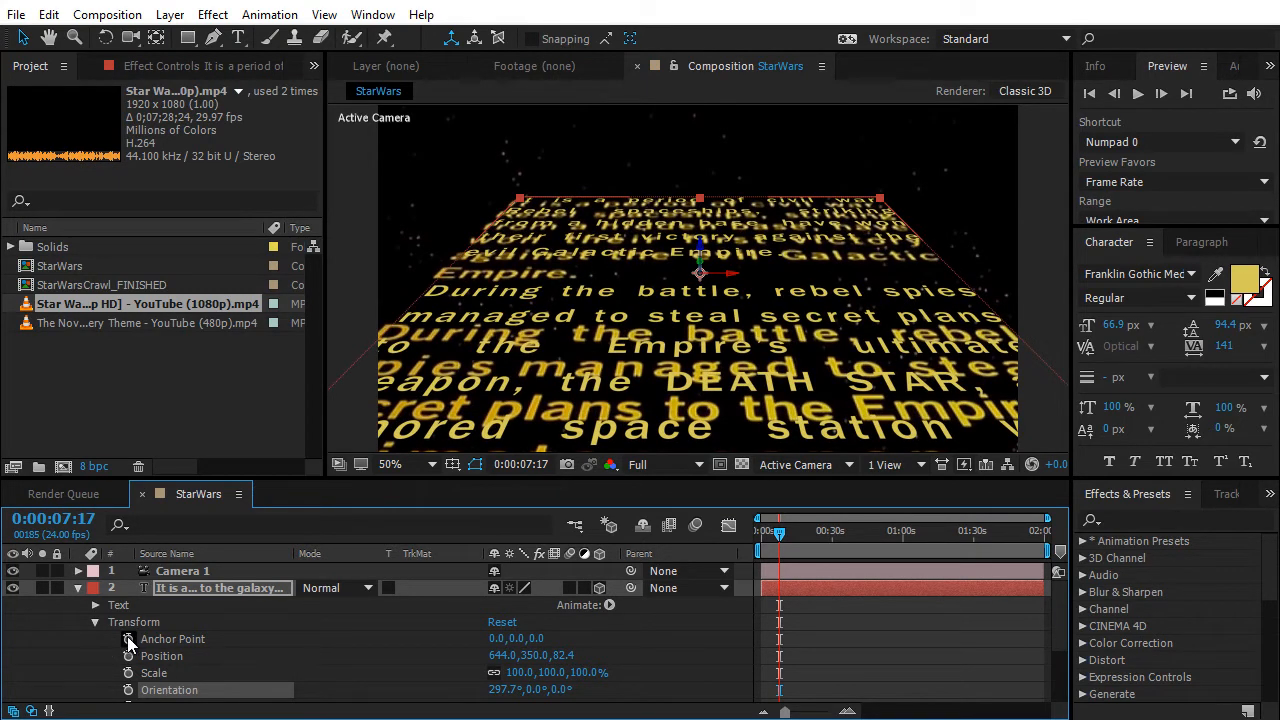
scroll(377, 676, down, 3)
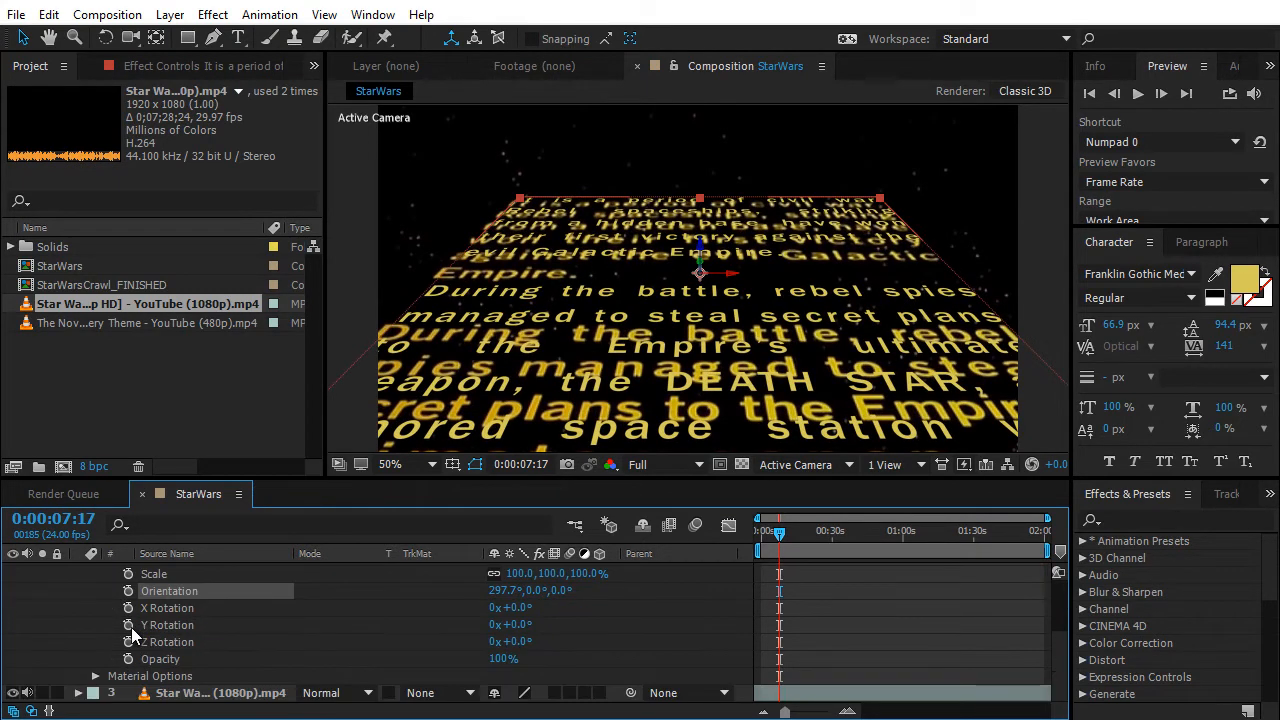
click(12, 693)
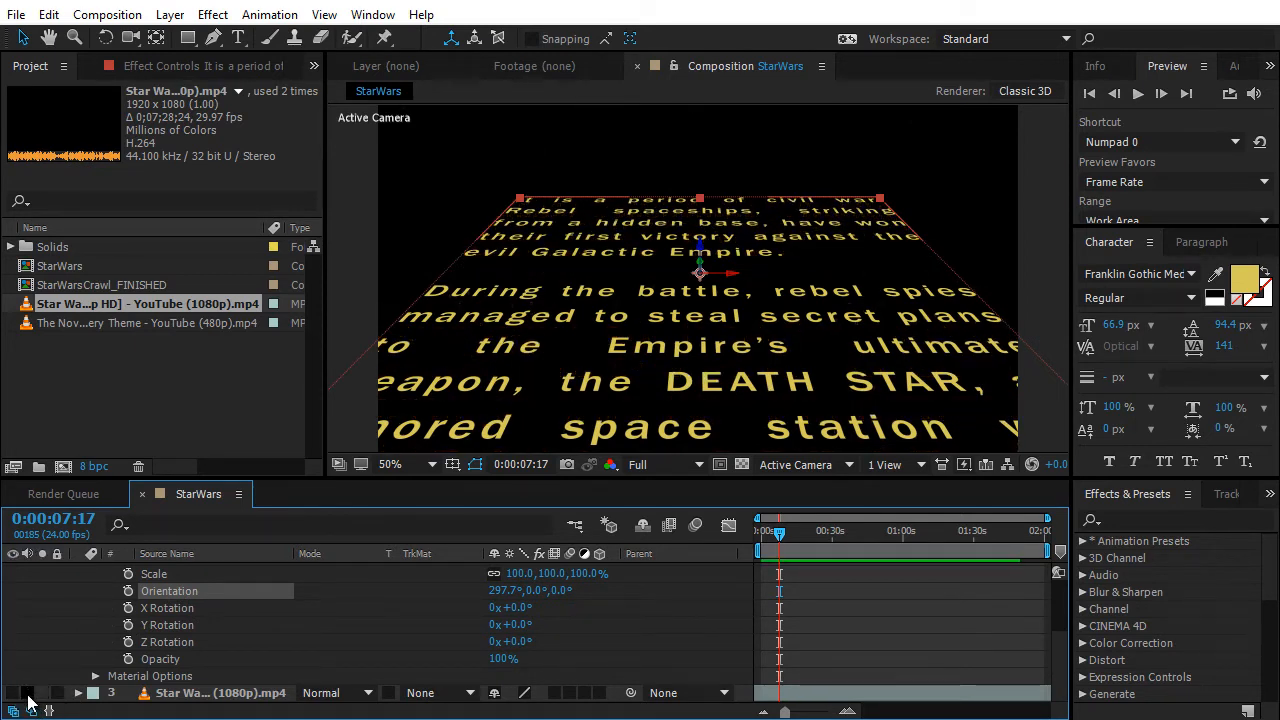
- Start keyframing the crawl text's anchor point at 0:00:00:00, with its Y value set to -1019
click(27, 694)
click(27, 694)
scroll(384, 620, up, 3)
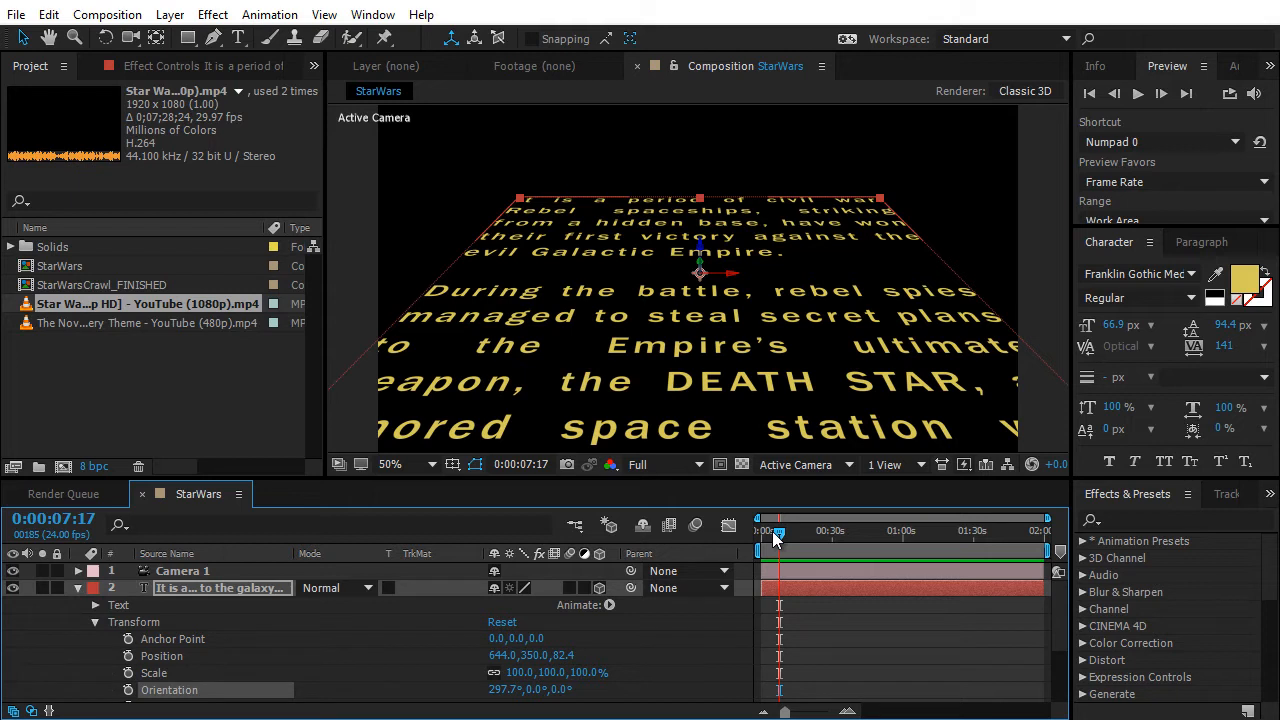
drag(776, 538, 758, 534)
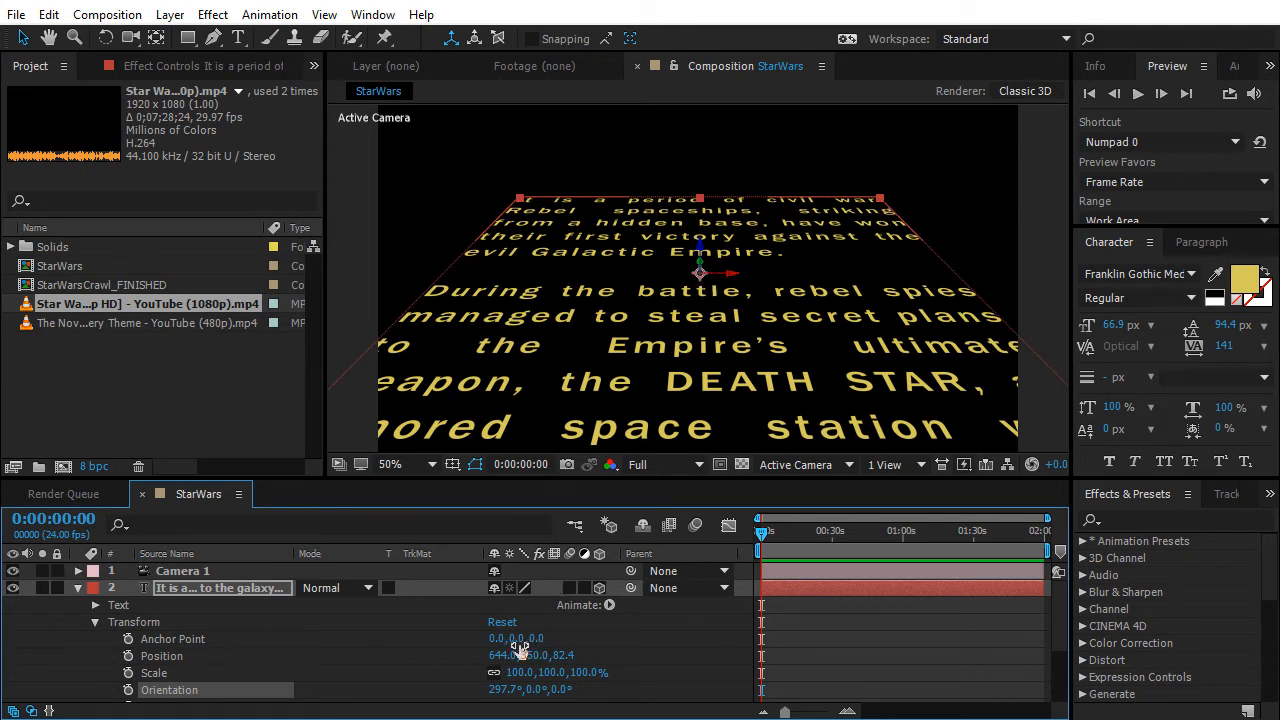
drag(518, 640, 0, 600)
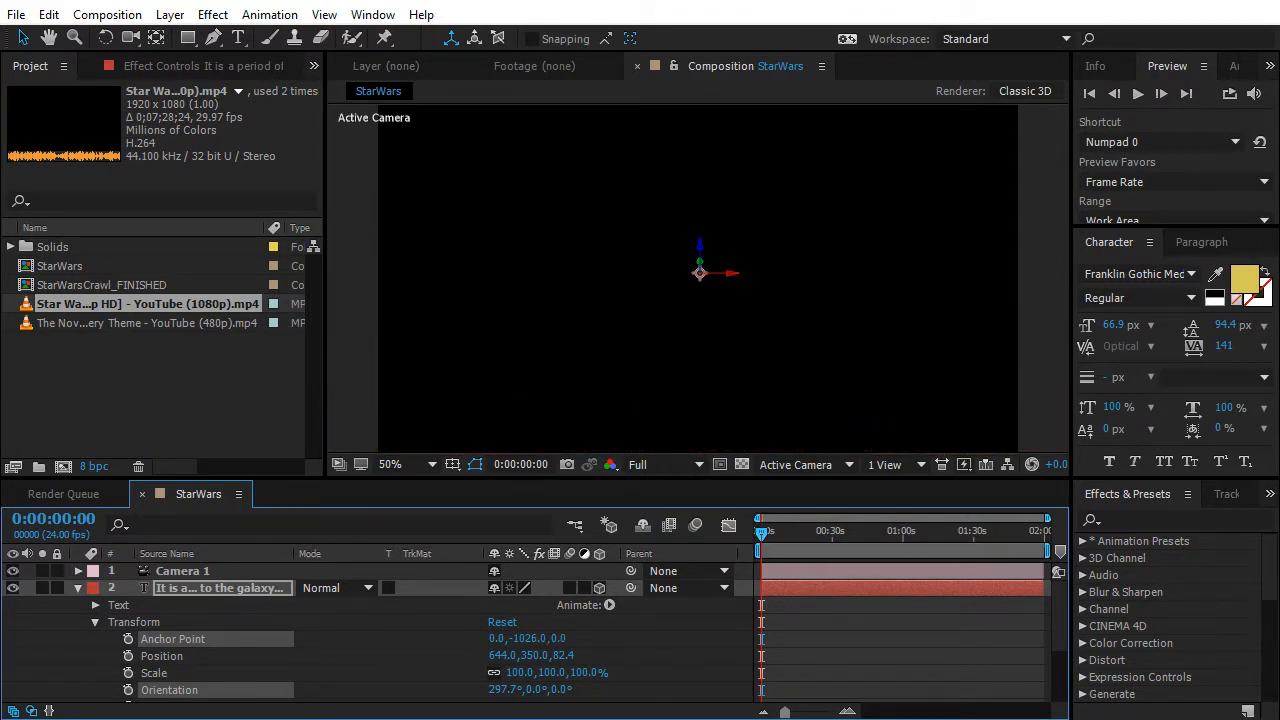
drag(0, 600, 0, 600)
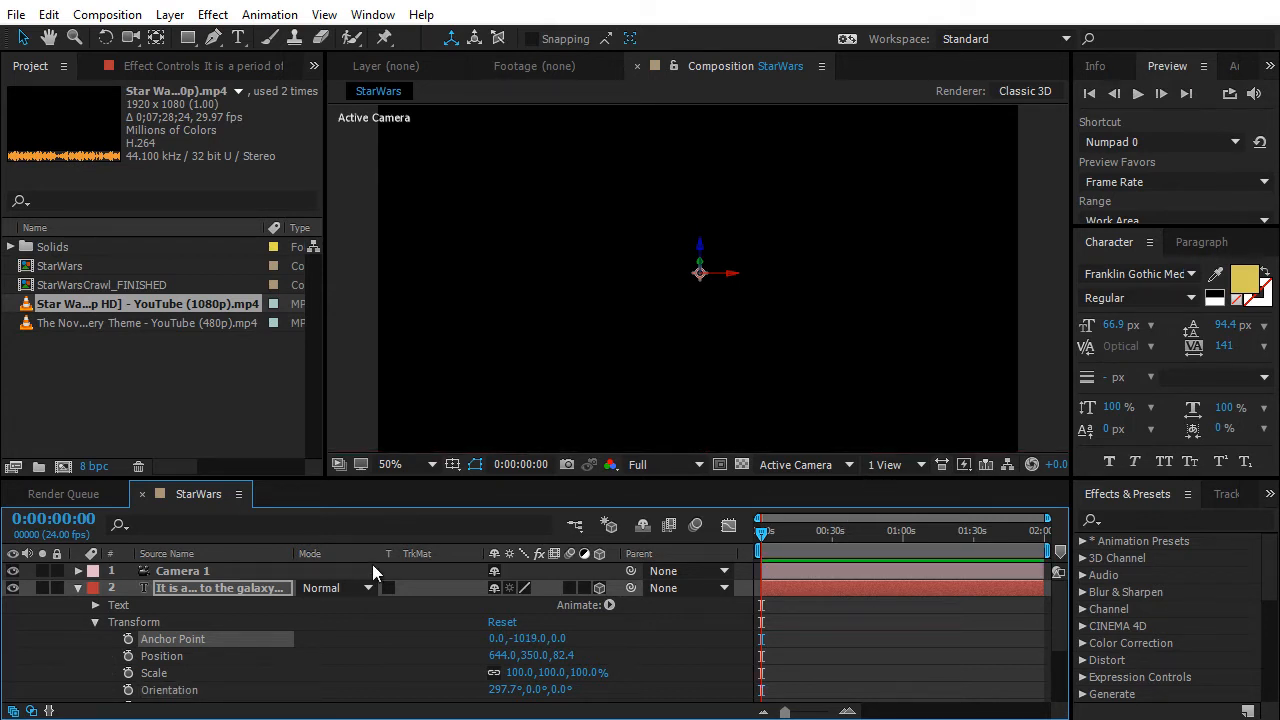
click(128, 639)
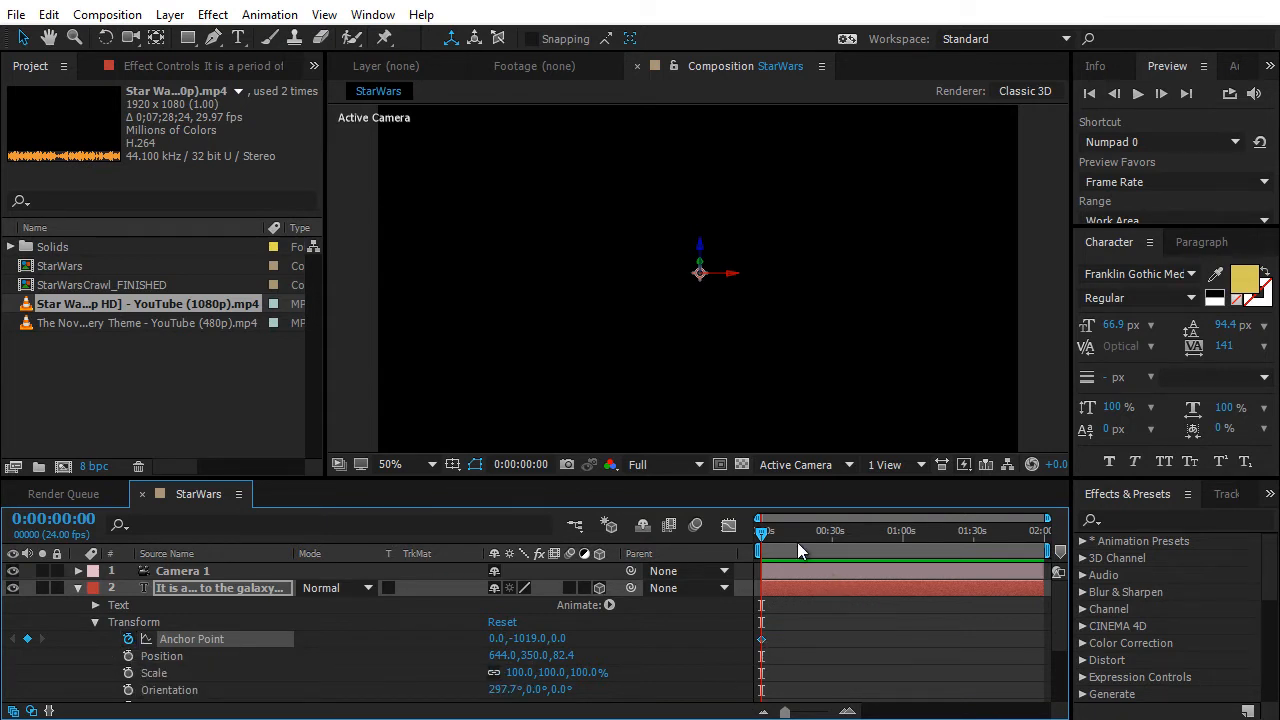
- Show the 1080p reference video layer again and slide it later in time so its crawl begins after the composition's start
scroll(160, 653, down, 3)
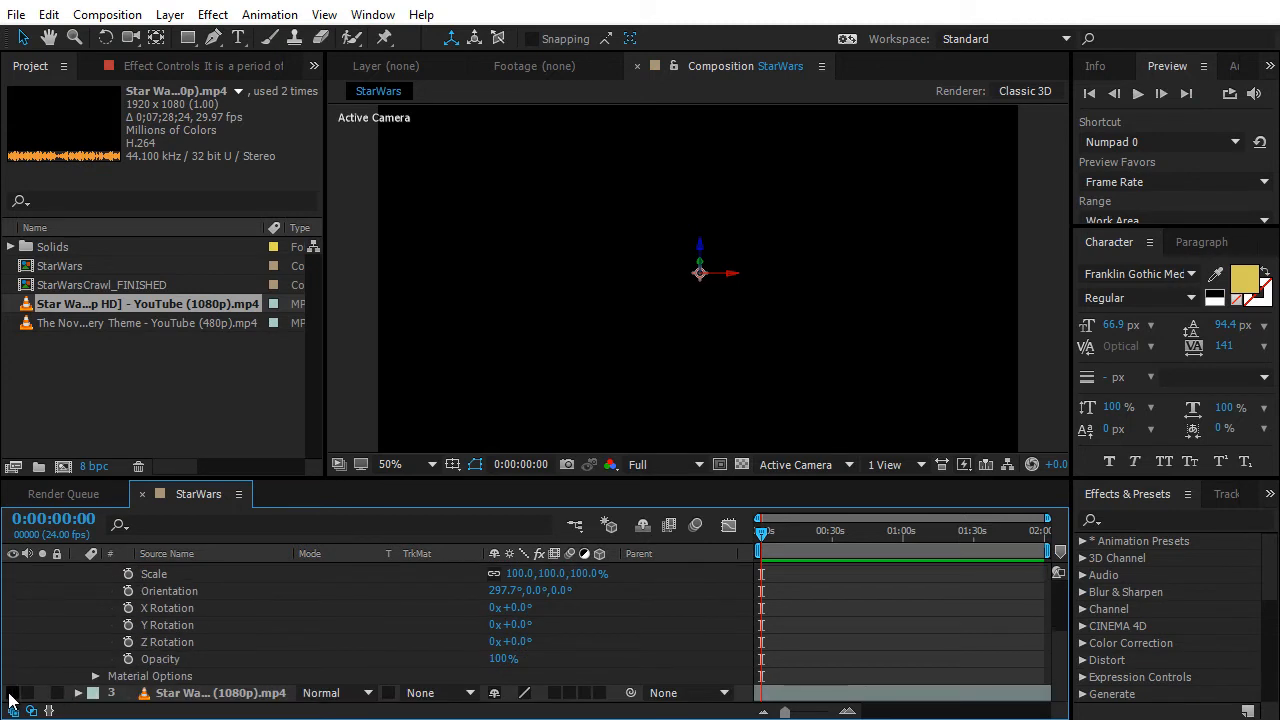
click(228, 693)
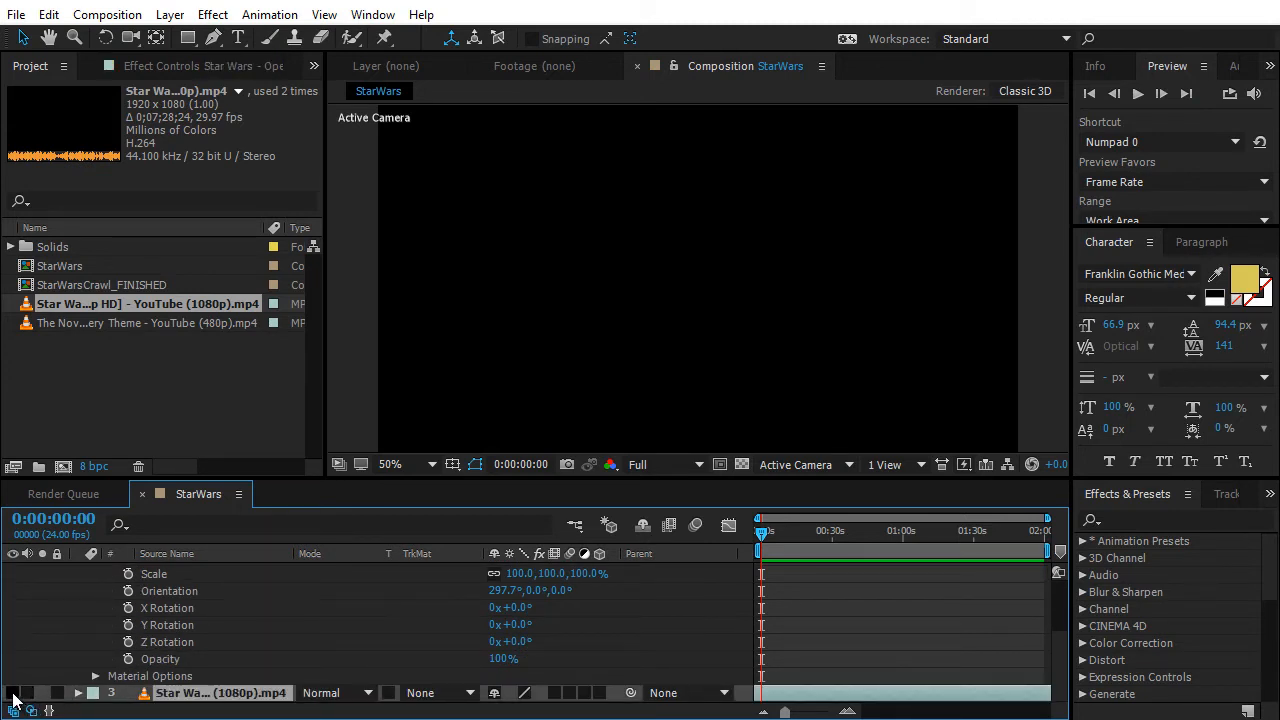
click(13, 693)
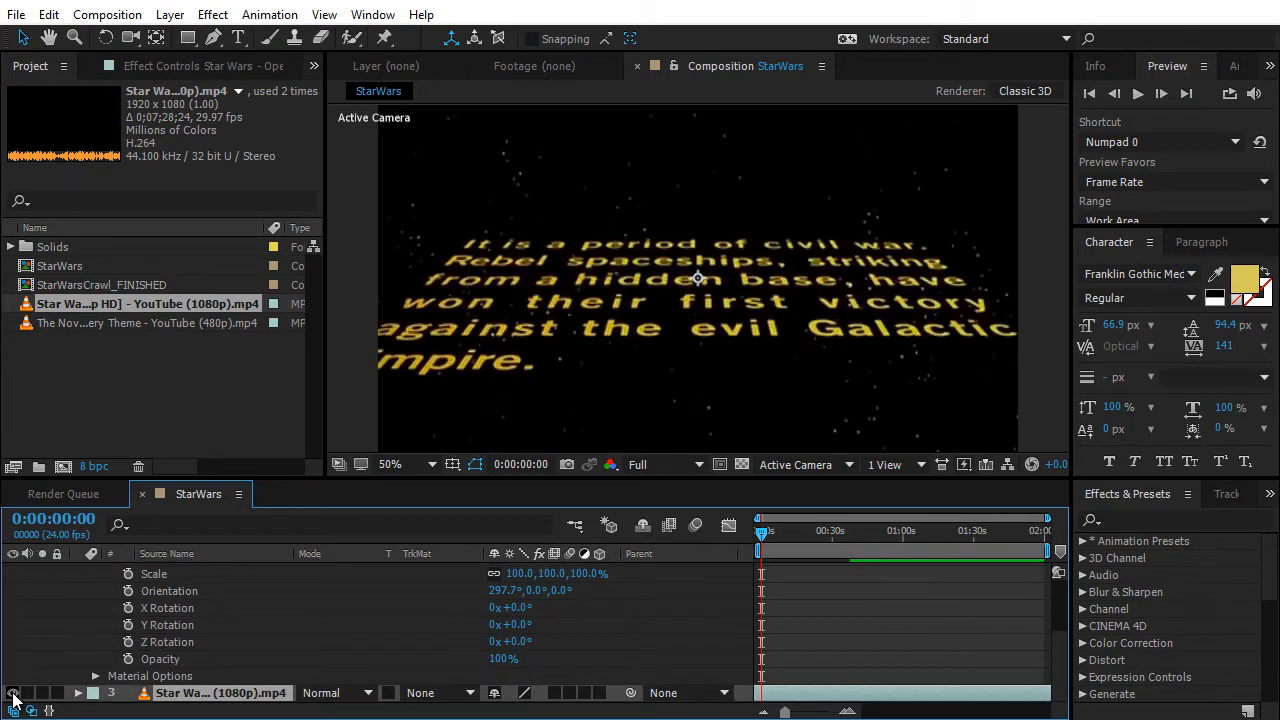
scroll(793, 610, up, 2)
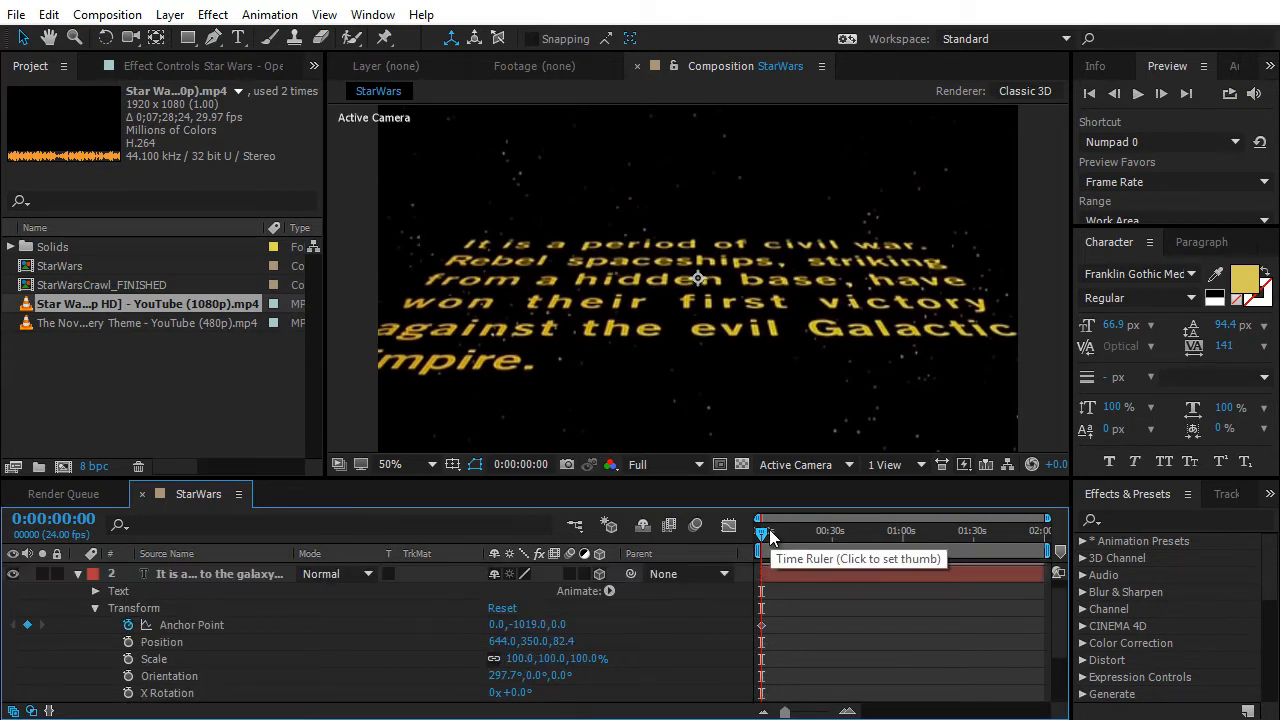
scroll(790, 608, down, 2)
mouse_move(790, 693)
mouse_down()
mouse_move(860, 692)
mouse_move(825, 697)
mouse_up()
- Keyframe the crawl text's anchor point Y at 2547 at 0:01:13:09 so the text recedes into the distance
drag(765, 537, 934, 535)
scroll(927, 588, up, 5)
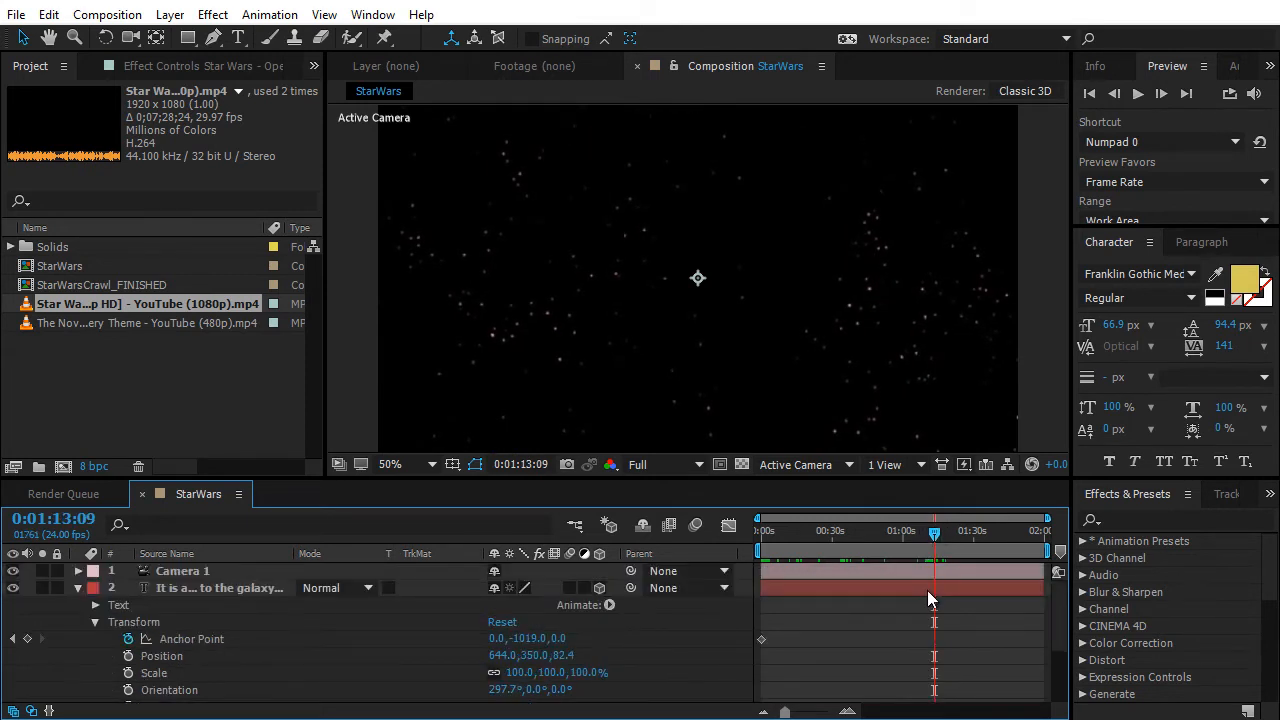
drag(526, 639, 1279, 617)
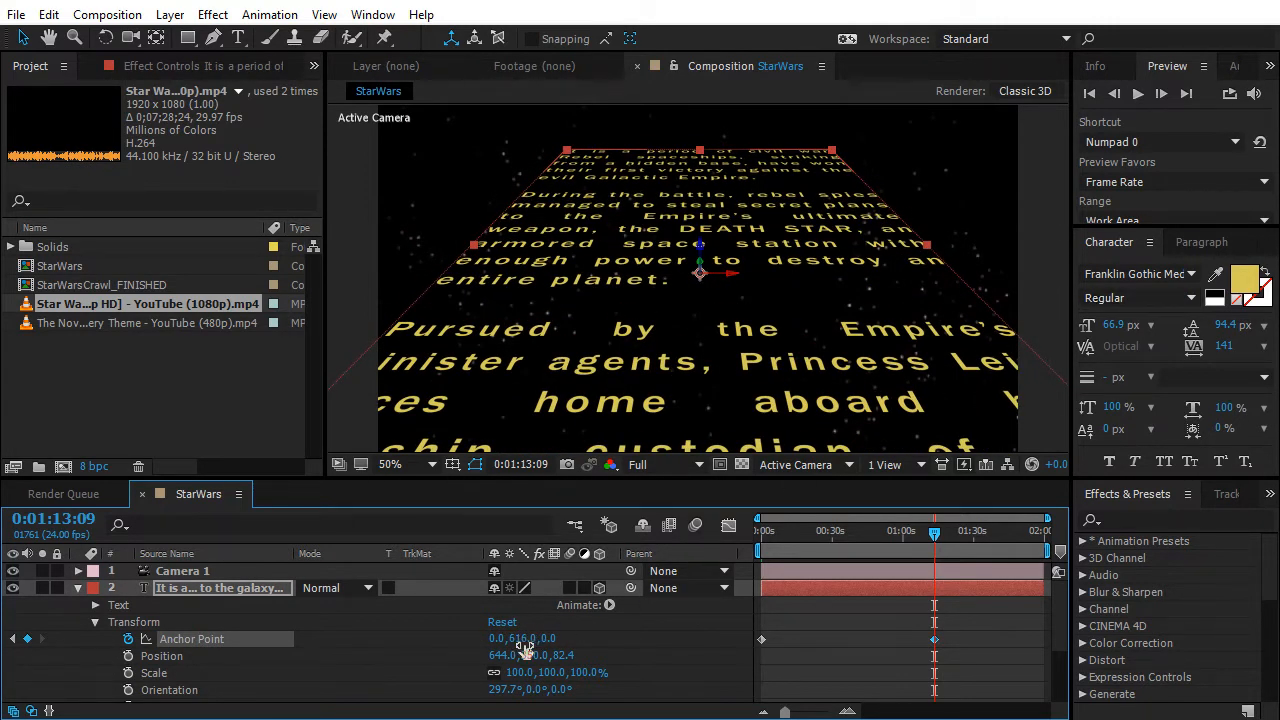
drag(526, 648, 1223, 645)
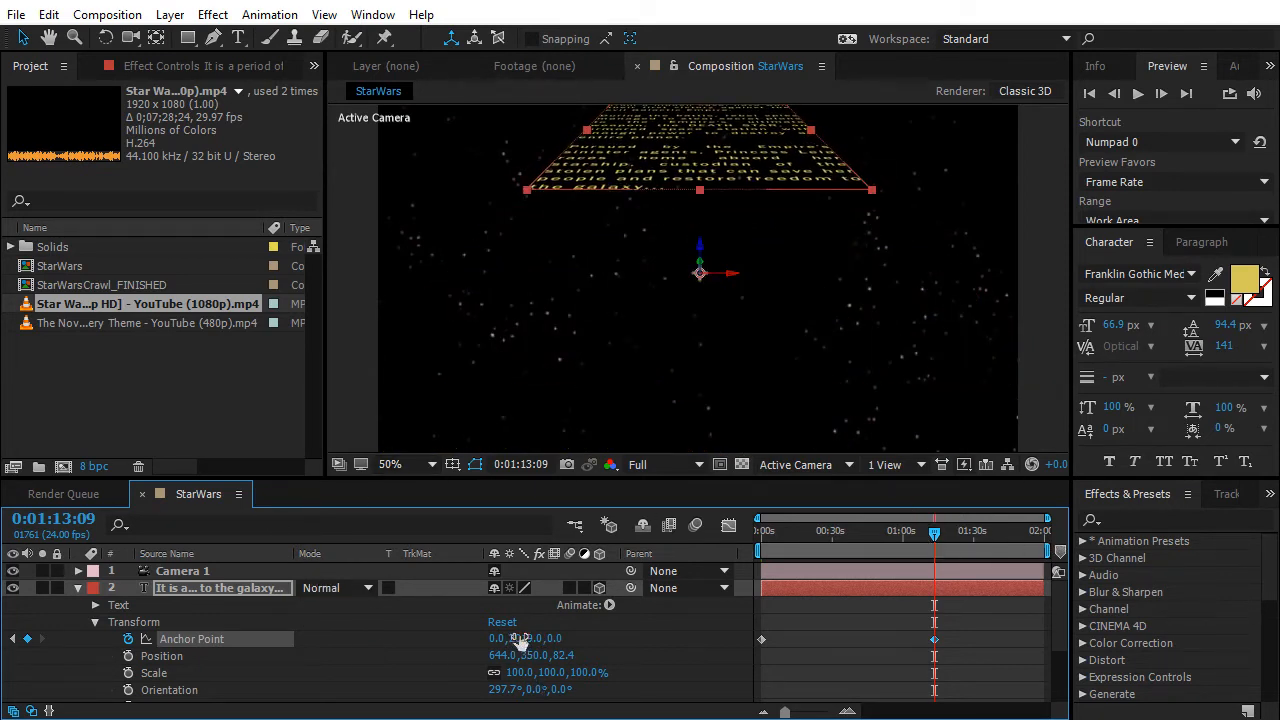
drag(517, 643, 1060, 632)
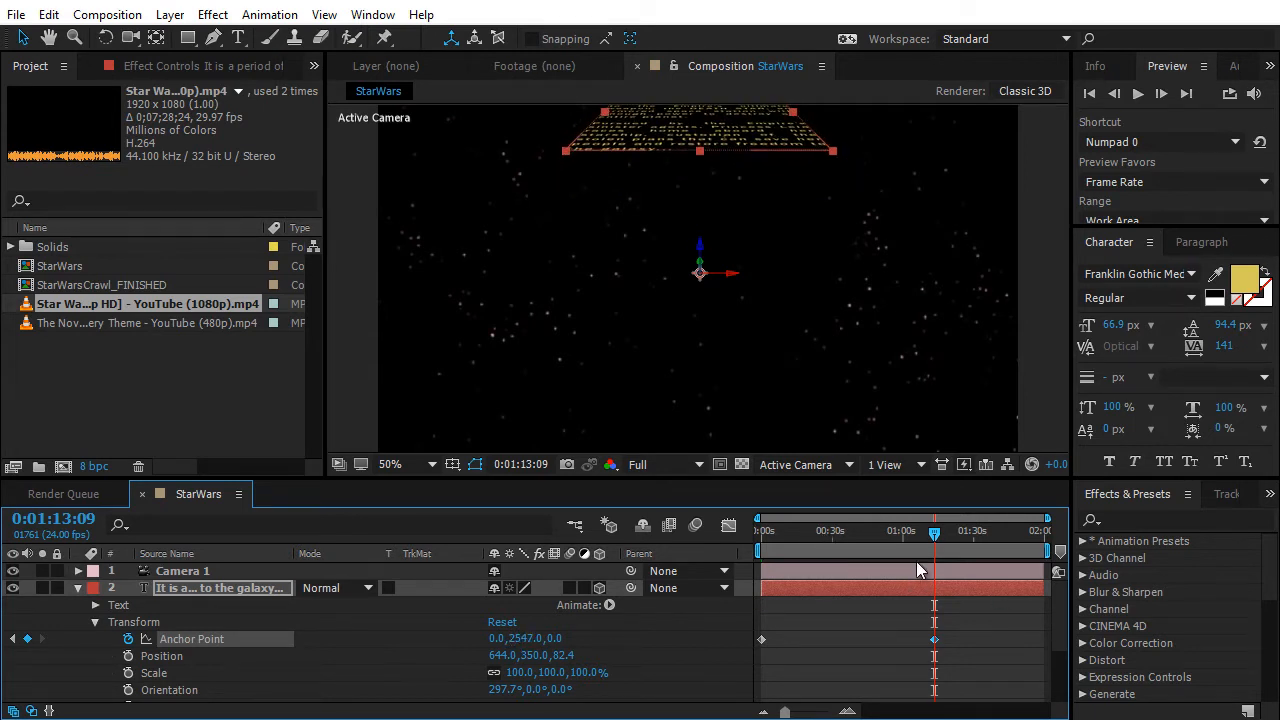
- At 0:00:10:14, move the crawl text layer down onto the reference crawl, to position 644, 389, 8
click(910, 533)
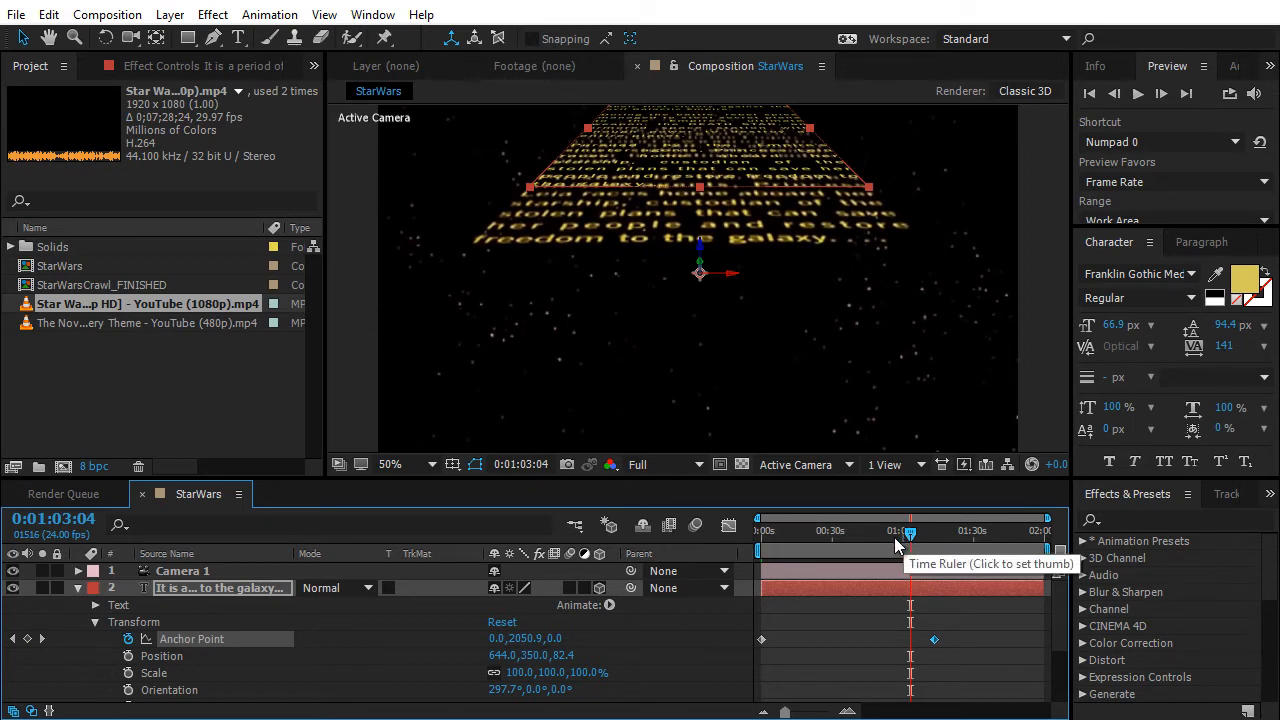
drag(908, 534, 788, 550)
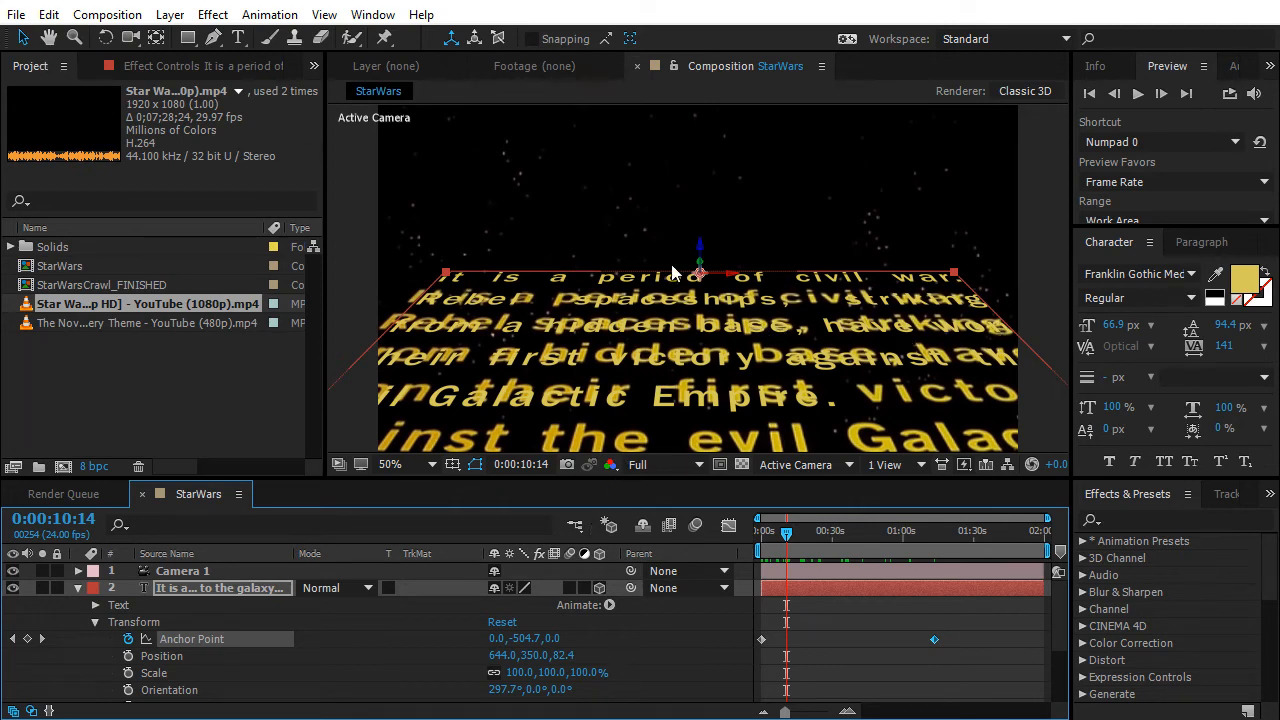
drag(702, 268, 697, 310)
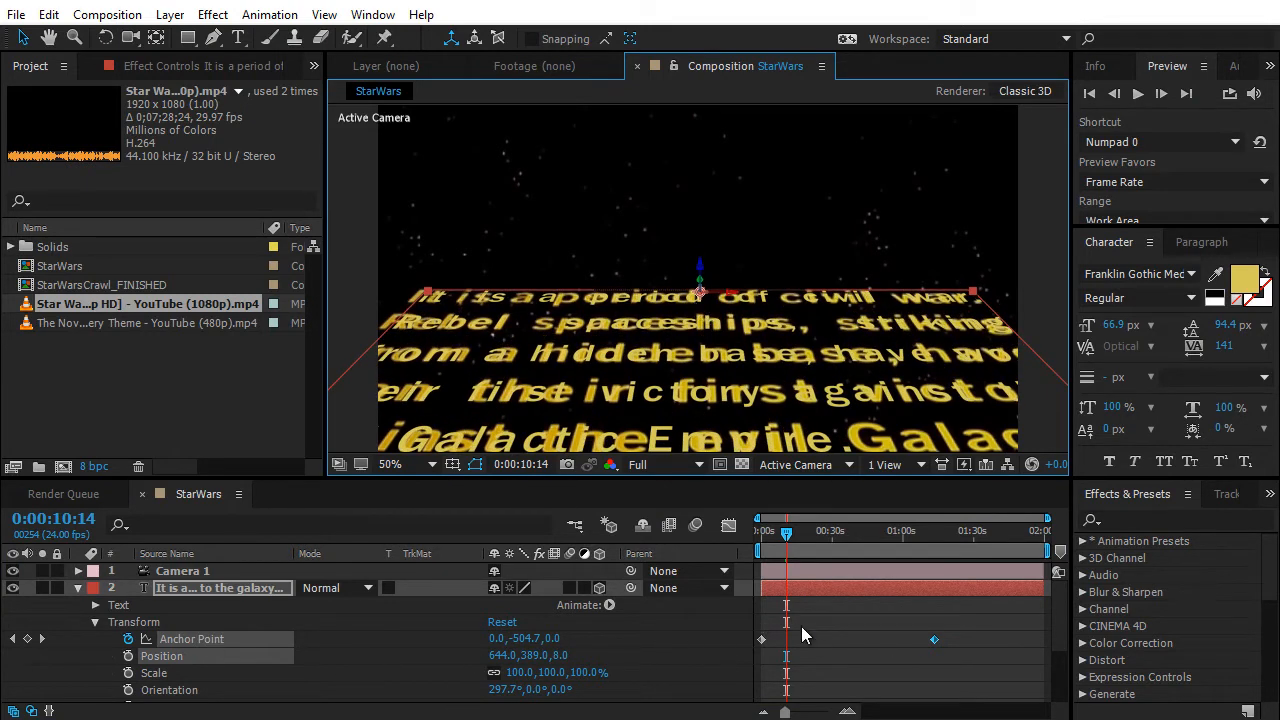
- Set the first anchor point keyframe's Y to -940 at 0:00:00:00 and compare the crawl's motion with the reference over time
drag(786, 532, 760, 541)
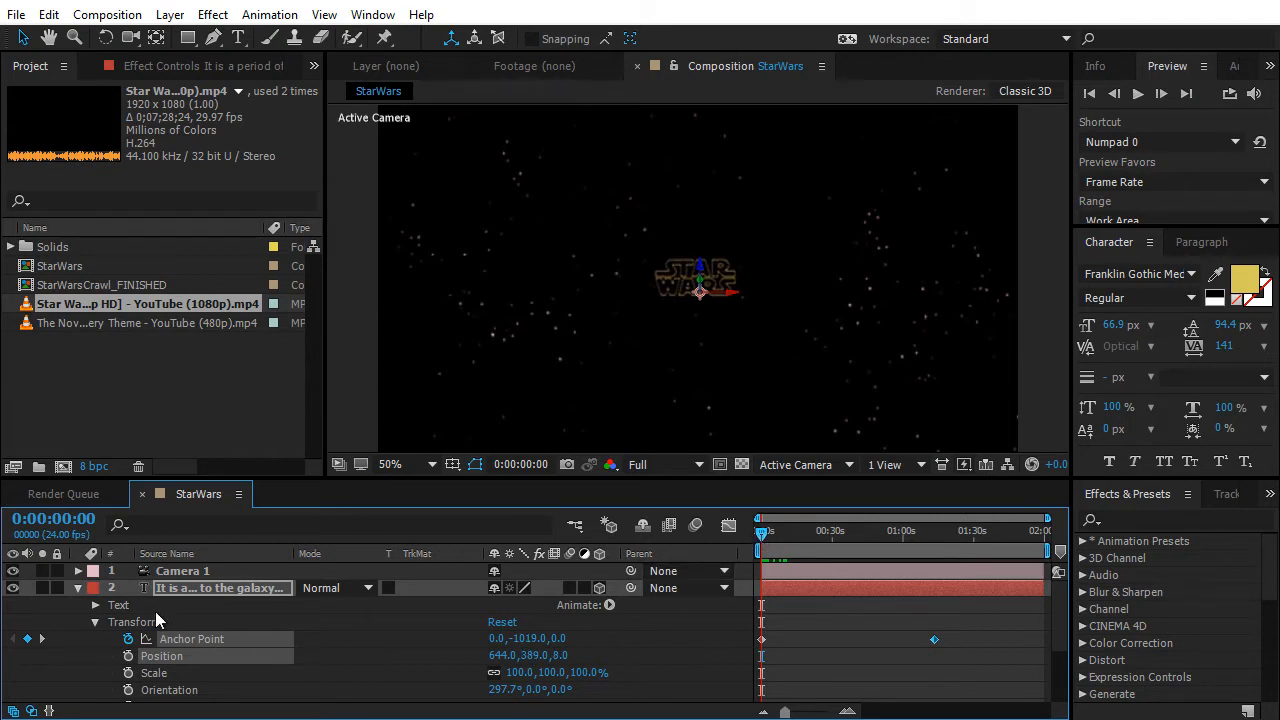
drag(518, 643, 630, 622)
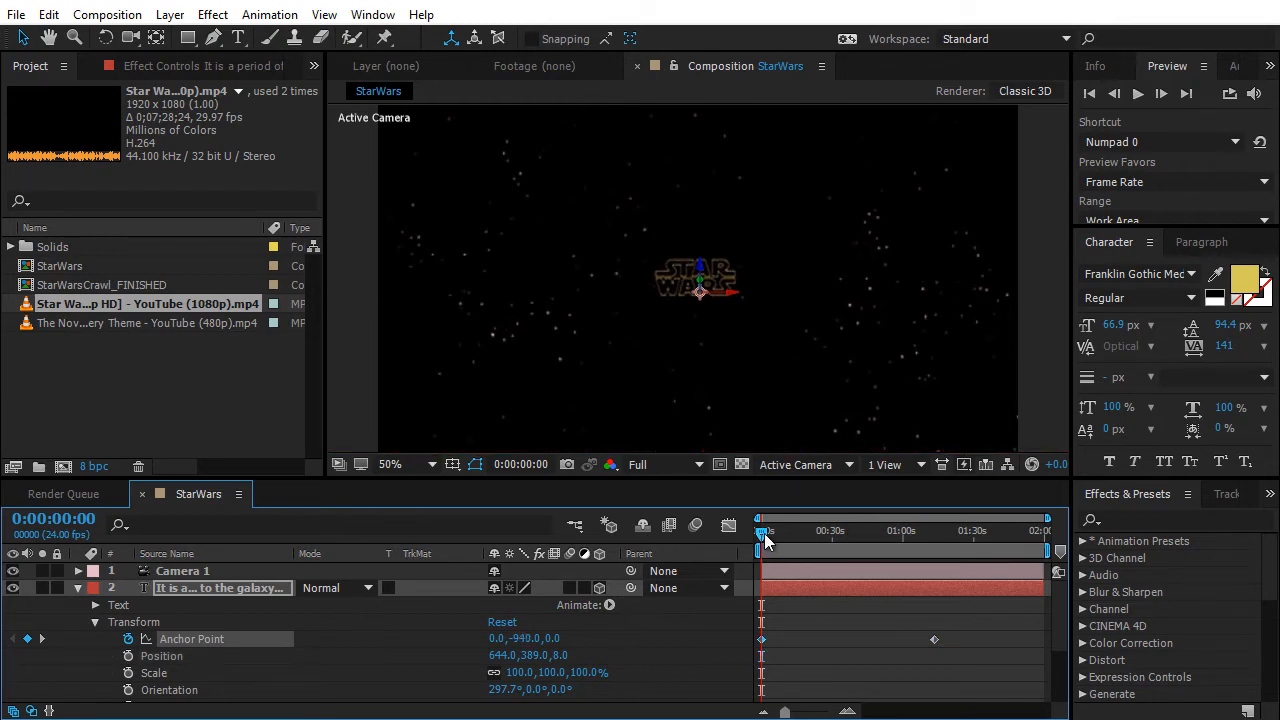
drag(764, 533, 780, 541)
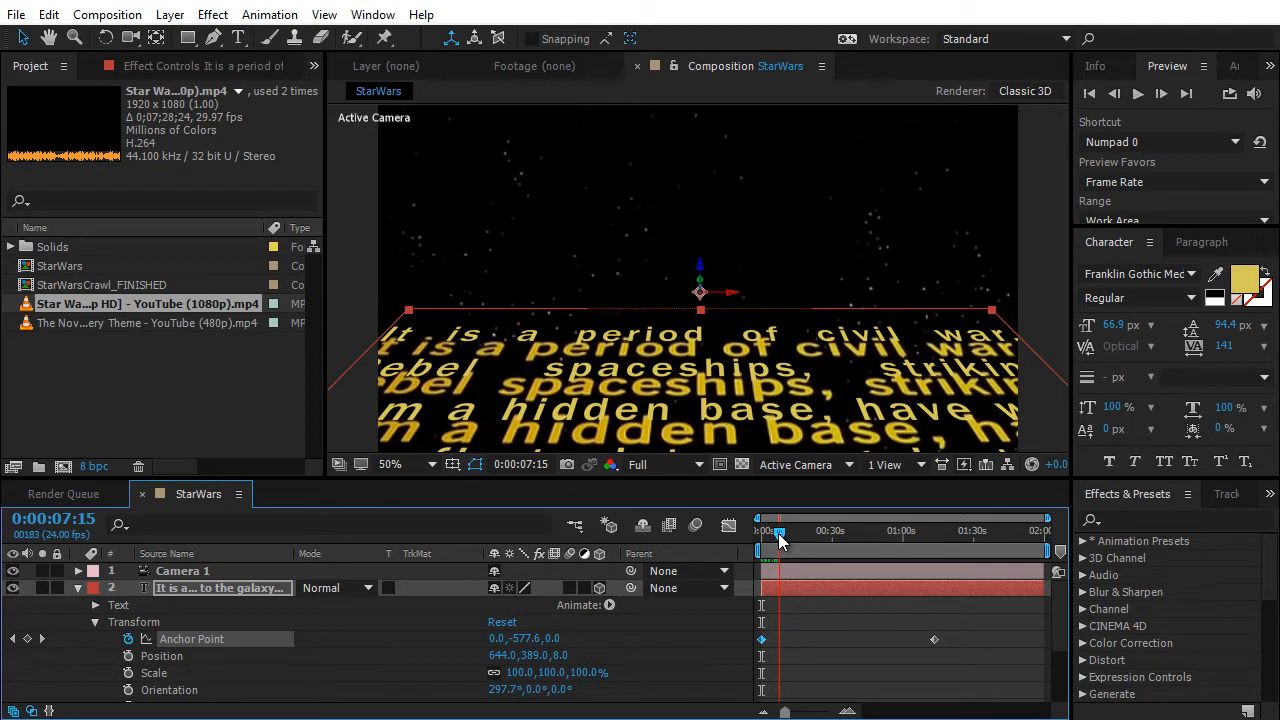
drag(780, 541, 856, 536)
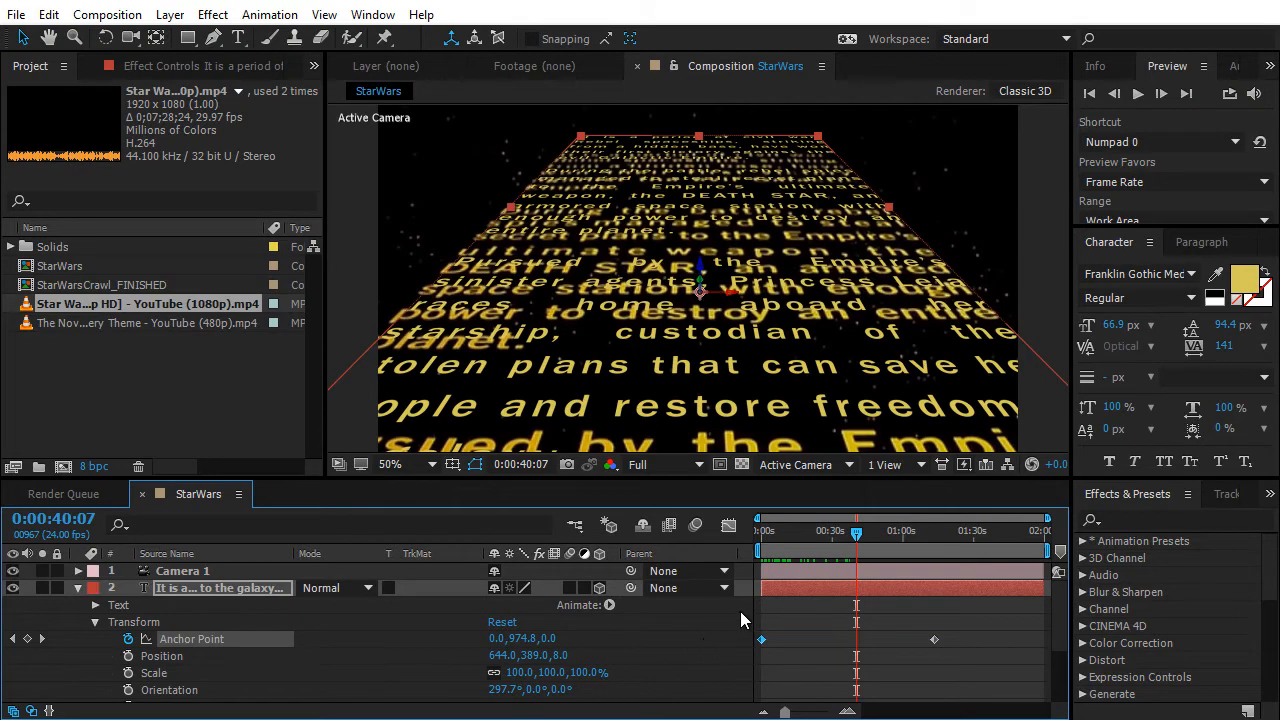
click(799, 538)
drag(768, 546, 836, 540)
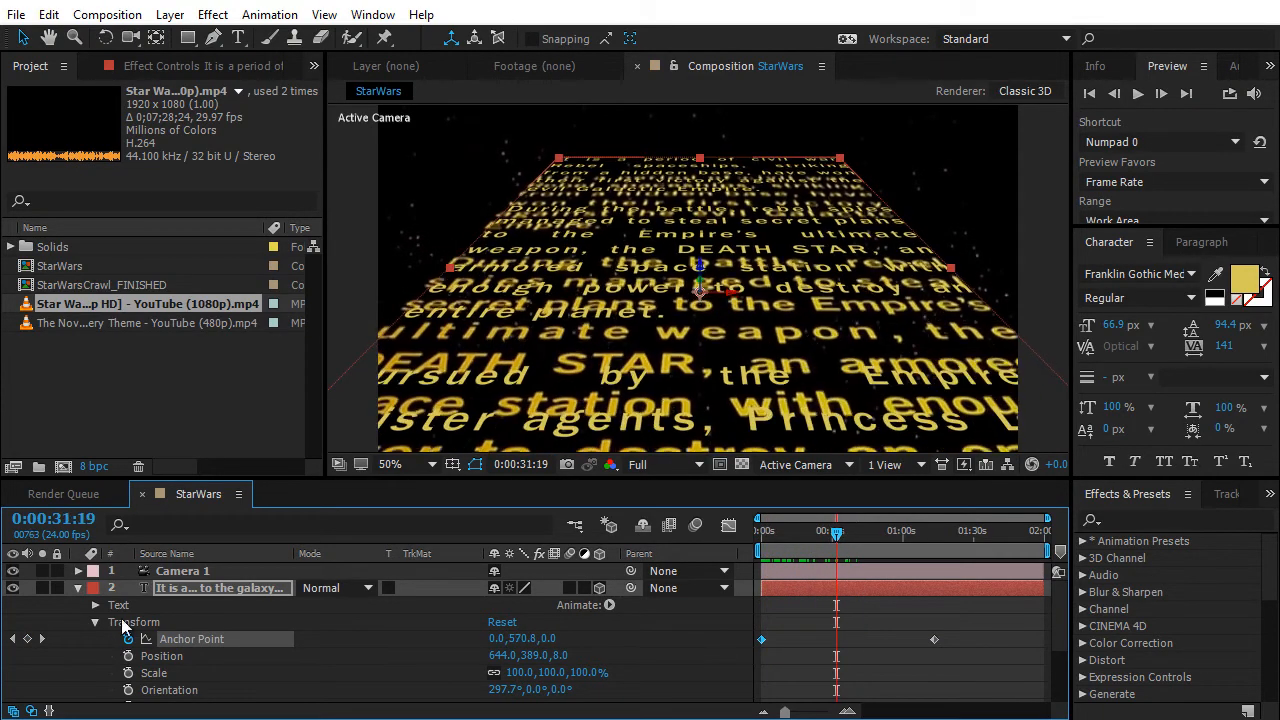
- Examine the far end of the crawl with and without the soloed reference video, then leave the reference unsoloed and hidden
scroll(130, 626, down, 3)
click(13, 693)
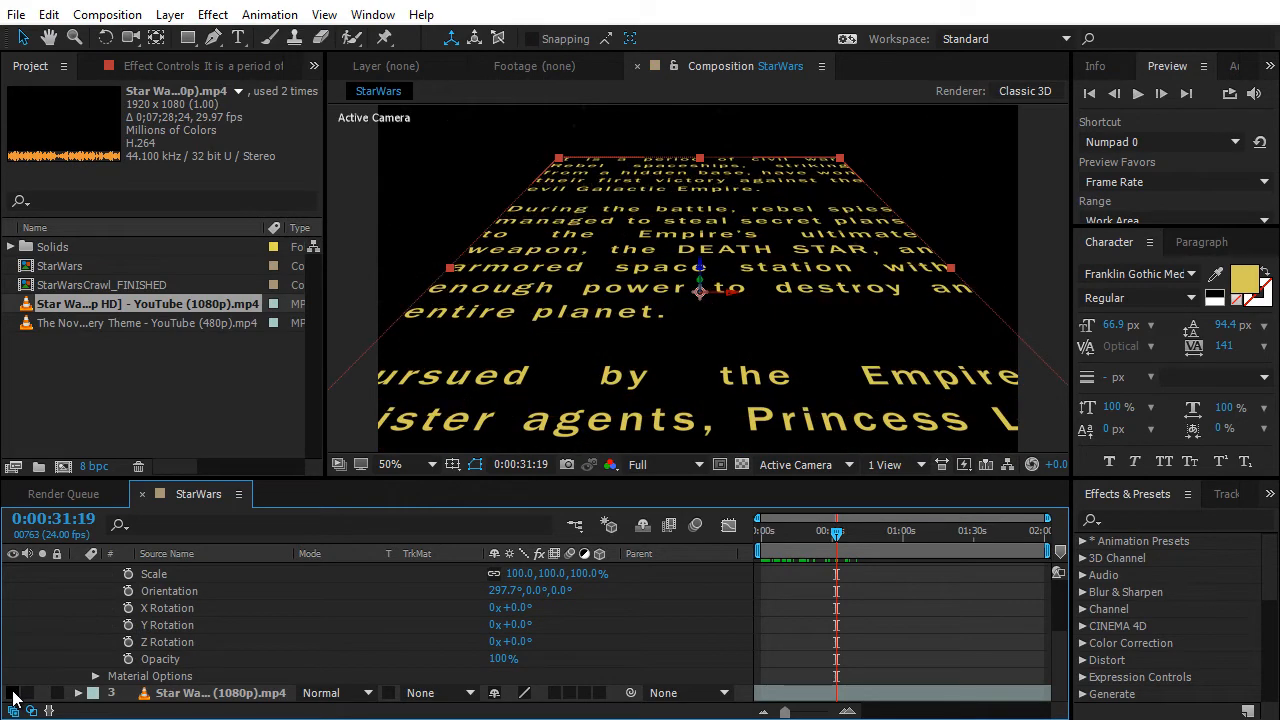
drag(787, 534, 900, 520)
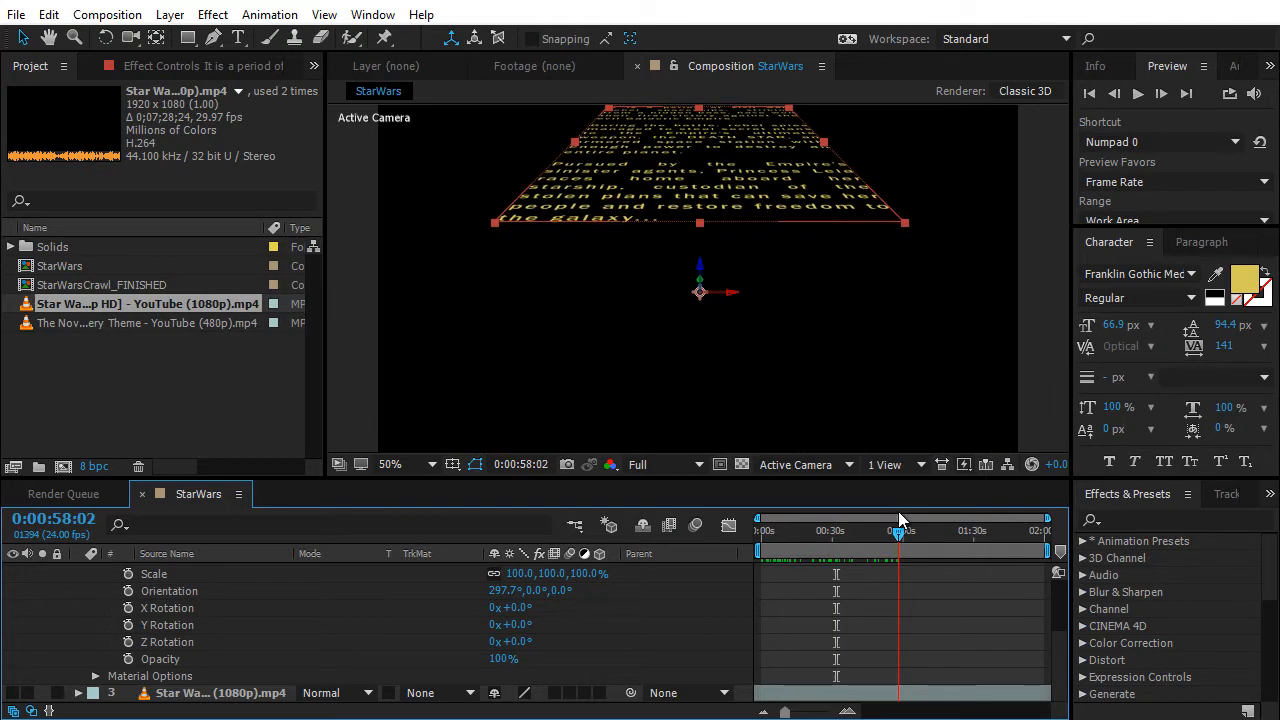
click(14, 694)
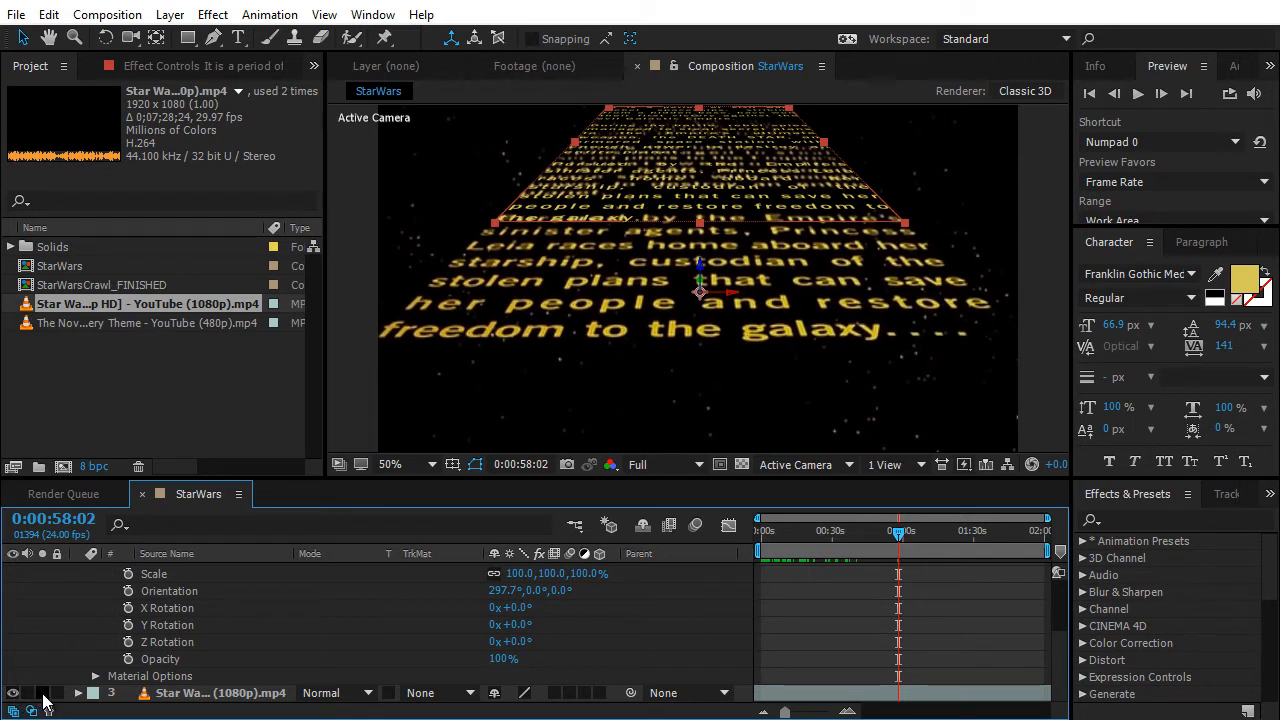
click(42, 693)
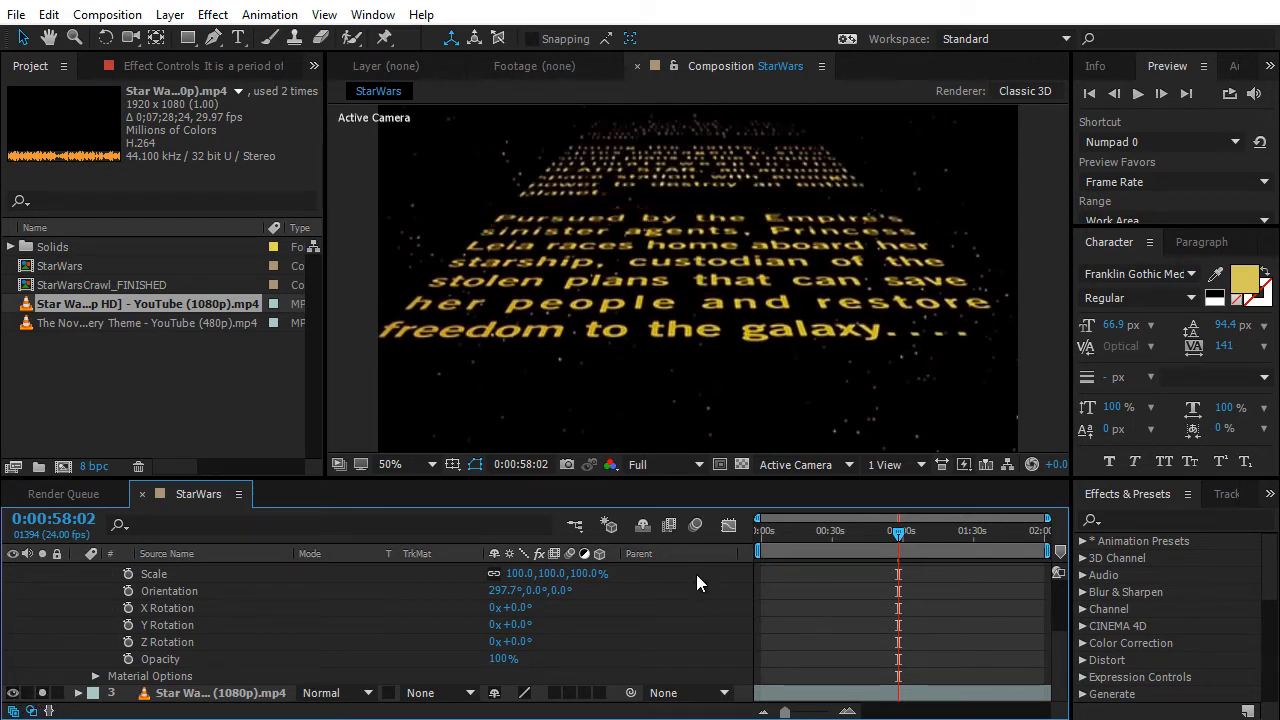
drag(898, 531, 913, 538)
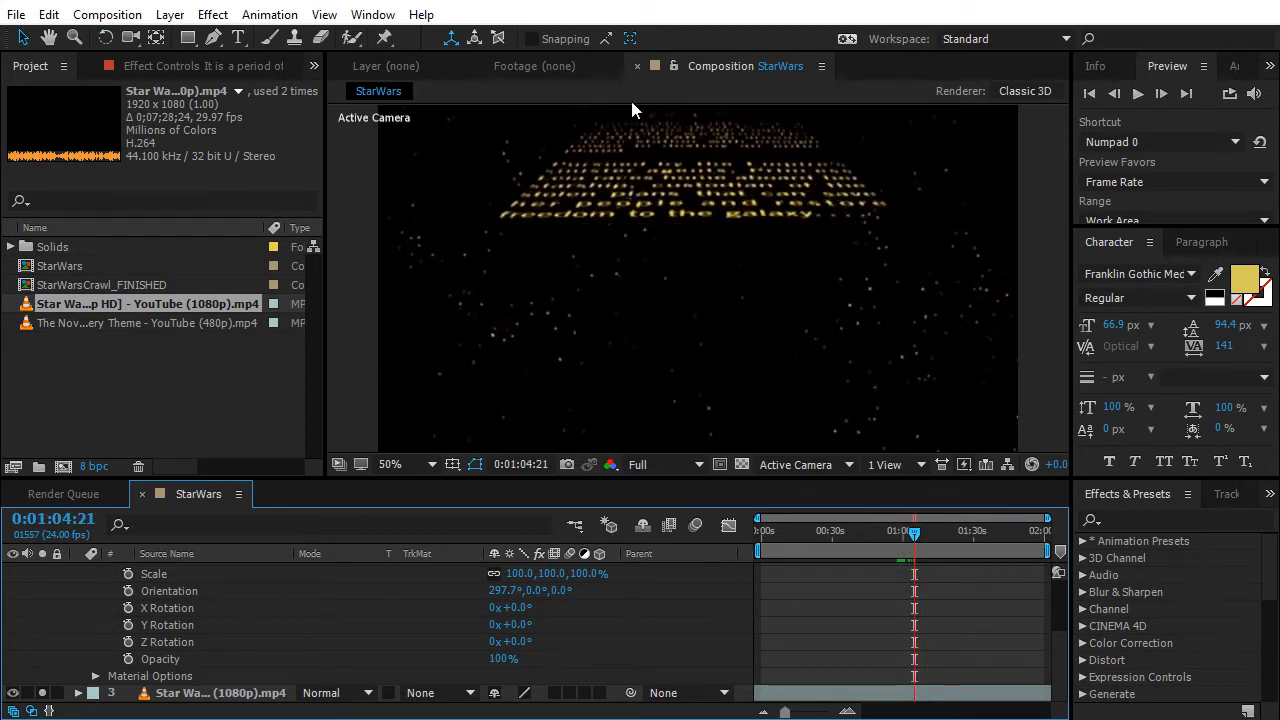
drag(914, 532, 877, 533)
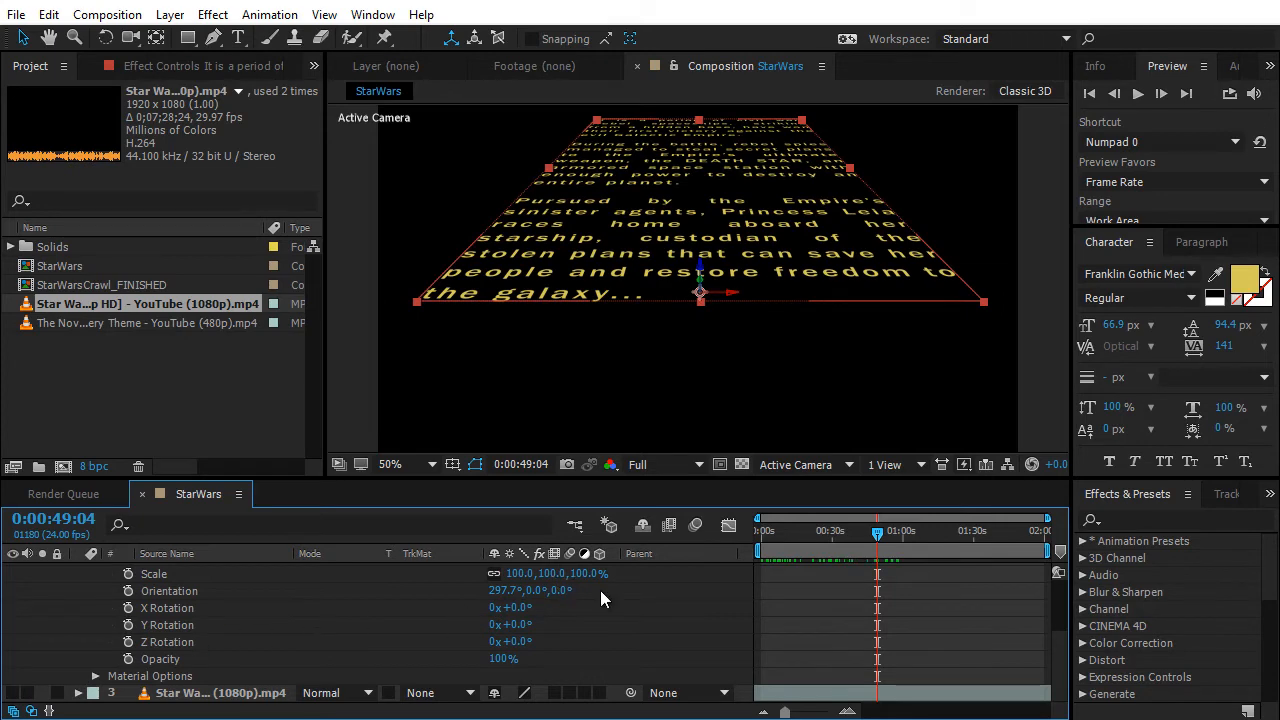
- Create a black 1280 × 720 px solid directly above the crawl text layer
scroll(470, 618, up, 3)
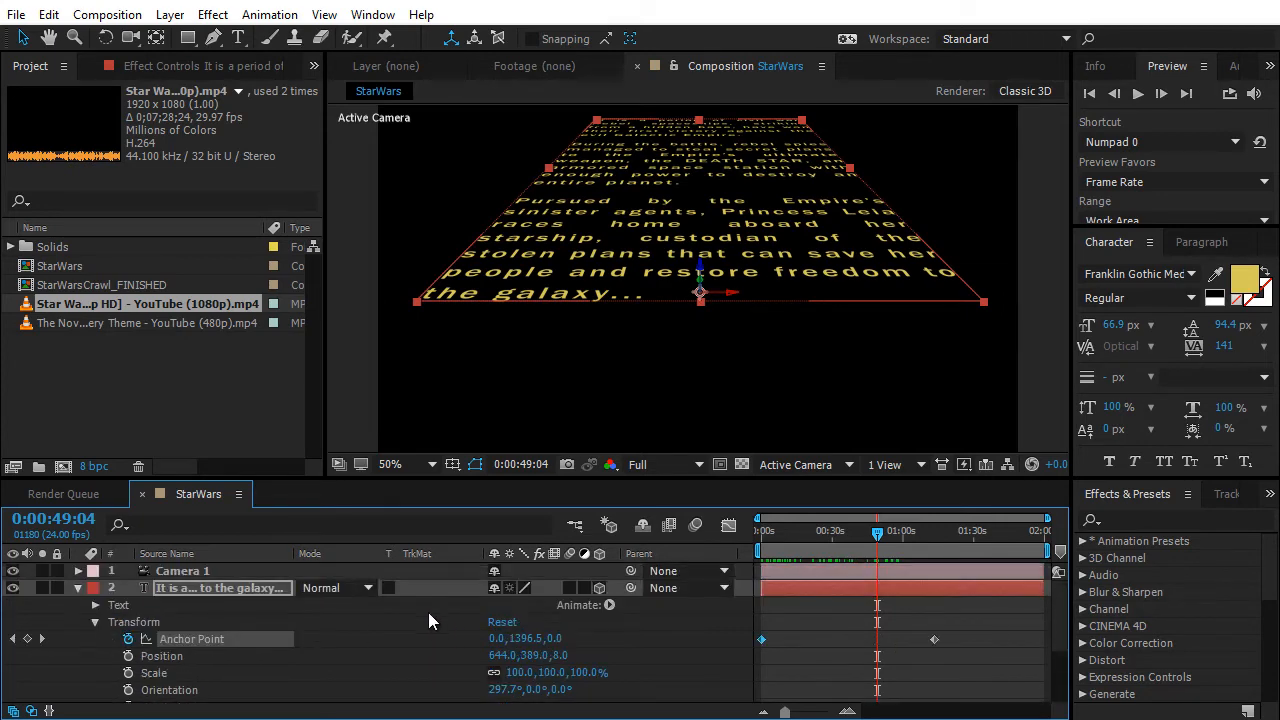
click(268, 590)
click(168, 14)
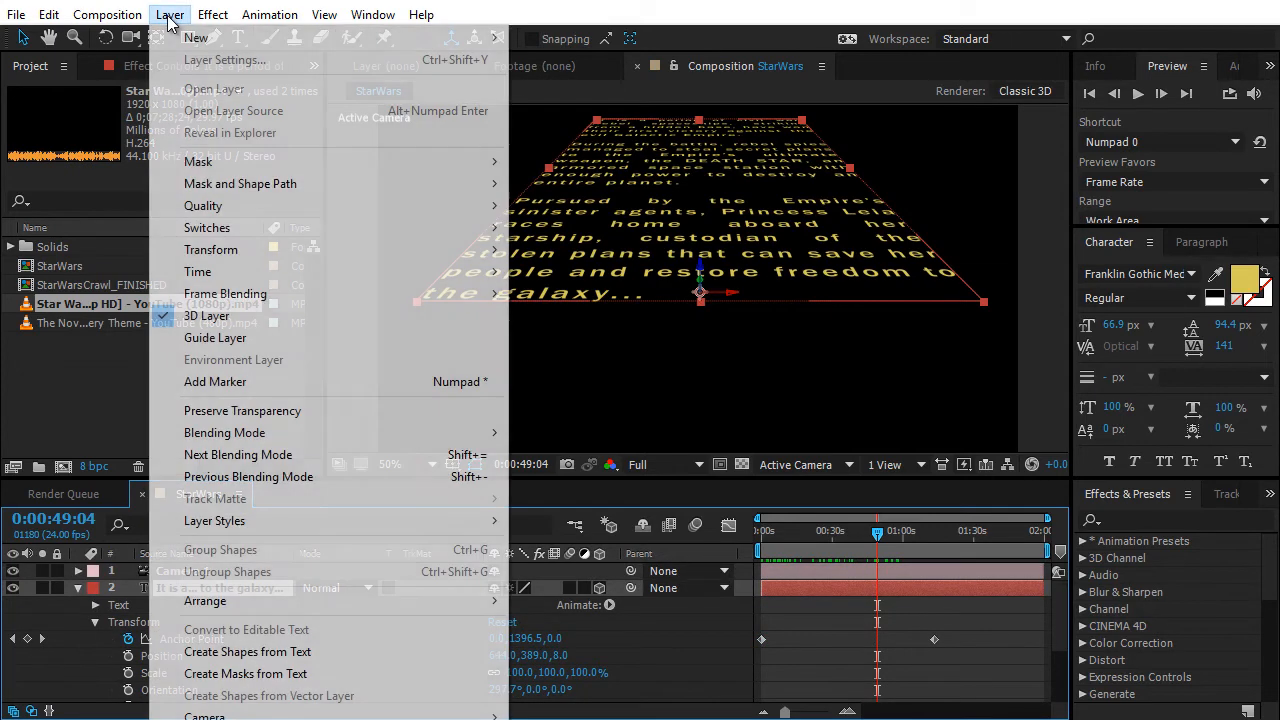
mouse_move(175, 38)
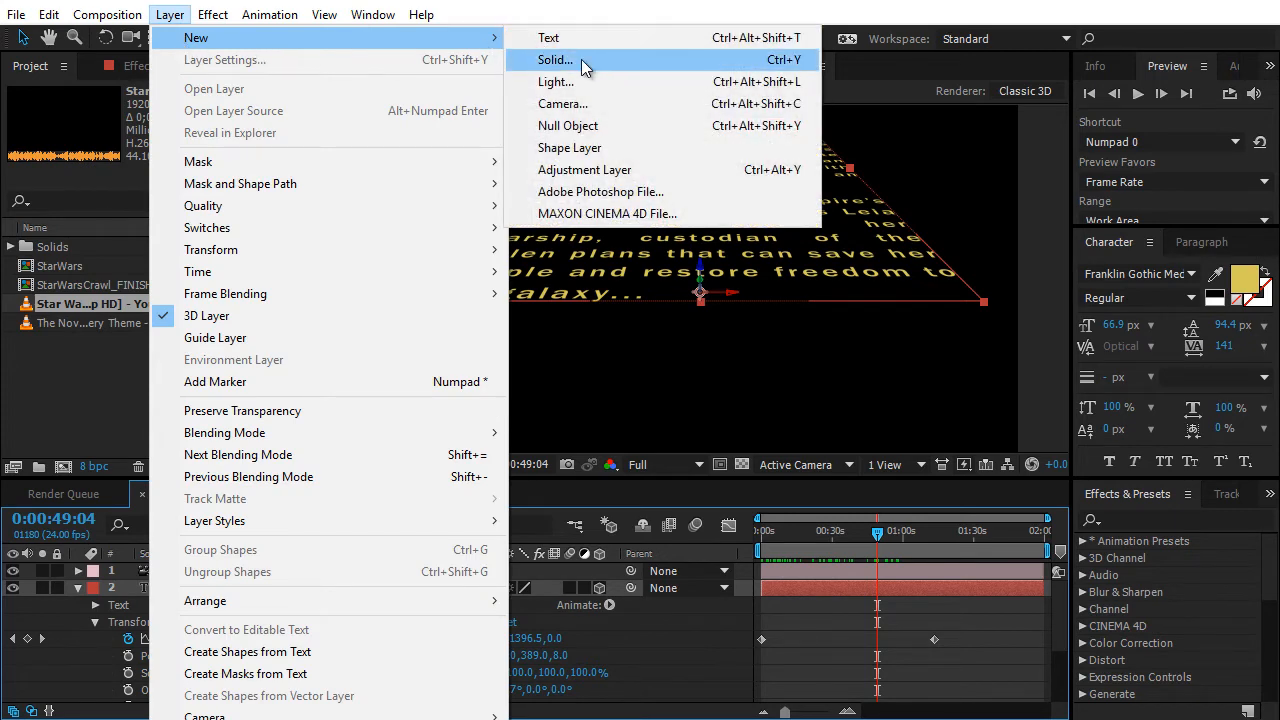
click(580, 60)
drag(1228, 396, 800, 257)
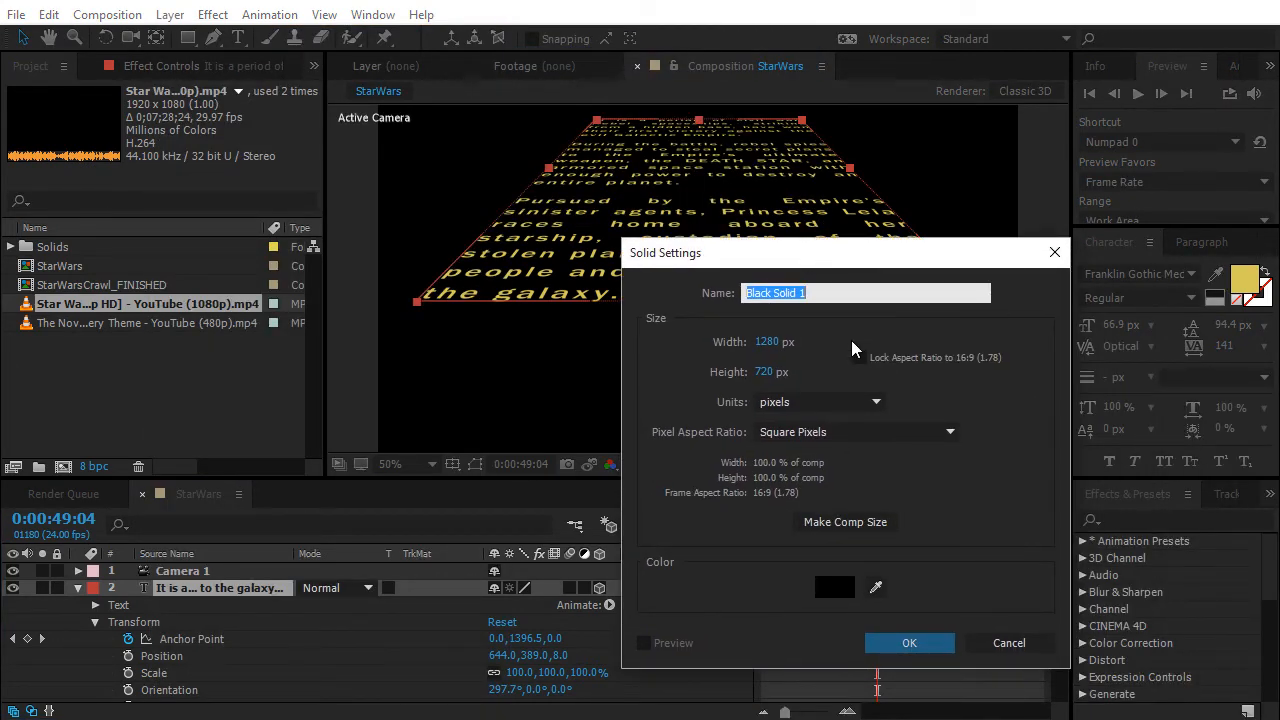
click(883, 642)
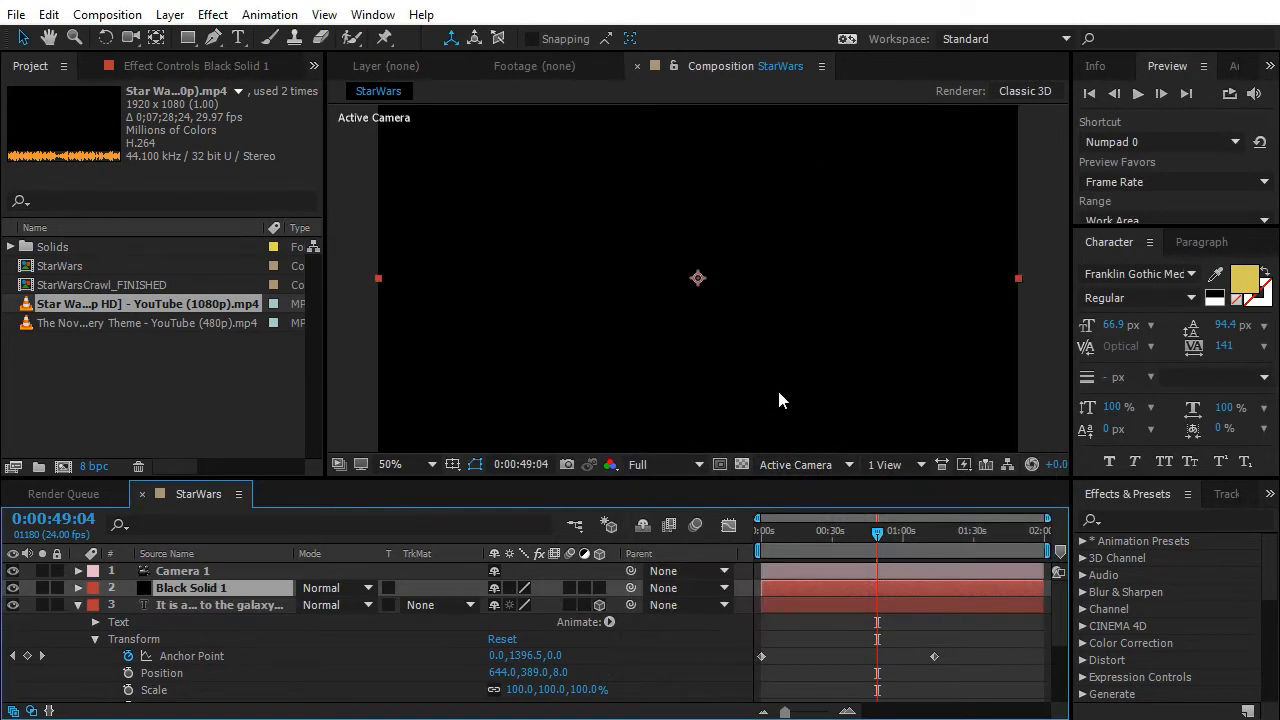
- Find the Gradient Ramp effect by searching for "ramp" and apply it to the Black Solid 1 layer
click(1143, 498)
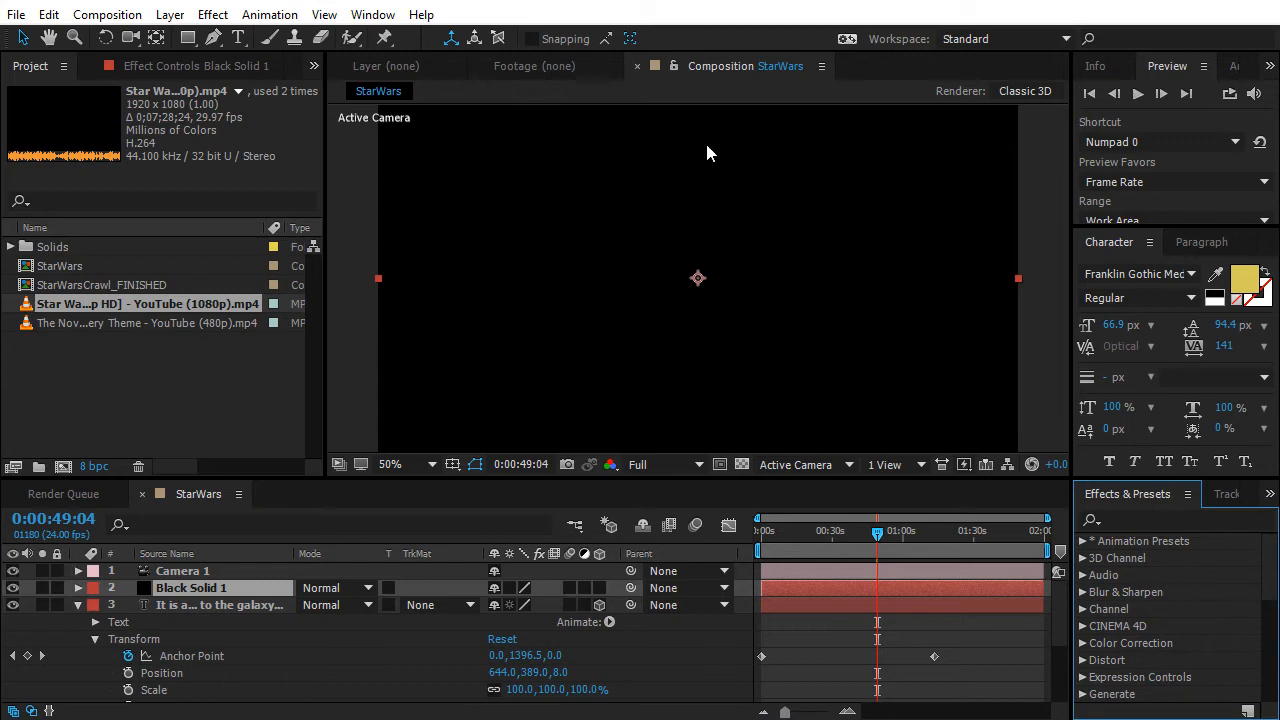
click(372, 15)
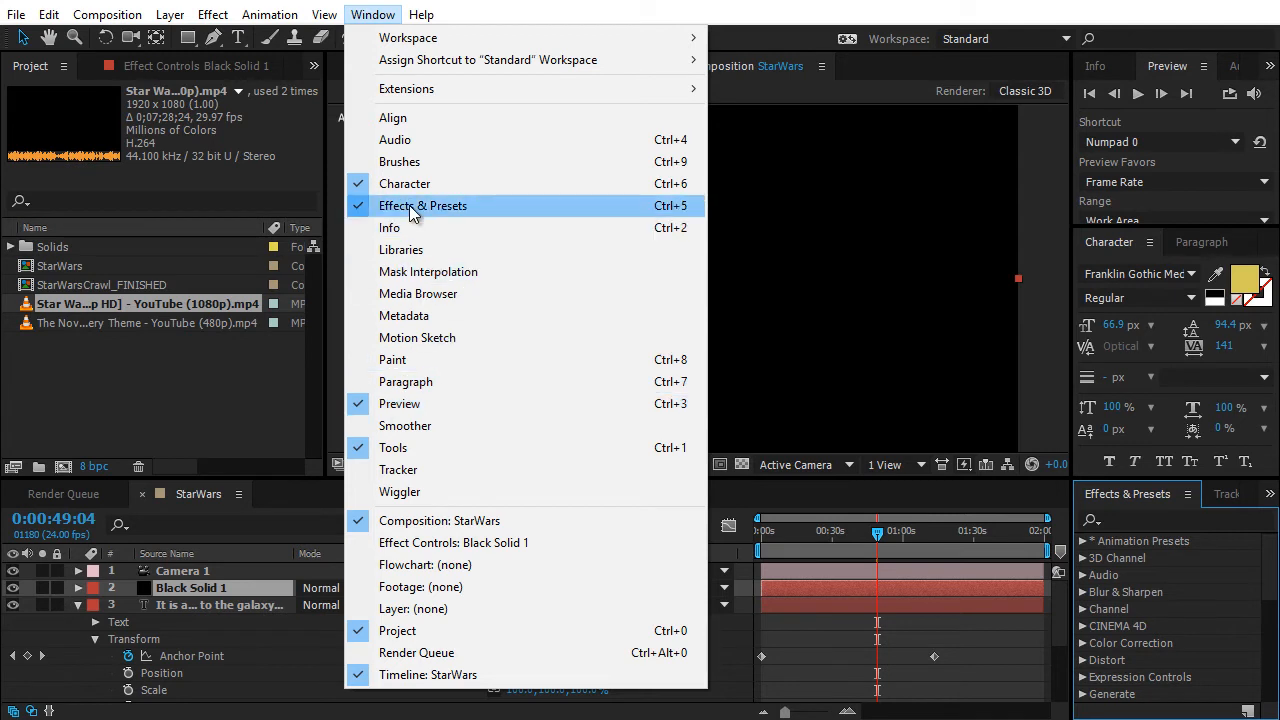
click(614, 203)
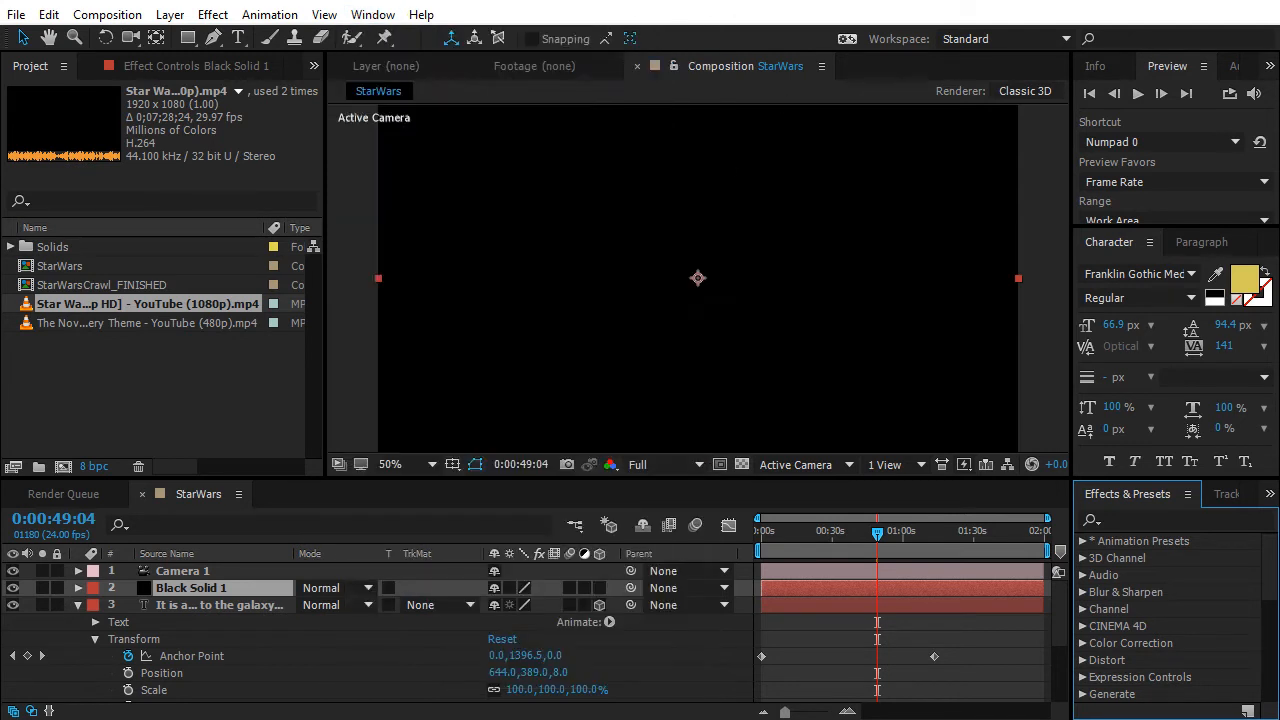
click(1136, 516)
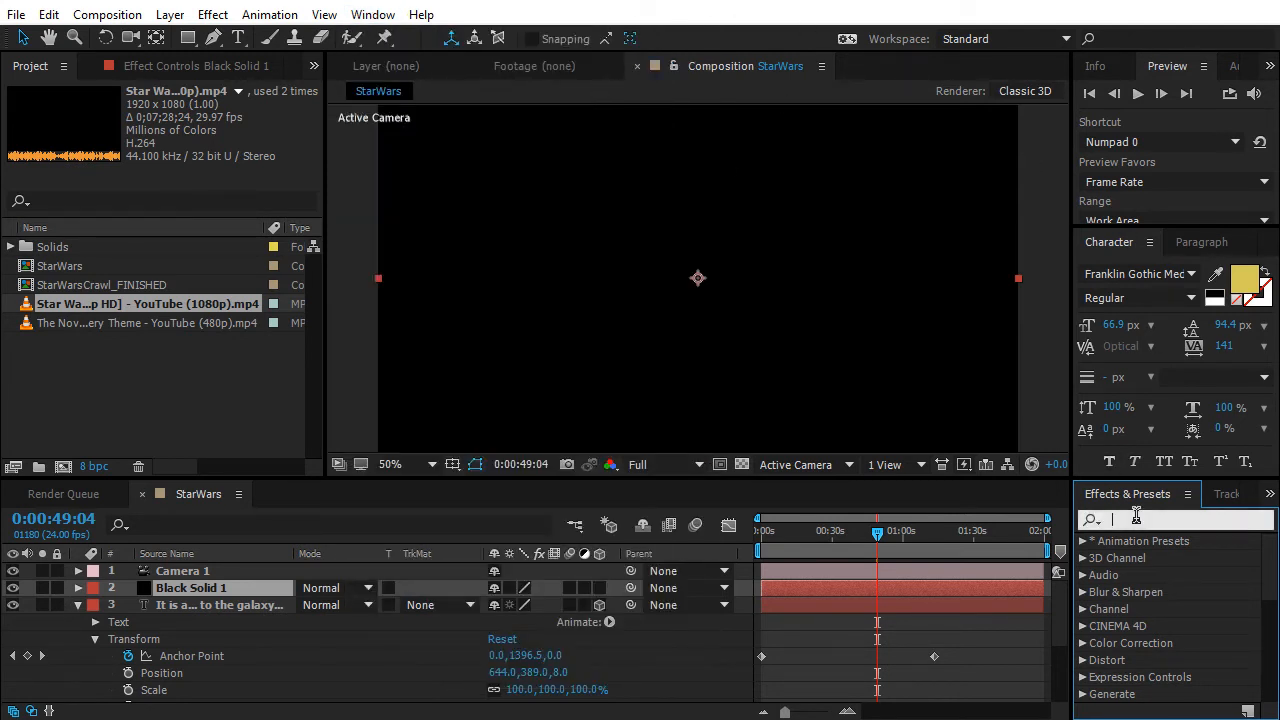
text(ramp)
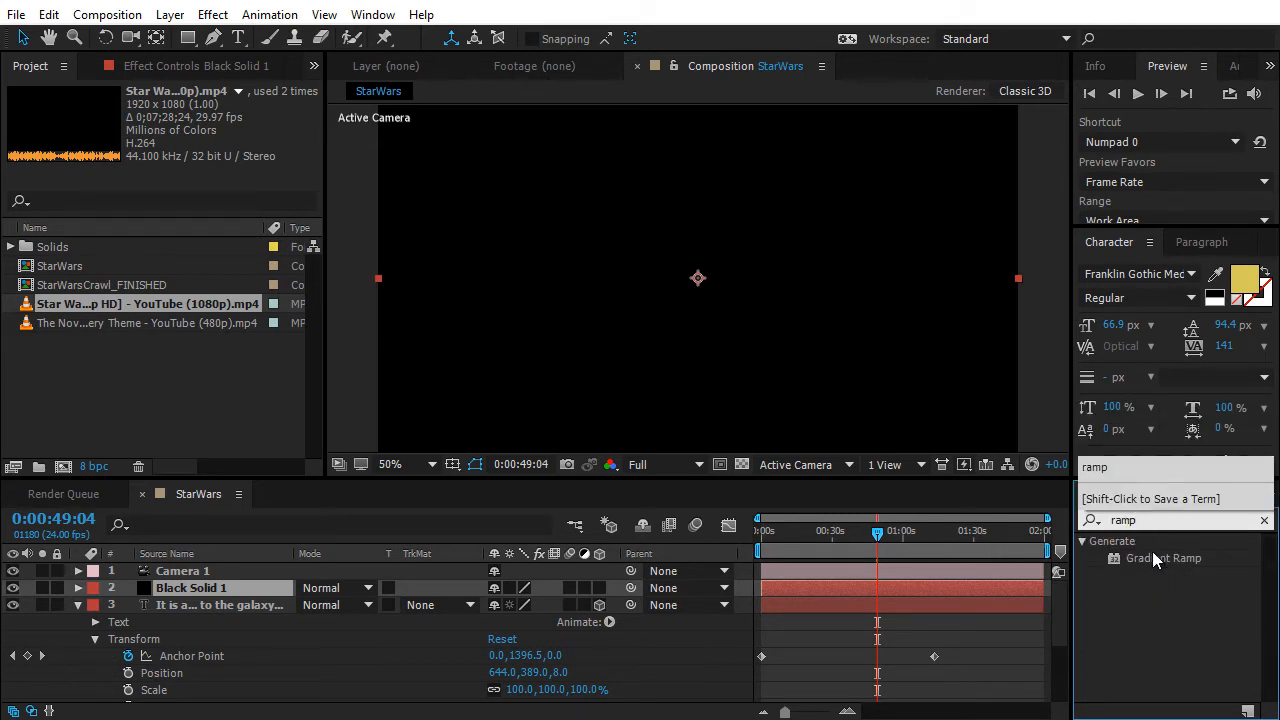
click(1165, 560)
drag(1168, 556, 217, 587)
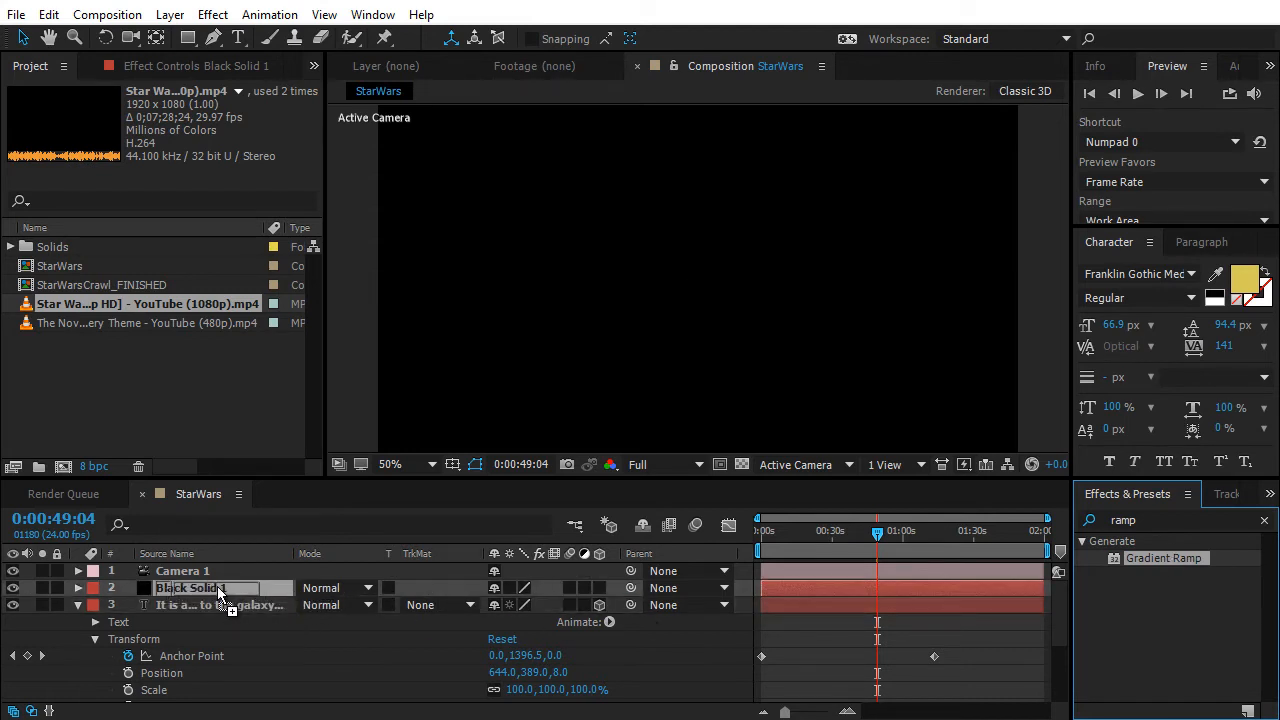
drag(217, 586, 217, 586)
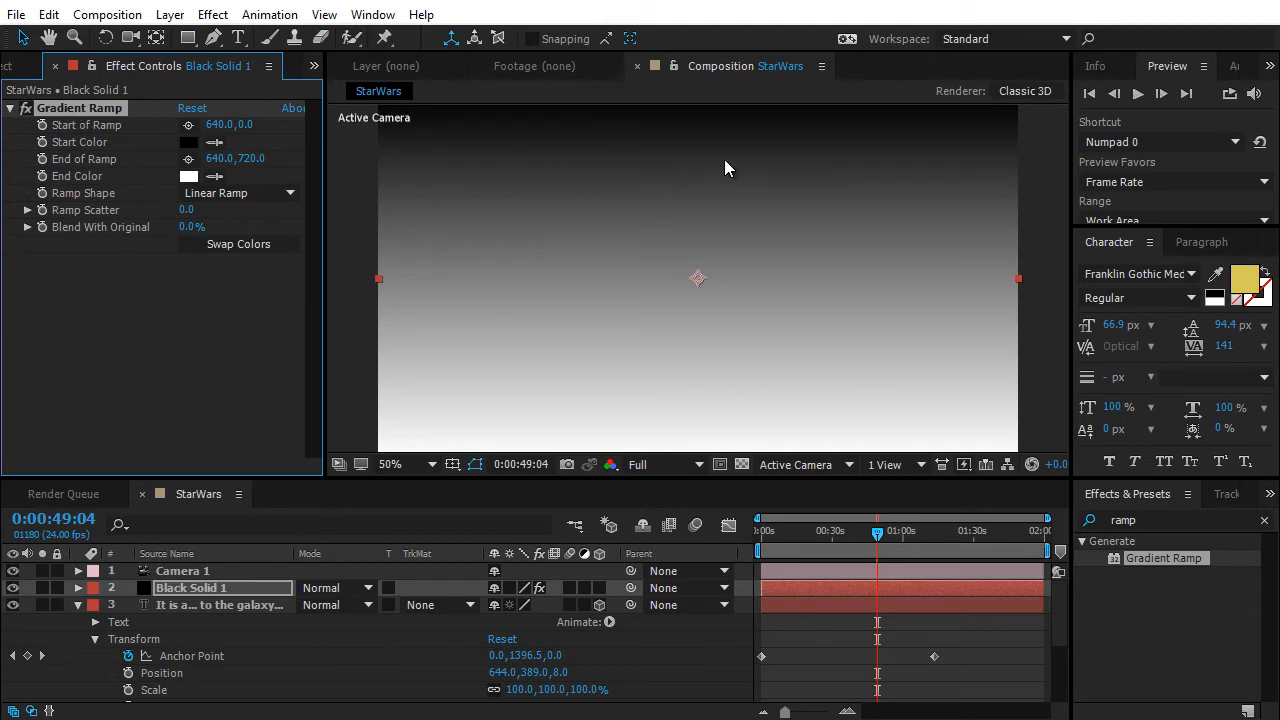
- Examine the gradient's start point at the solid's upper edge and its end point at the lower edge
key(h)
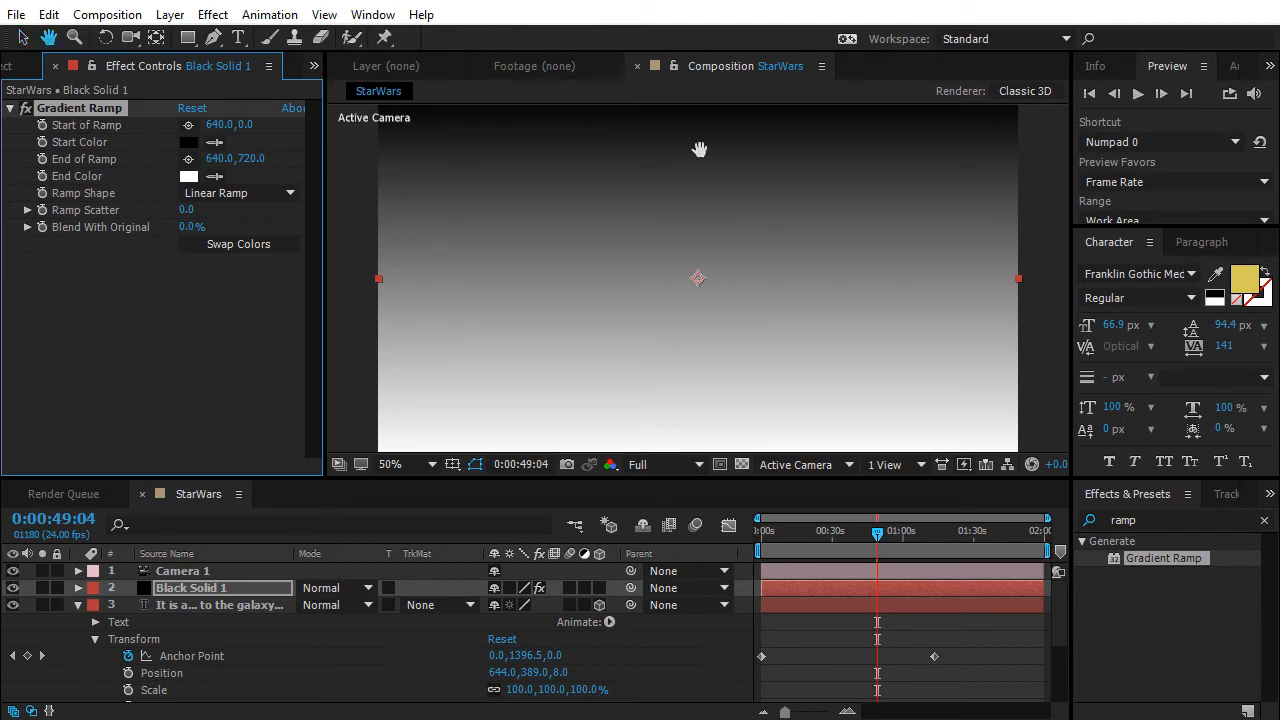
drag(699, 149, 700, 215)
key(v)
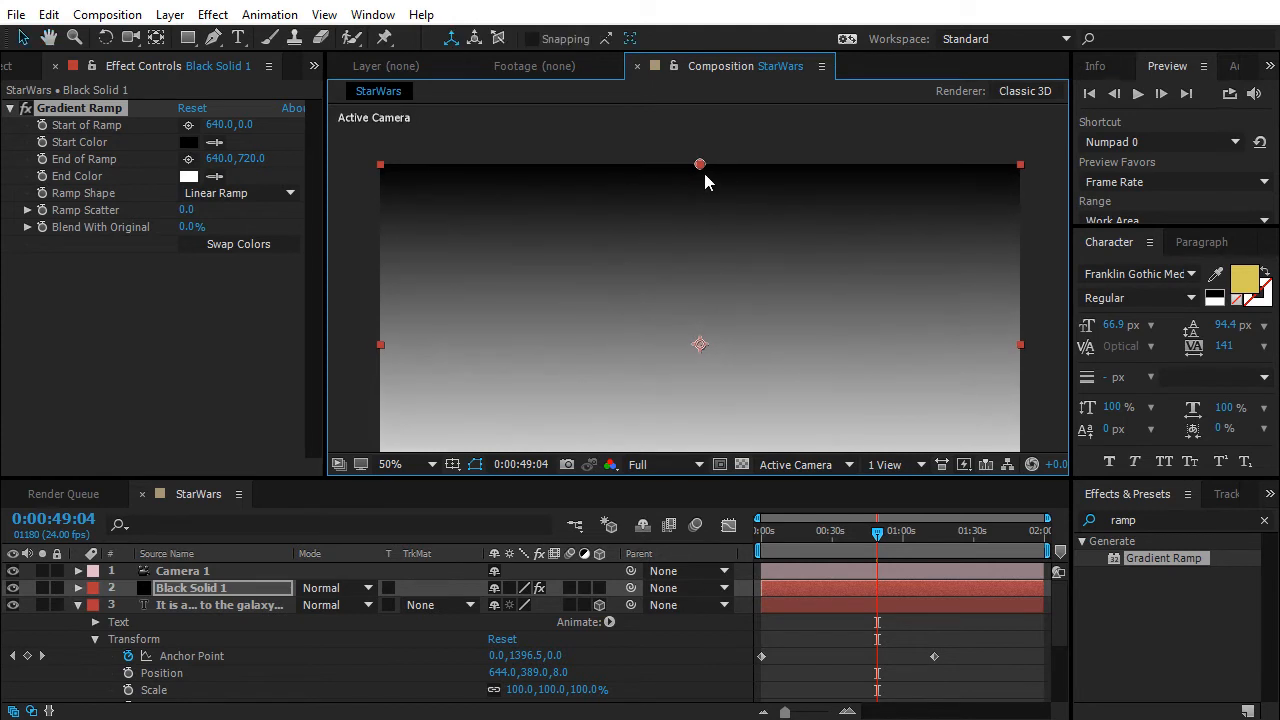
key(.)
key(h)
drag(723, 143, 728, 320)
key(v)
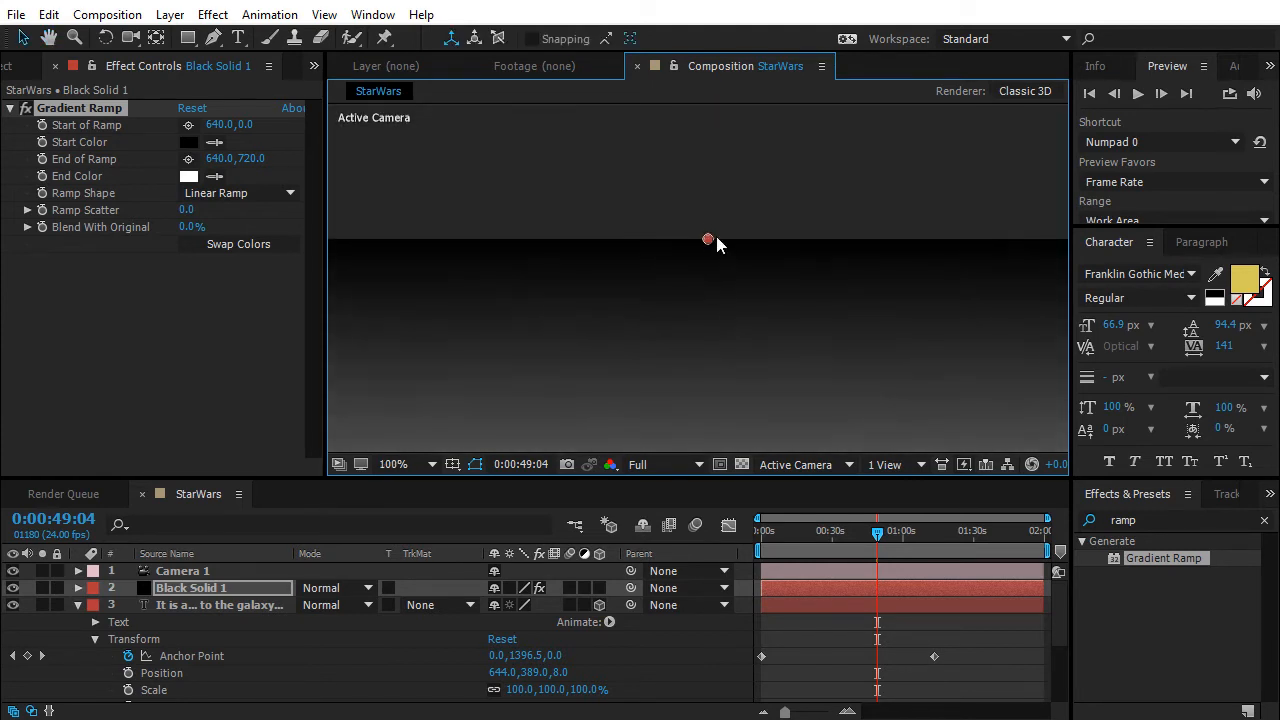
key(.)
key(.)
key(h)
drag(763, 143, 726, 269)
key(v)
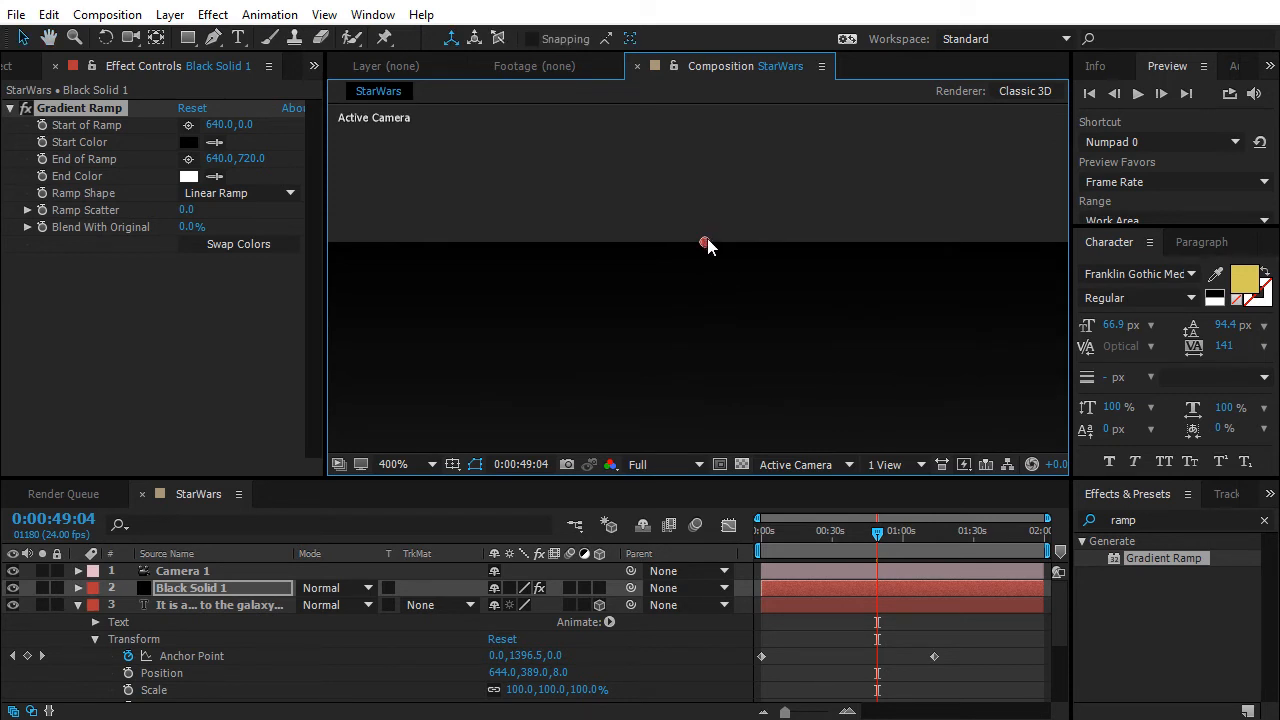
key(h)
drag(770, 325, 863, 49)
drag(830, 380, 814, 52)
drag(800, 390, 801, 26)
drag(769, 300, 696, 55)
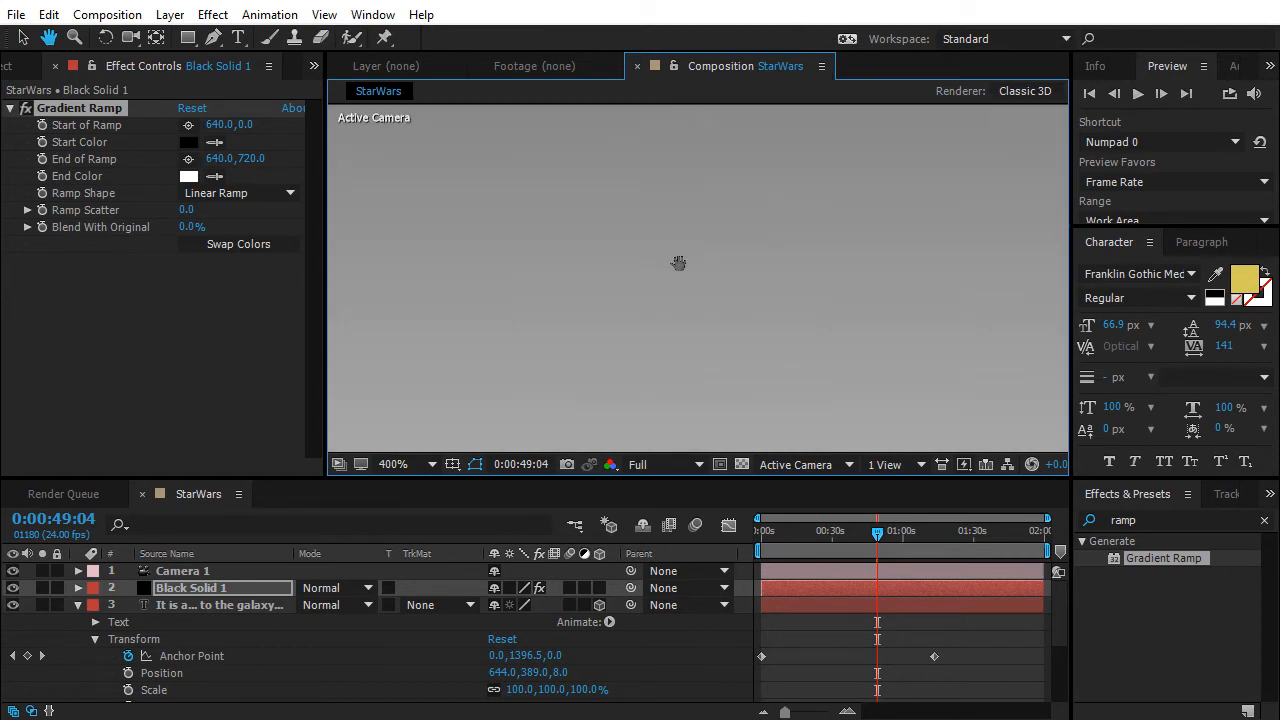
key(v)
scroll(733, 256, down, 1)
scroll(733, 256, down, 1)
key(h)
drag(728, 440, 762, 80)
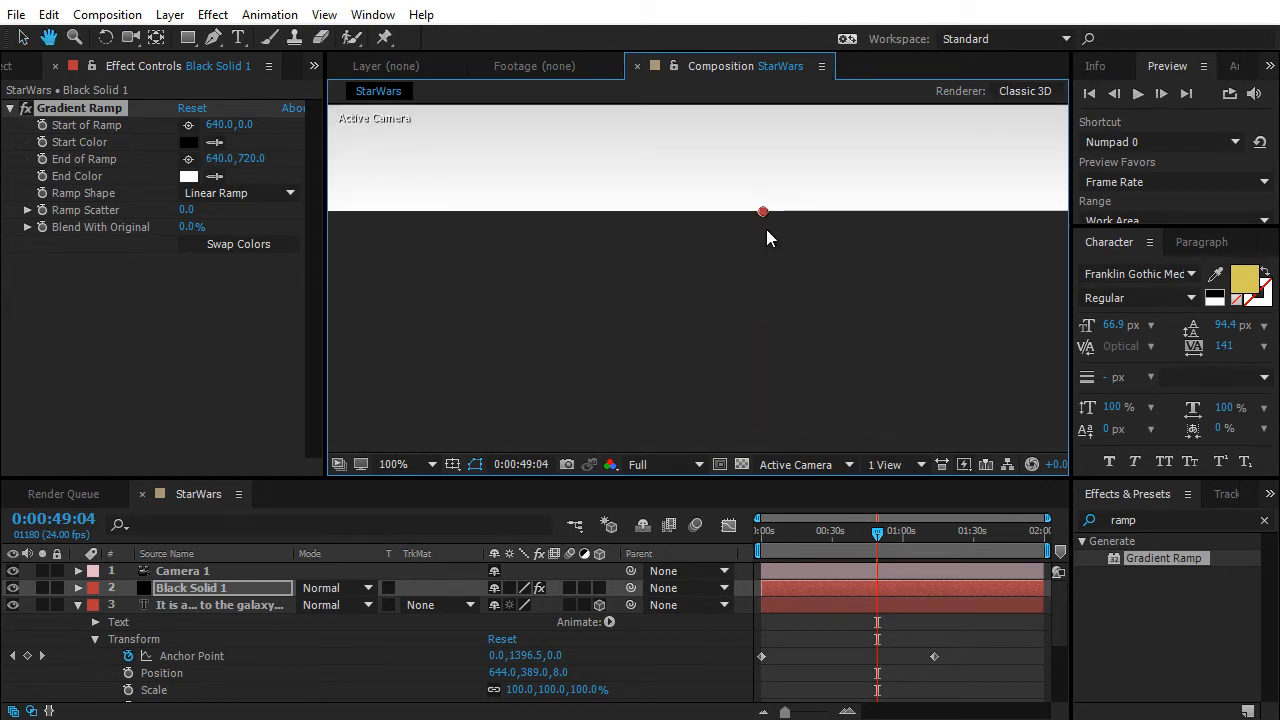
- Move the gradient's end point up to 640, 290.5 and its start point down to 640, 74
key(v)
scroll(765, 220, up, 1)
key(space)
drag(904, 205, 754, 341)
scroll(746, 290, up, 1)
key(space)
scroll(711, 311, up, 1)
scroll(734, 327, up, 1)
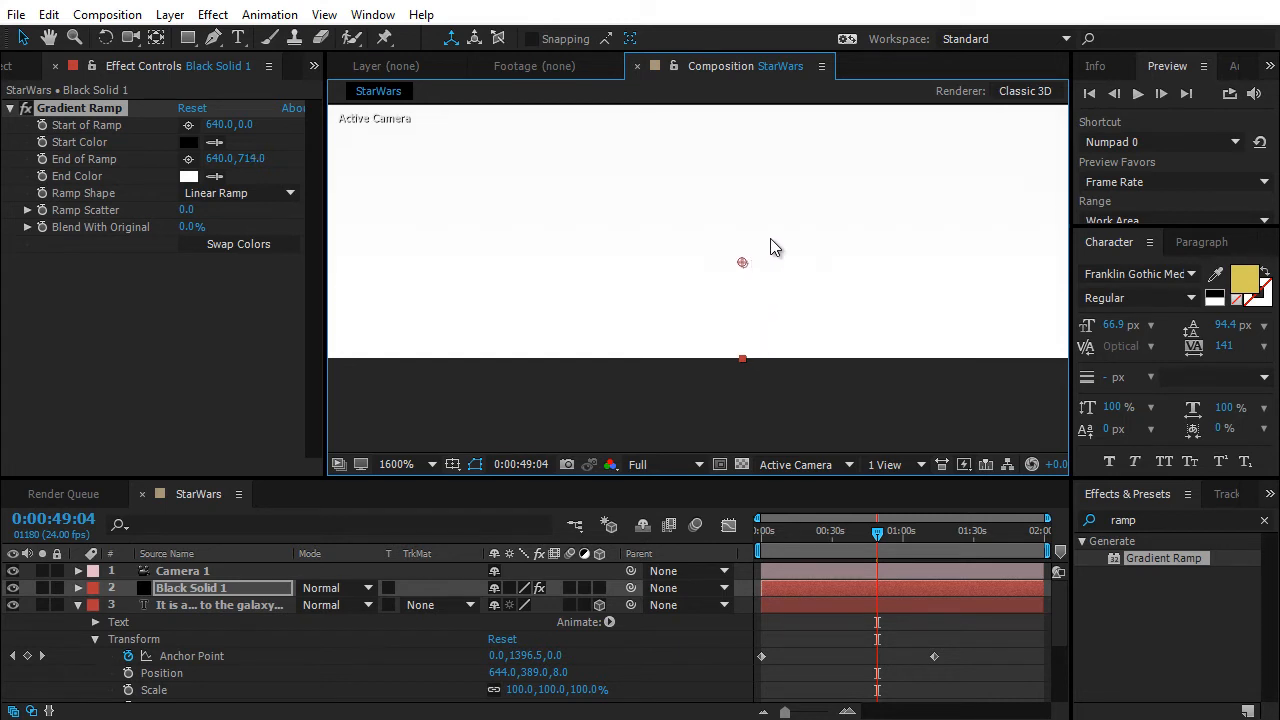
scroll(784, 178, down, 1)
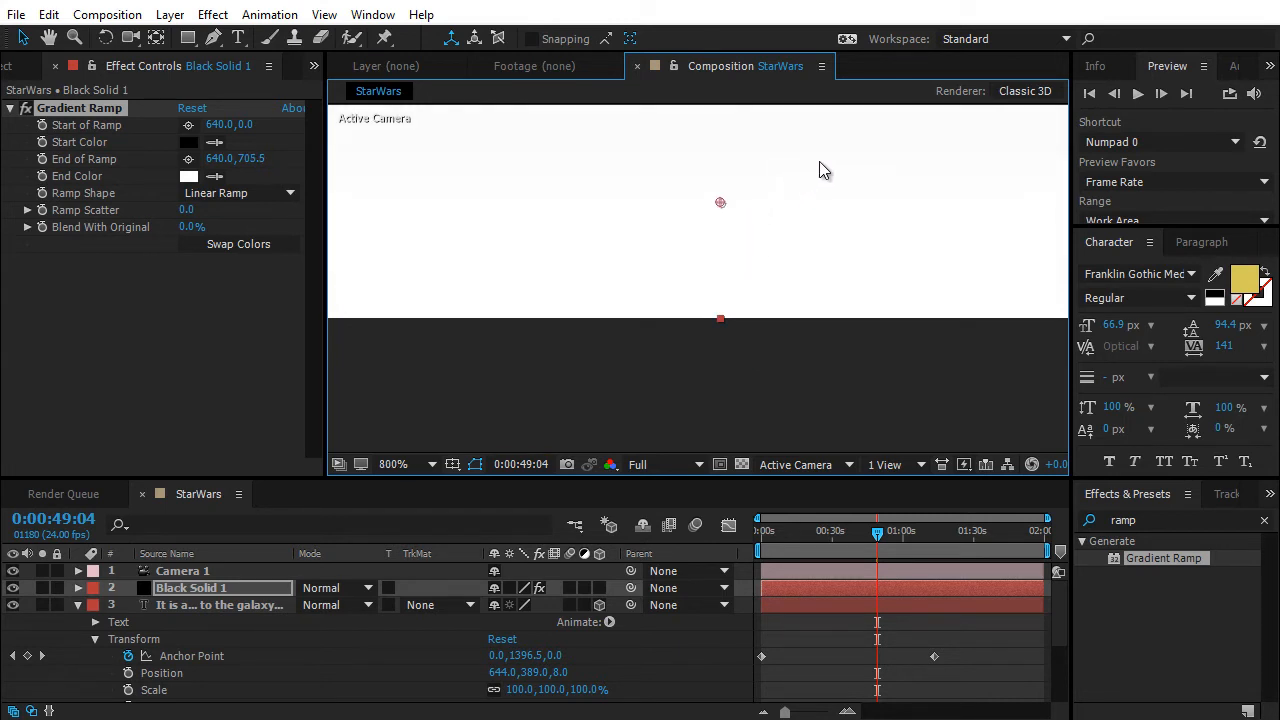
key(space)
drag(819, 161, 832, 291)
drag(735, 337, 785, 184)
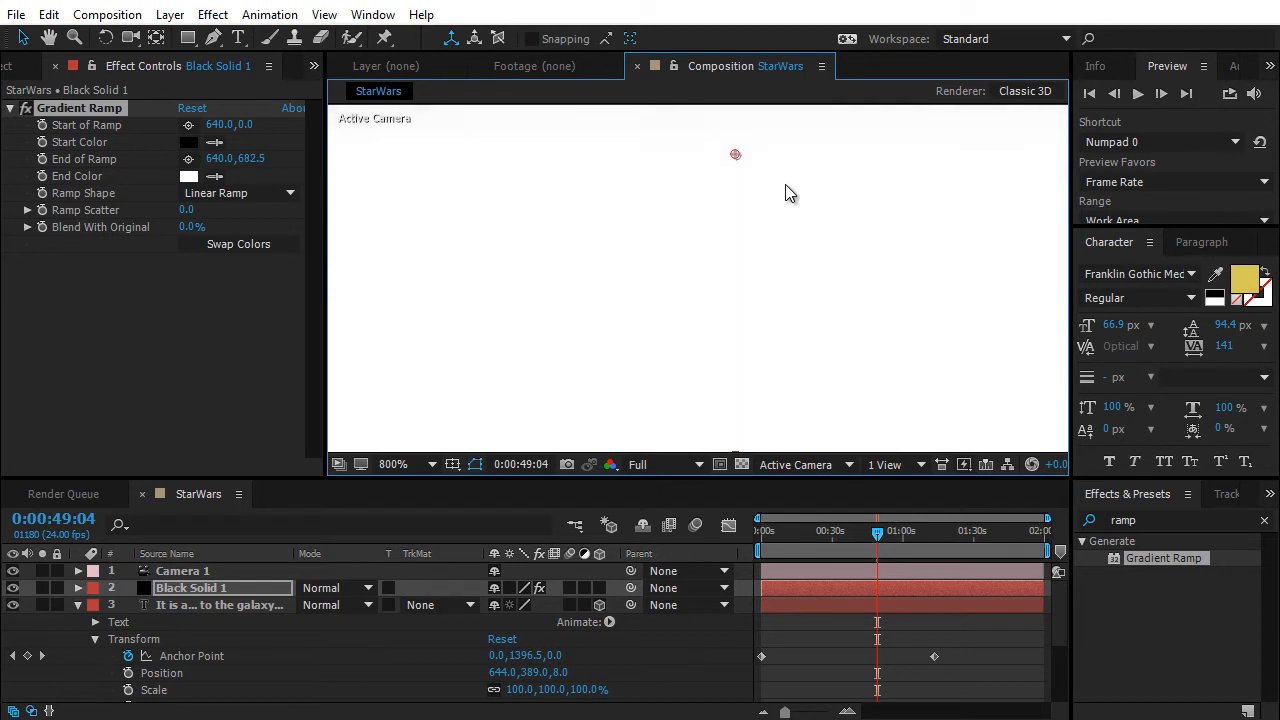
scroll(800, 185, down, 4)
scroll(740, 390, down, 1)
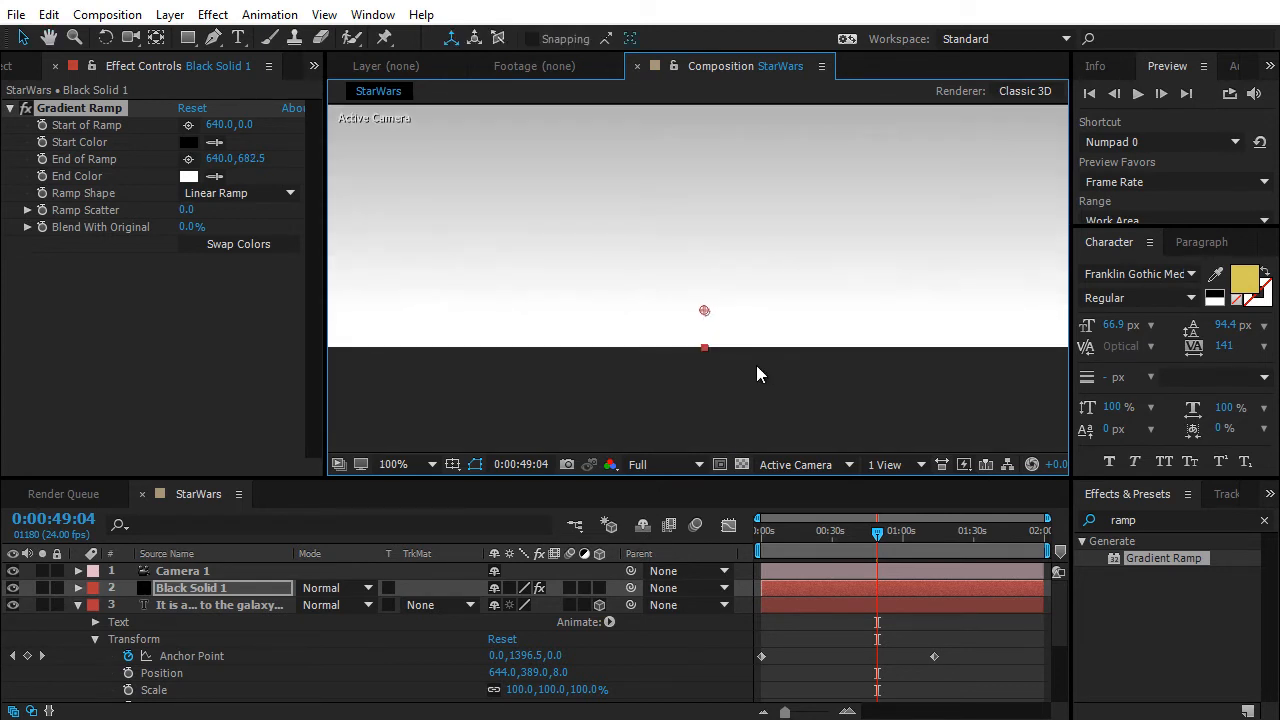
key(space)
drag(771, 214, 786, 329)
scroll(766, 309, down, 1)
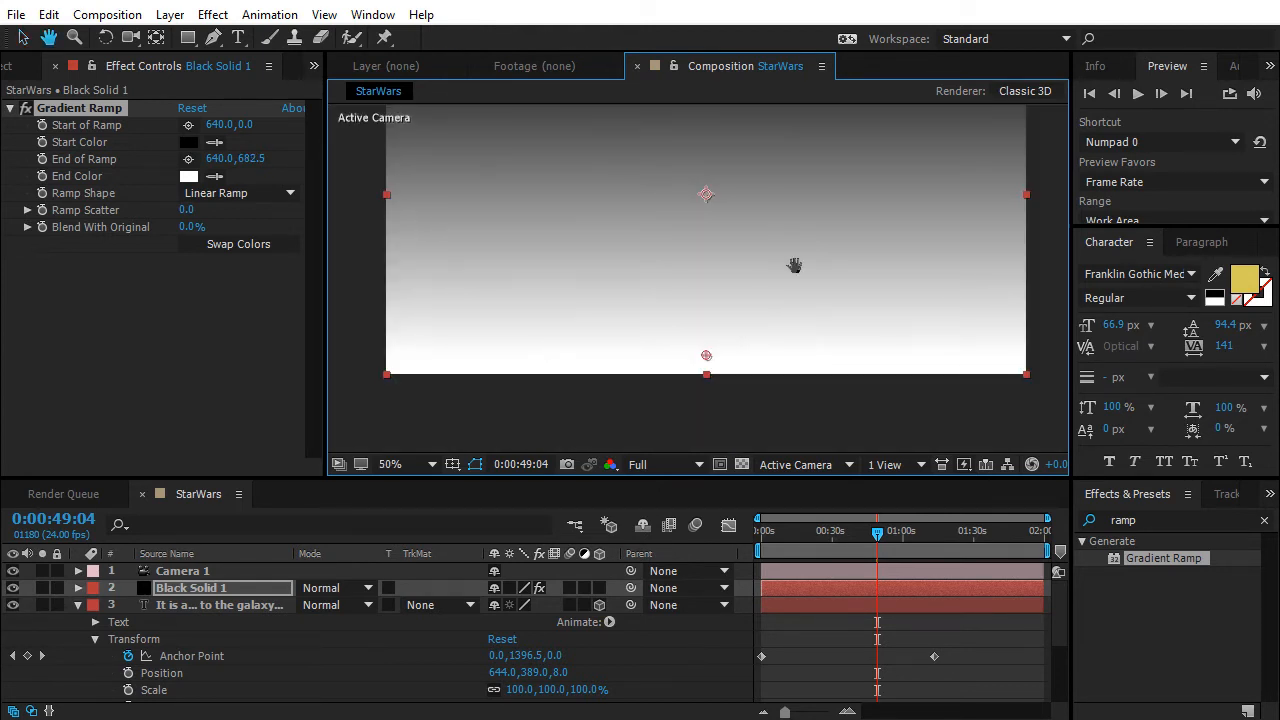
drag(794, 265, 757, 366)
drag(723, 443, 770, 244)
key(space)
drag(789, 149, 805, 208)
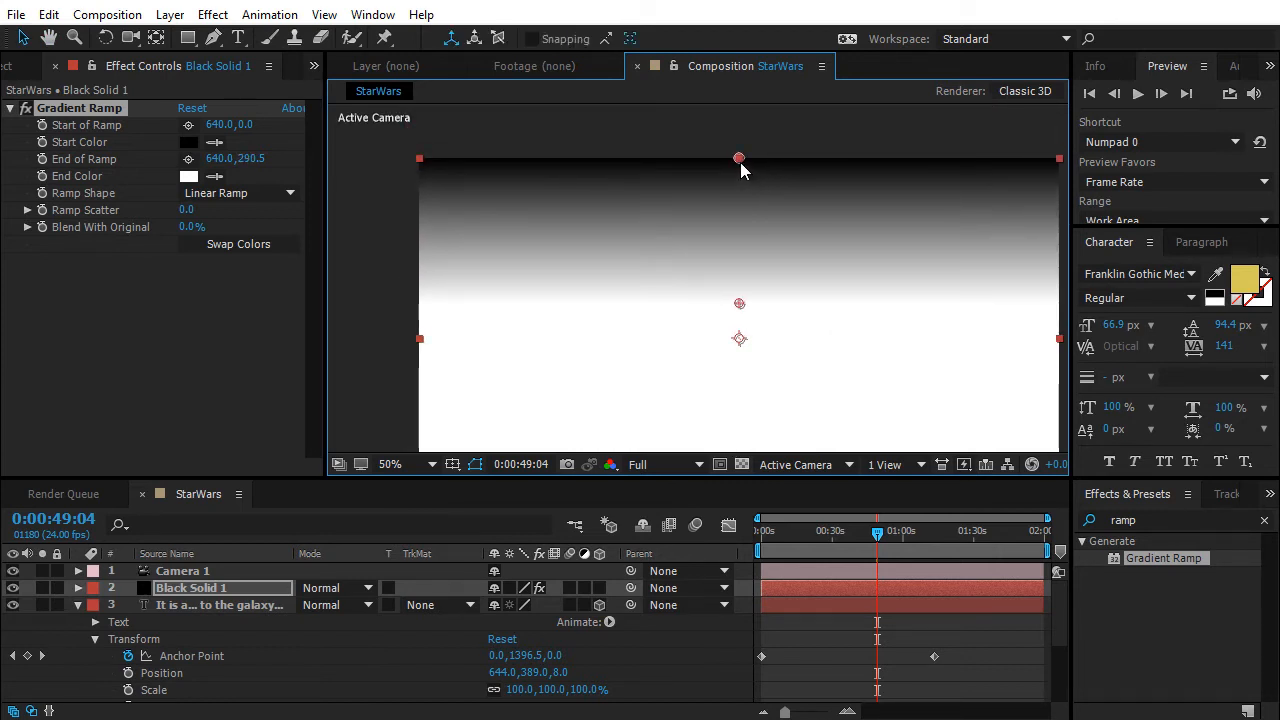
drag(739, 167, 739, 199)
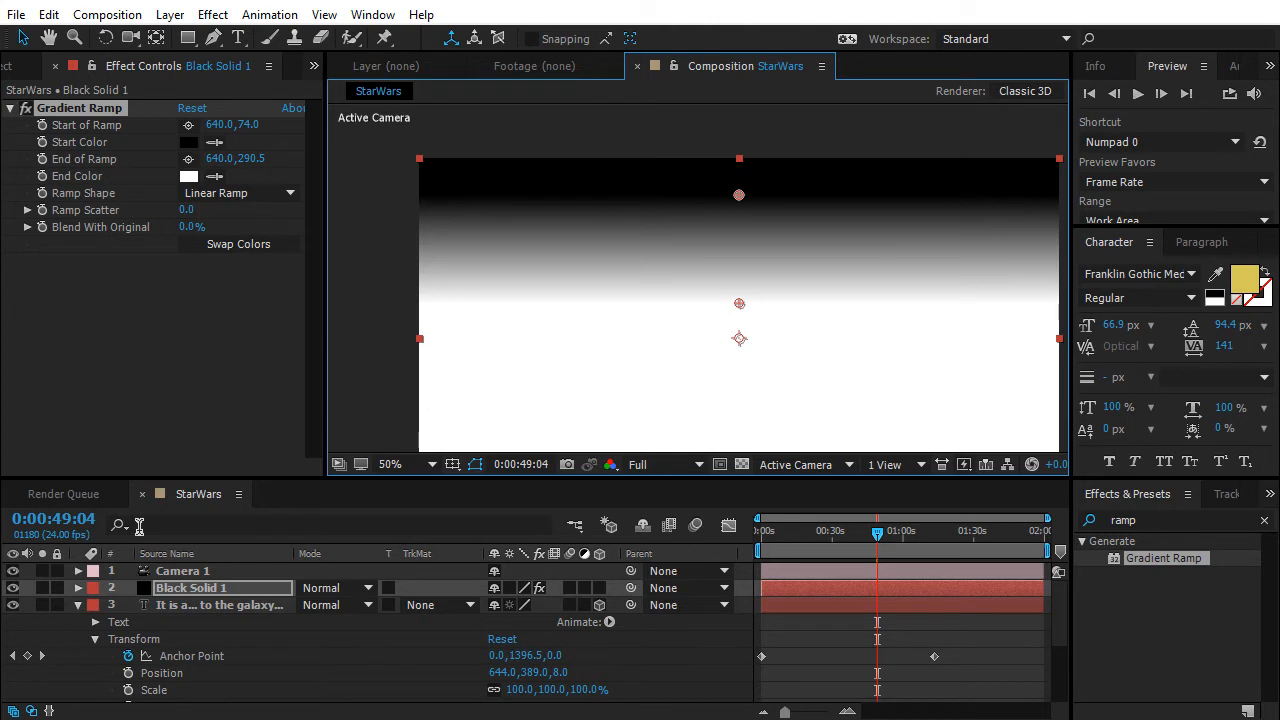
- Set the crawl text layer's track matte to Luma Matte "Black Solid 1"
click(236, 610)
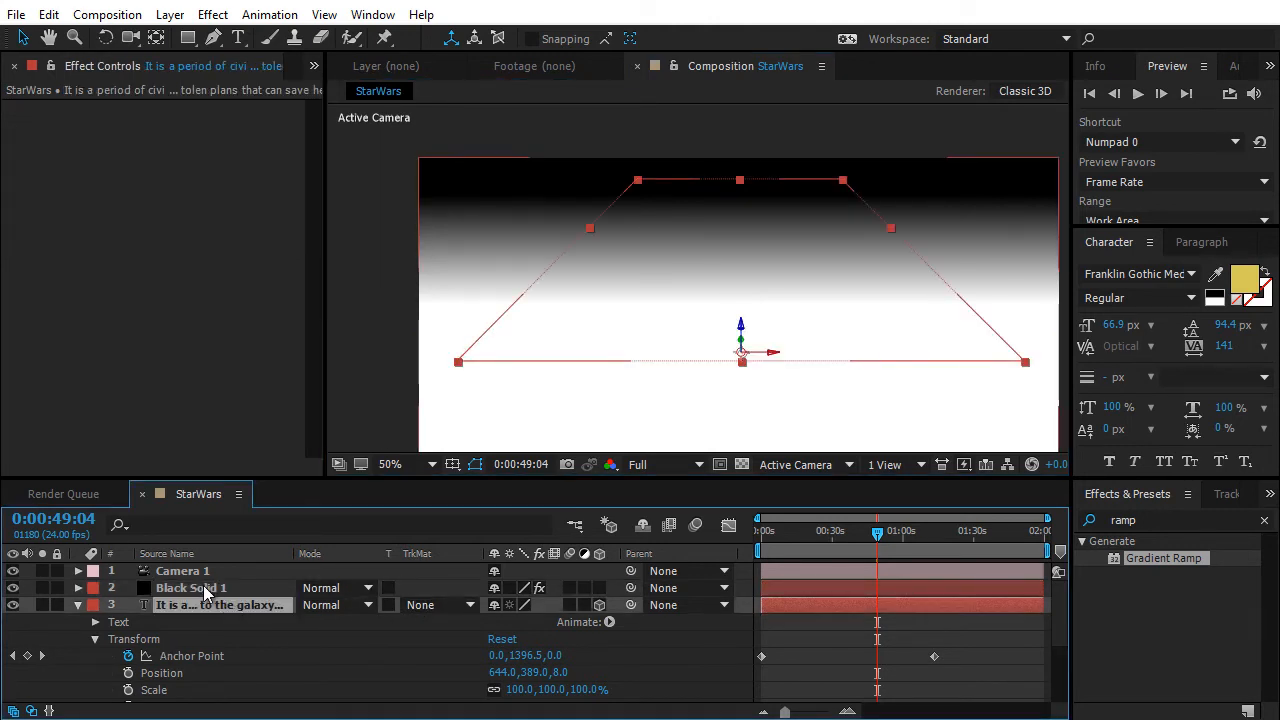
click(205, 590)
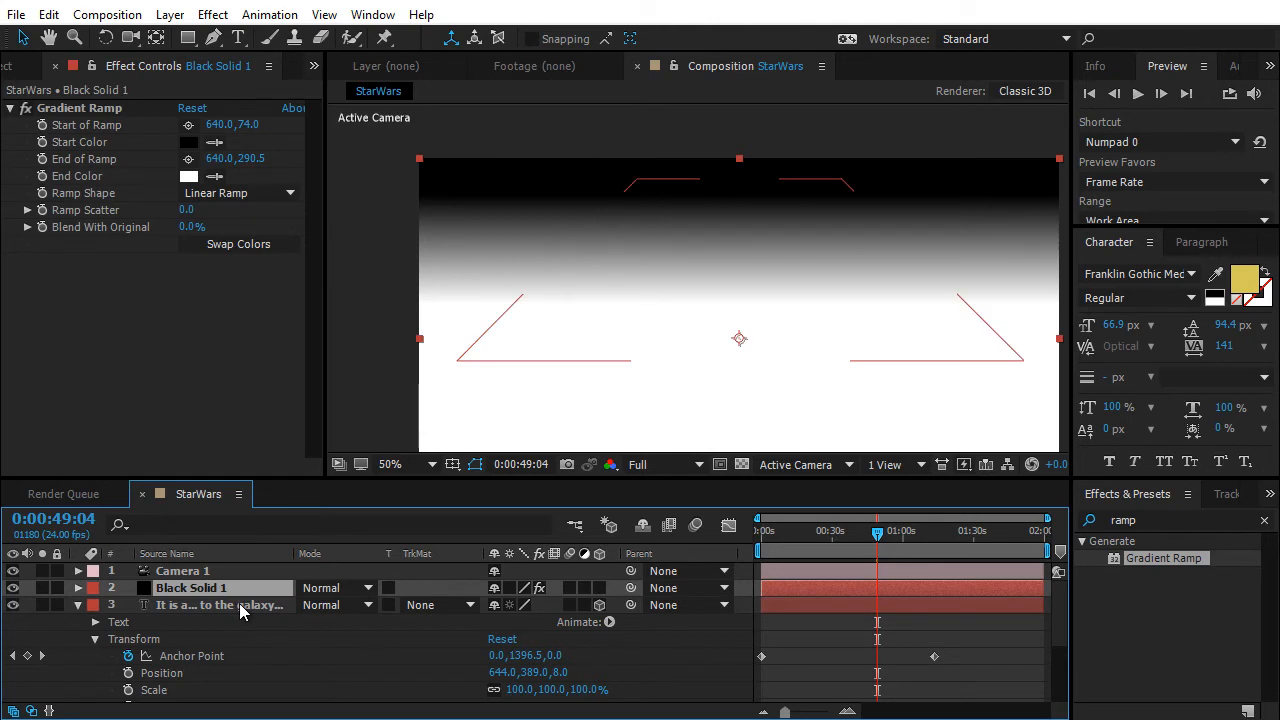
click(240, 608)
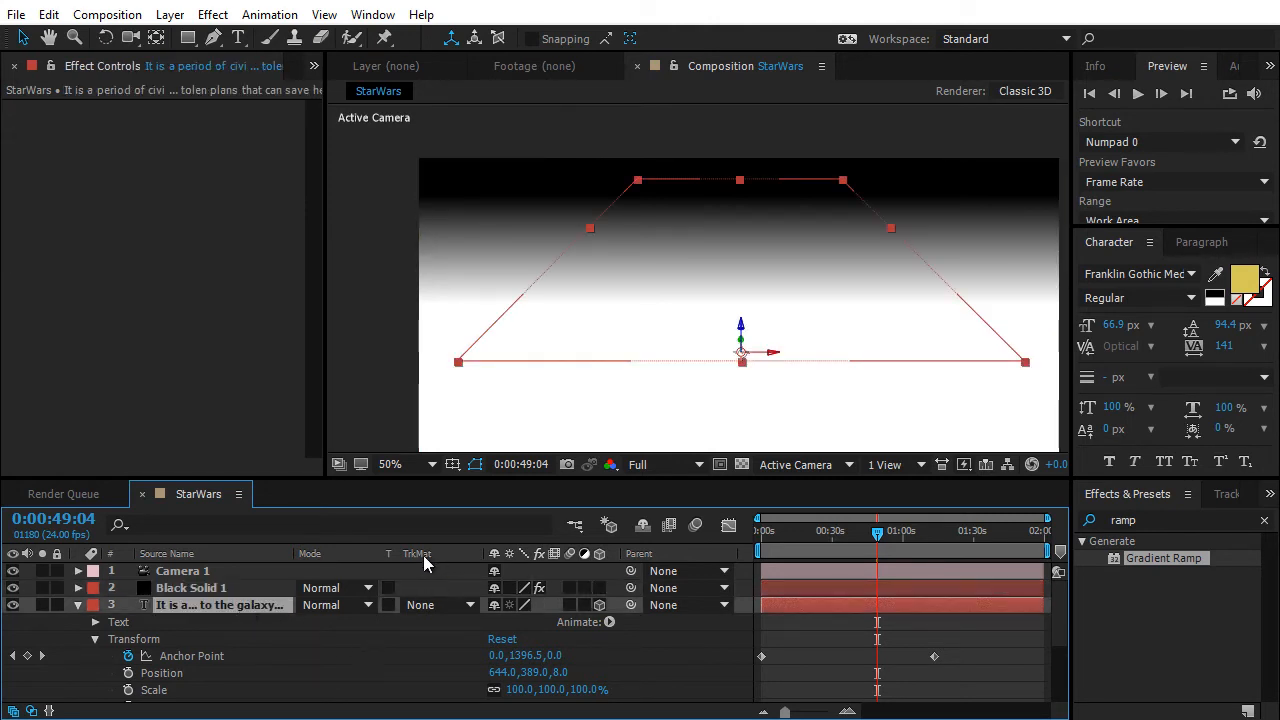
click(443, 606)
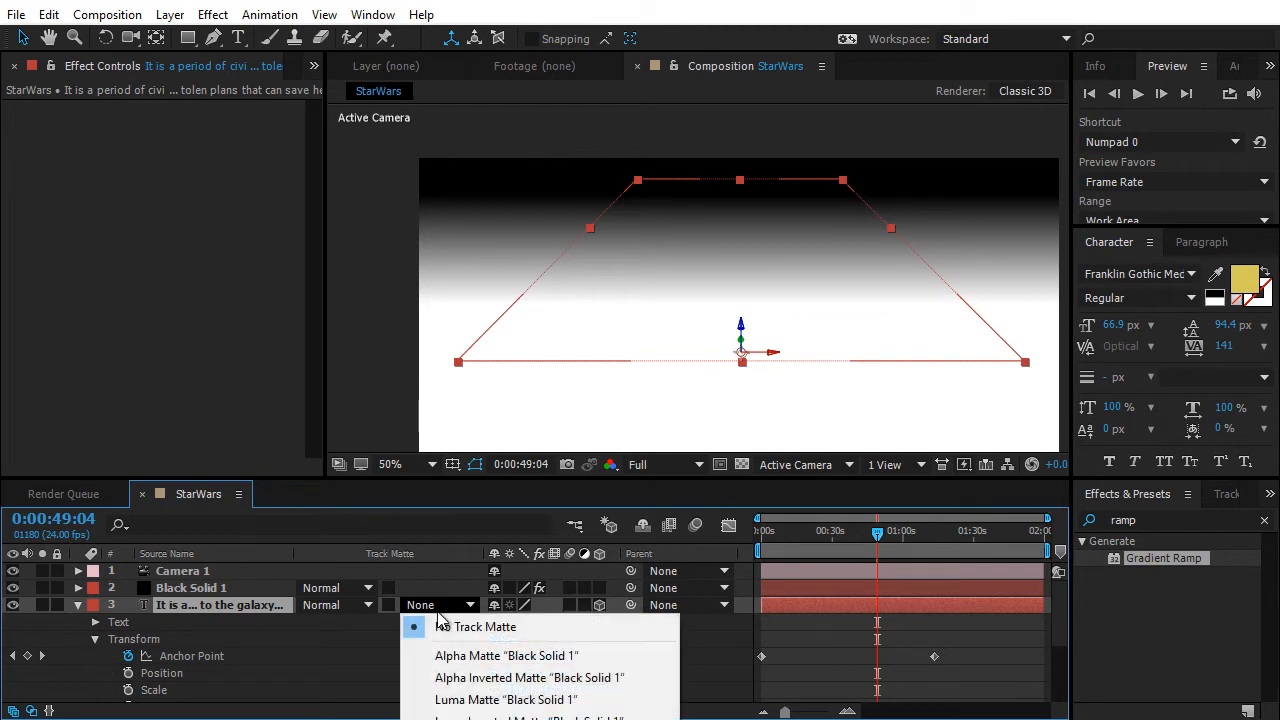
click(475, 700)
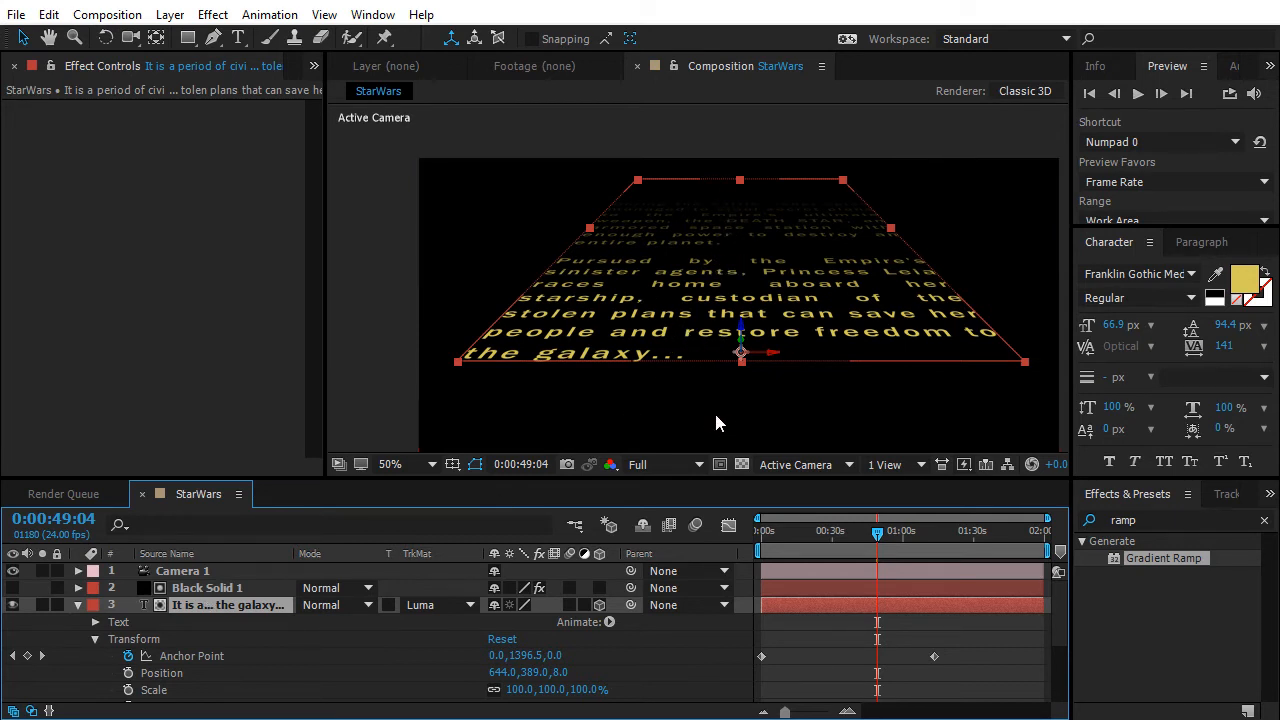
- Inspect the crawl's fade over the transparency grid with a black text fill, then restore the yellow fill and turn the grid off
click(742, 466)
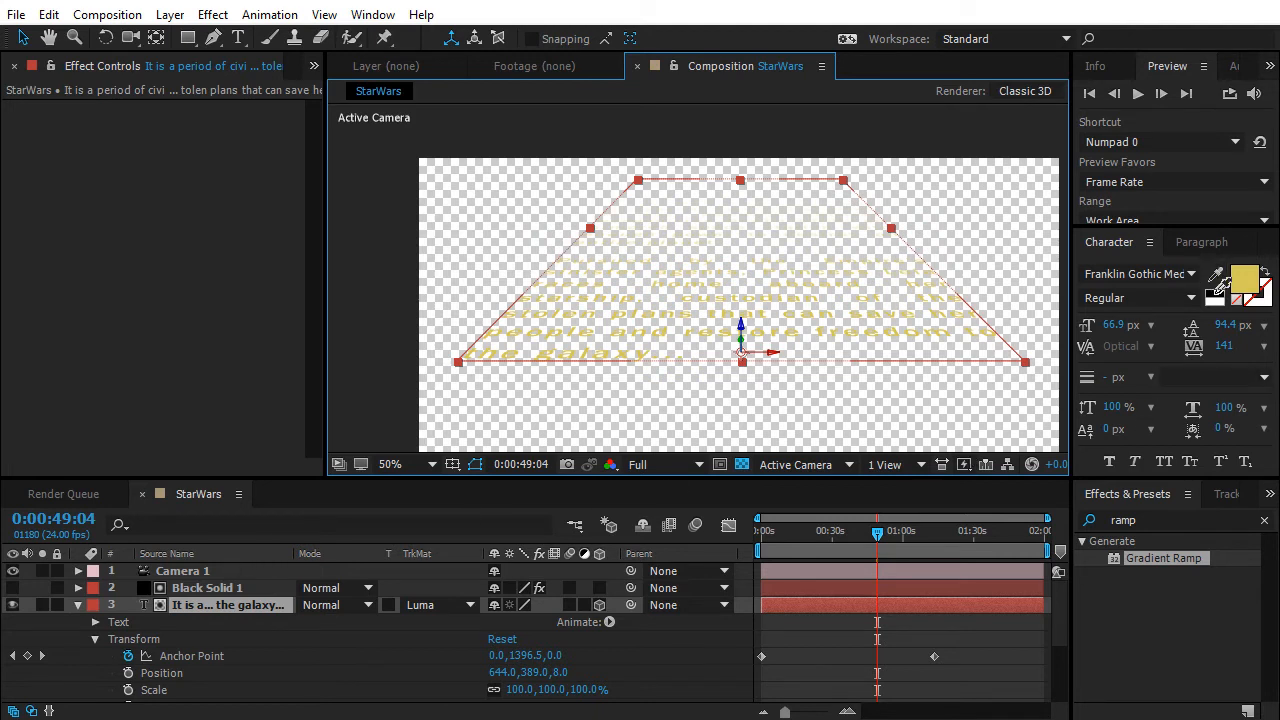
click(1215, 293)
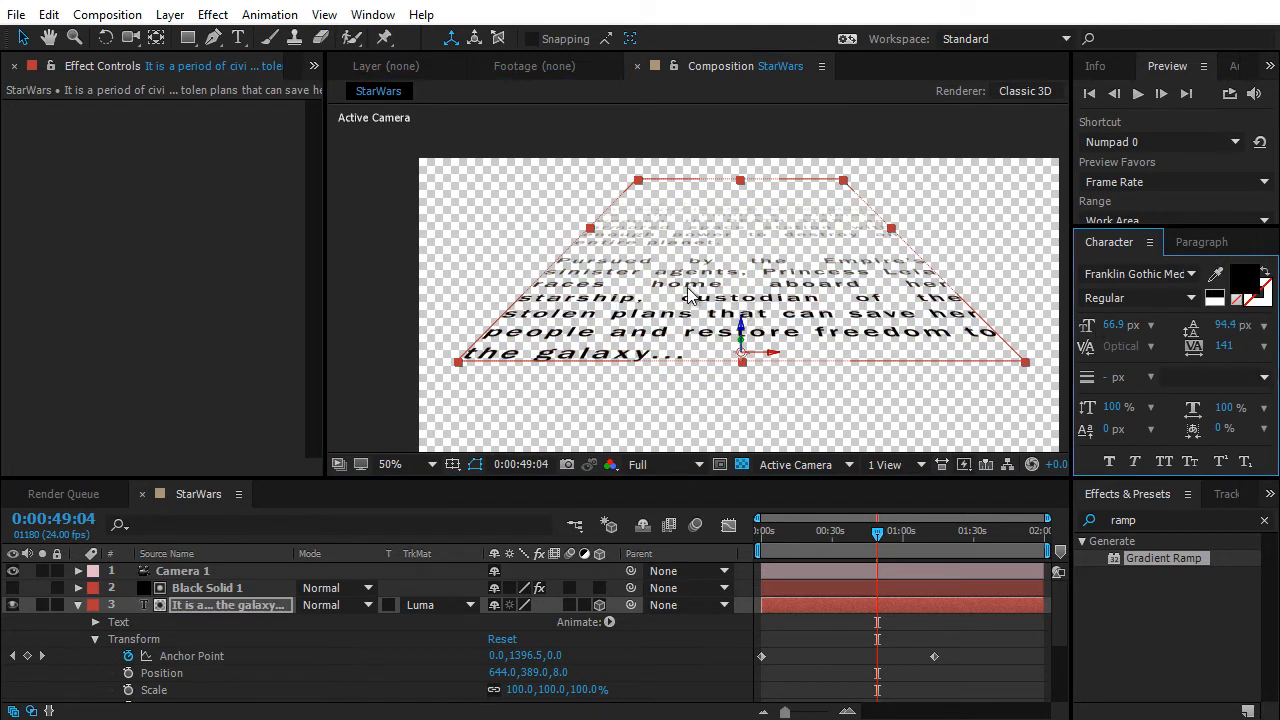
key(period)
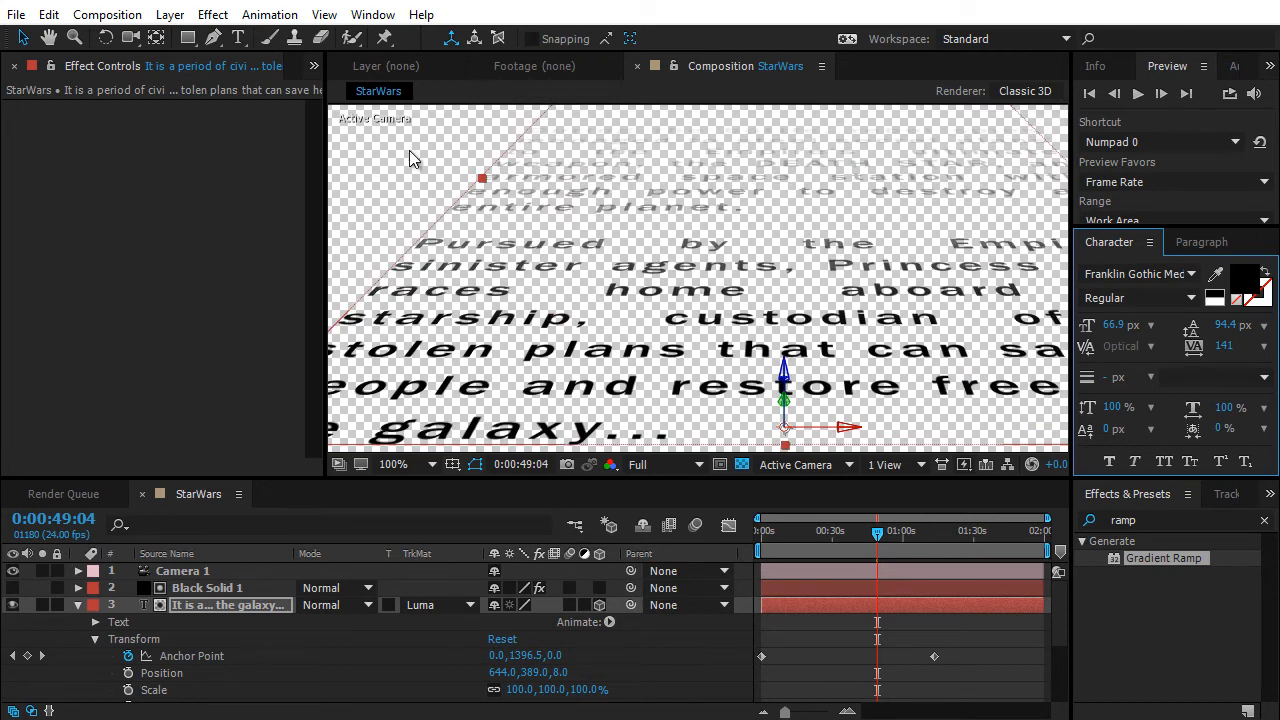
key(comma)
key(period)
drag(847, 169, 774, 254)
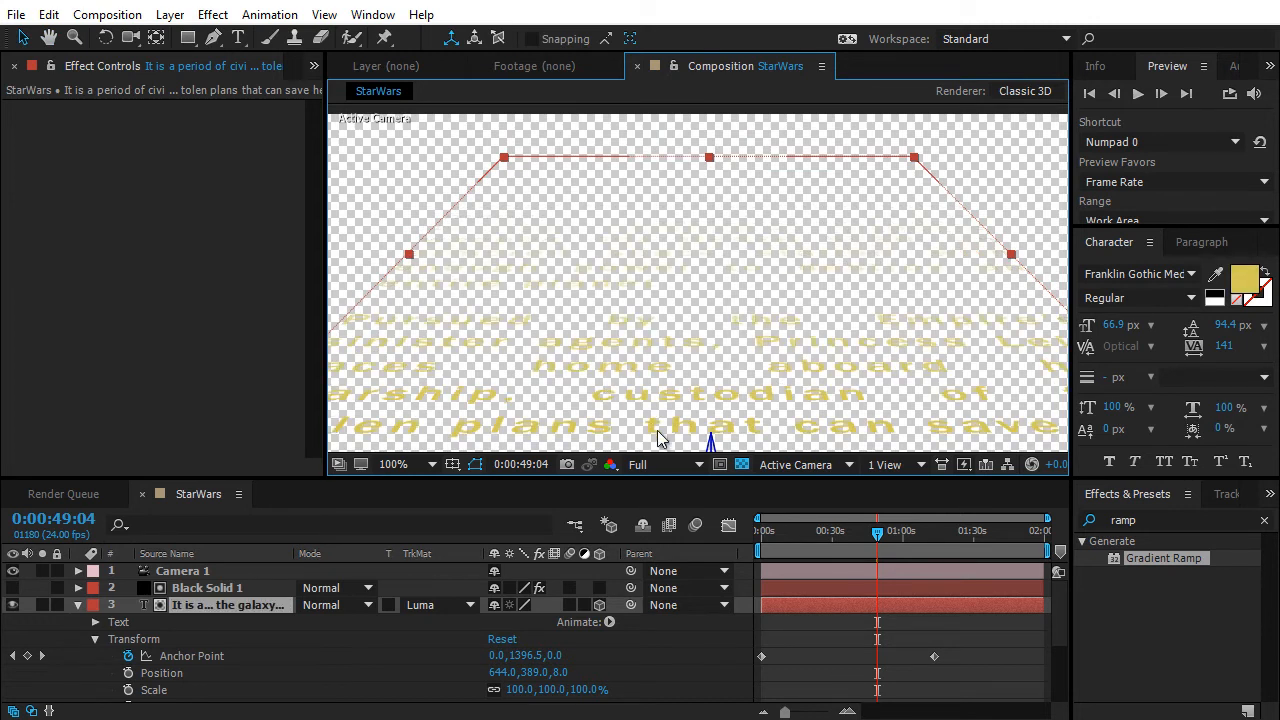
click(741, 464)
scroll(803, 258, down, 2)
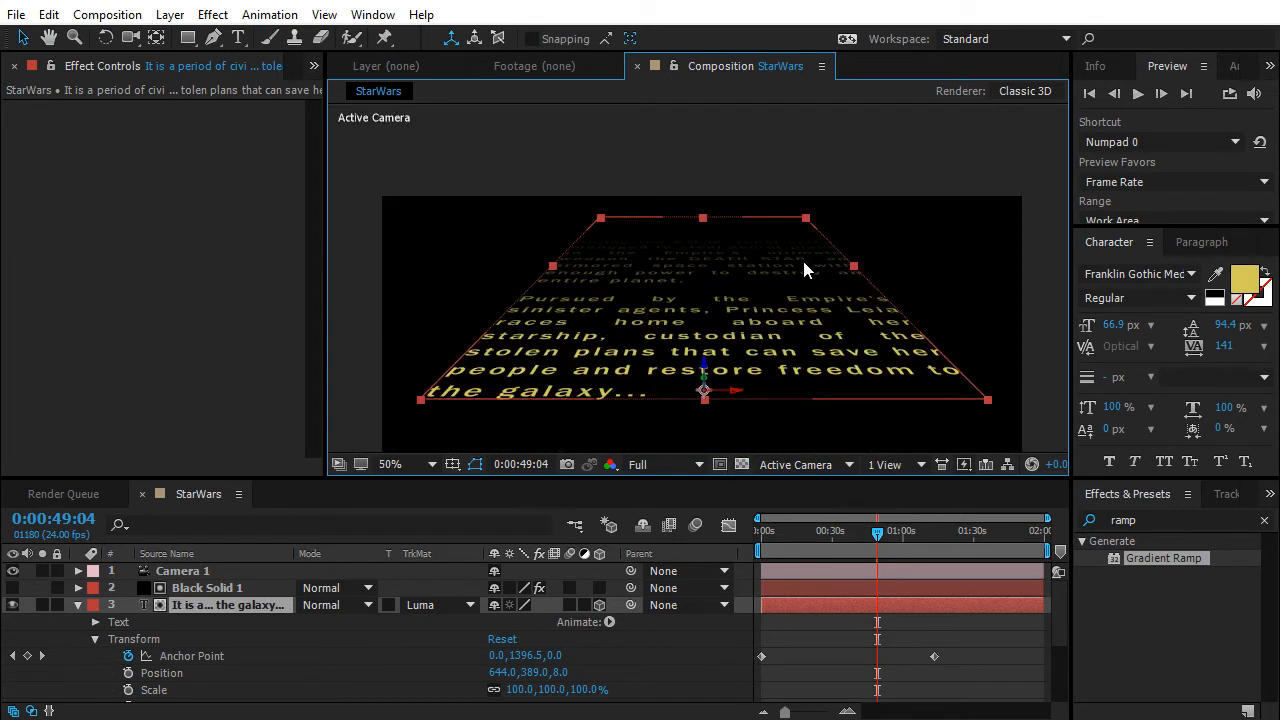
scroll(791, 277, down, 3)
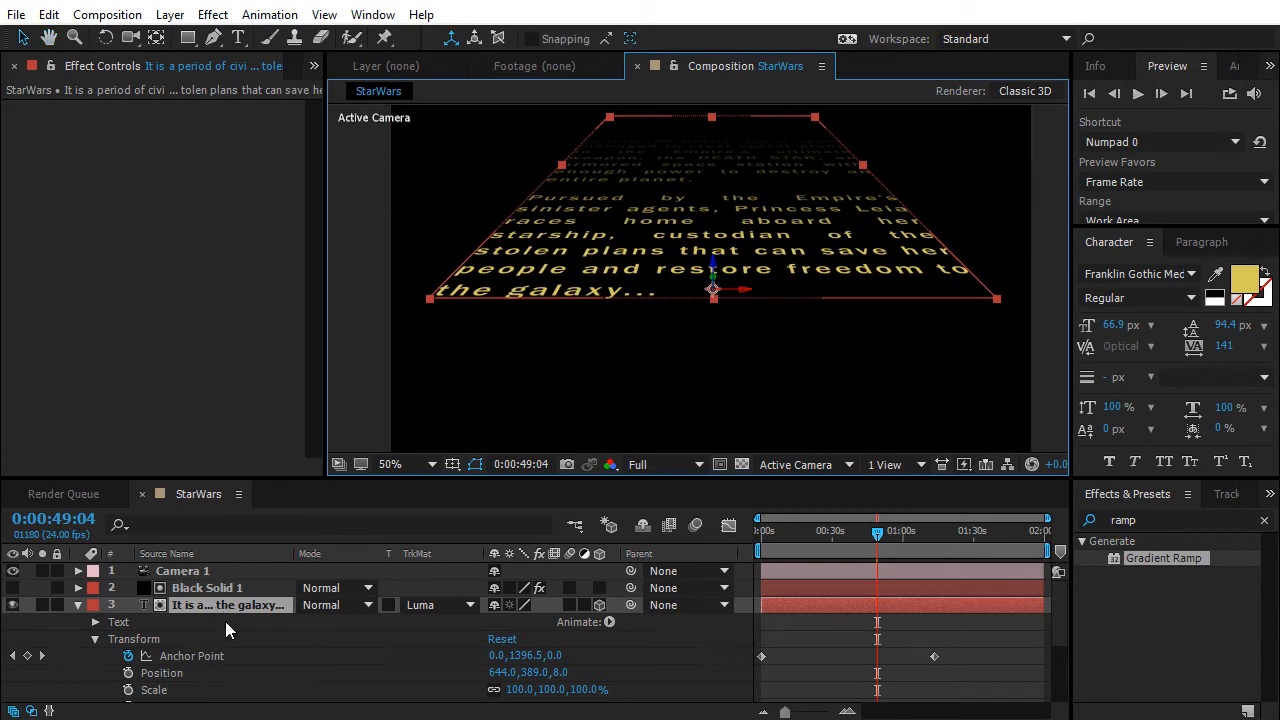
- Collapse the crawl text layer's properties and open the Star Wars reference video layer in its own viewer to examine its crawl
click(79, 605)
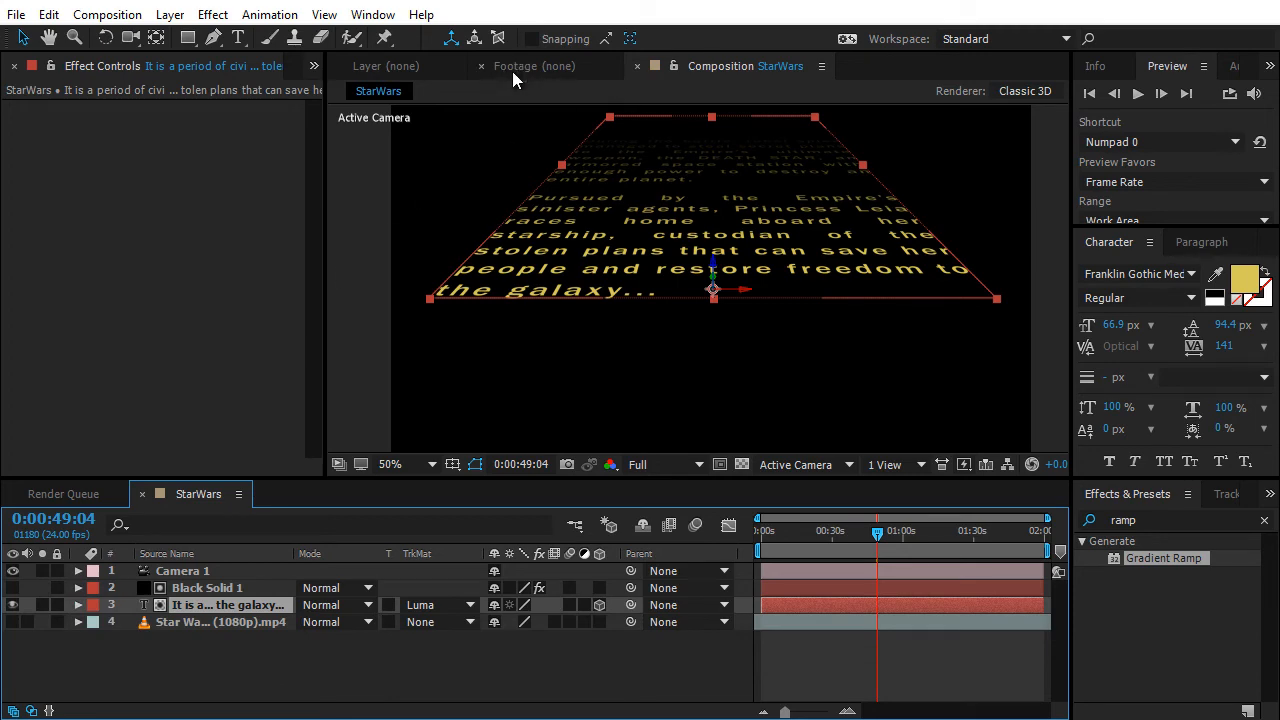
double_click(231, 618)
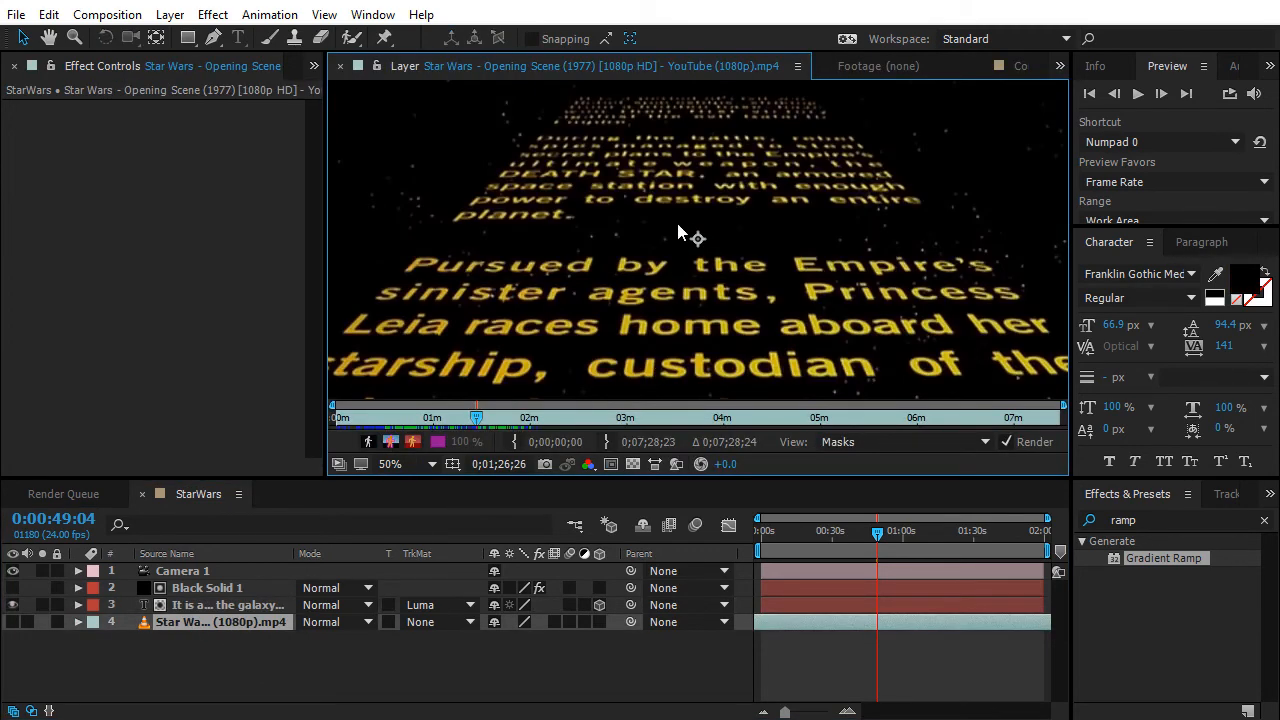
scroll(834, 212, down, 1)
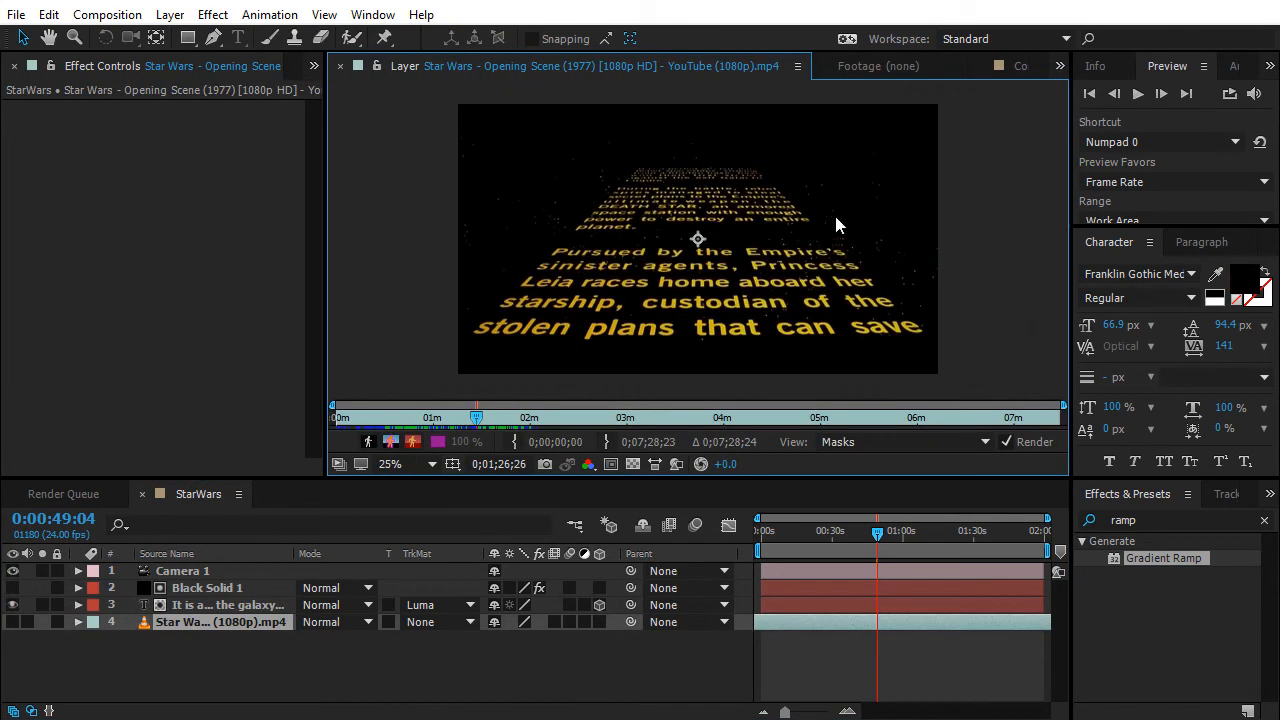
scroll(835, 211, up, 1)
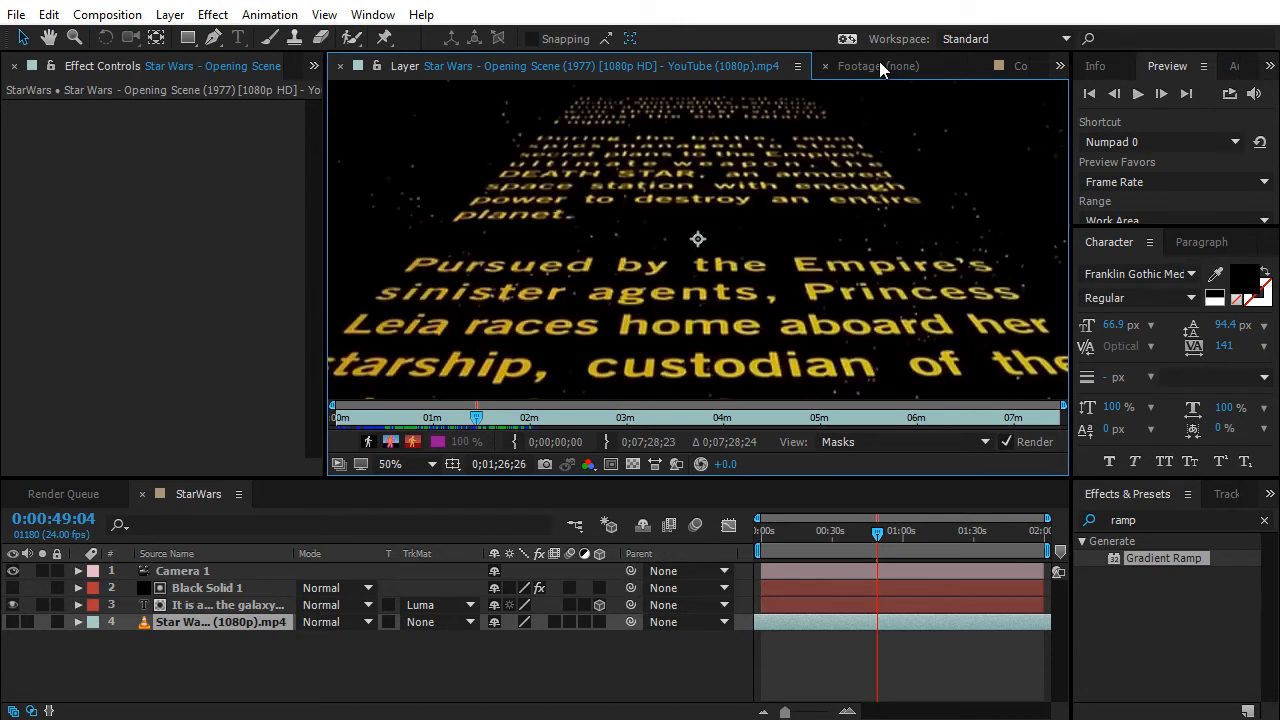
- Return to the StarWars composition and create a new black solid layer at 1280 x 720 px
click(1008, 66)
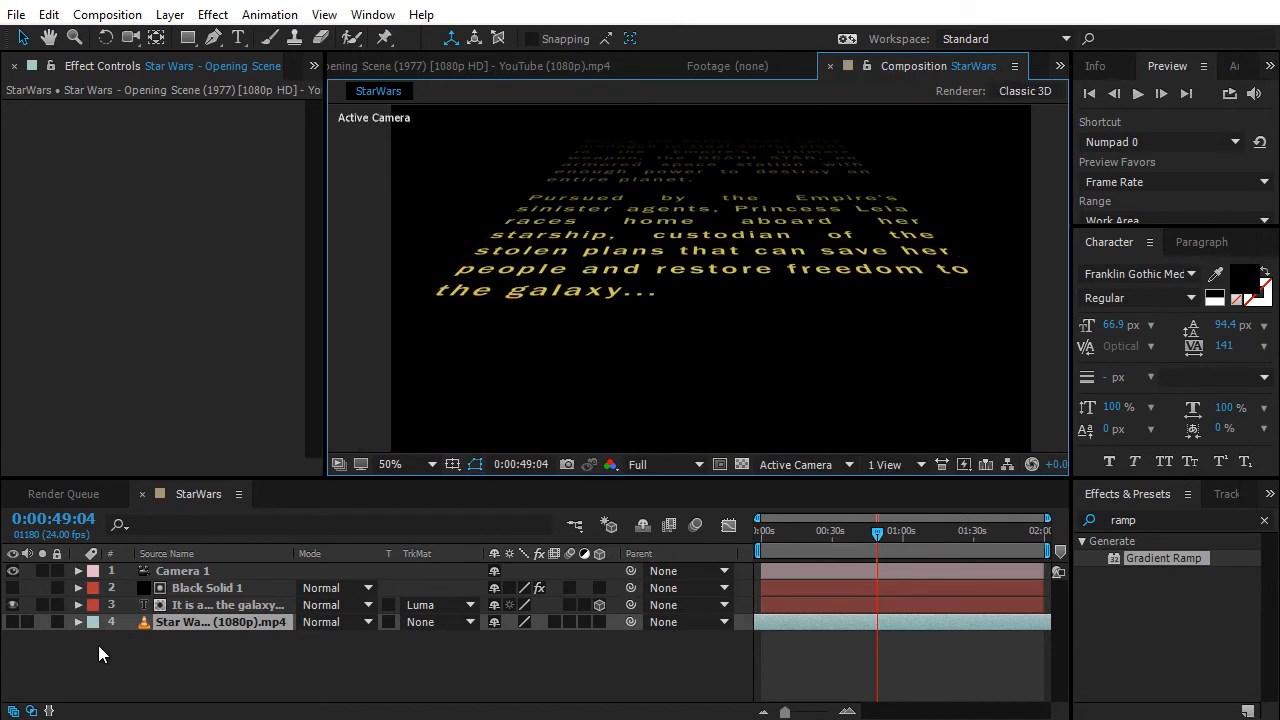
click(191, 643)
click(107, 14)
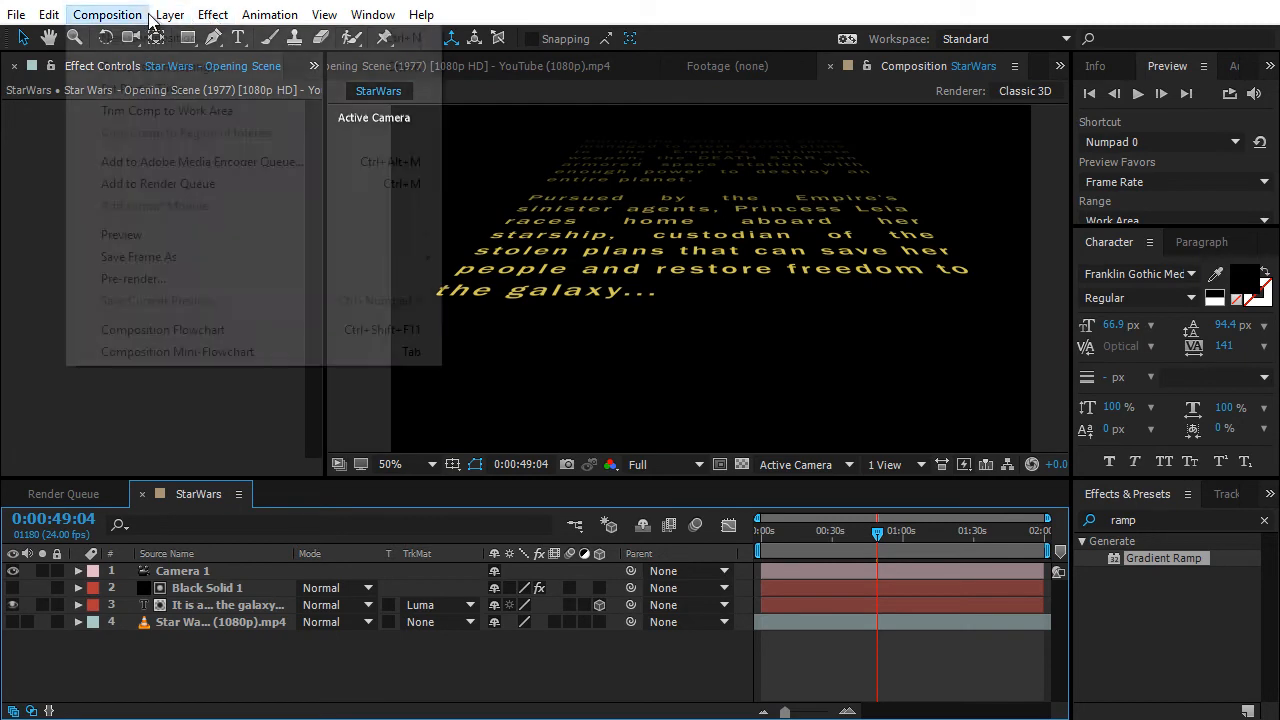
mouse_move(168, 15)
mouse_move(190, 38)
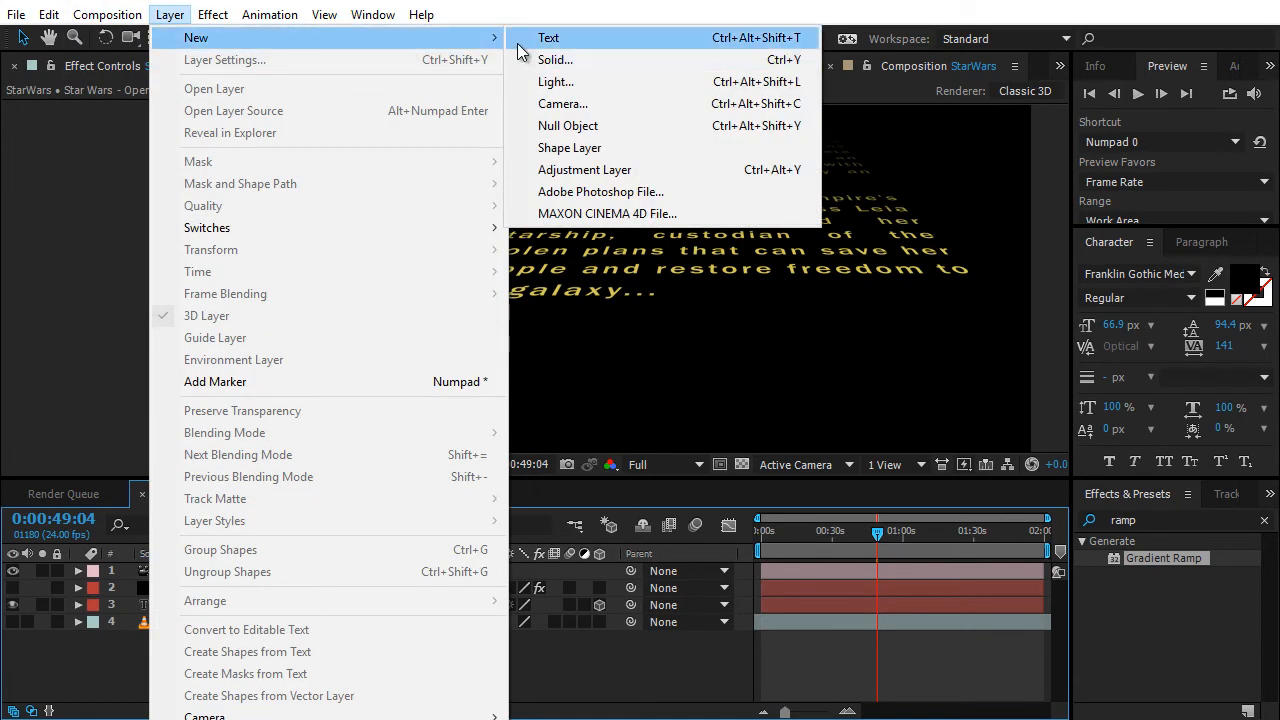
click(553, 60)
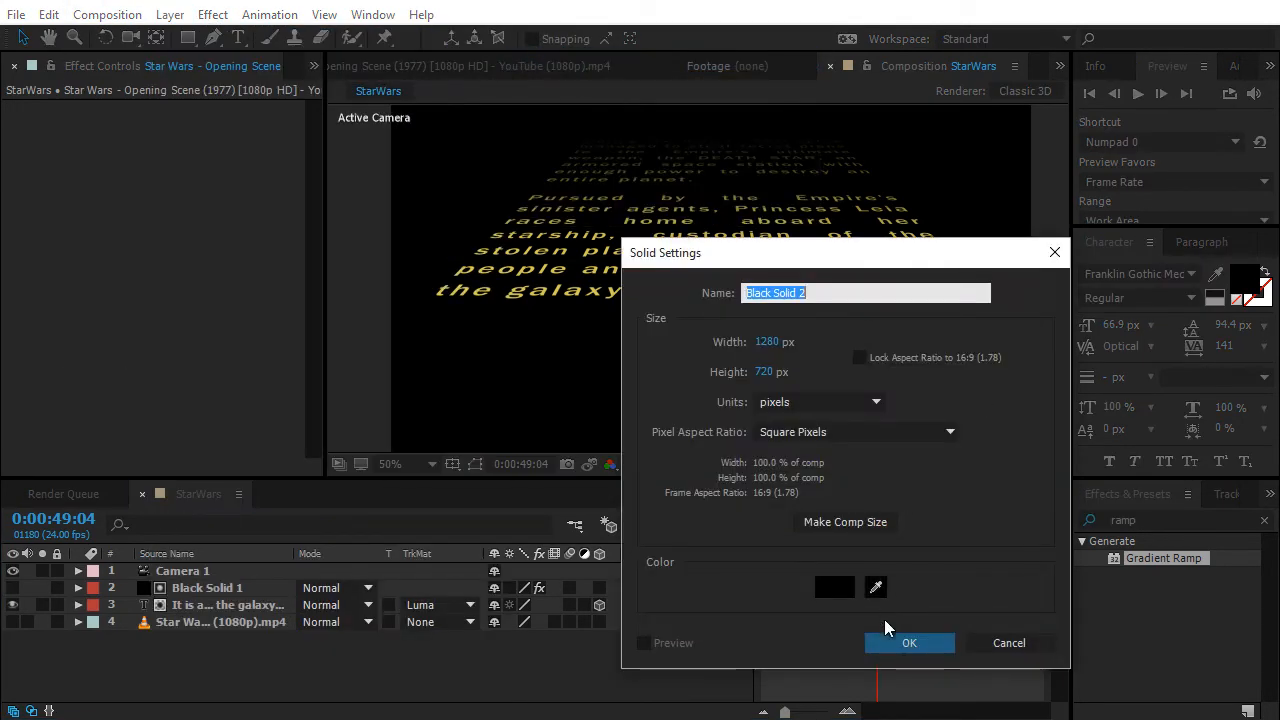
click(905, 645)
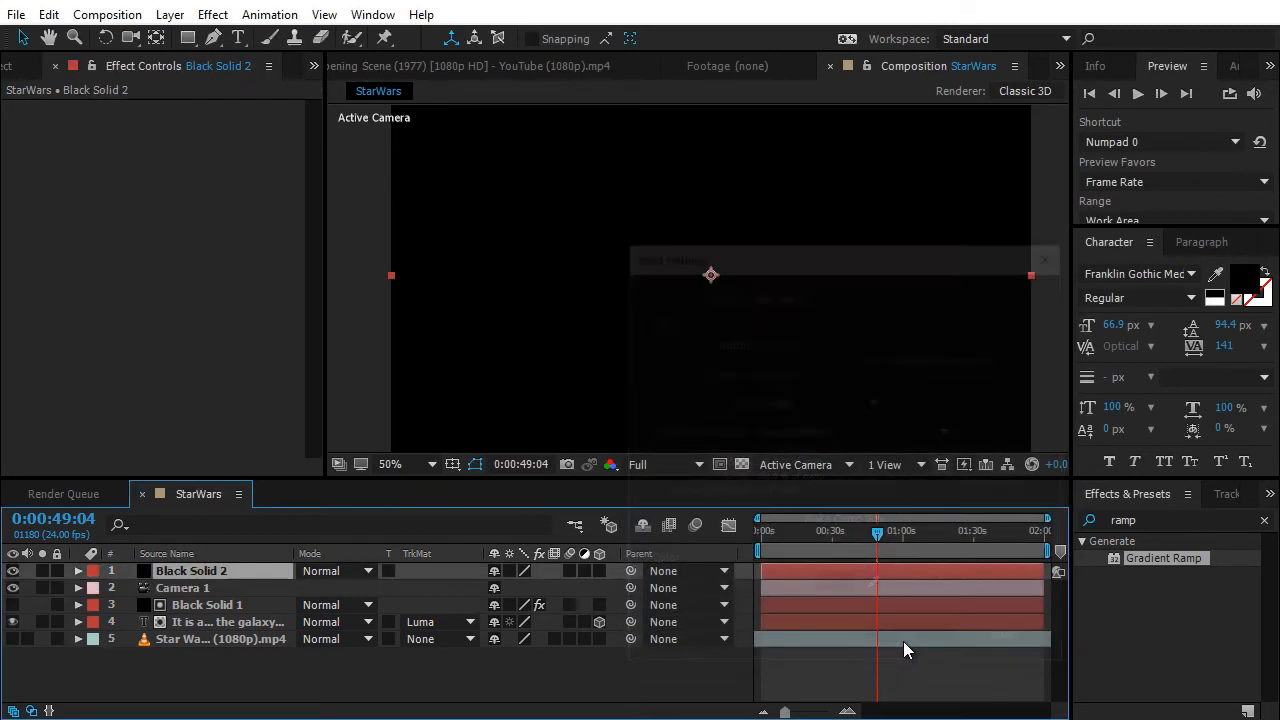
- Find the Fractal Noise effect and apply it to the new black solid
click(1194, 523)
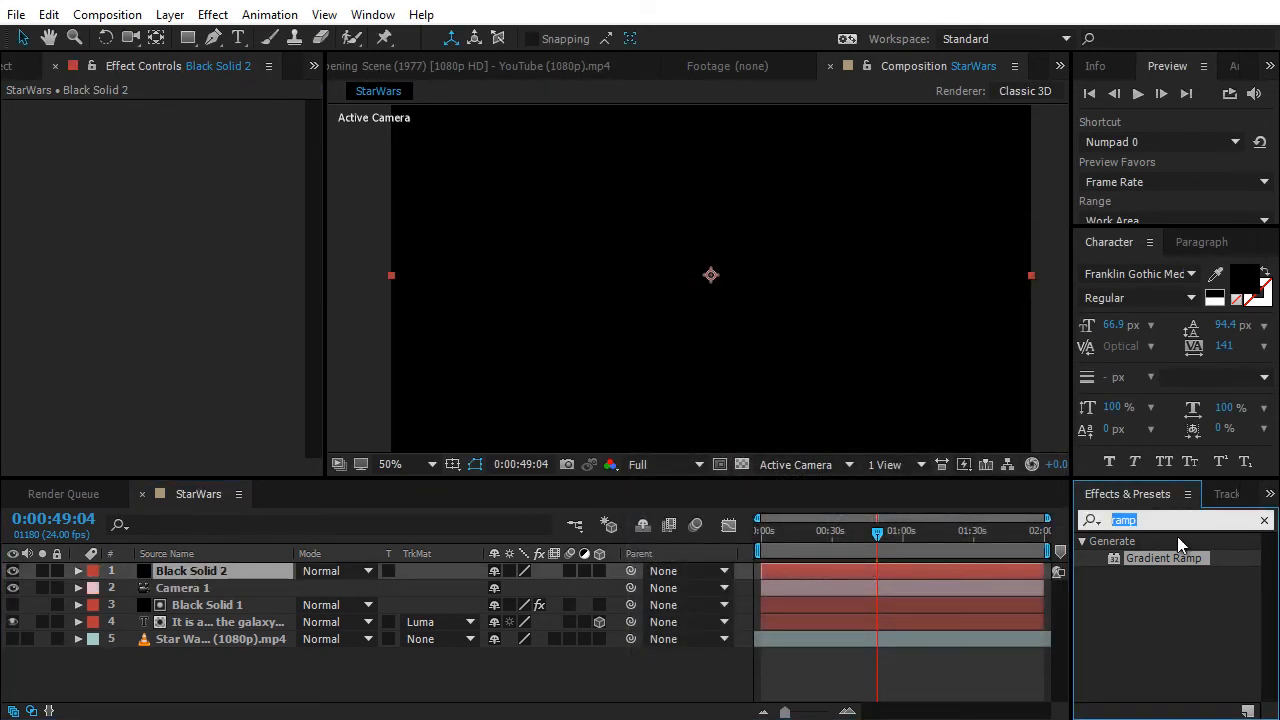
text(fracta)
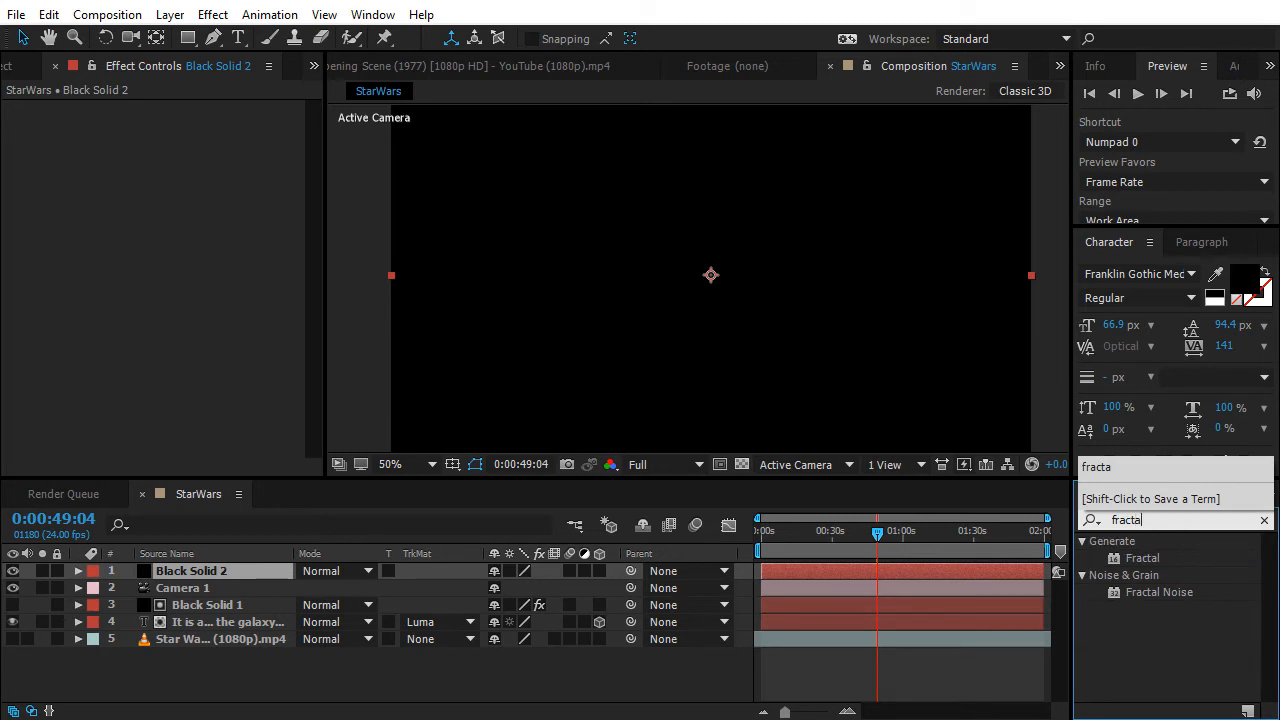
click(1158, 588)
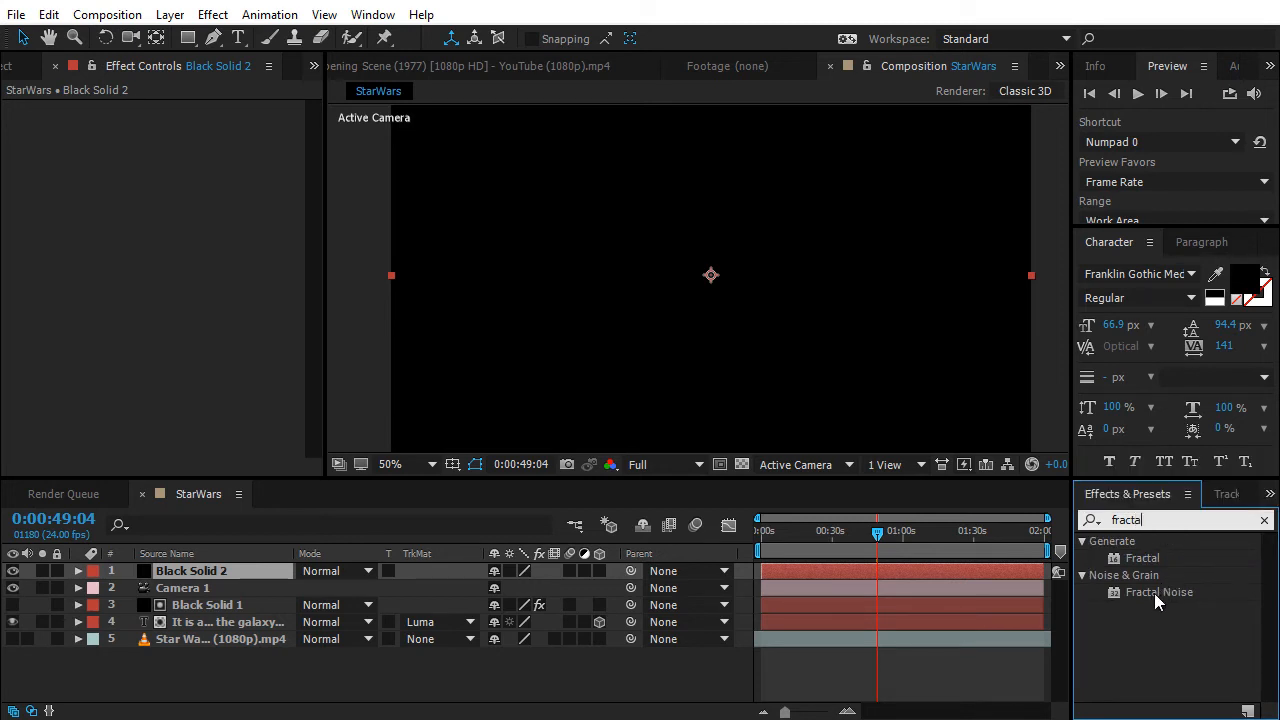
click(1160, 592)
drag(1179, 589, 226, 570)
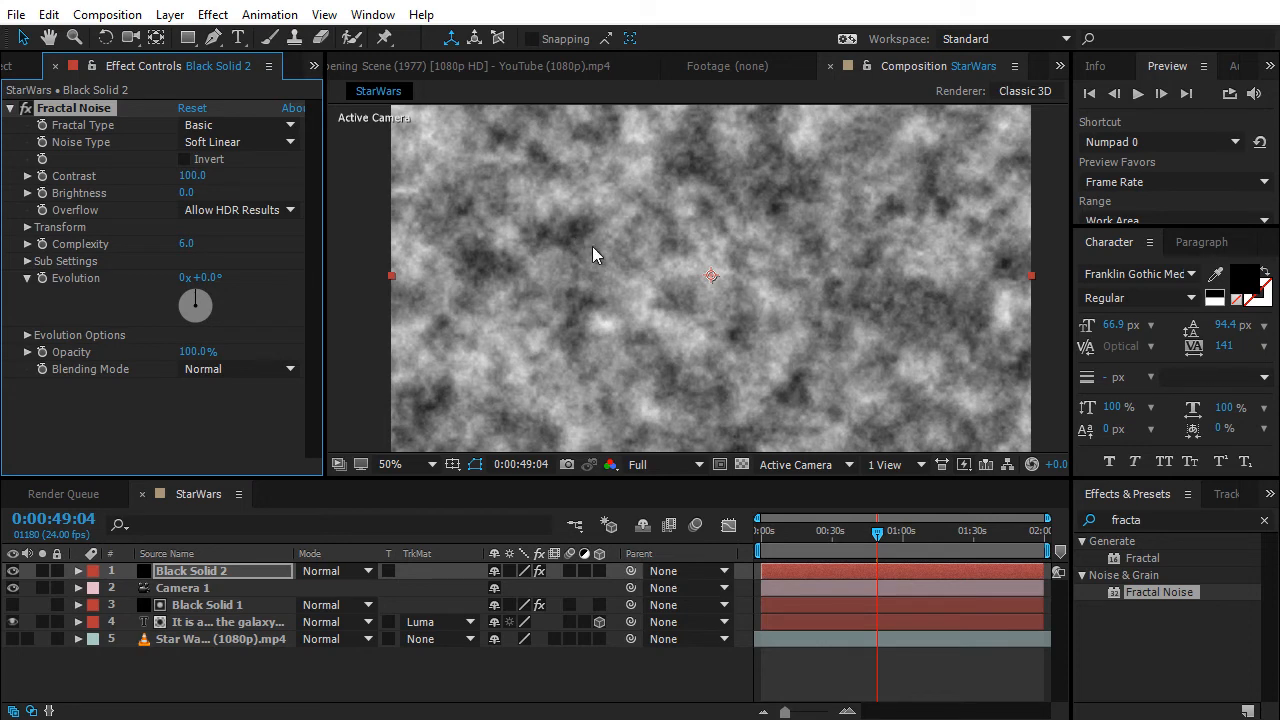
- Inspect the noise pattern up close and set the Fractal Noise transform scale to 3
scroll(575, 268, up, 4)
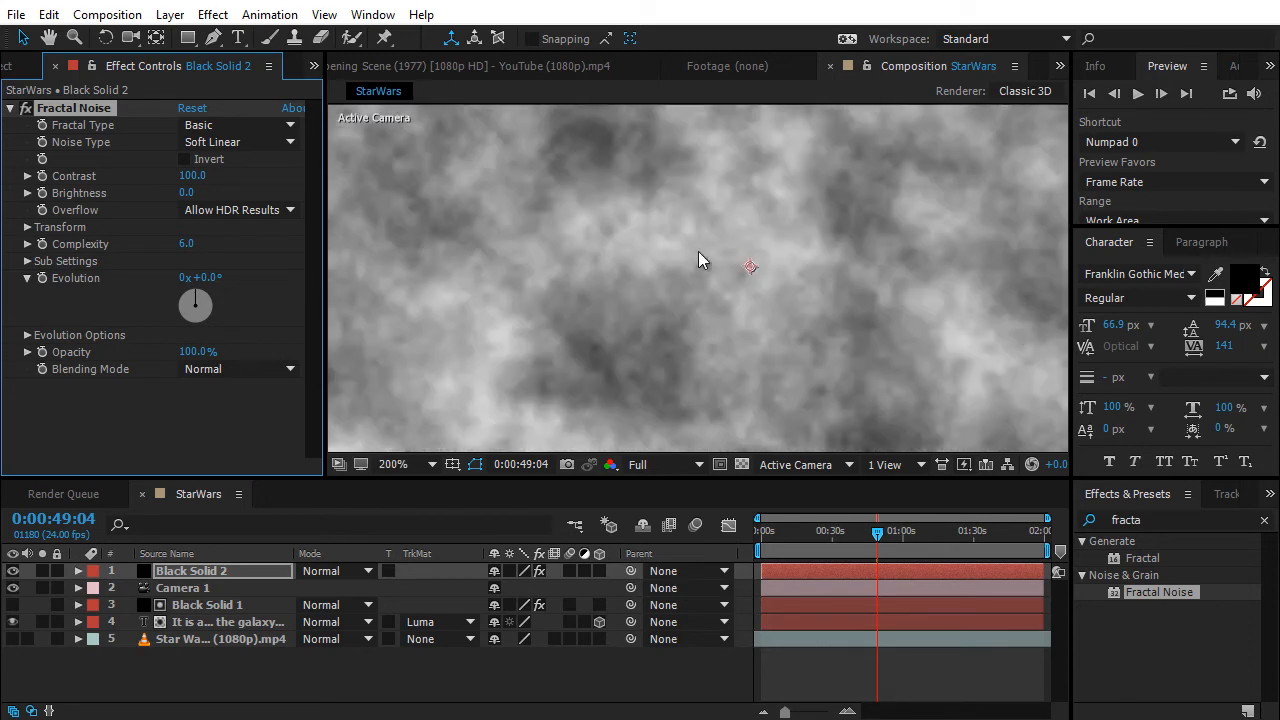
scroll(695, 252, down, 4)
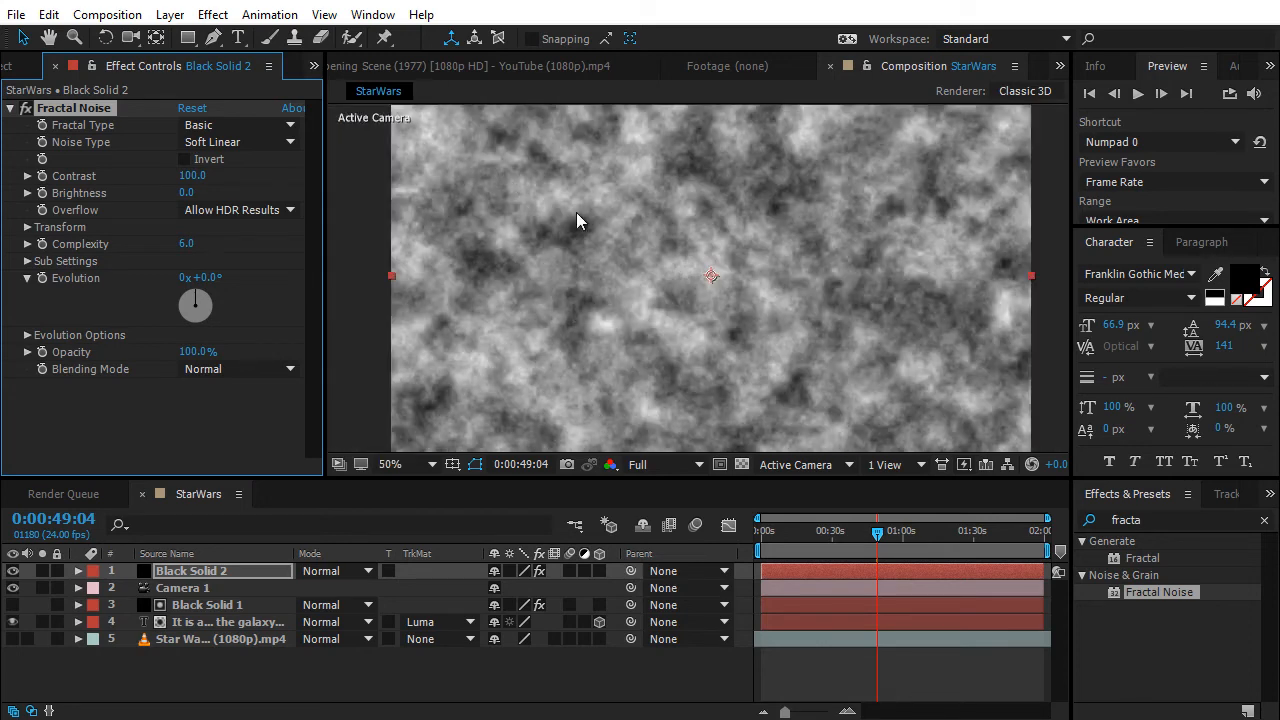
scroll(576, 221, up, 4)
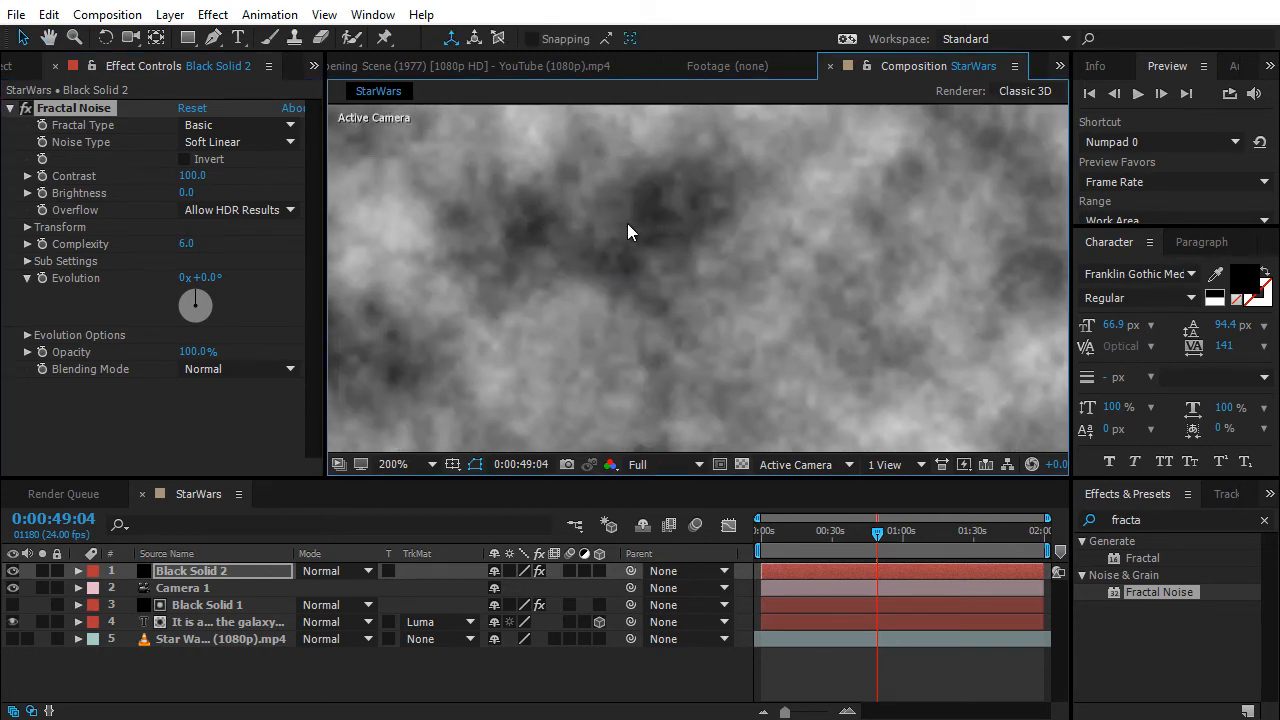
scroll(627, 223, down, 2)
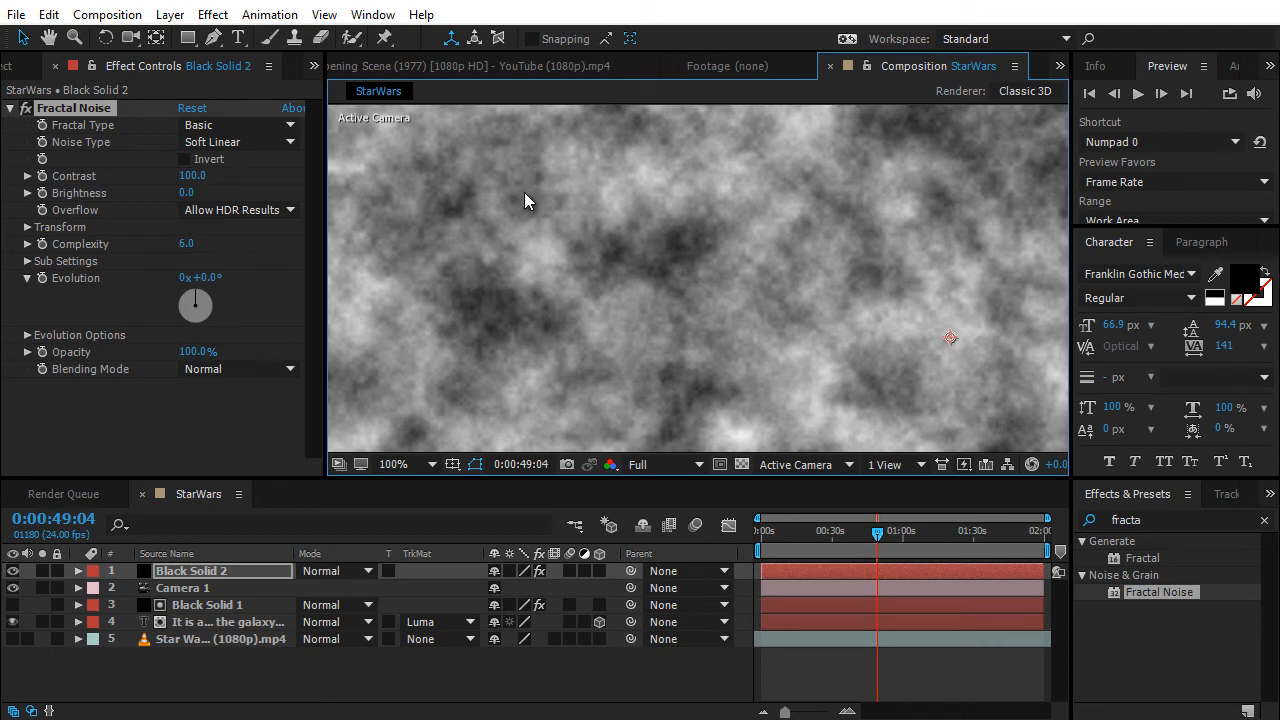
scroll(524, 200, down, 2)
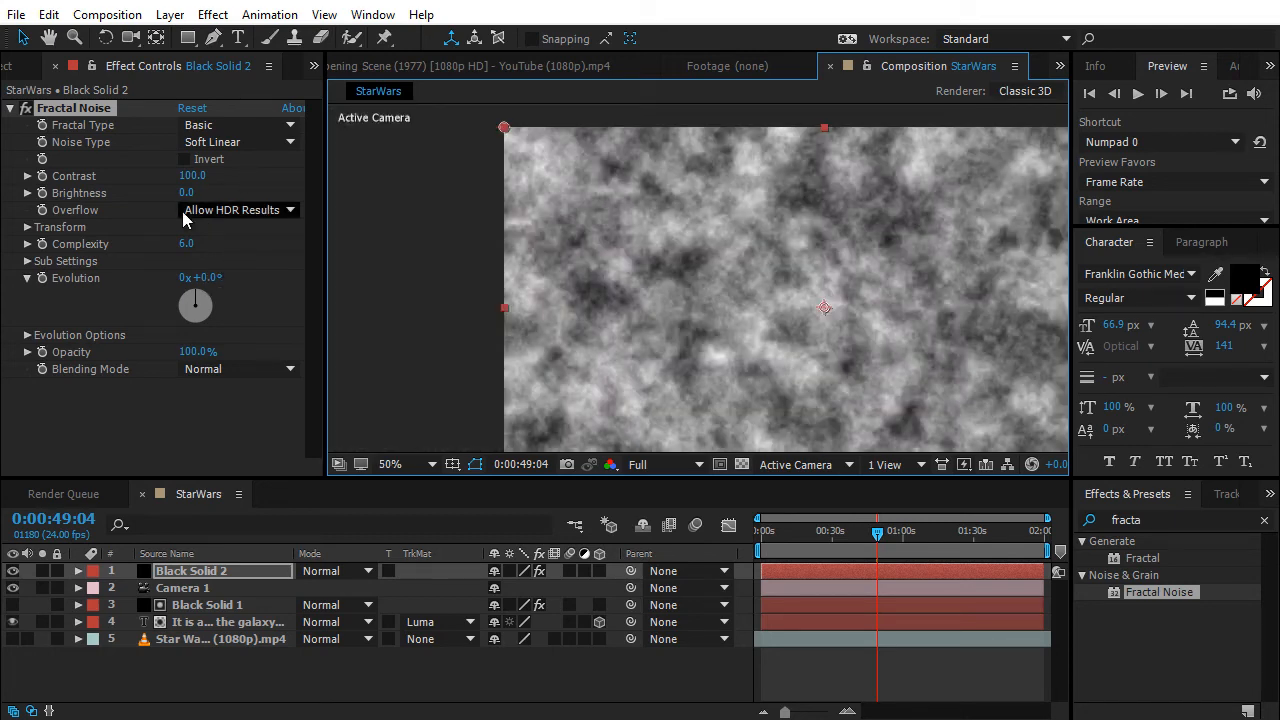
drag(761, 267, 643, 236)
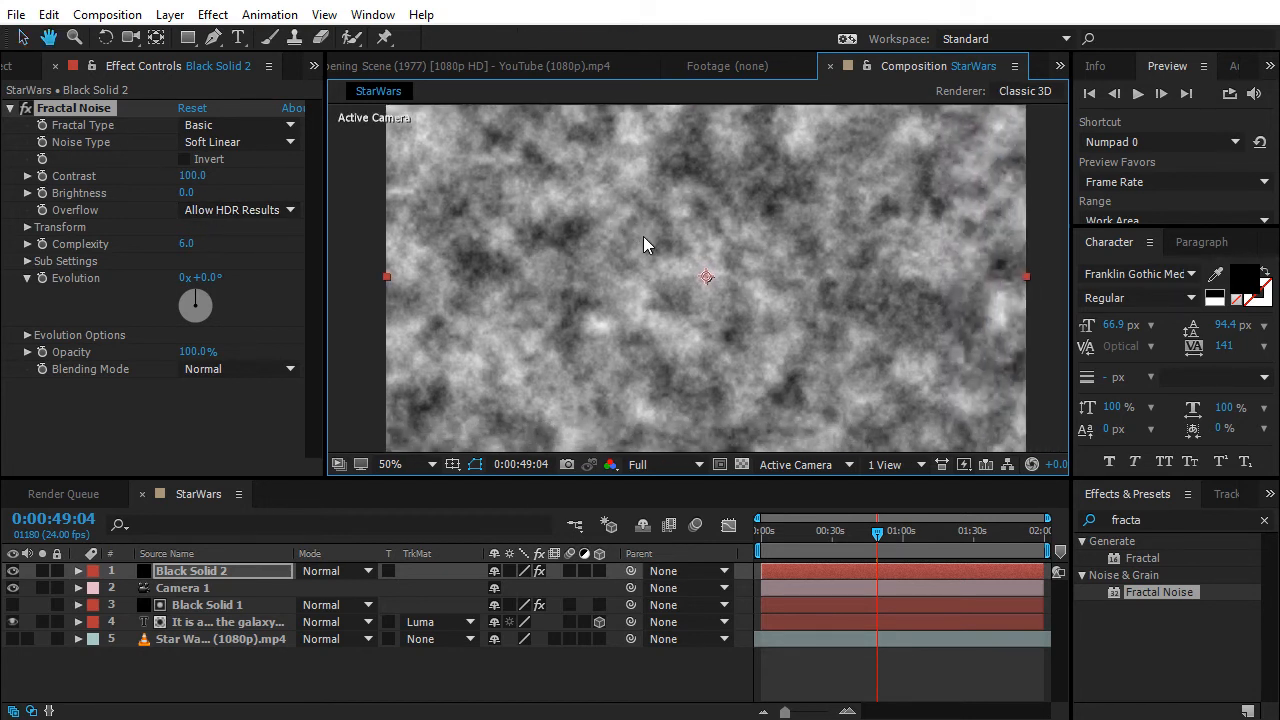
click(28, 231)
click(28, 228)
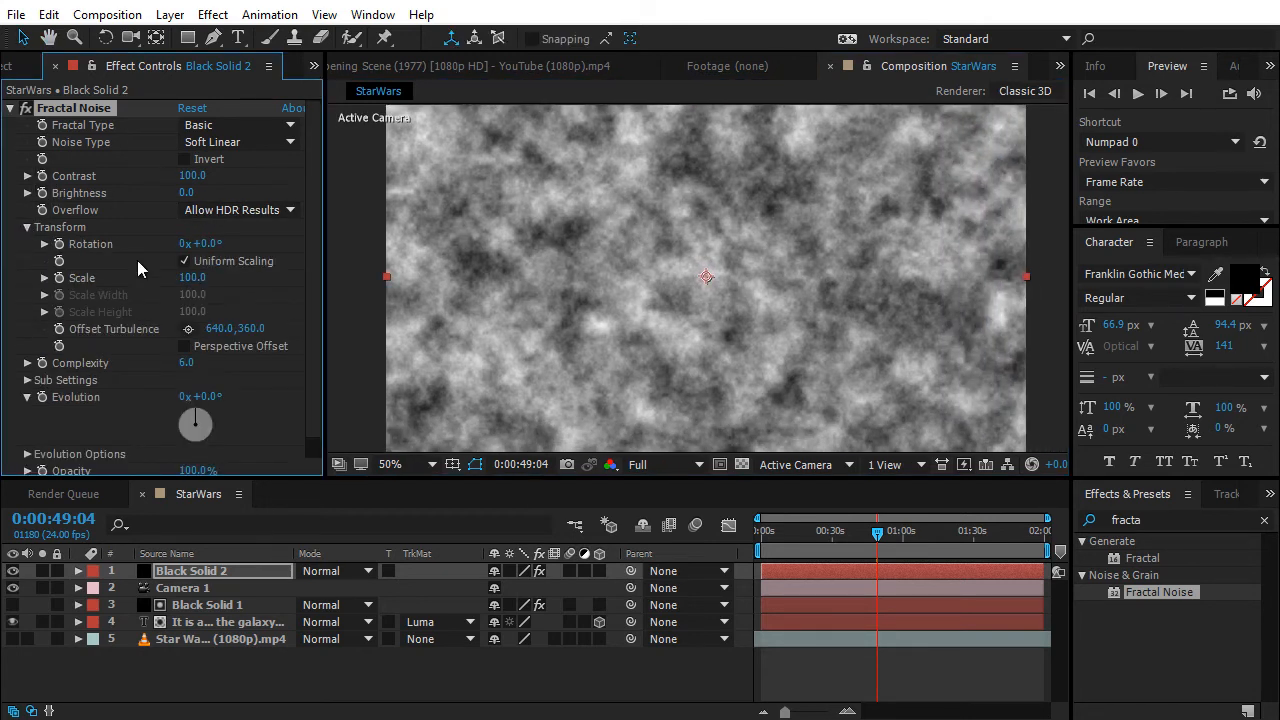
drag(193, 280, 112, 297)
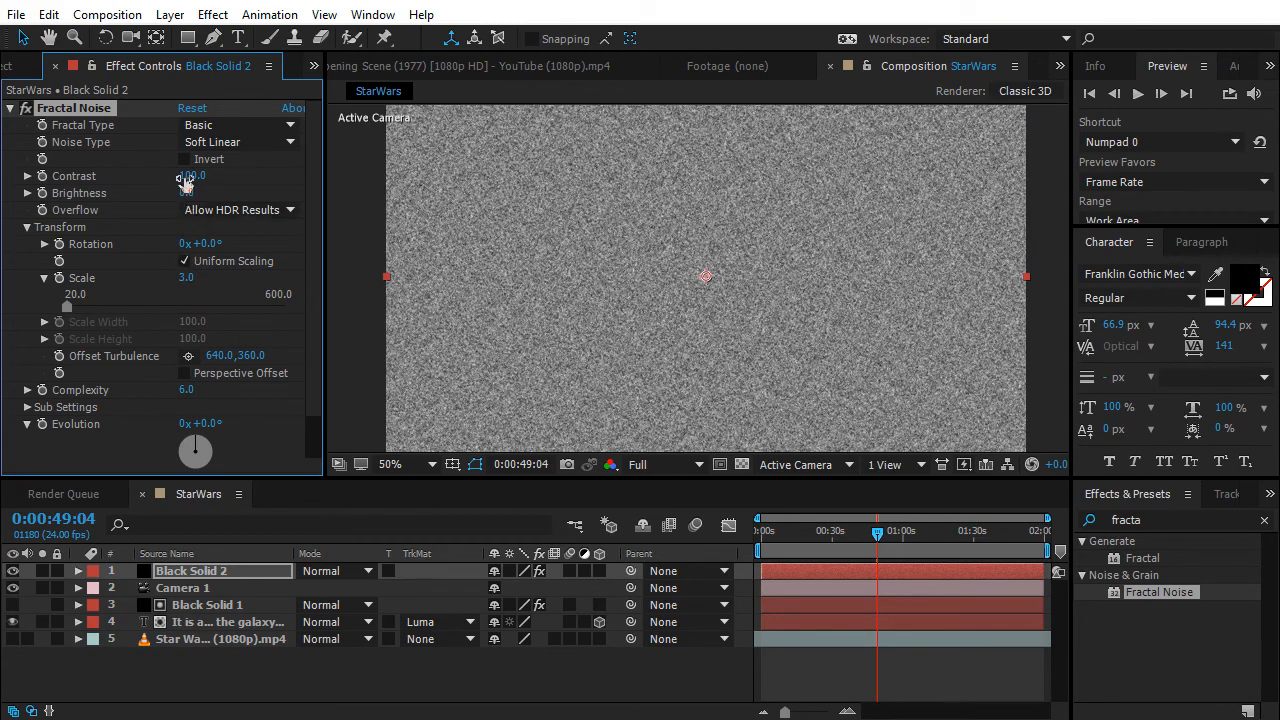
- Set the Fractal Noise contrast to 501 and the brightness to -178 to turn the noise into small stars
drag(186, 180, 334, 195)
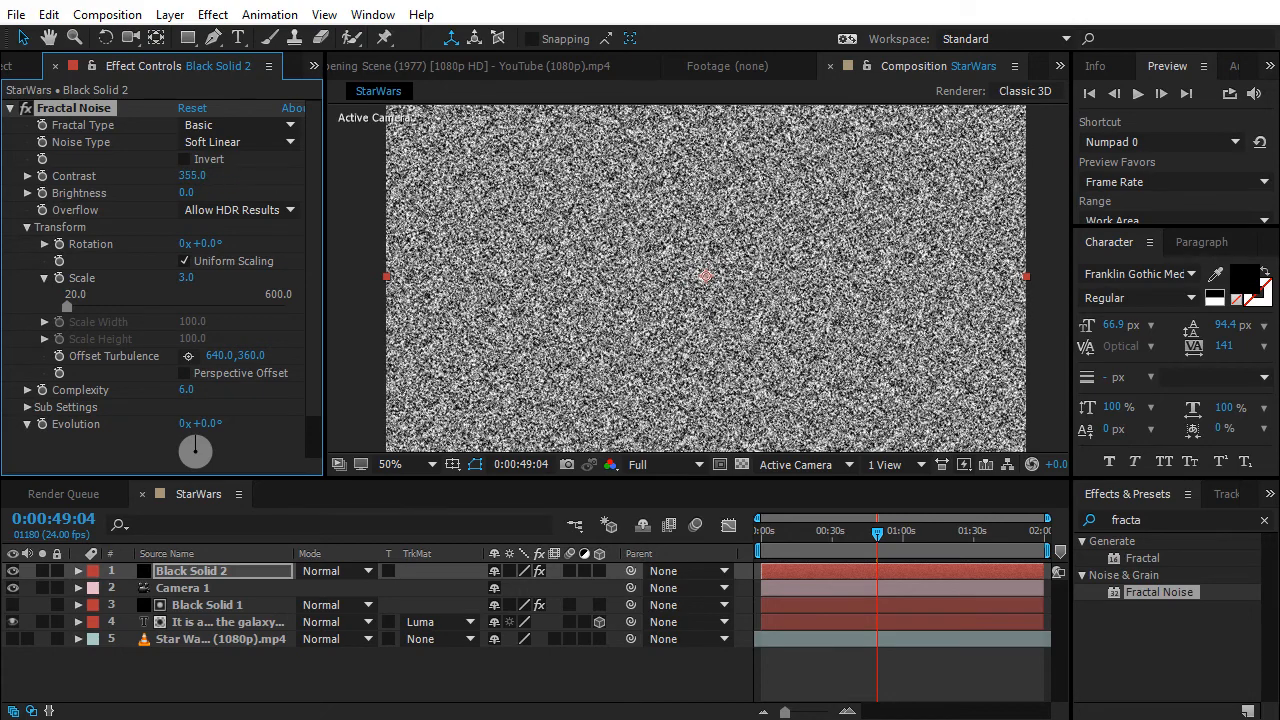
drag(459, 204, 605, 210)
drag(184, 196, 20, 209)
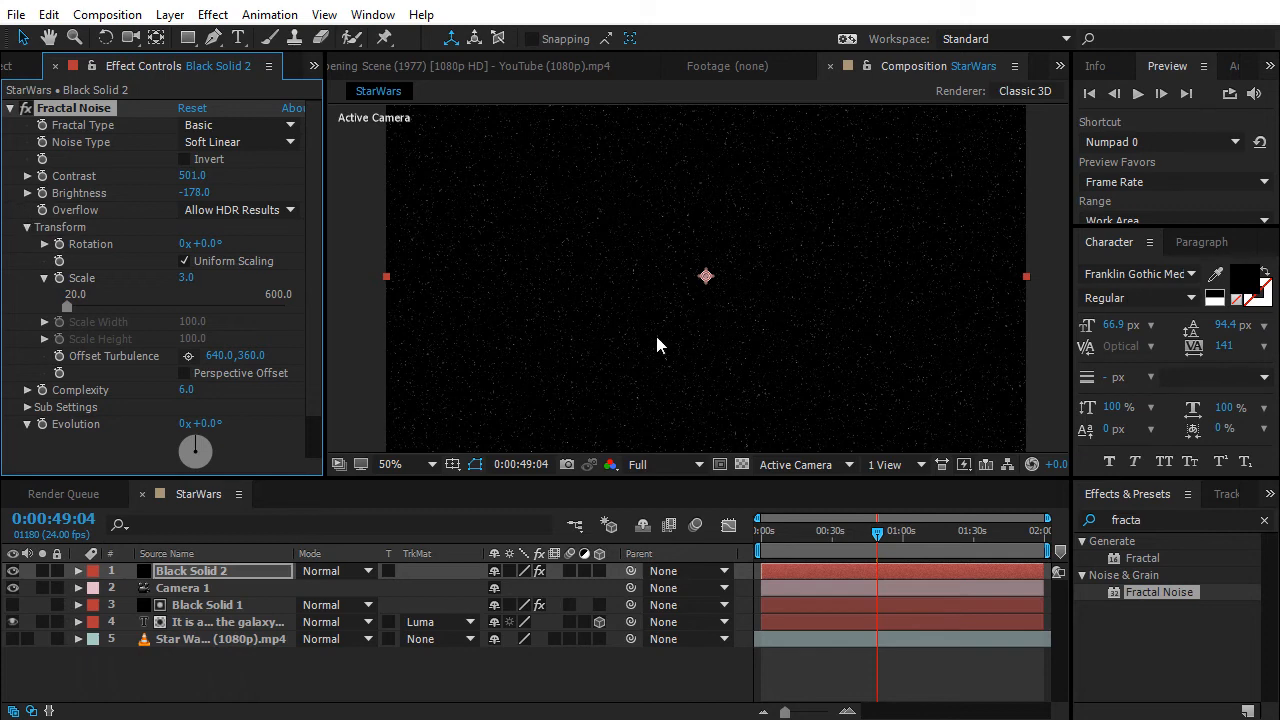
- Set the Fractal Noise brightness to -198 for sparser stars and check the star field in the maximized composition viewer
key(grave)
scroll(646, 389, up, 2)
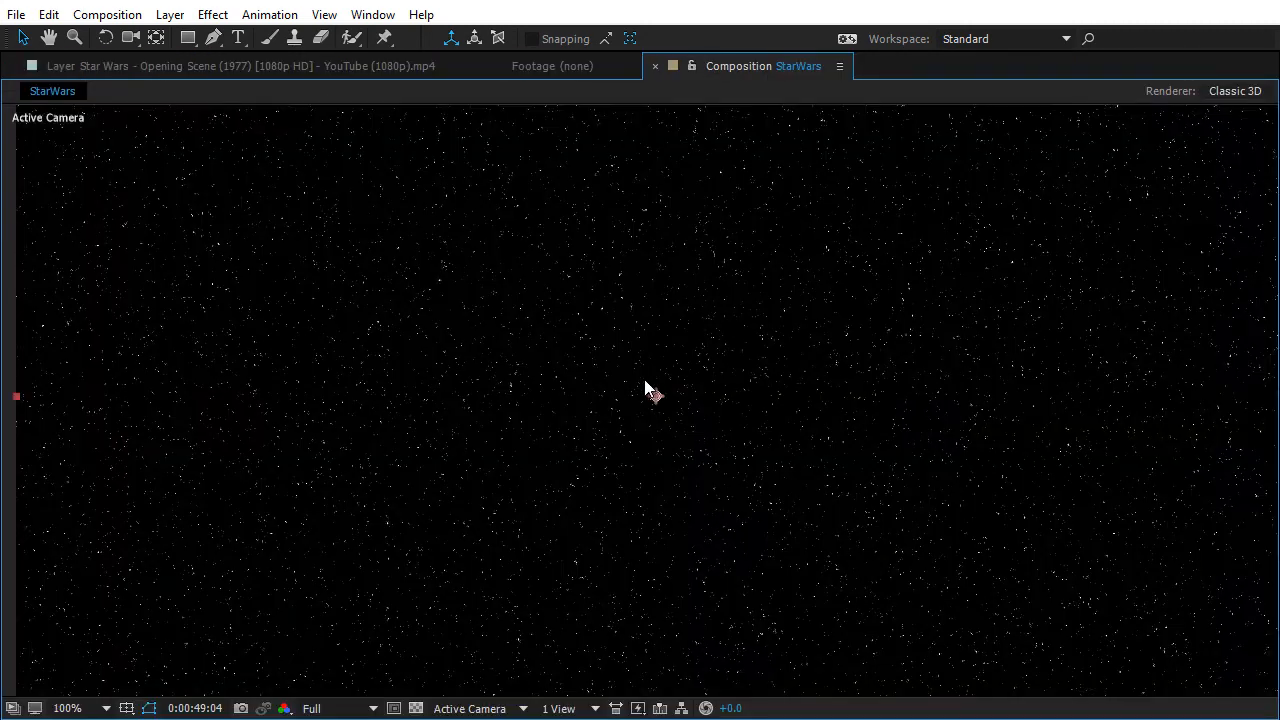
key(grave)
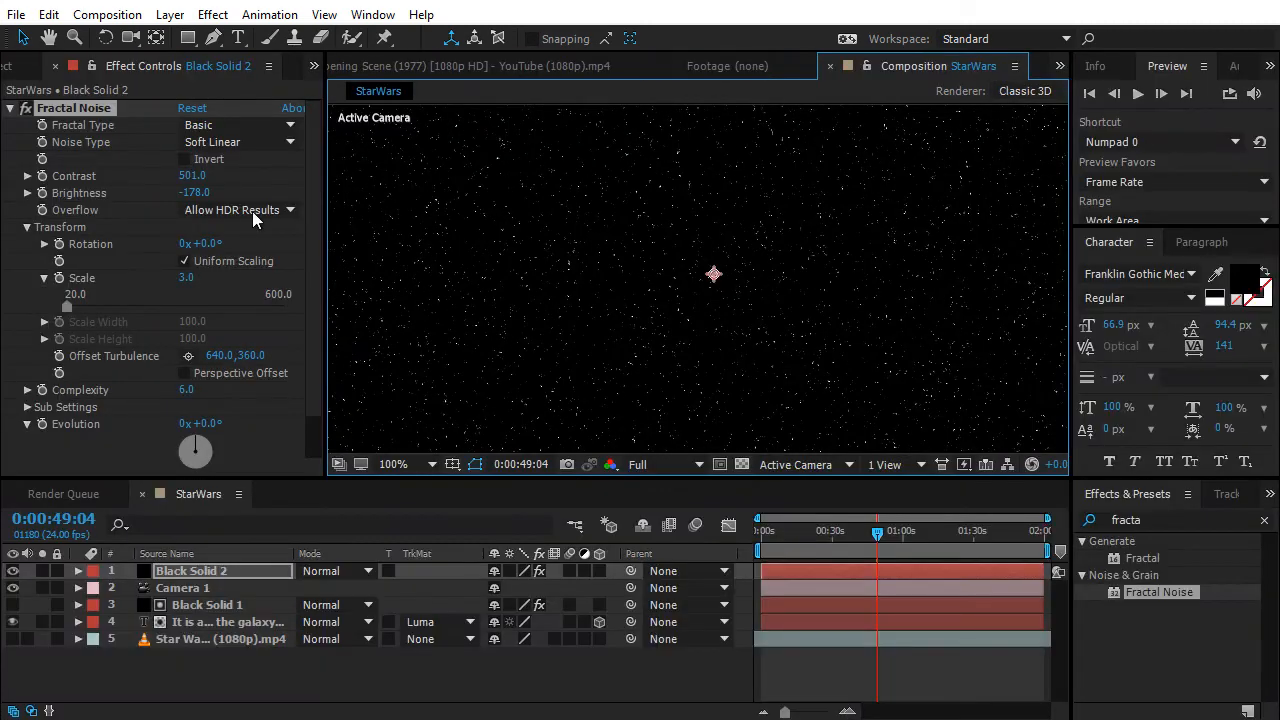
mouse_move(190, 190)
mouse_down()
mouse_move(166, 204)
mouse_move(205, 190)
mouse_up()
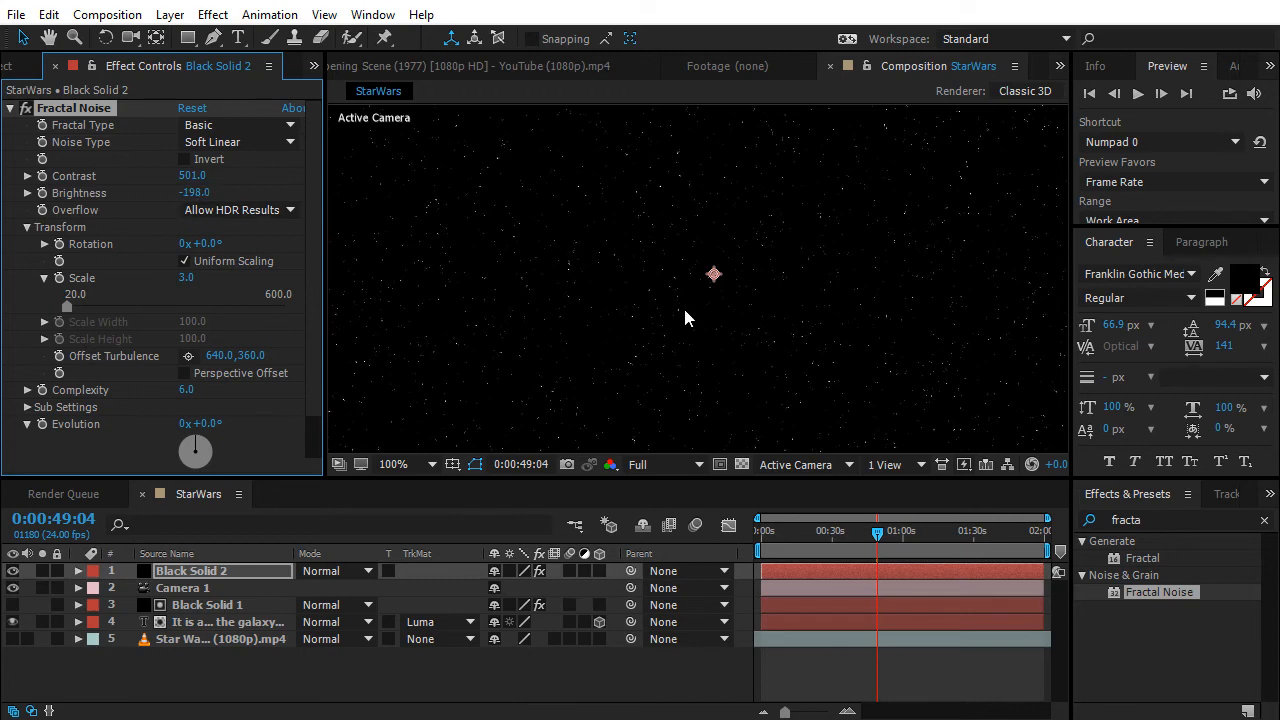
key(grave)
key(comma)
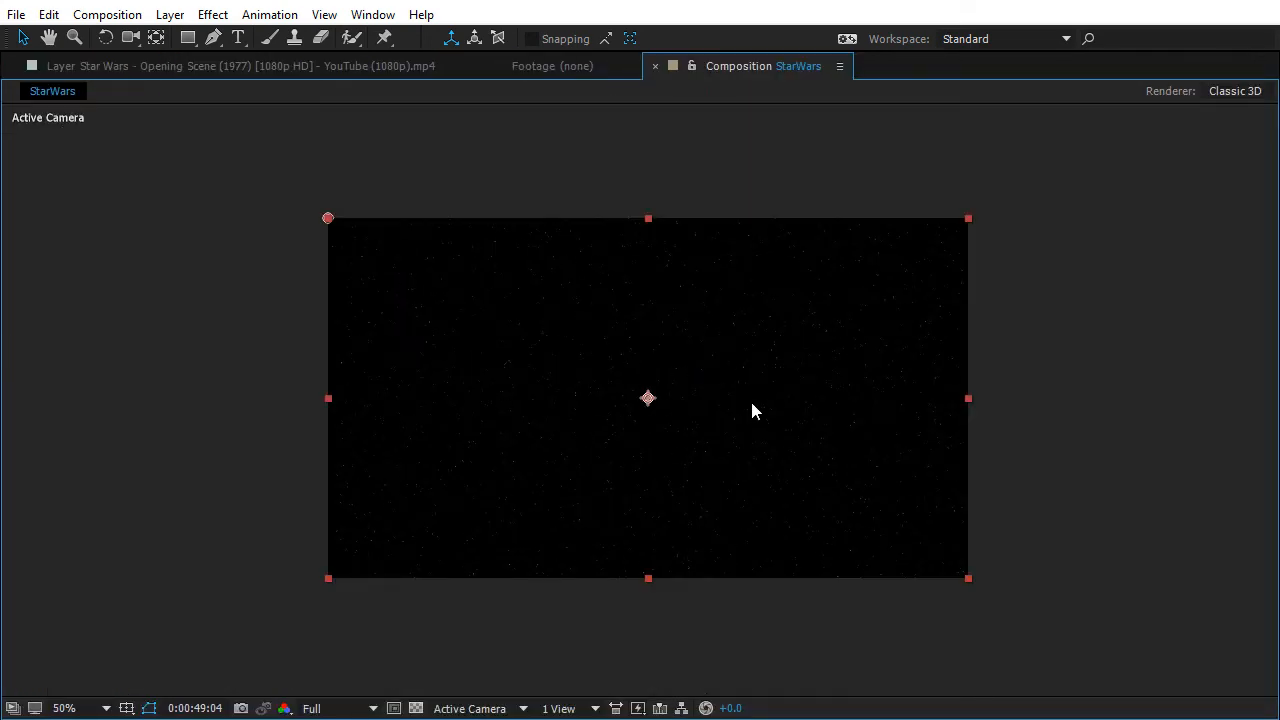
key(period)
key(grave)
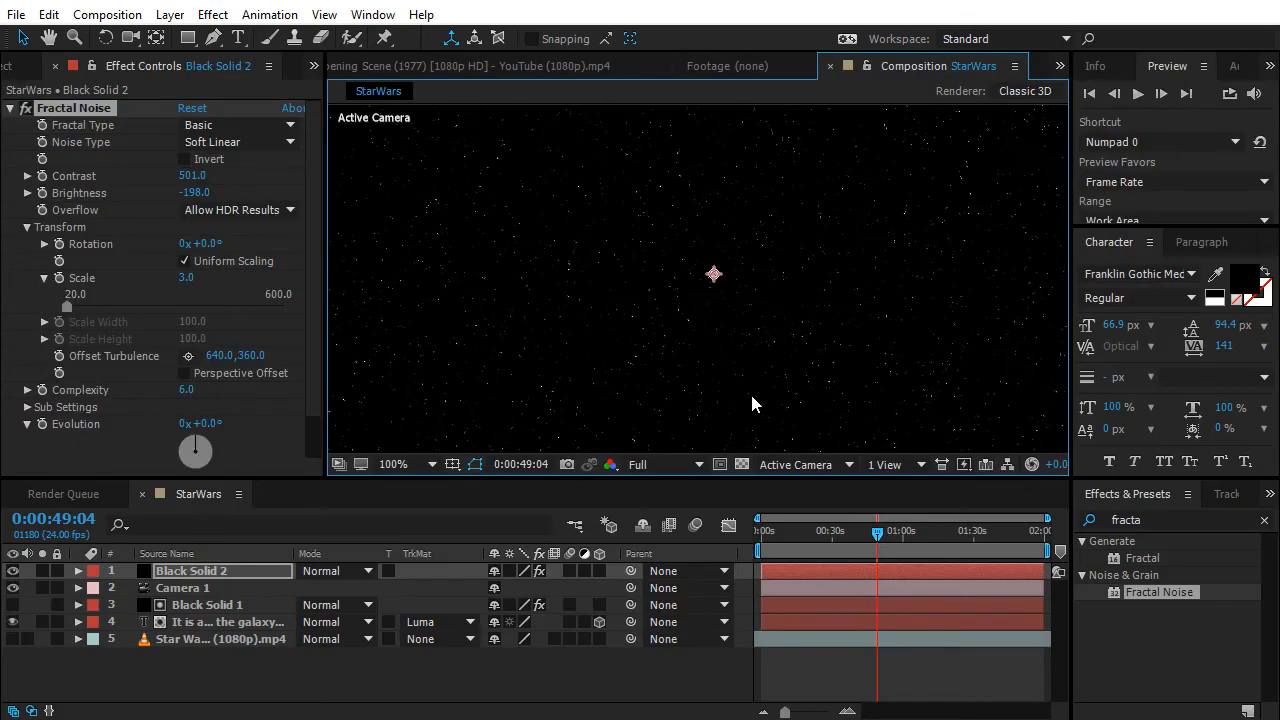
- Move the star field solid beneath the crawl text layer, just above the reference video, and check the text against the stars
click(214, 572)
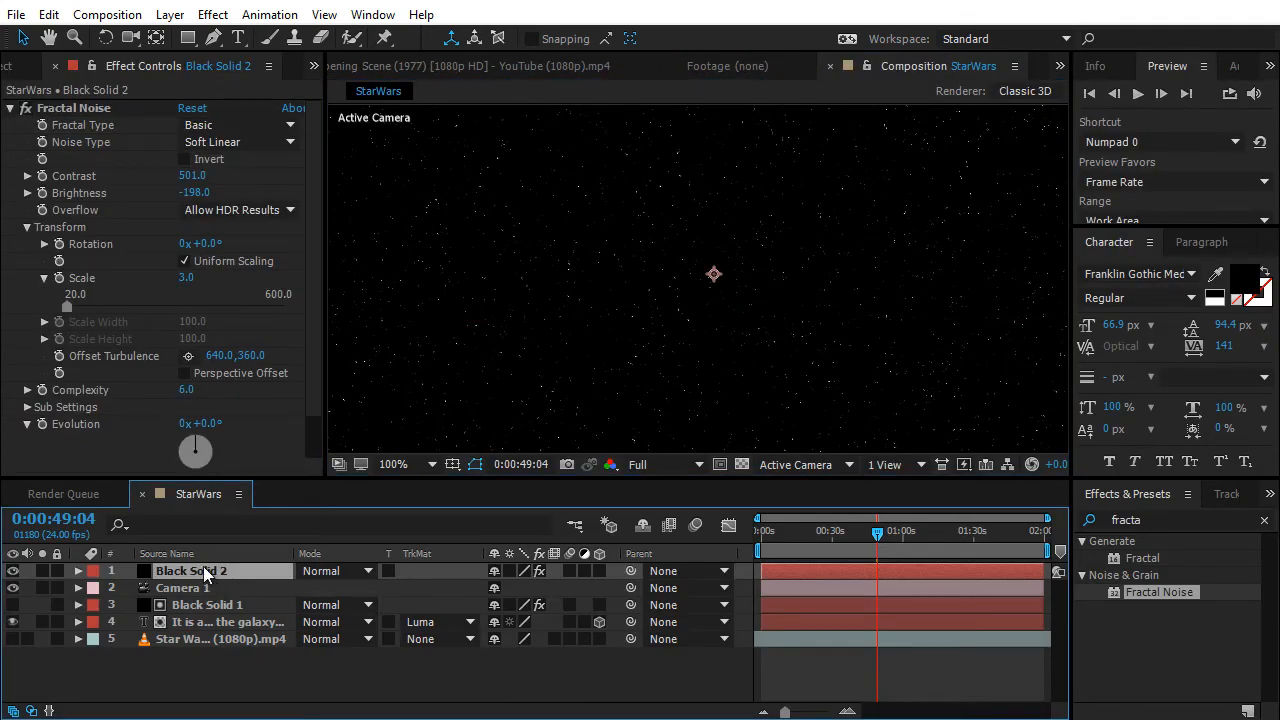
drag(203, 569, 194, 627)
scroll(684, 392, down, 2)
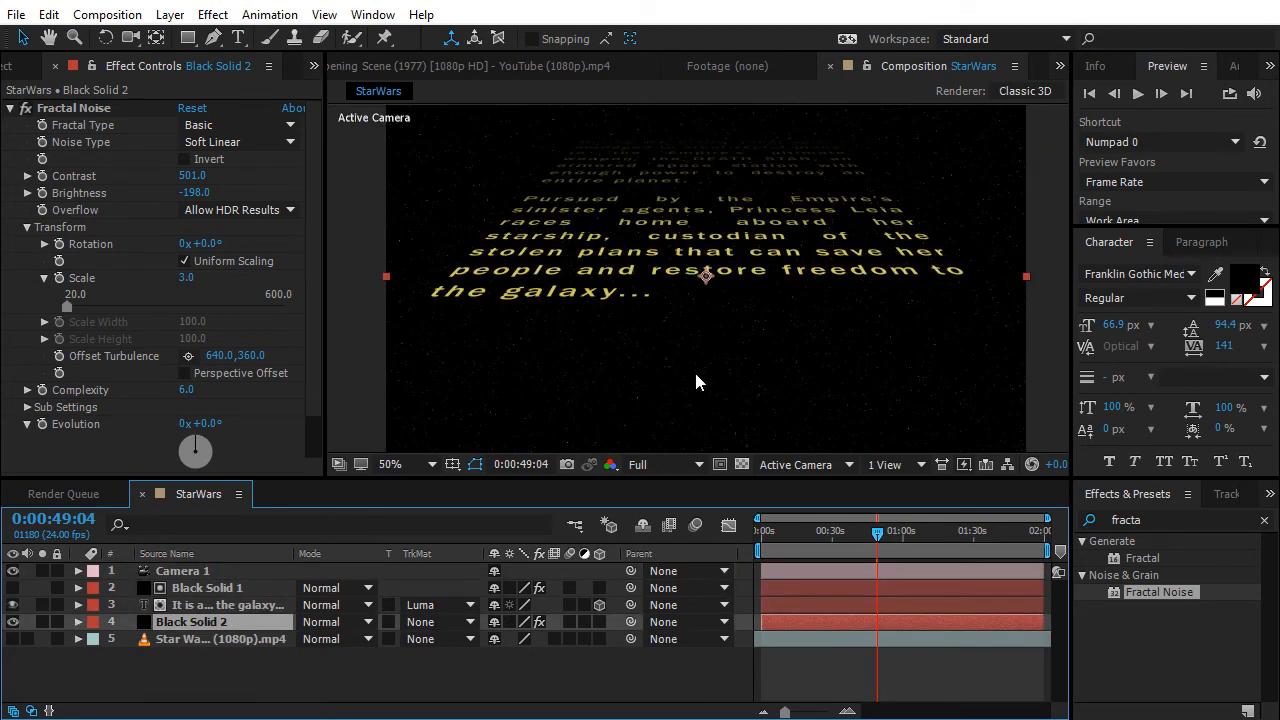
scroll(752, 346, up, 2)
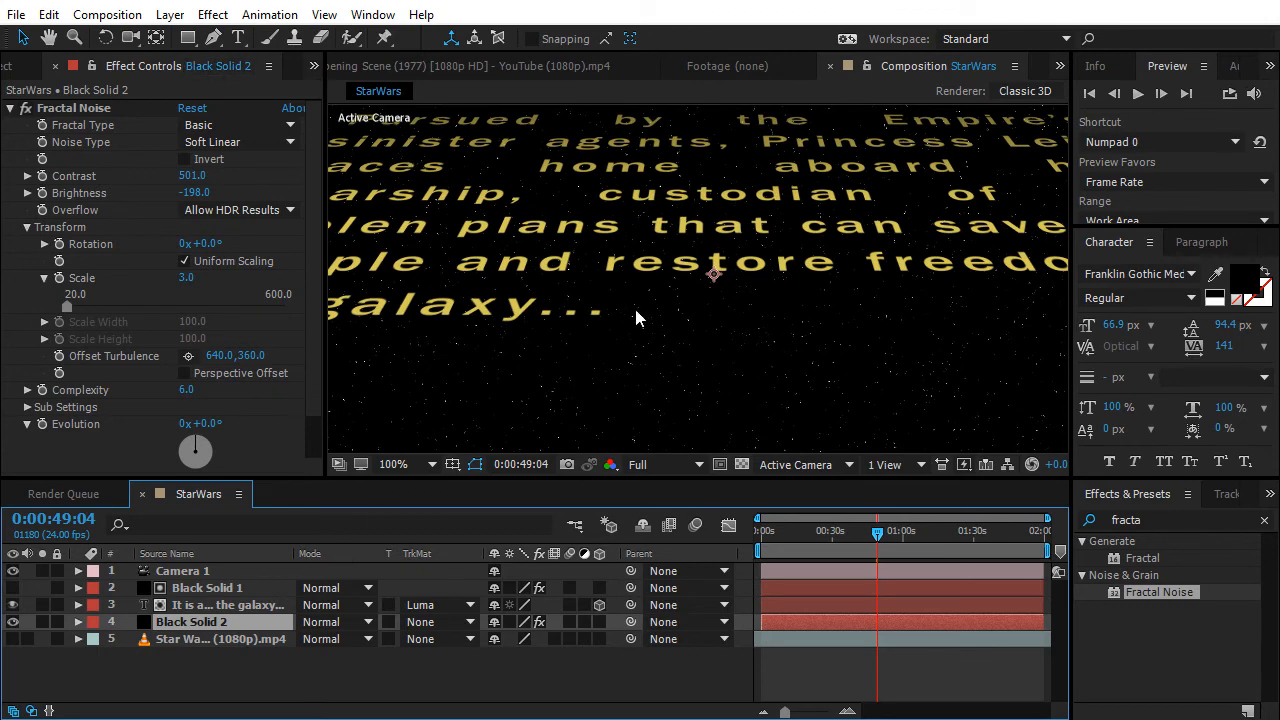
drag(590, 202, 863, 423)
scroll(722, 292, down, 2)
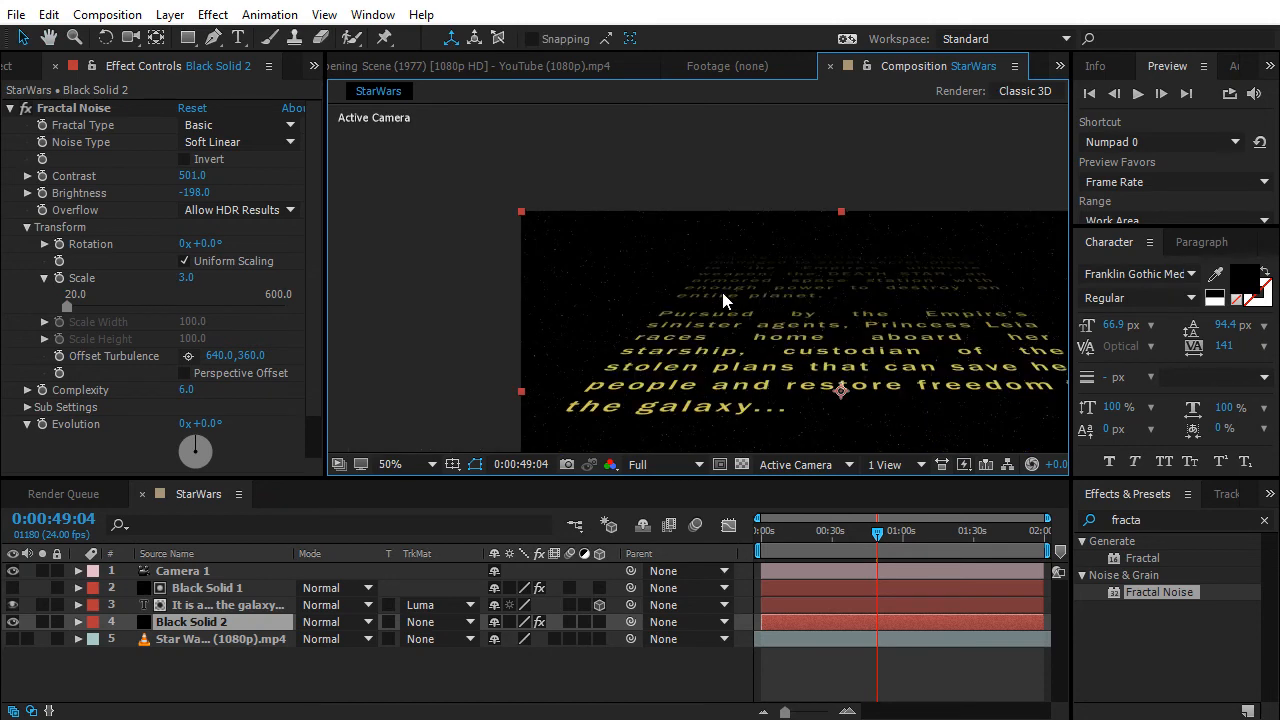
drag(825, 338, 719, 238)
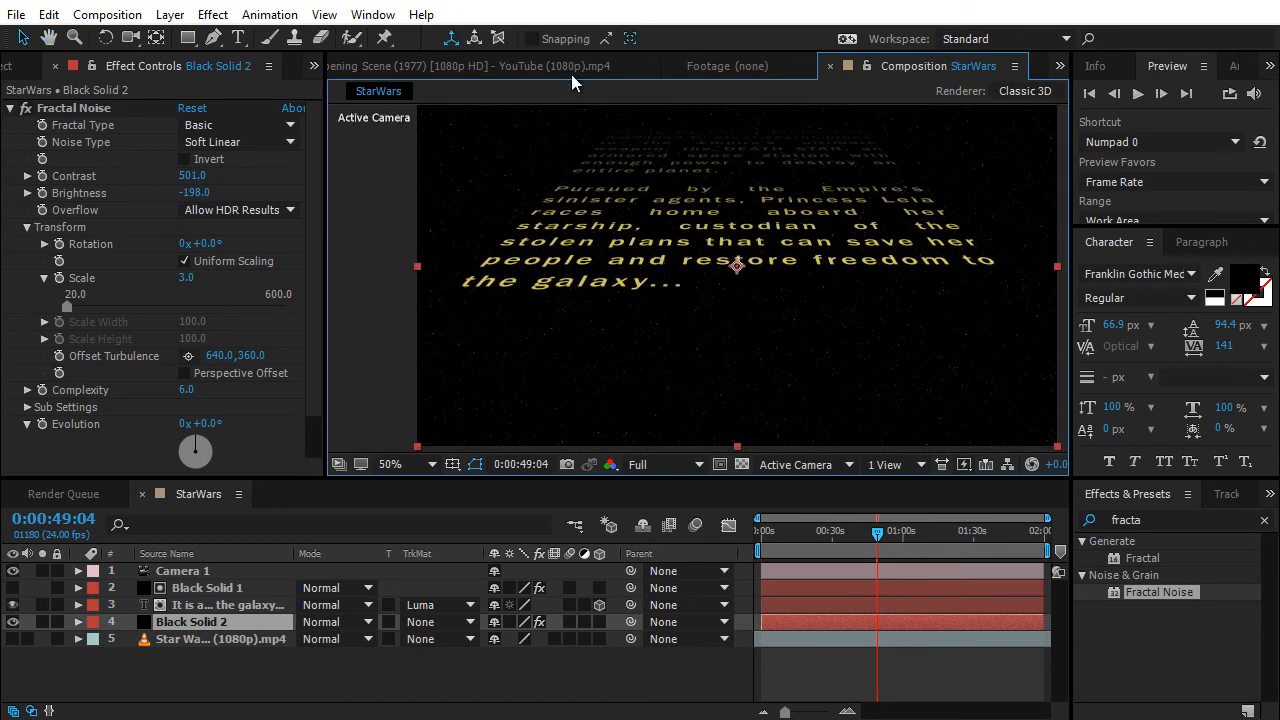
- Open the Star Wars reference video in the maximized layer viewer and examine the stars behind its crawl at about 0;00;58
click(521, 66)
scroll(704, 248, down, 1)
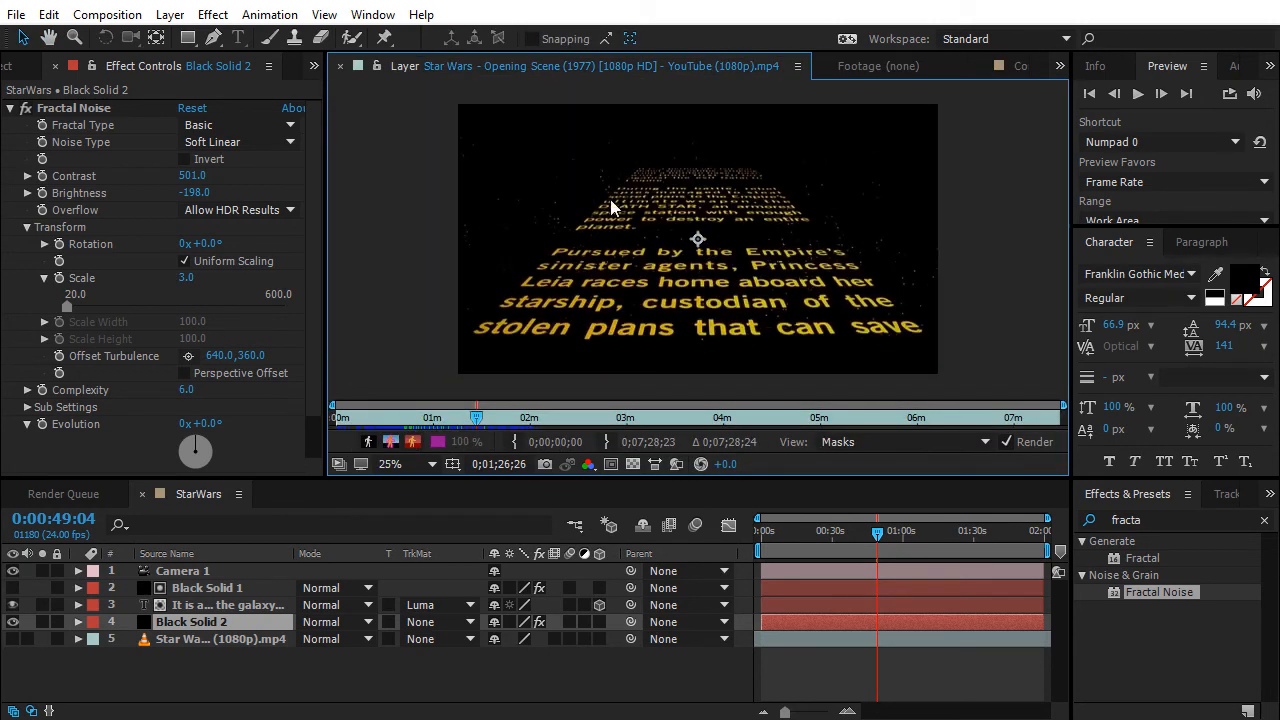
scroll(787, 270, up, 1)
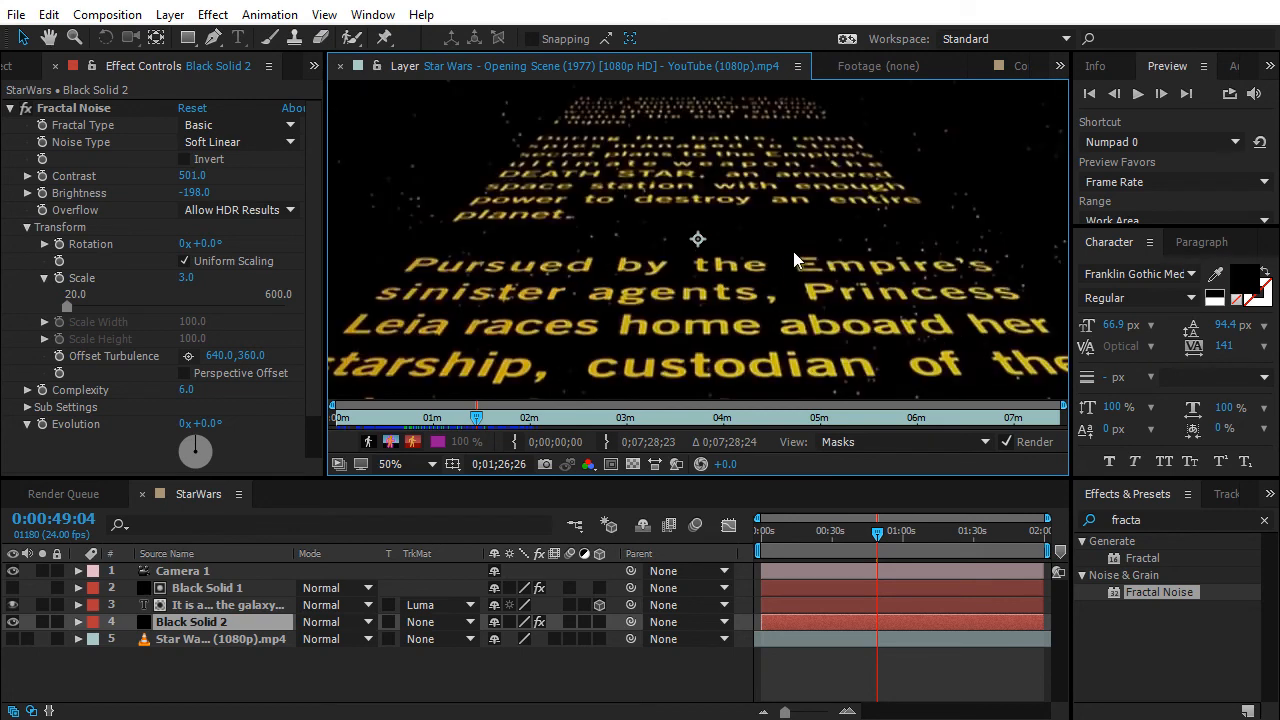
key(grave)
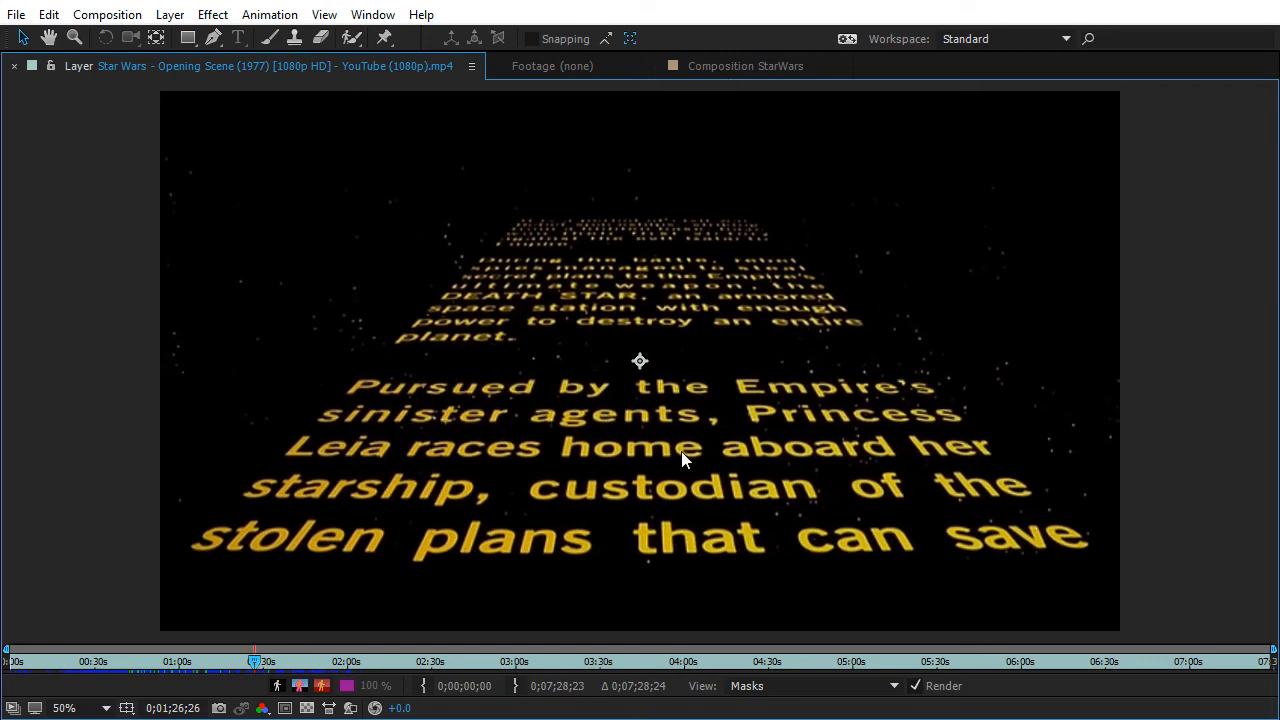
click(263, 664)
drag(267, 666, 176, 660)
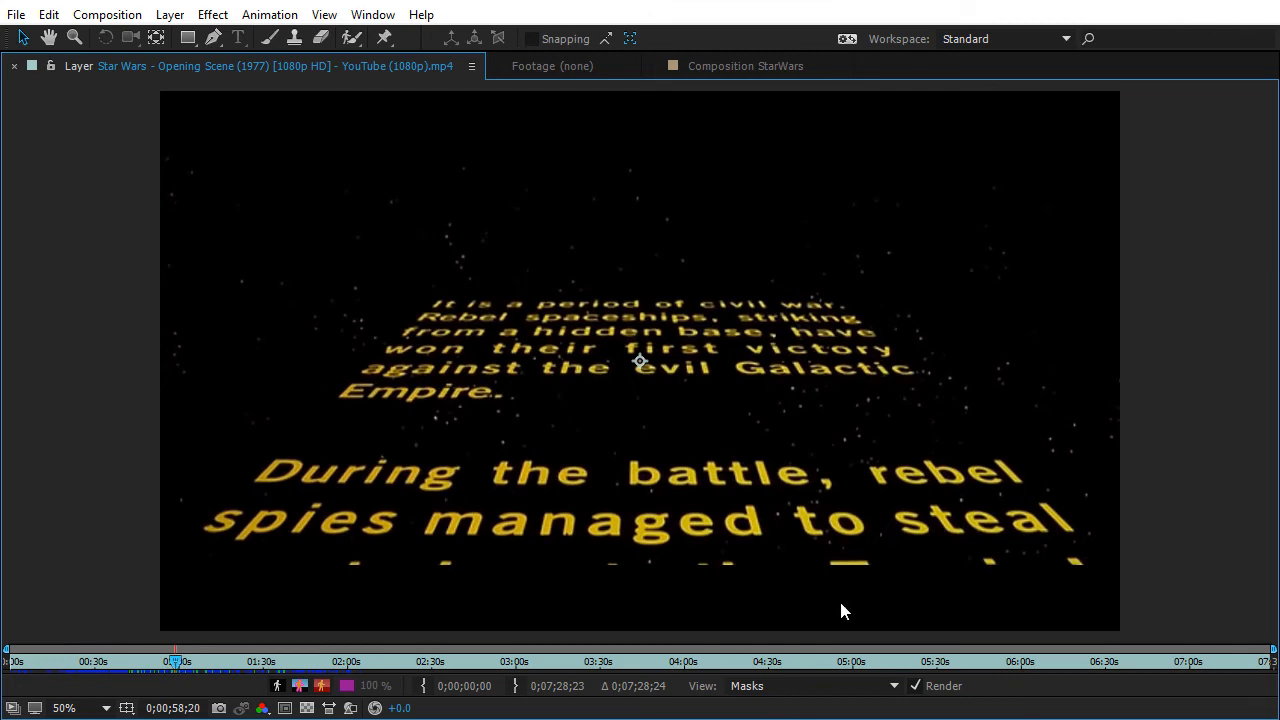
click(939, 662)
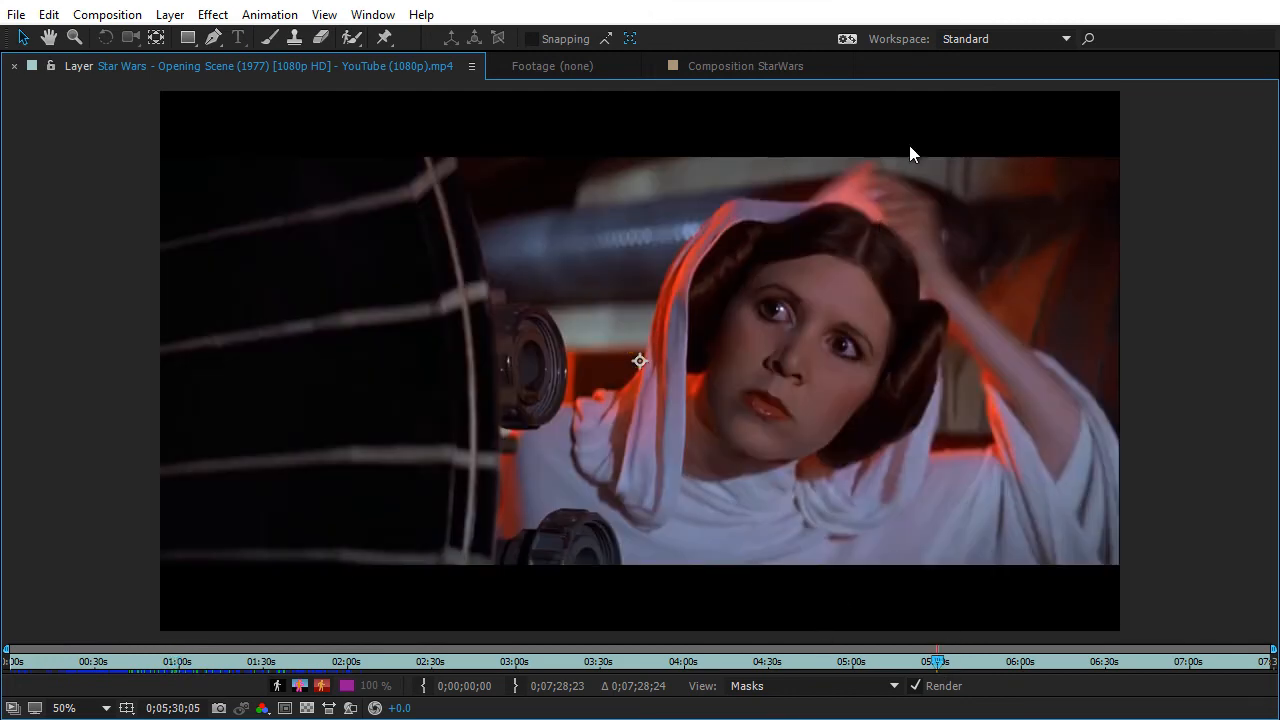
click(174, 664)
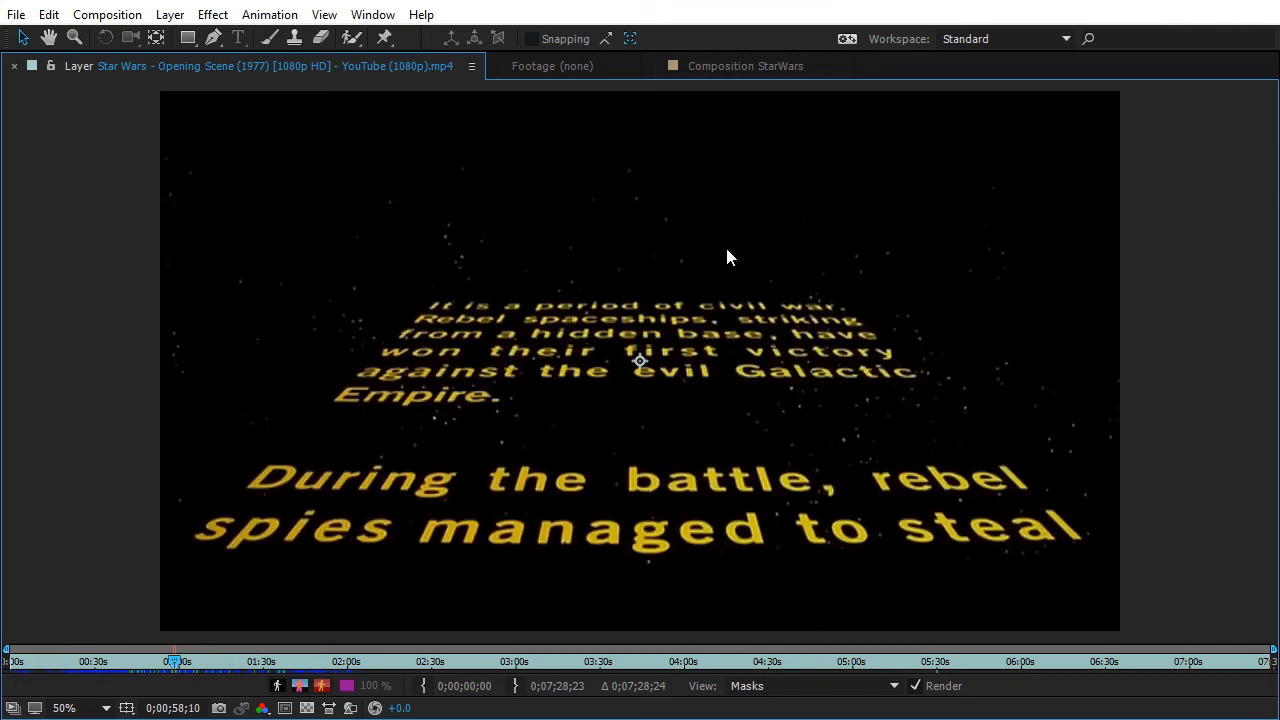
- Create a new black solid at composition size in the StarWars composition
click(750, 68)
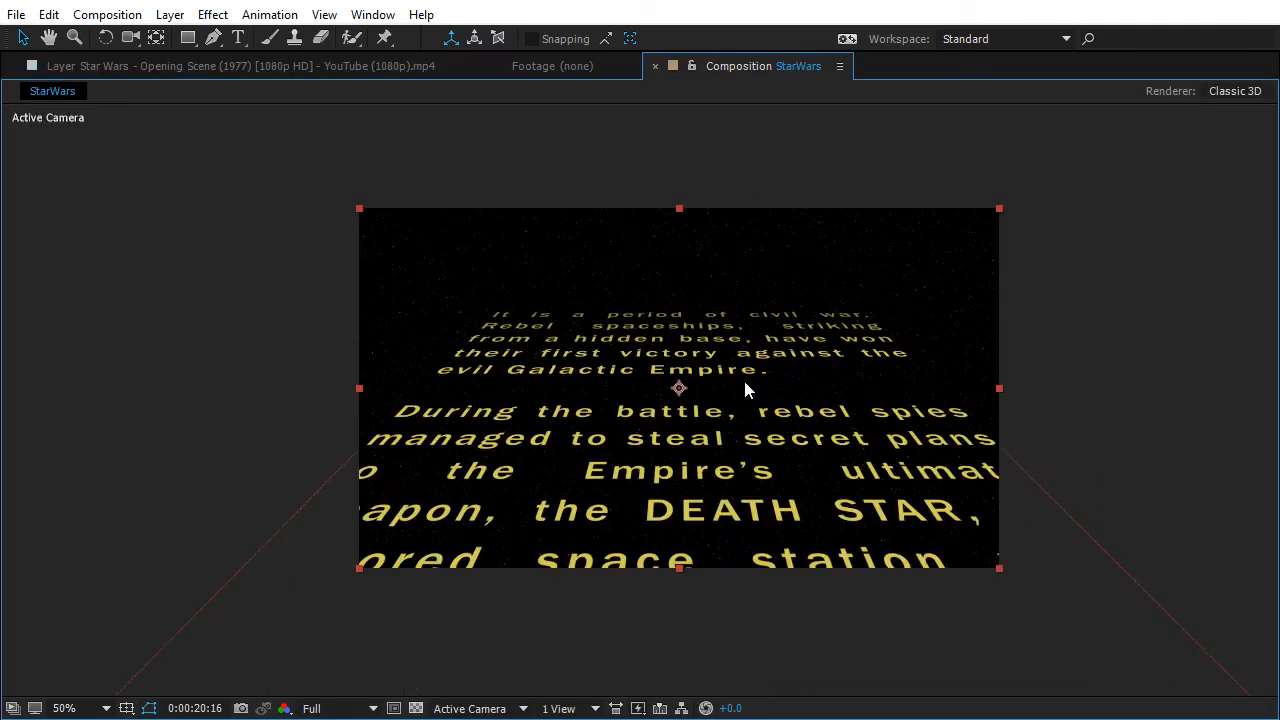
key(grave)
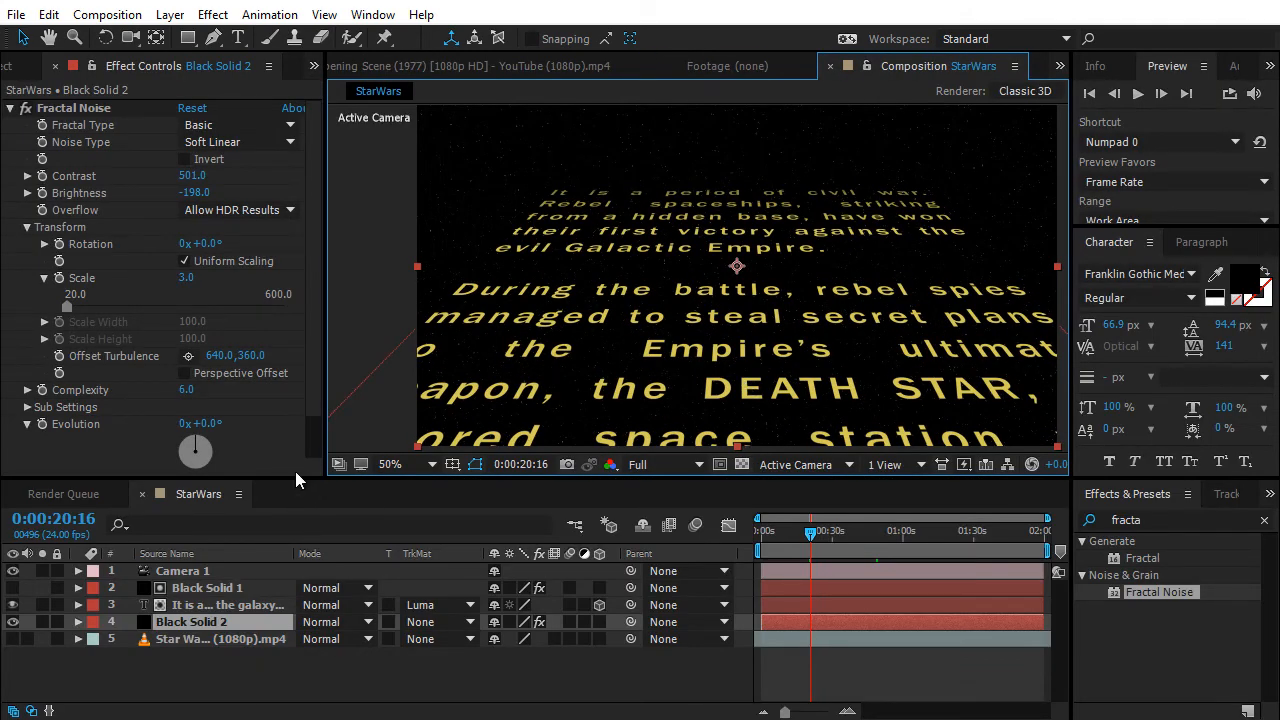
click(168, 15)
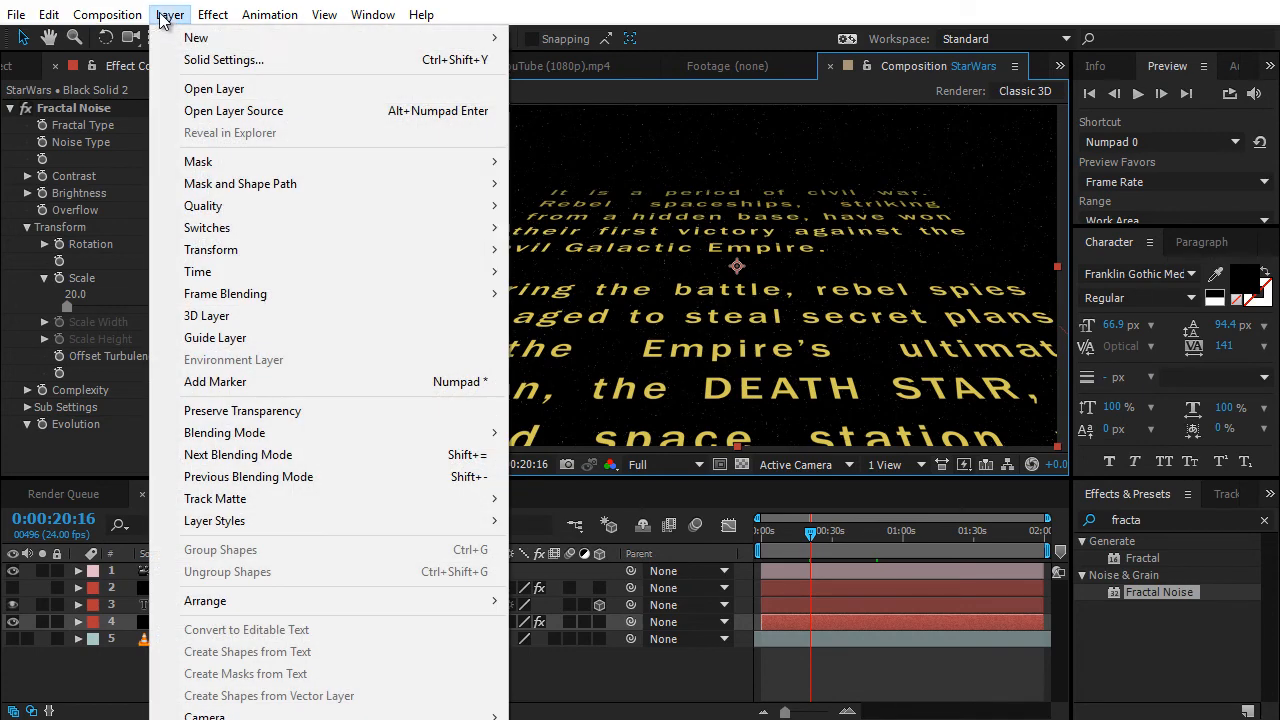
mouse_move(340, 37)
click(556, 62)
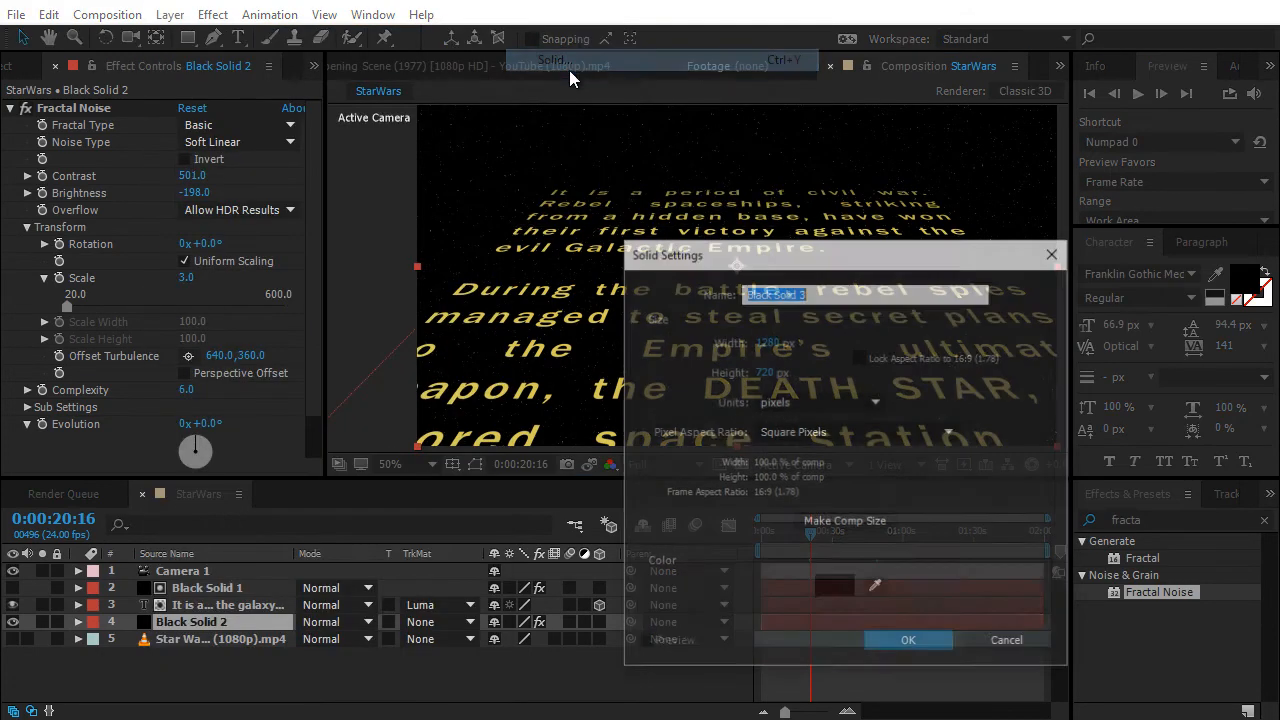
click(918, 643)
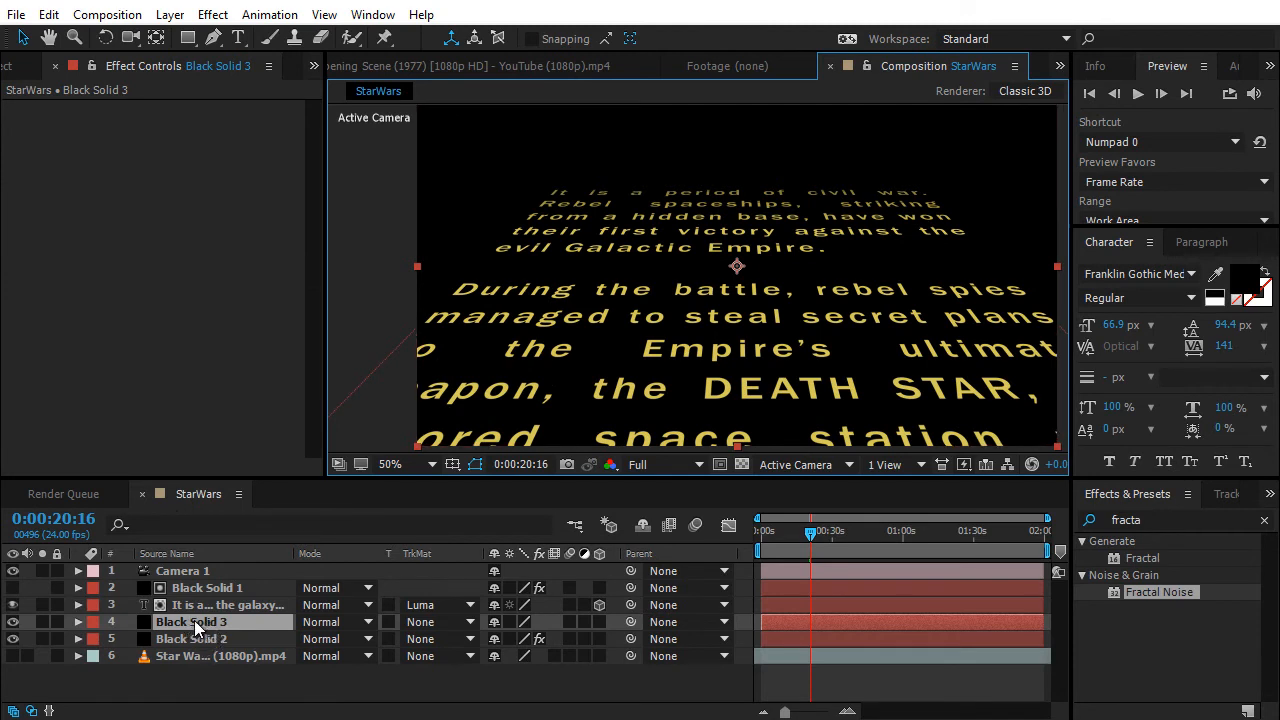
- Place the new black solid directly beneath the camera layer and shift it upward to form the upper letterbox bar
drag(197, 626, 200, 590)
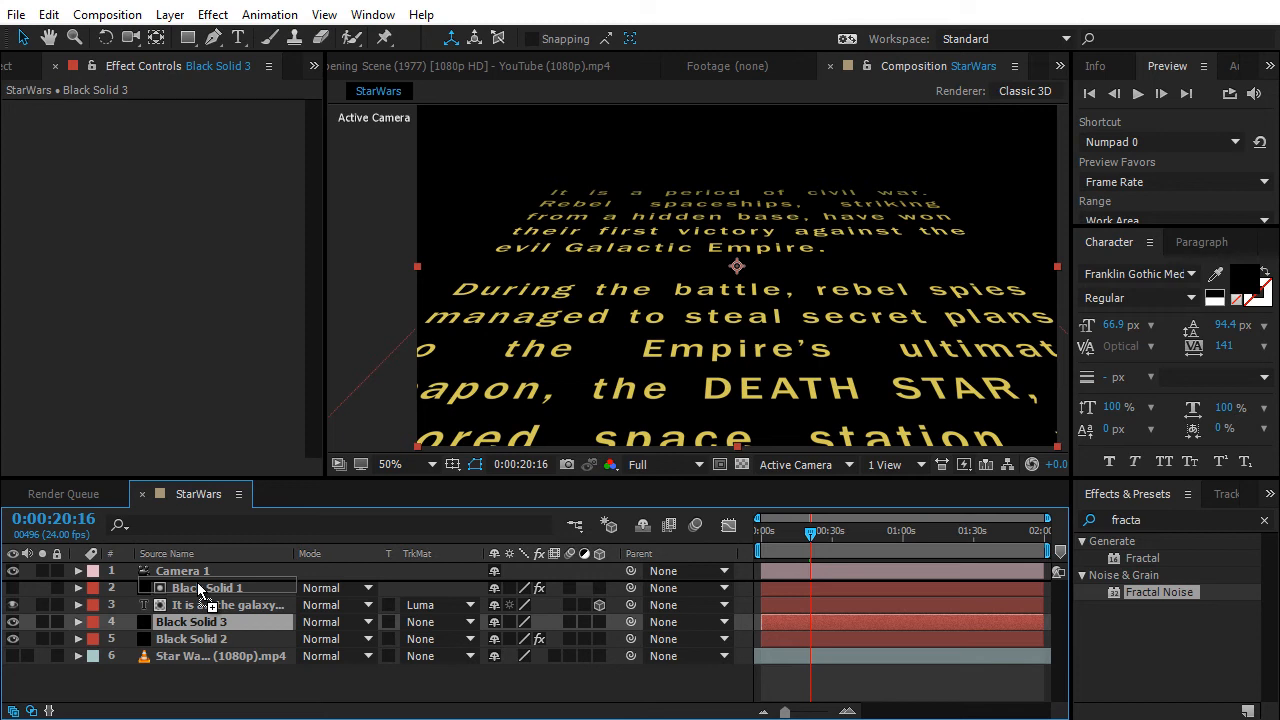
drag(198, 583, 198, 583)
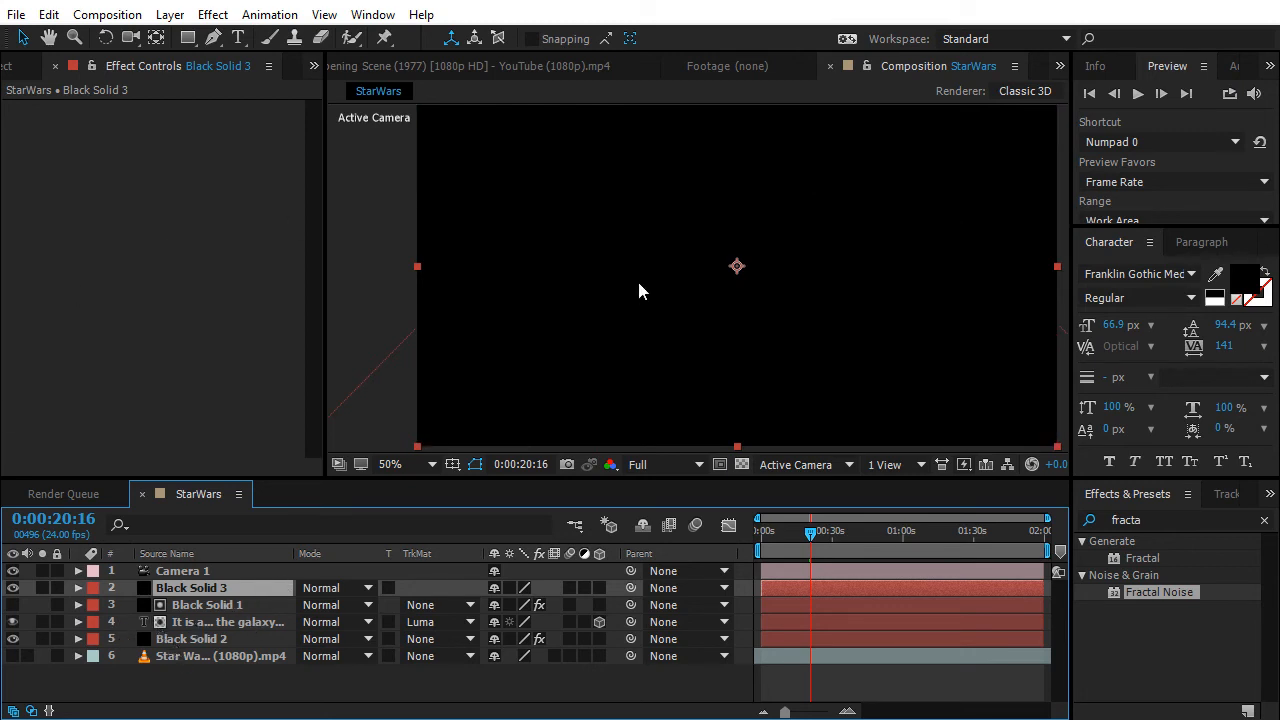
key(grave)
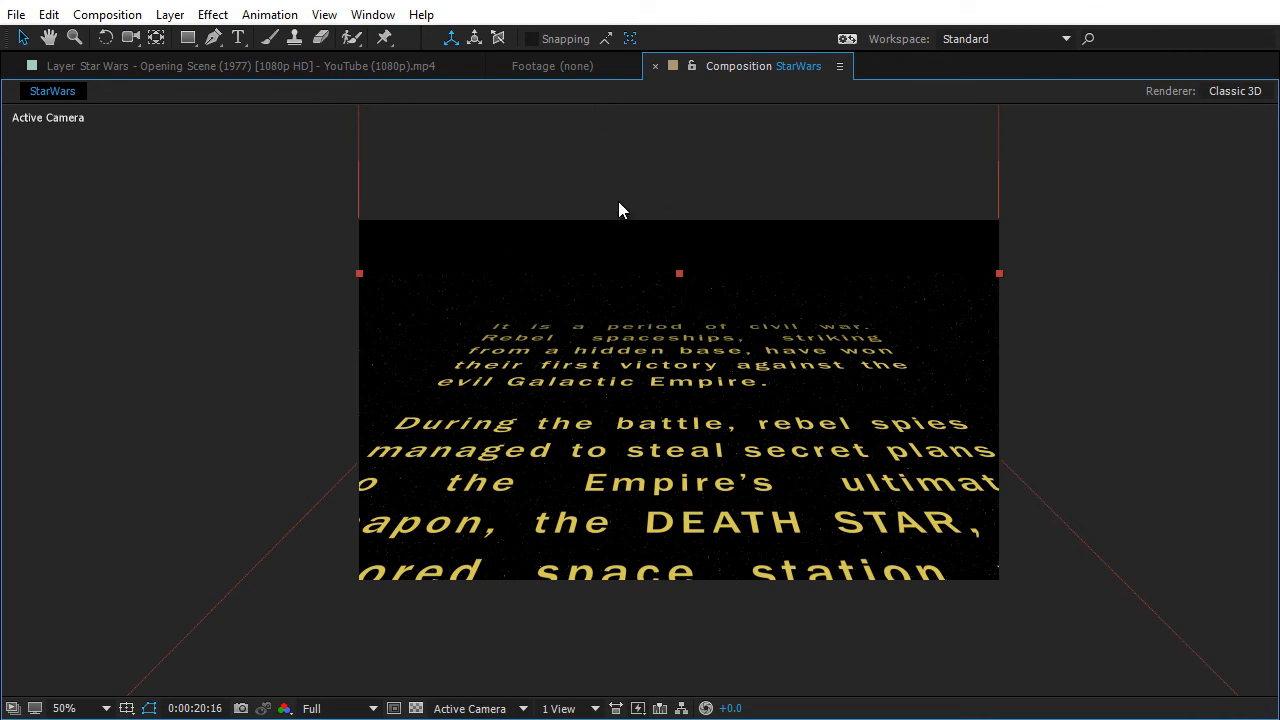
key(grave)
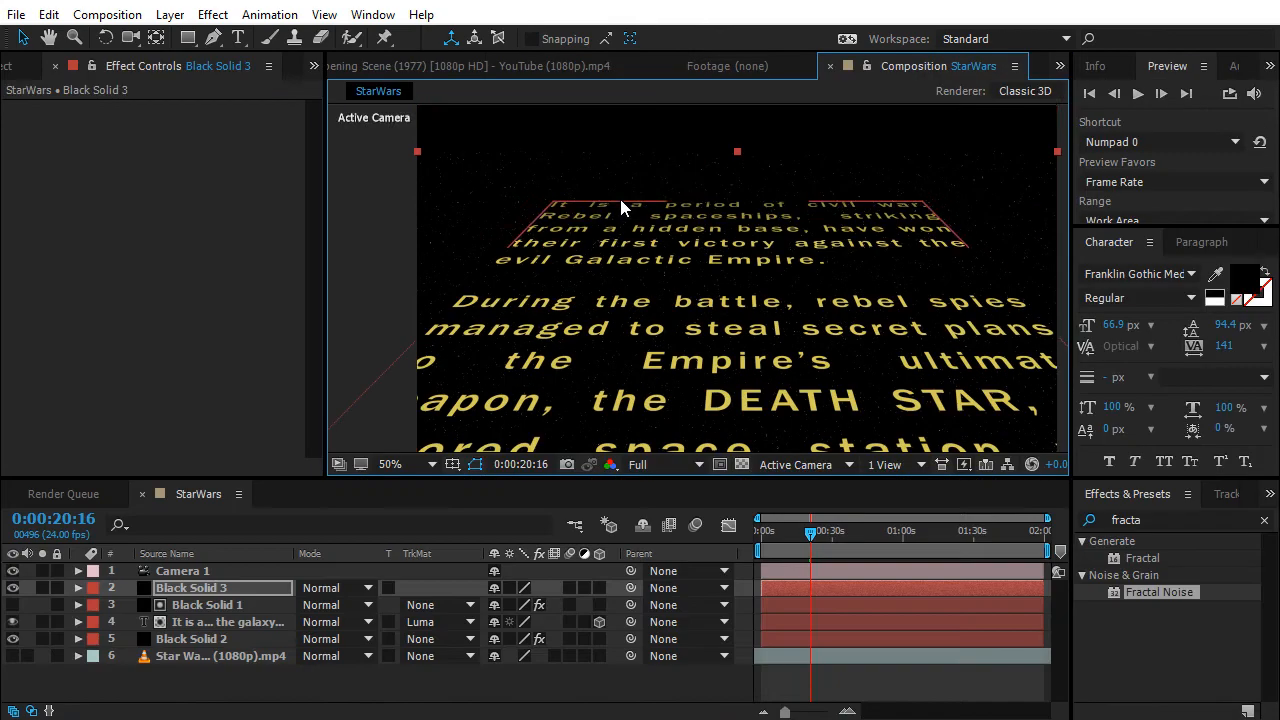
- Duplicate the letterbox solid and move the copy down to the frame's lower edge to form the second black bar
click(189, 590)
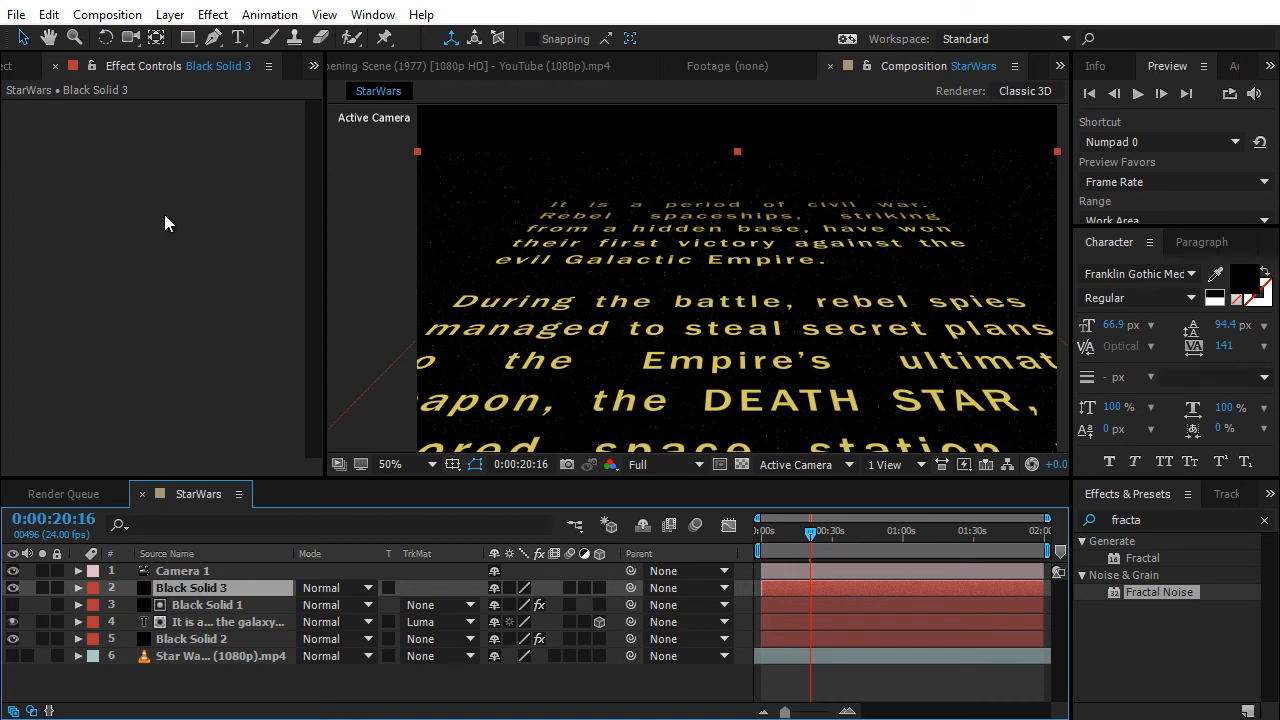
click(171, 17)
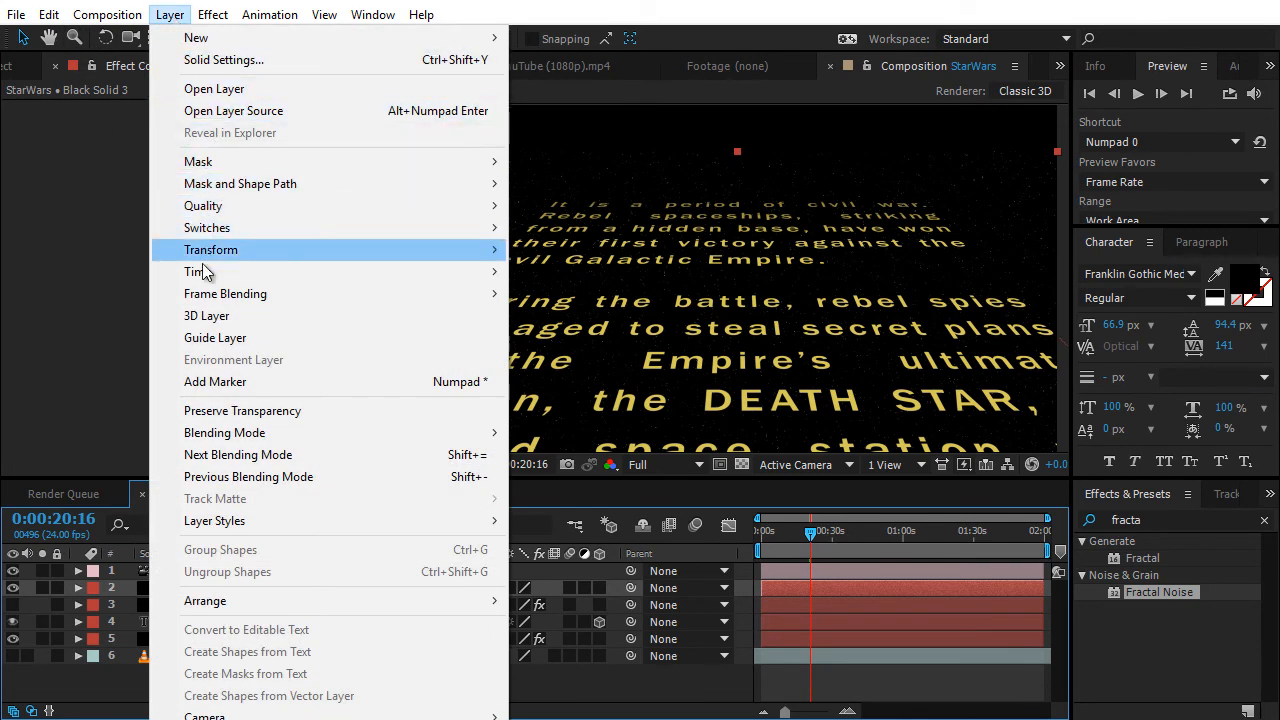
key(Escape)
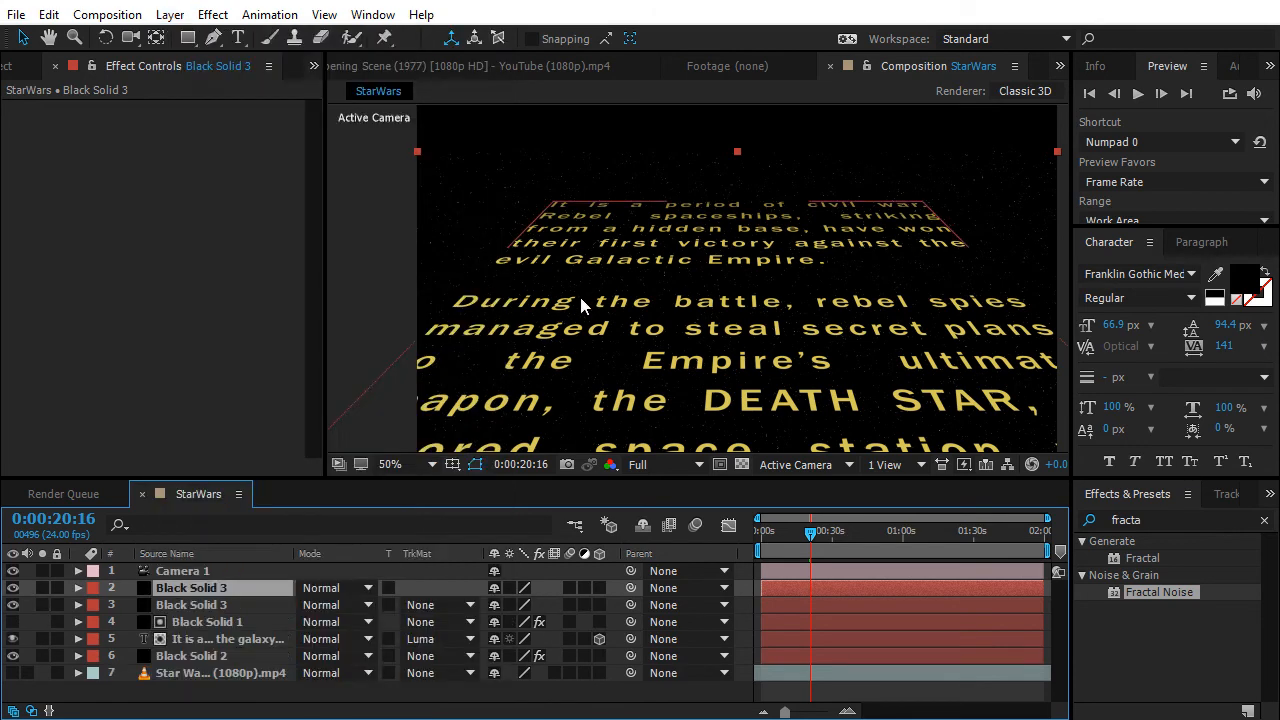
key(grave)
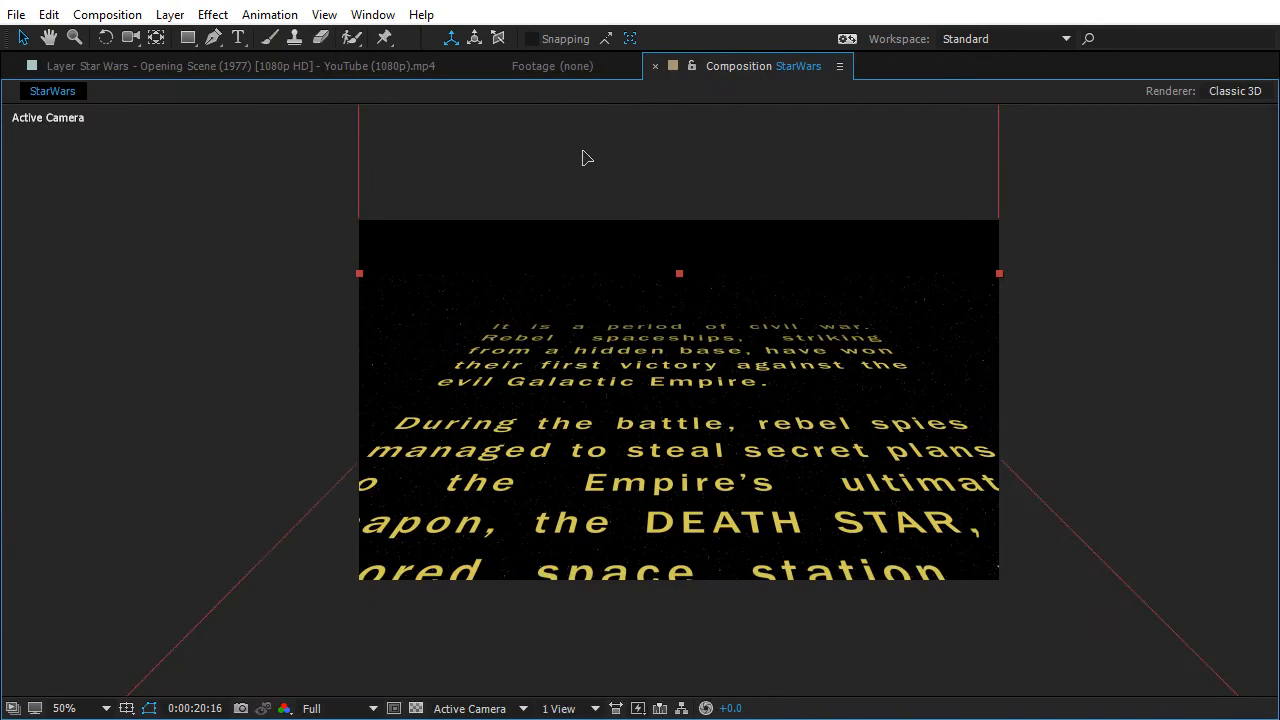
drag(581, 164, 420, 702)
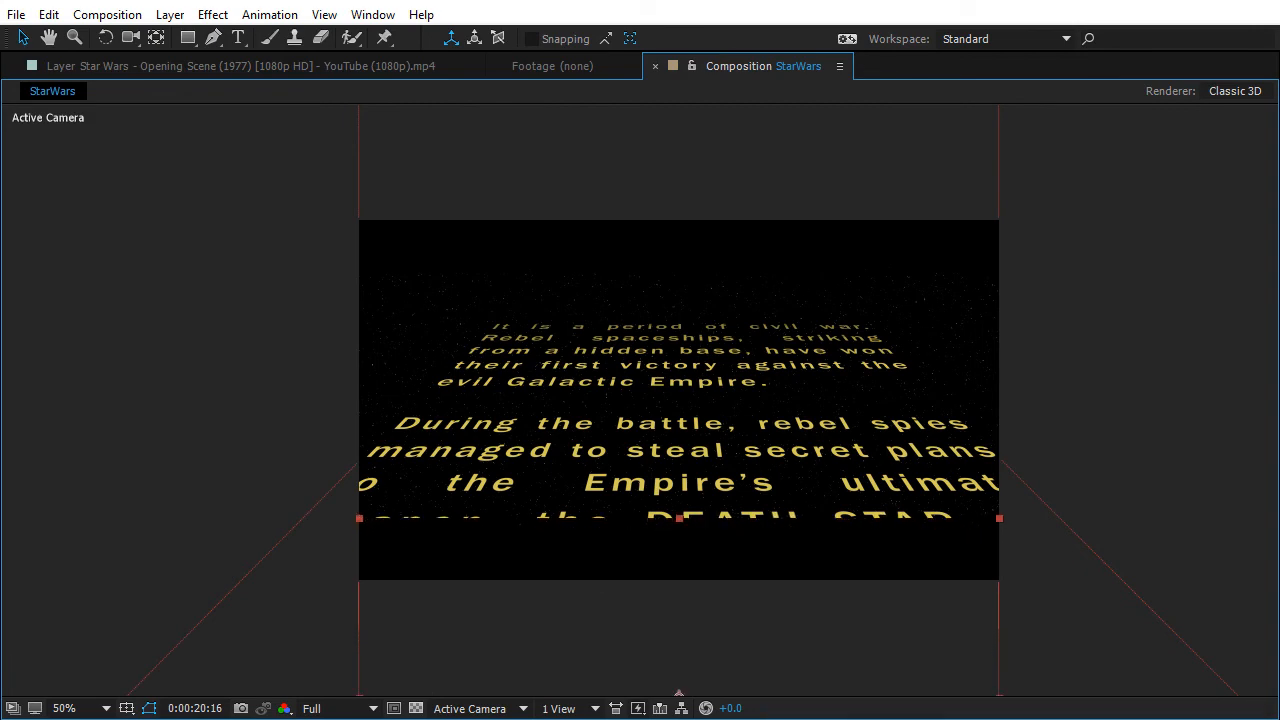
key(Down)
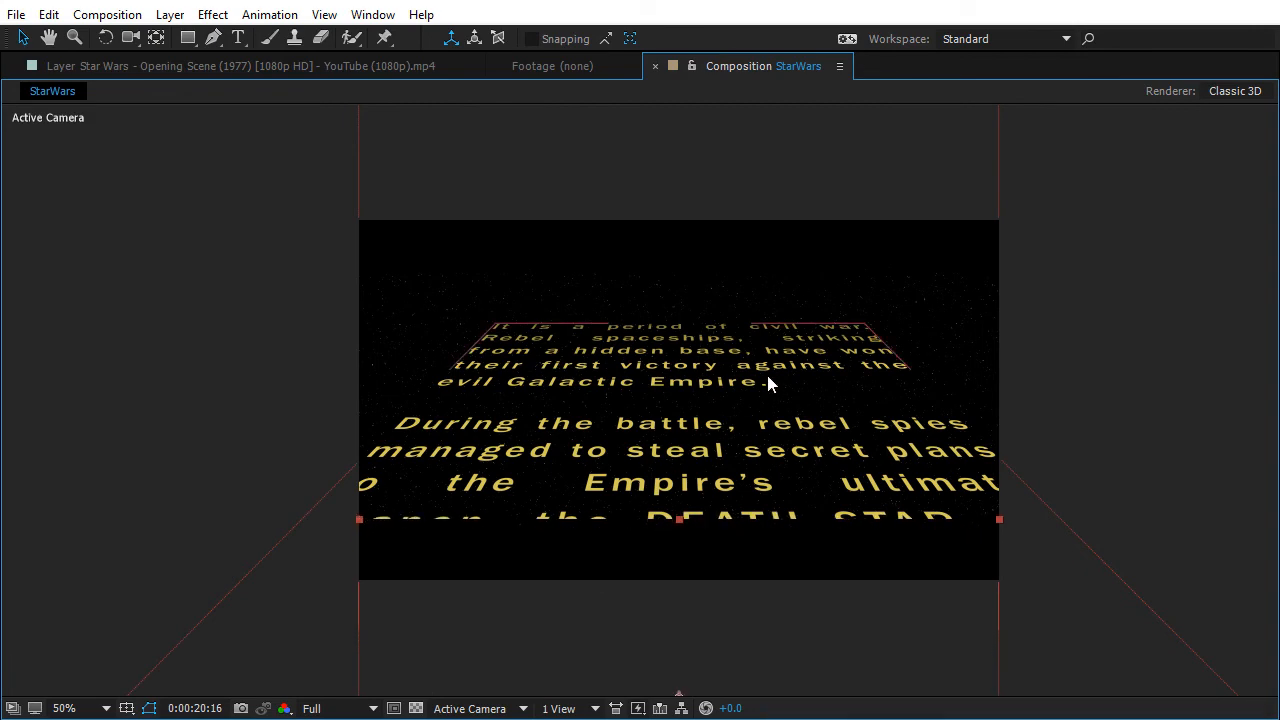
key(grave)
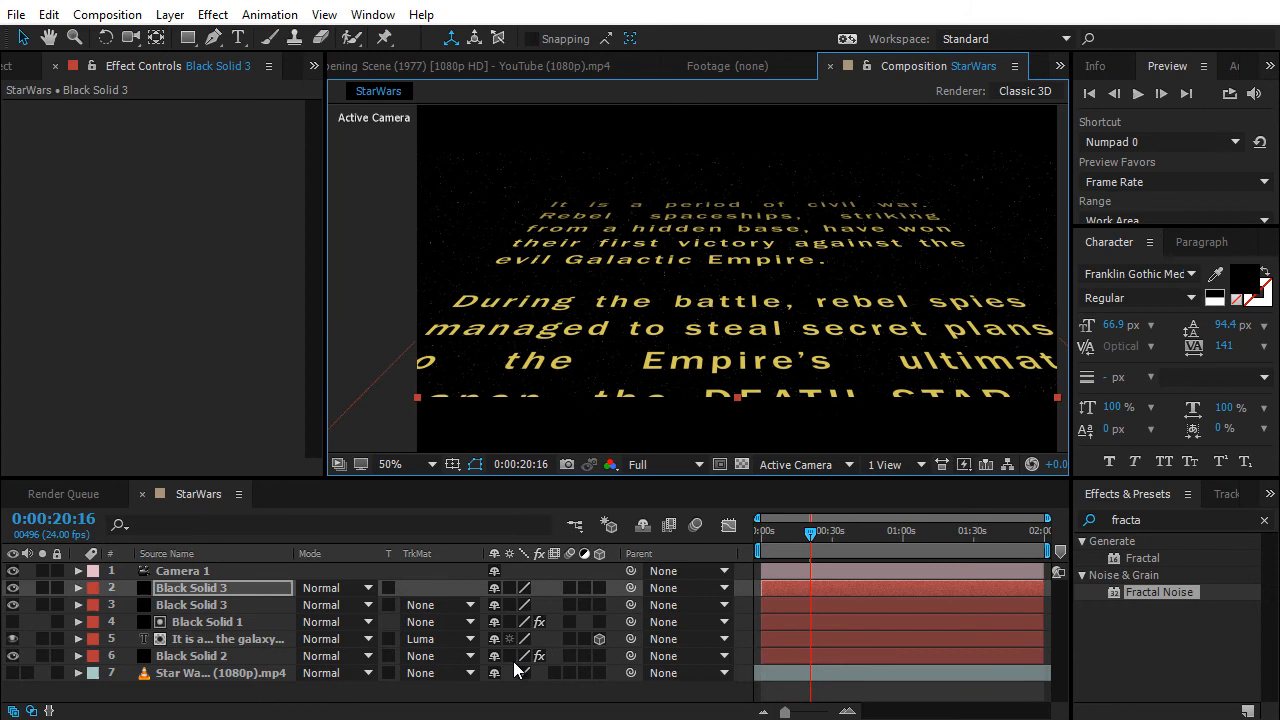
- Turn on depth of field for Camera 1 and set its focus distance to 750 pixels
click(169, 572)
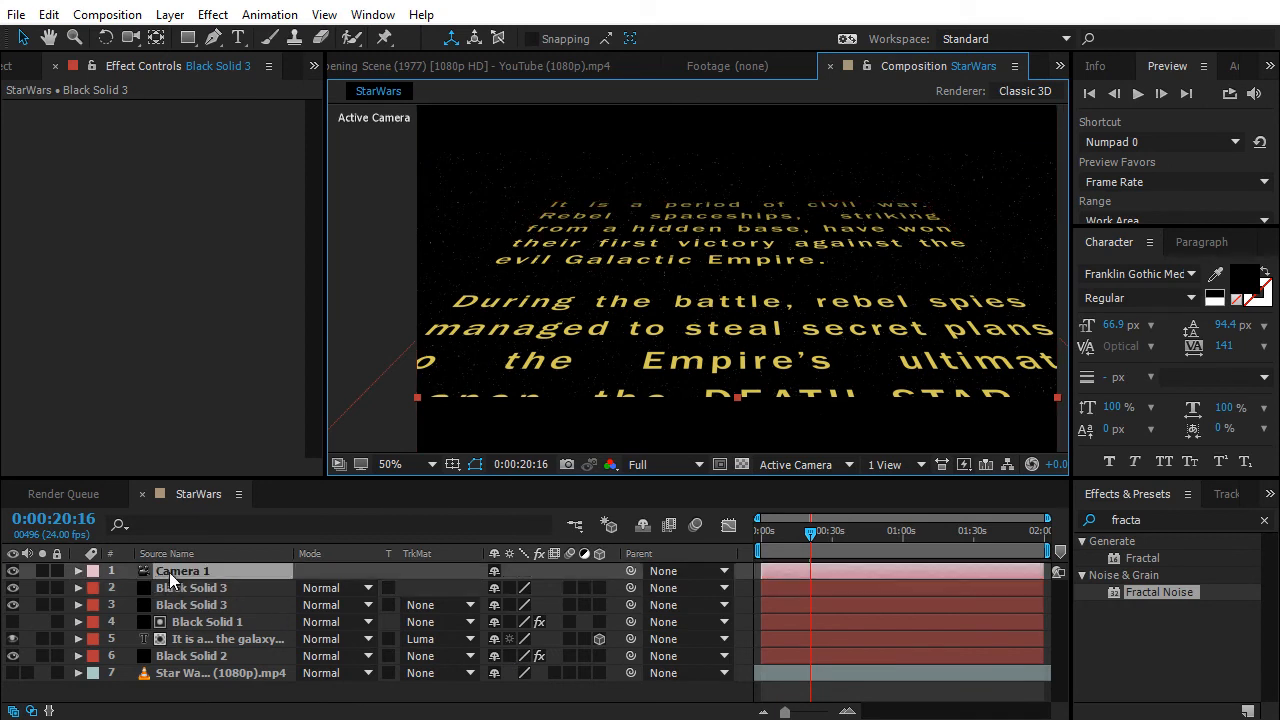
click(77, 571)
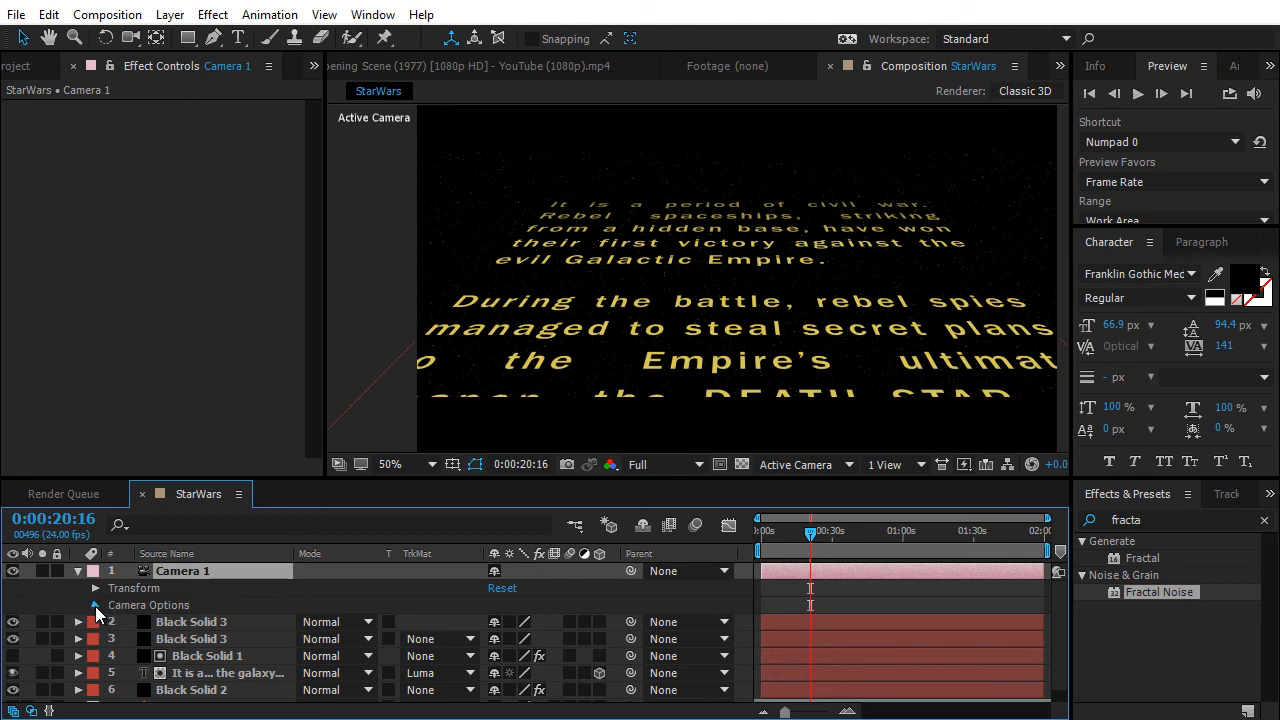
click(95, 605)
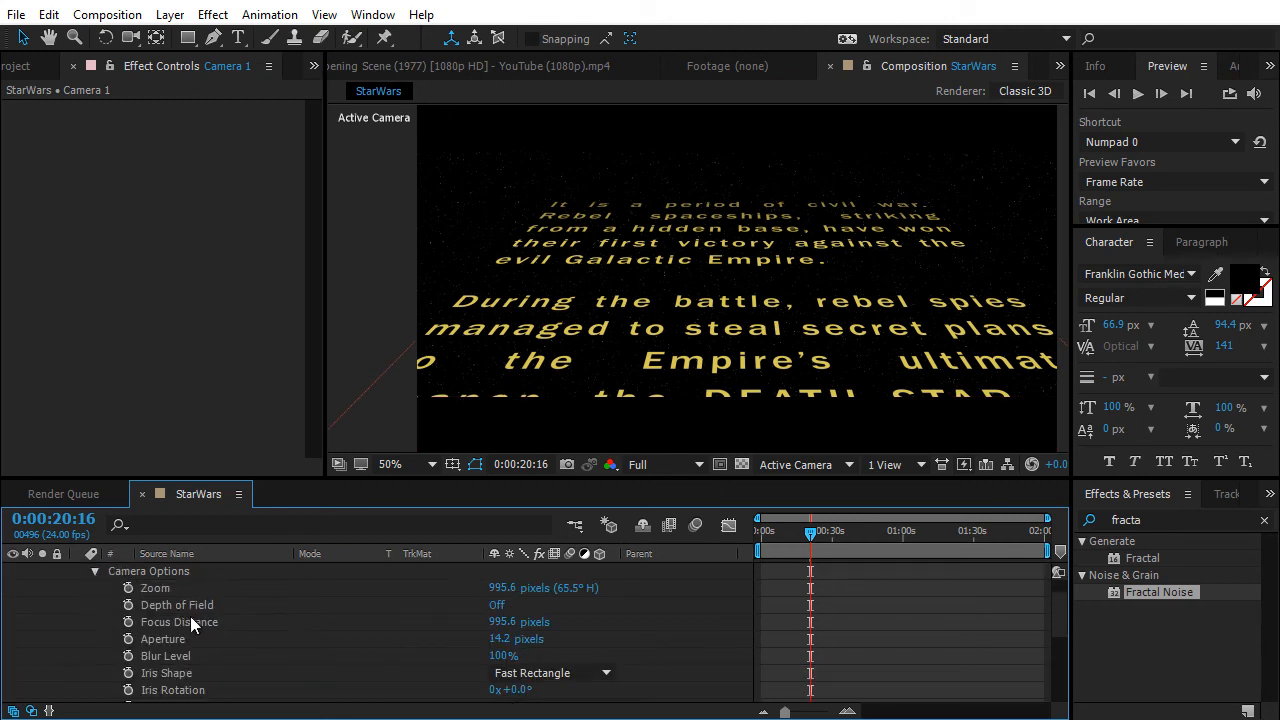
click(500, 607)
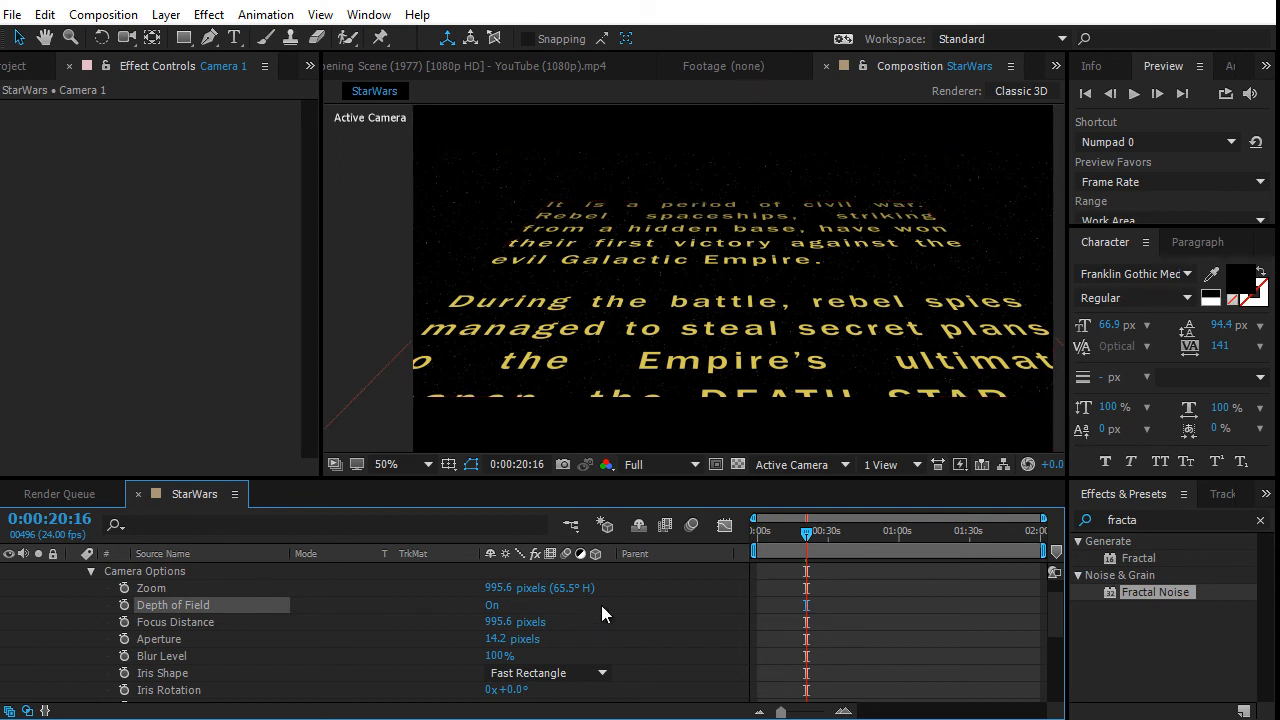
click(491, 625)
text(750)
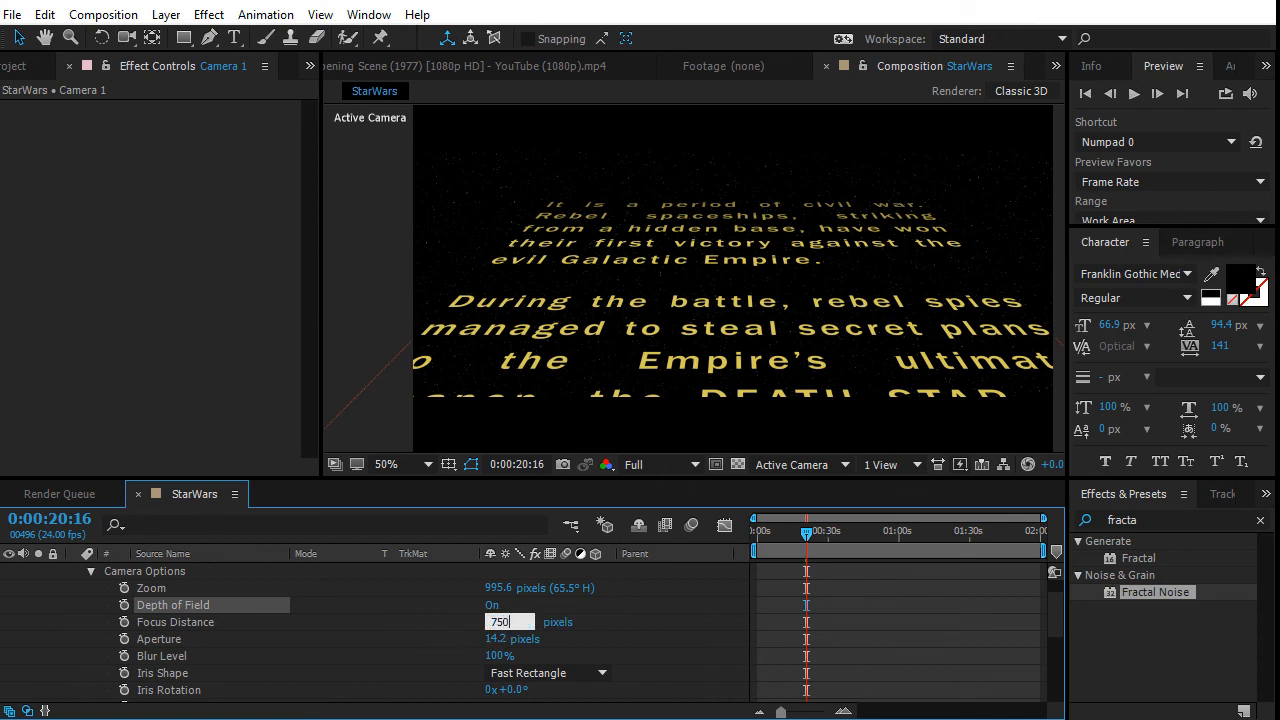
key(Return)
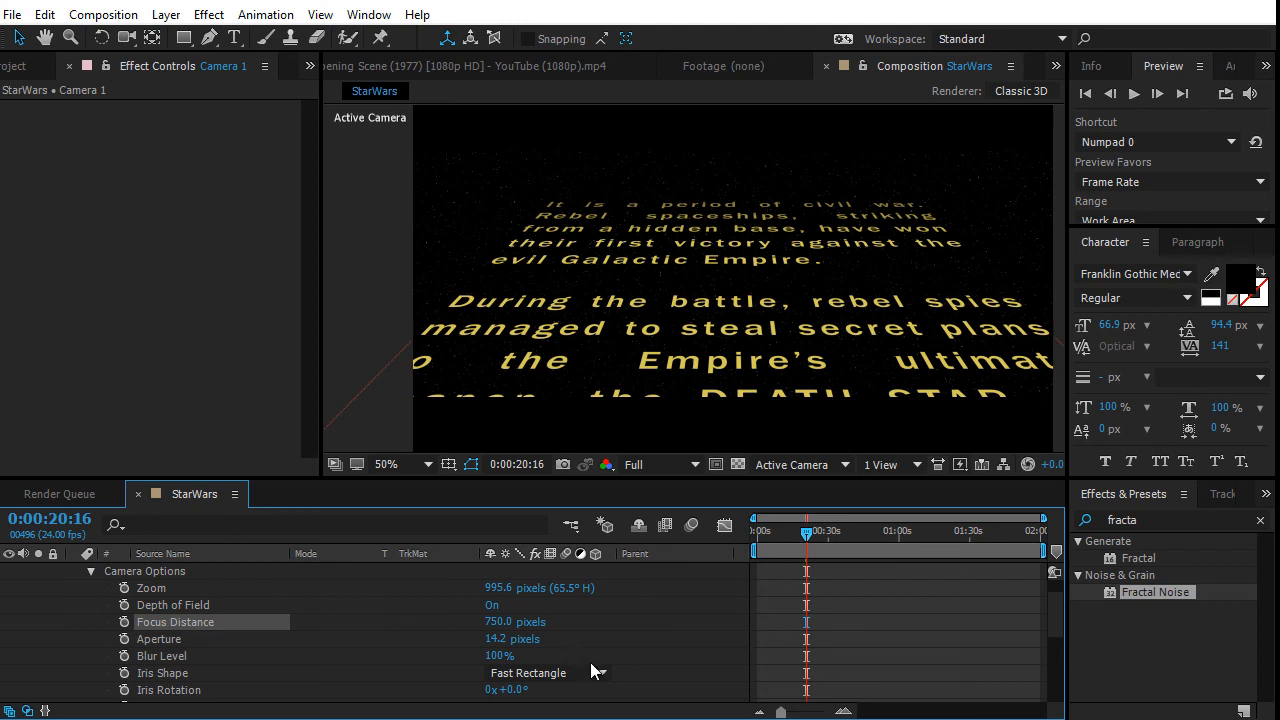
- Try a stronger camera aperture for the distance blur and set the aperture to 35 pixels
scroll(608, 636, down, 3)
scroll(606, 636, up, 3)
drag(497, 639, 800, 660)
click(497, 637)
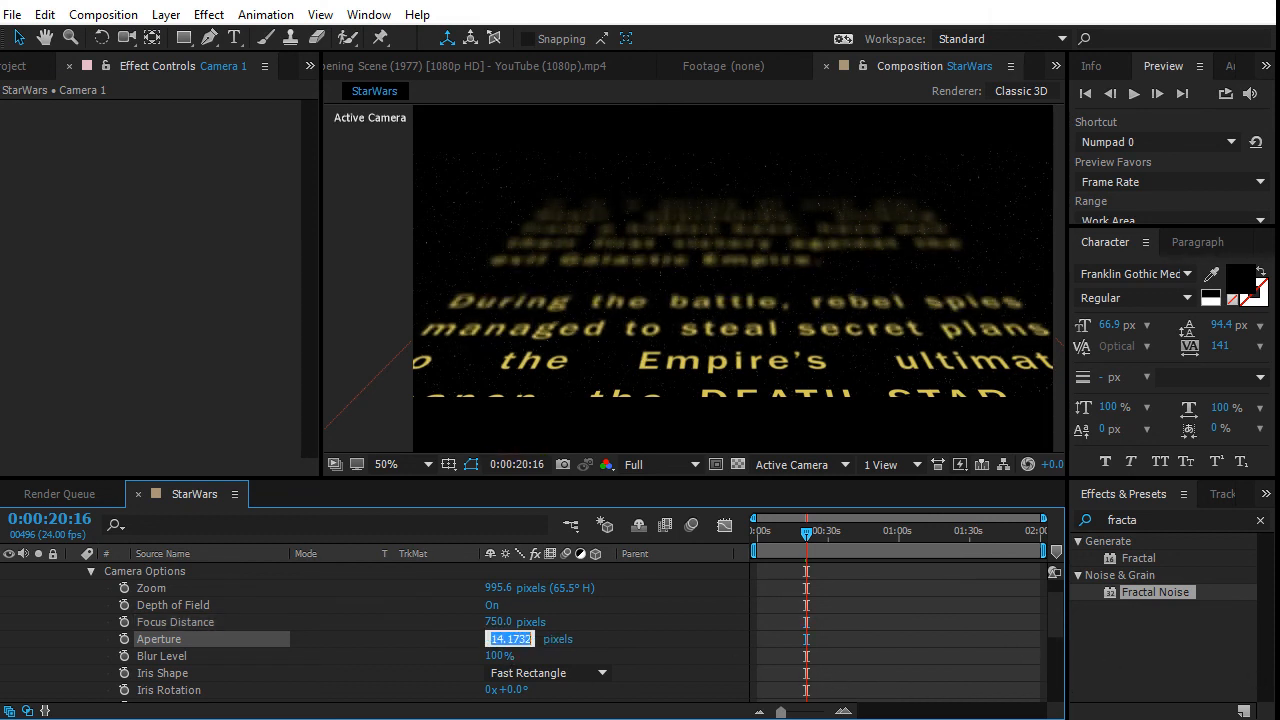
text(35)
key(Return)
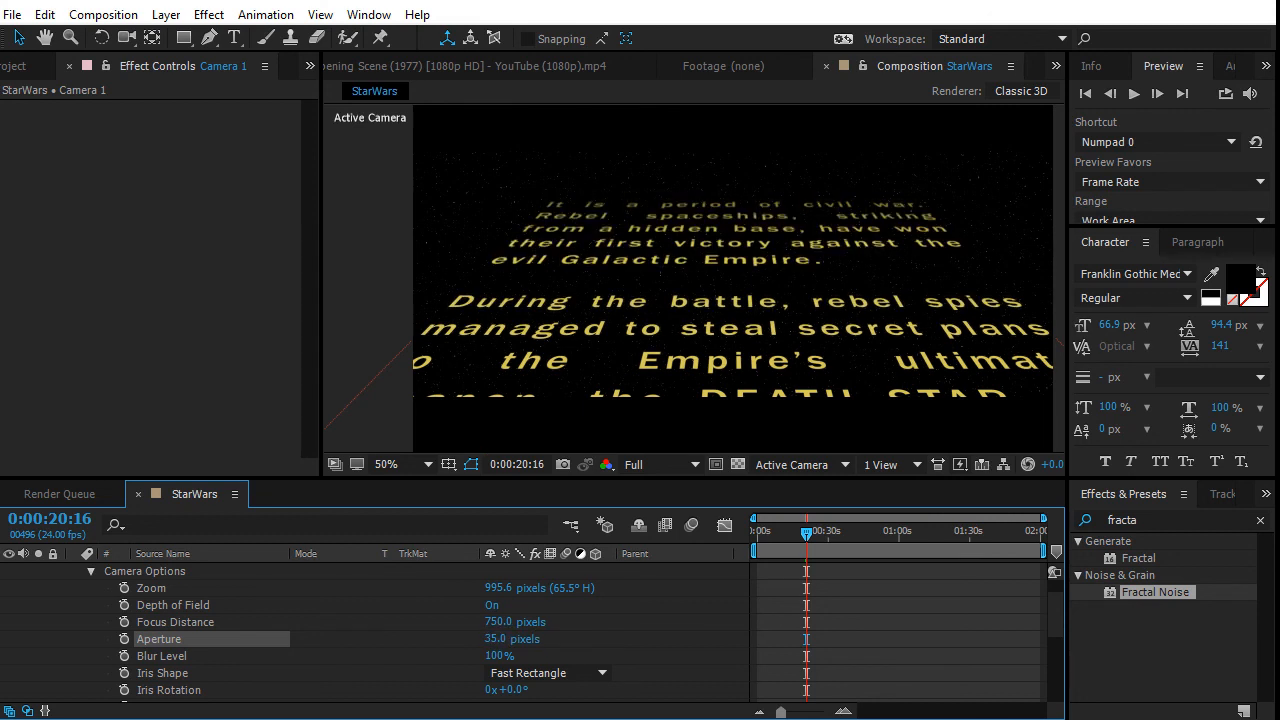
- Set the camera's iris shape to Nonagon and inspect the blur on the distant crawl text
click(530, 674)
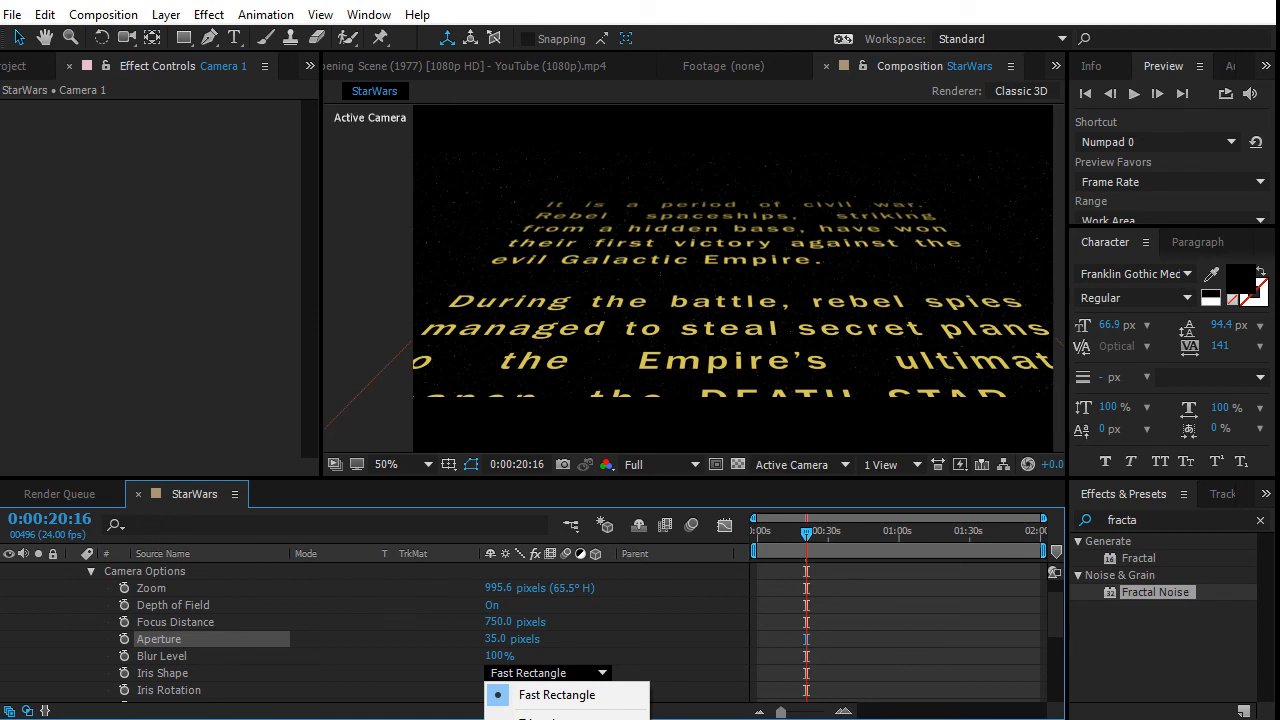
click(557, 719)
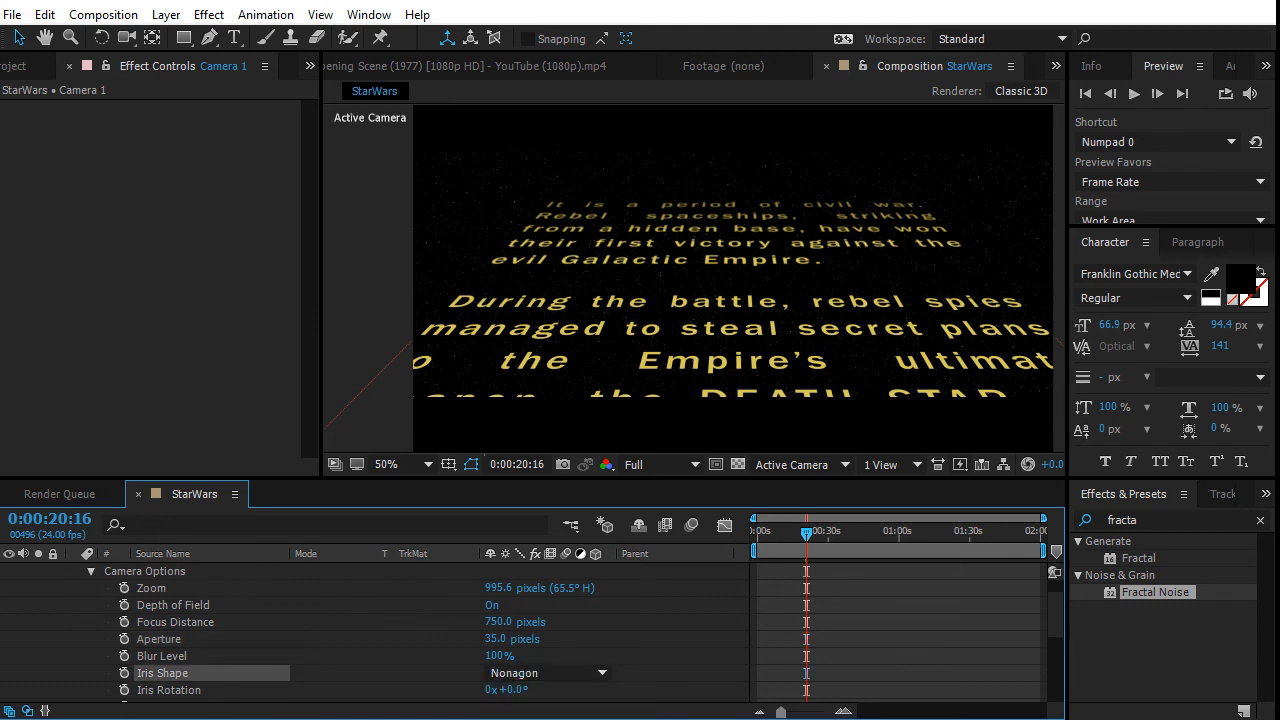
scroll(622, 652, down, 2)
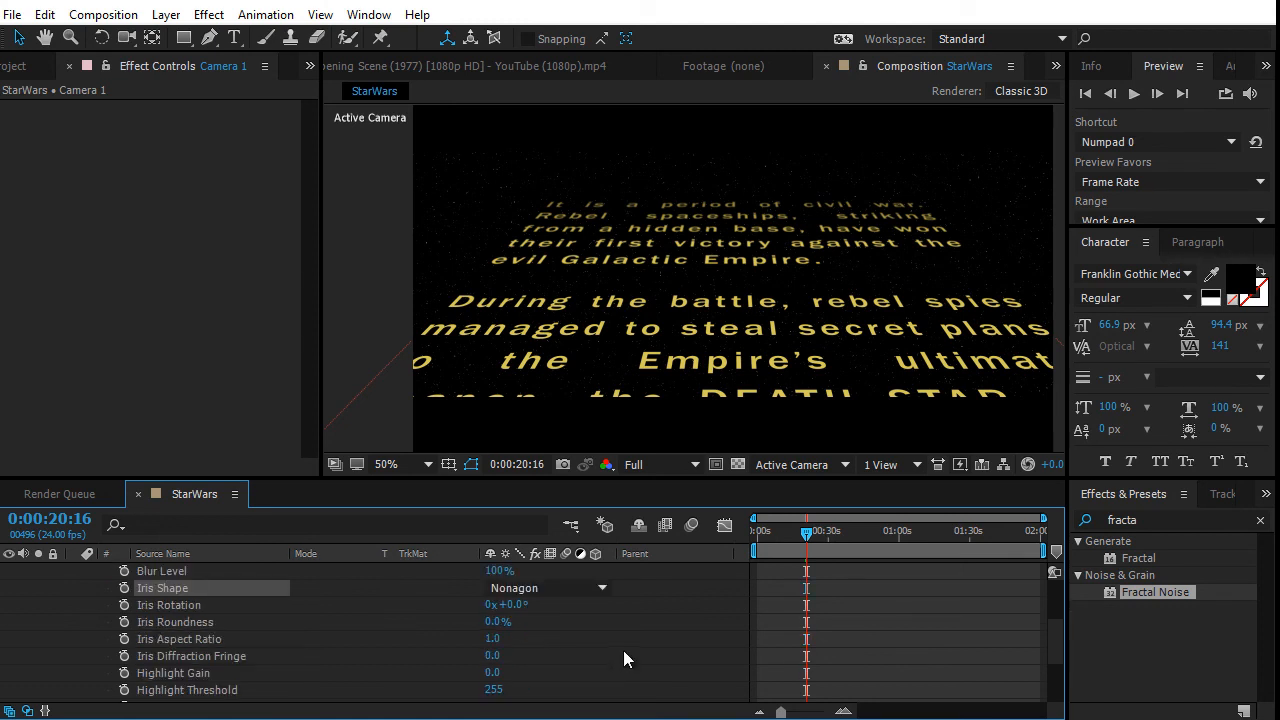
scroll(814, 206, up, 4)
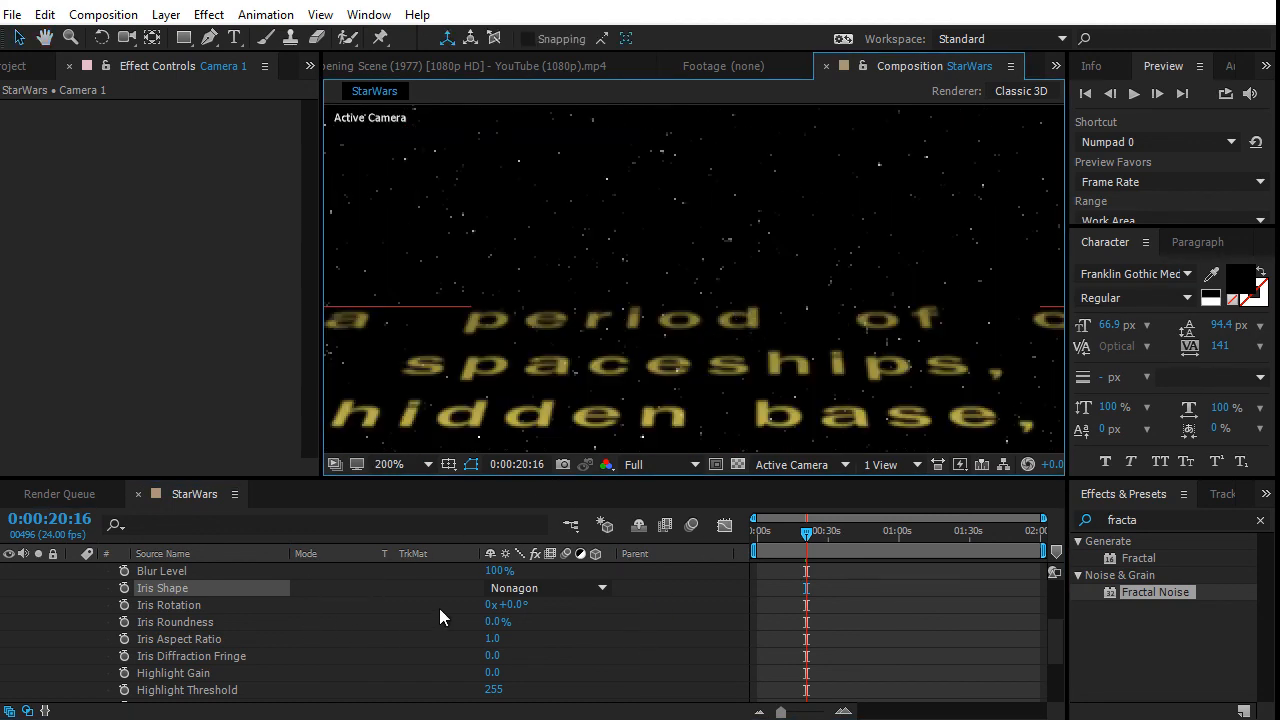
scroll(355, 623, down, 2)
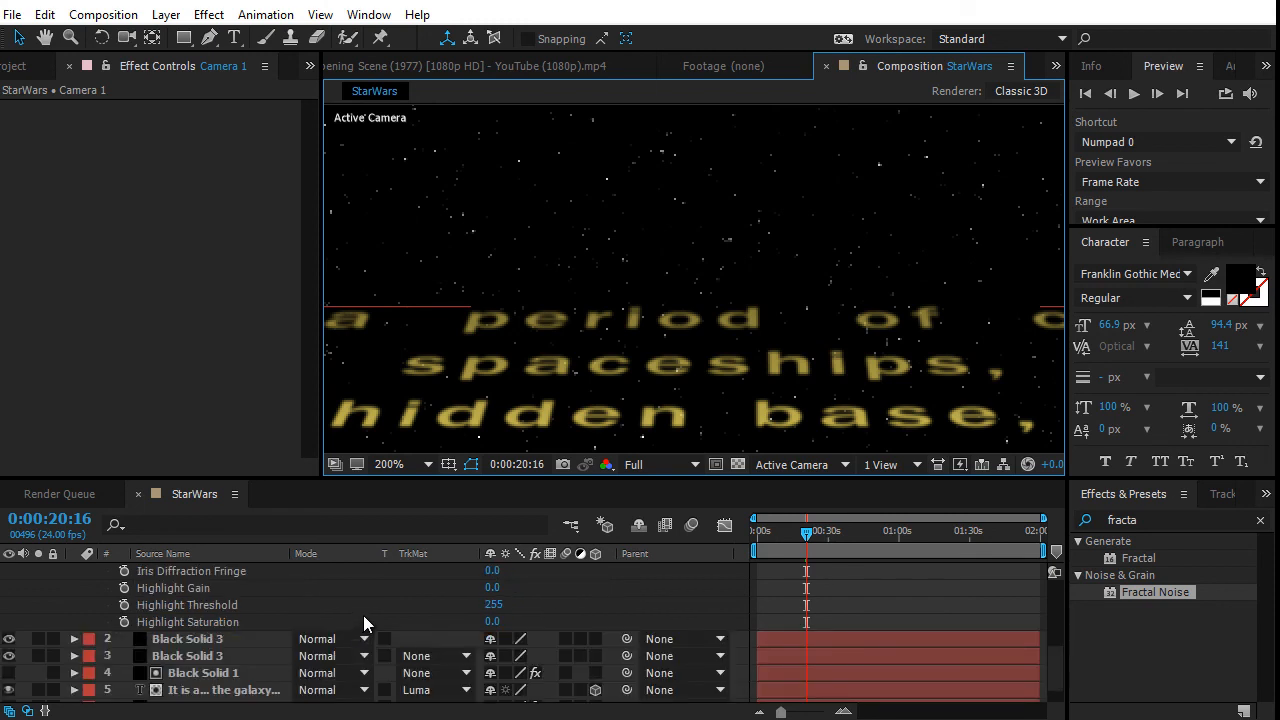
scroll(785, 323, down, 4)
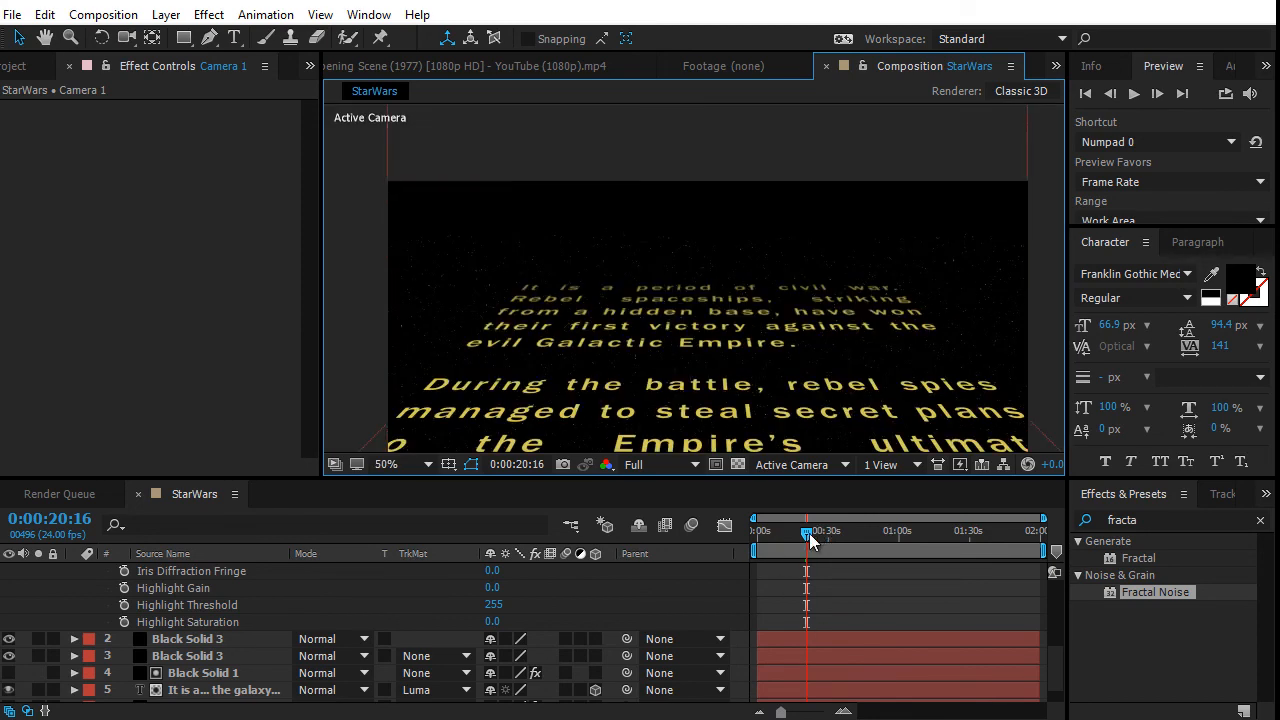
- Add "So there!" after "evil Galactic Empire." in the crawl text and check the crawl at 0:00:29:16
mouse_move(806, 531)
mouse_down()
mouse_move(898, 543)
mouse_move(810, 549)
mouse_up()
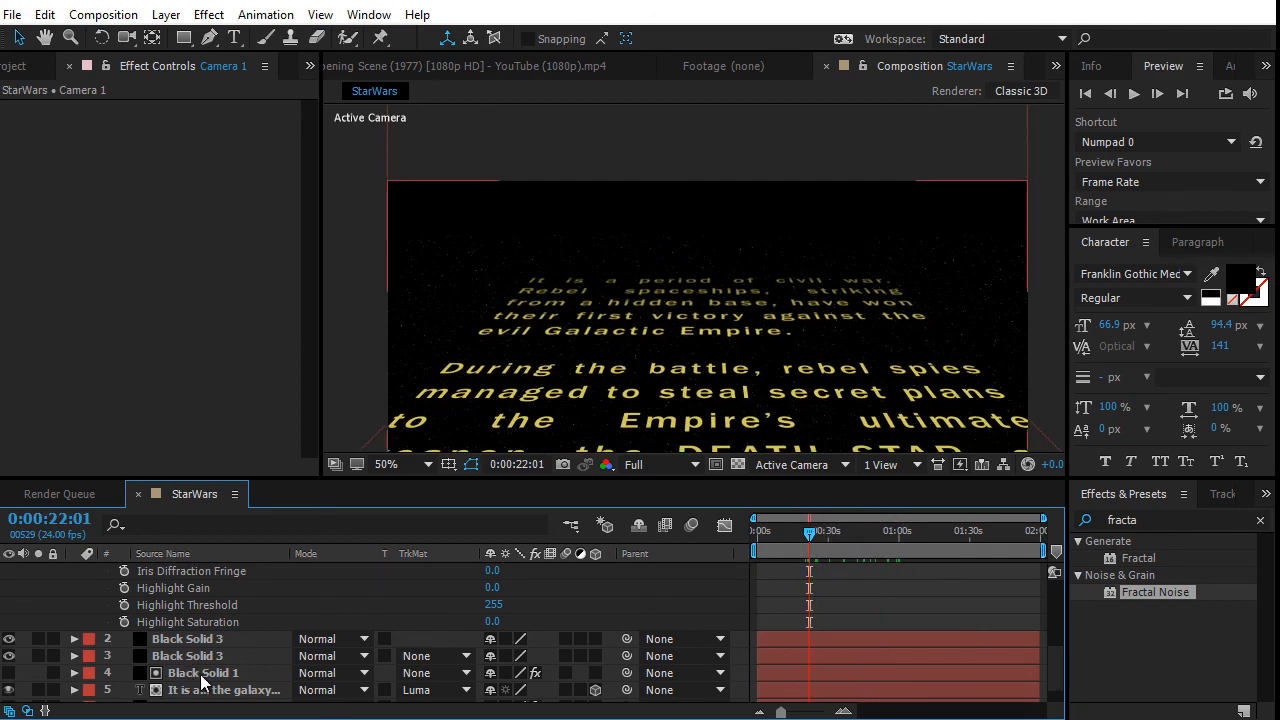
scroll(222, 660, down, 1)
double_click(231, 662)
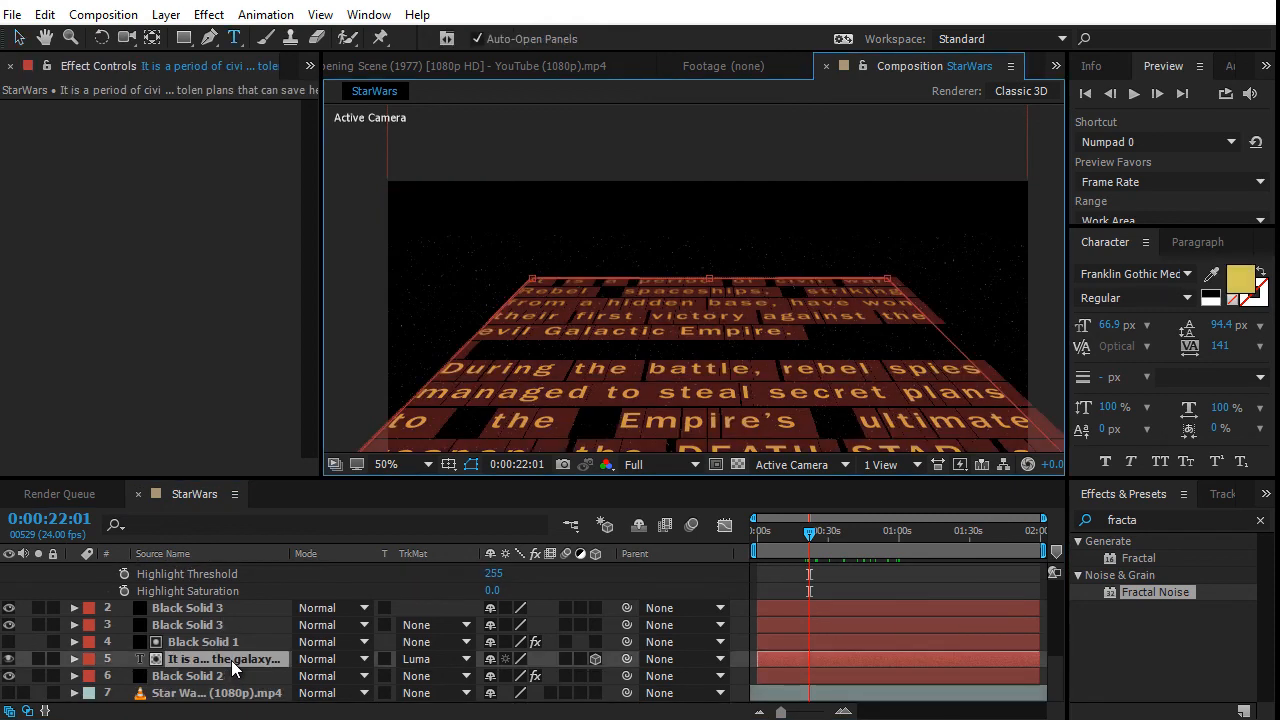
click(815, 324)
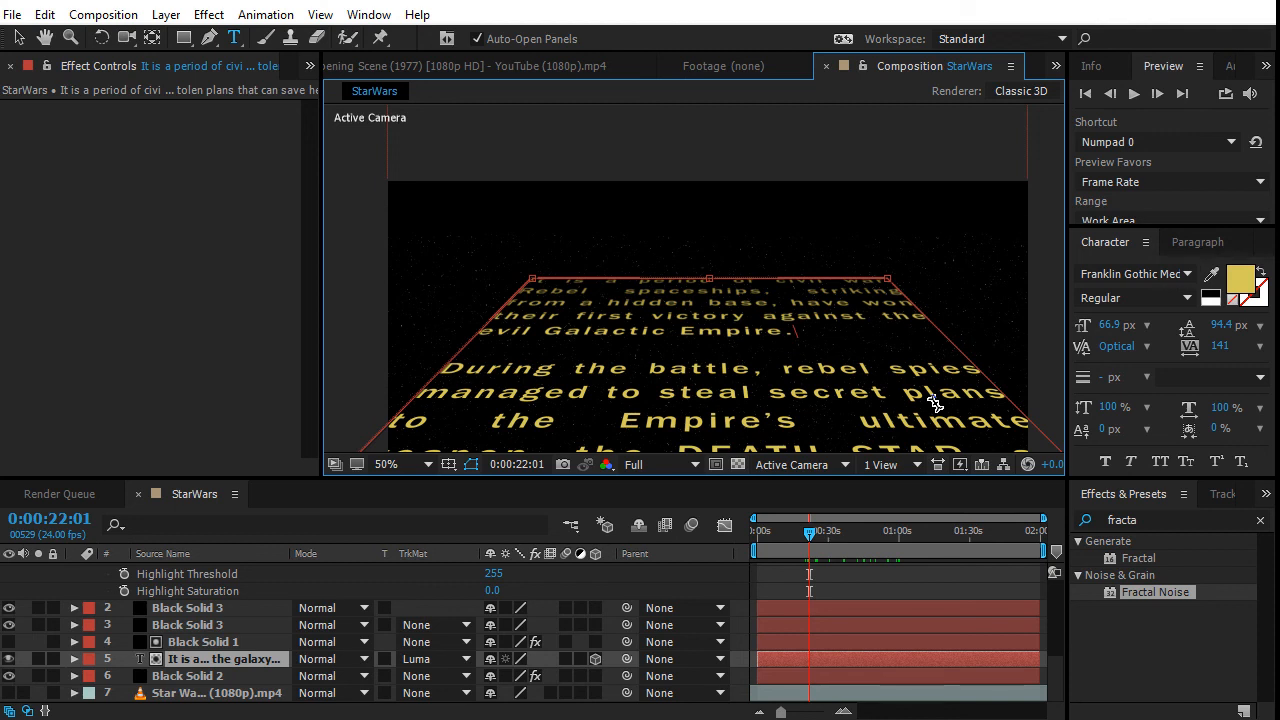
text(Empire. So there!)
key(Escape)
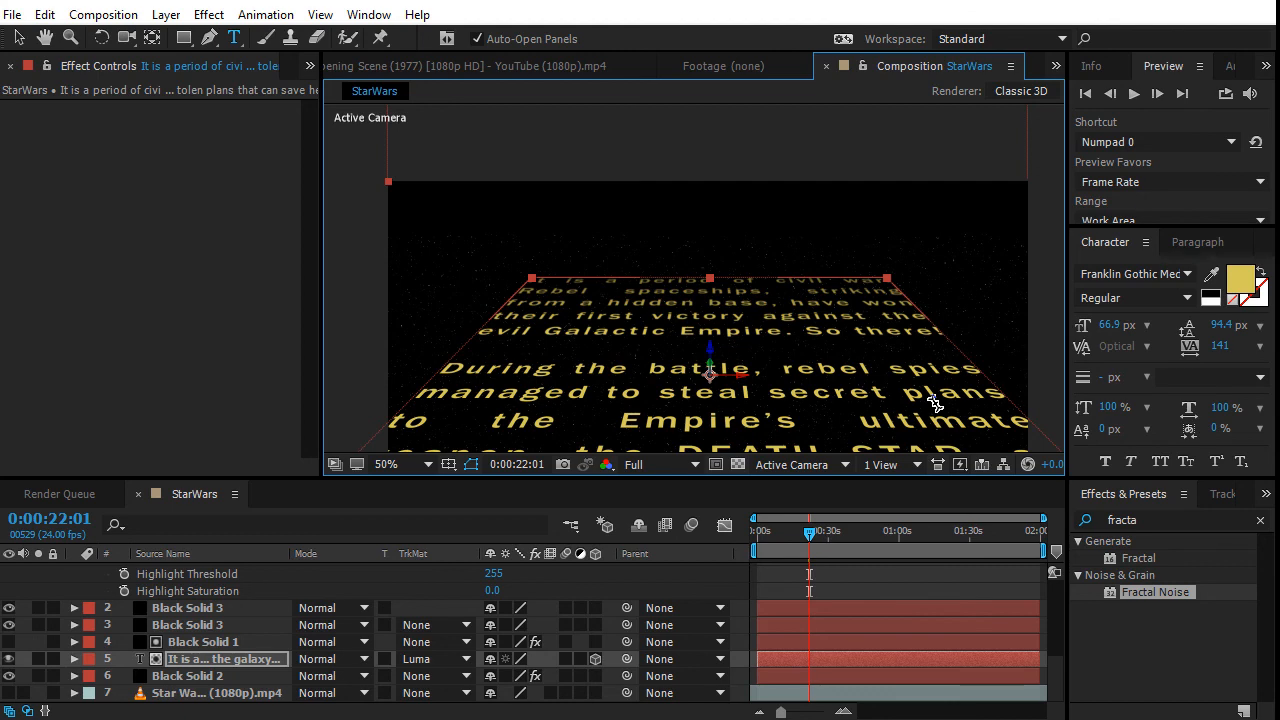
mouse_move(809, 531)
mouse_down()
mouse_move(791, 531)
mouse_move(828, 535)
mouse_up()
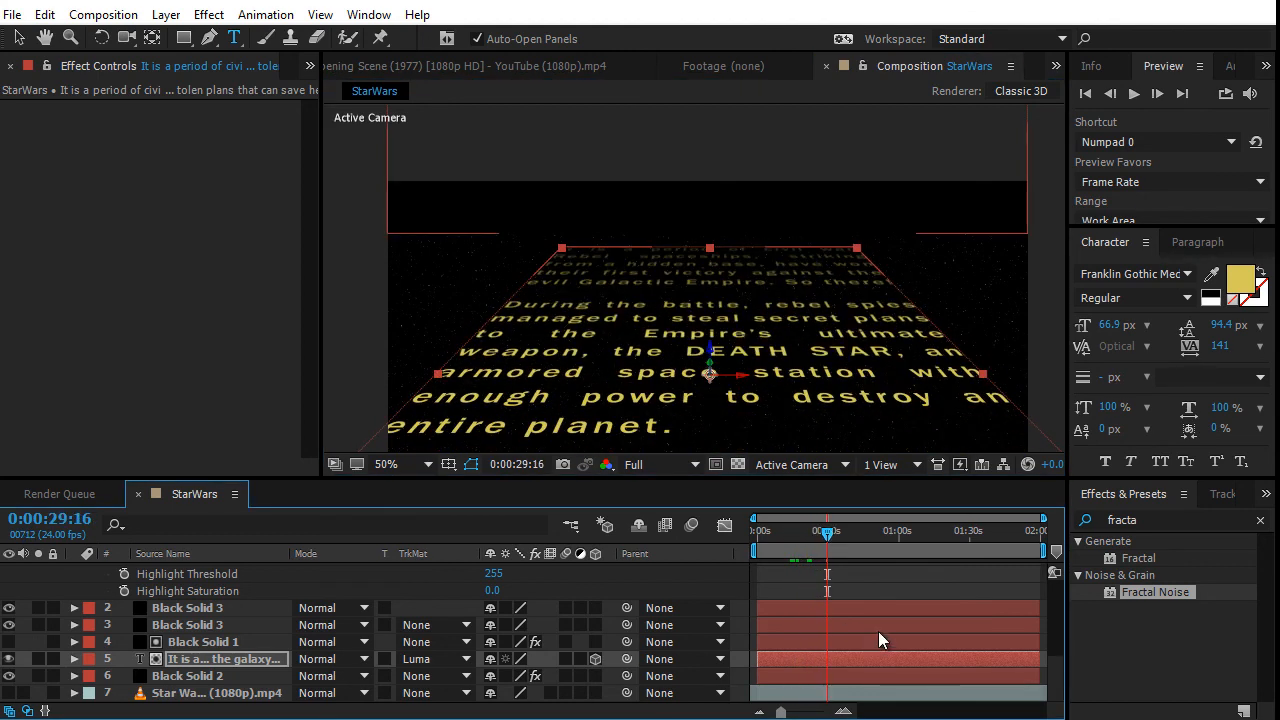